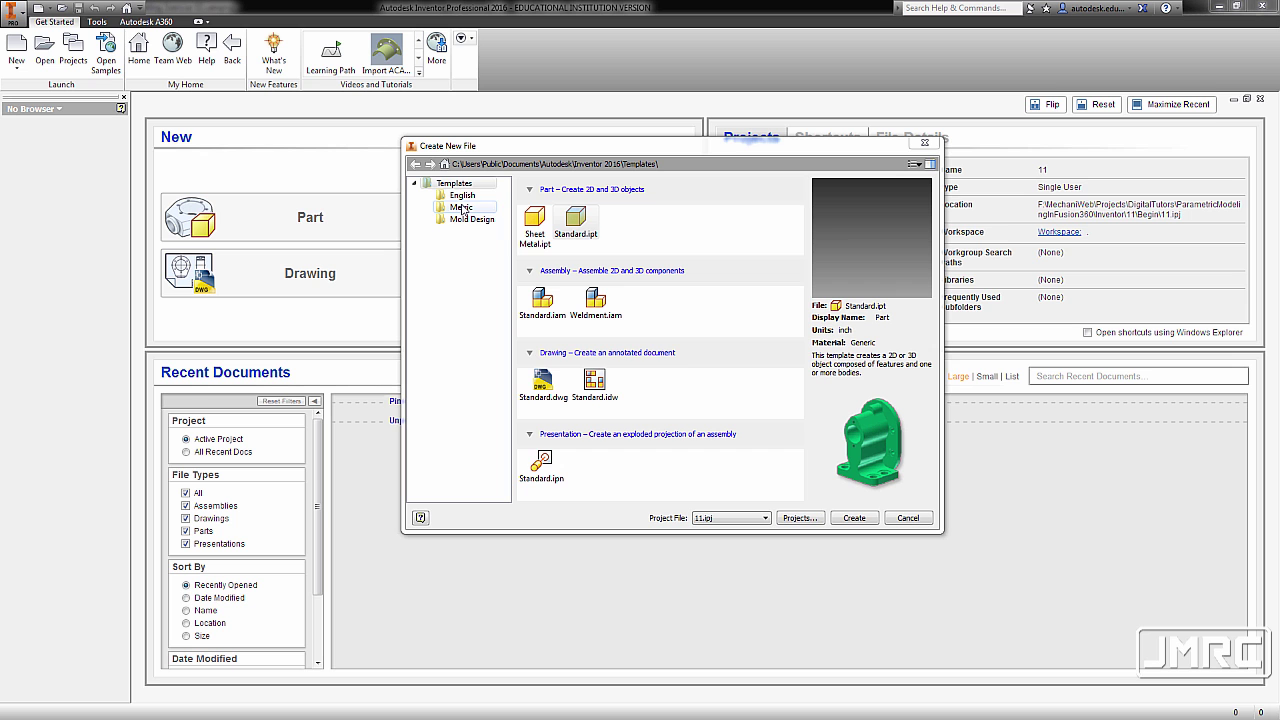
# Create a new part from the metric Standard (mm).ipt template and start a sketch on the horizontal XZ origin plane
pyautogui.click(462, 207)
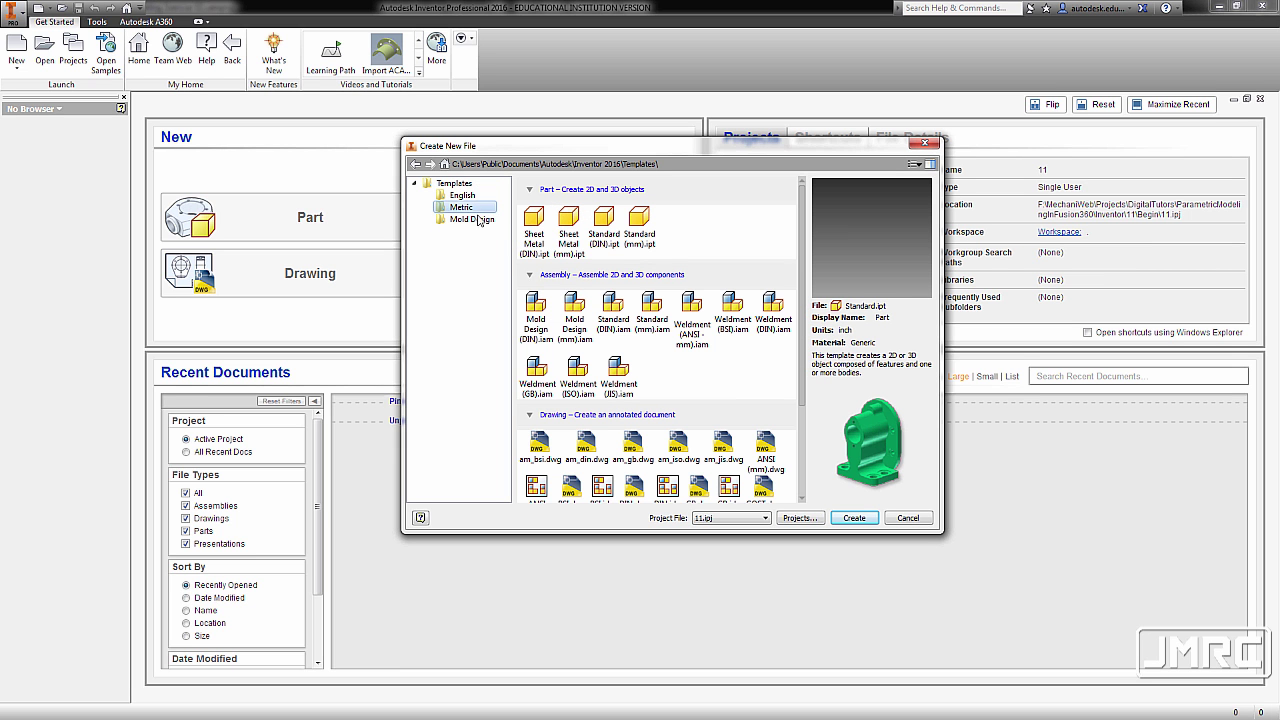
pyautogui.doubleClick(640, 225)
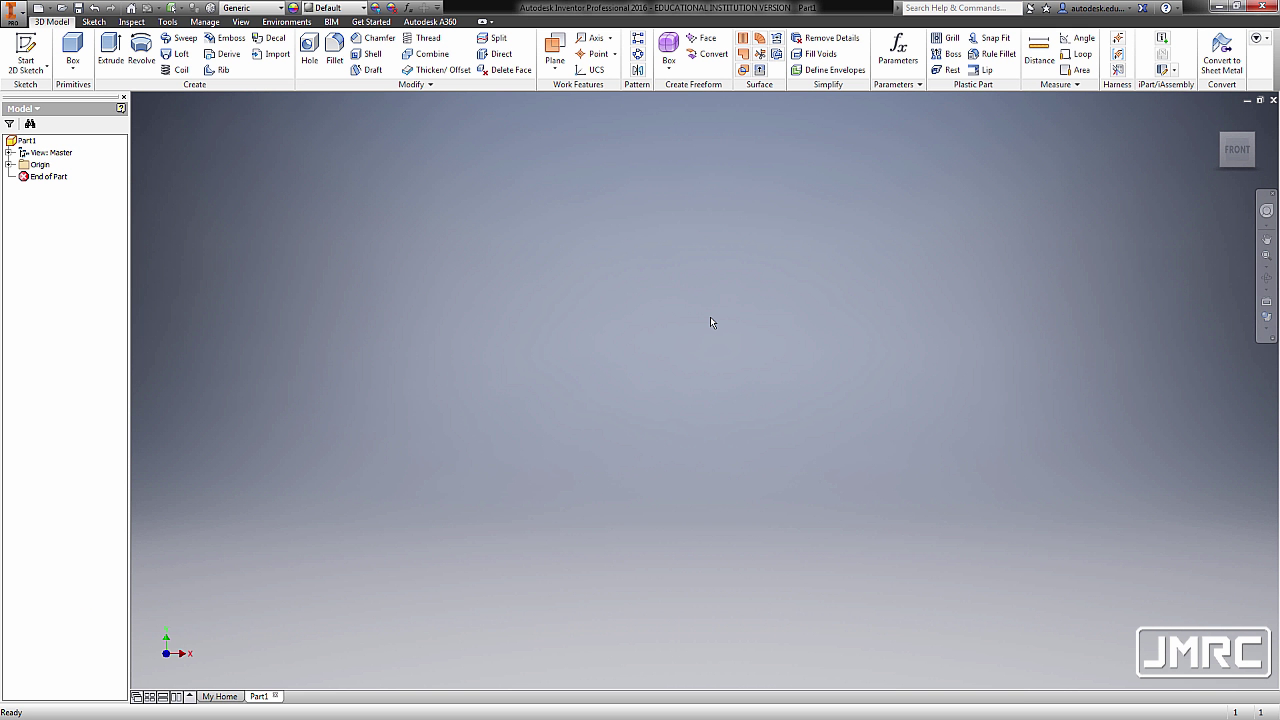
pyautogui.press('s')
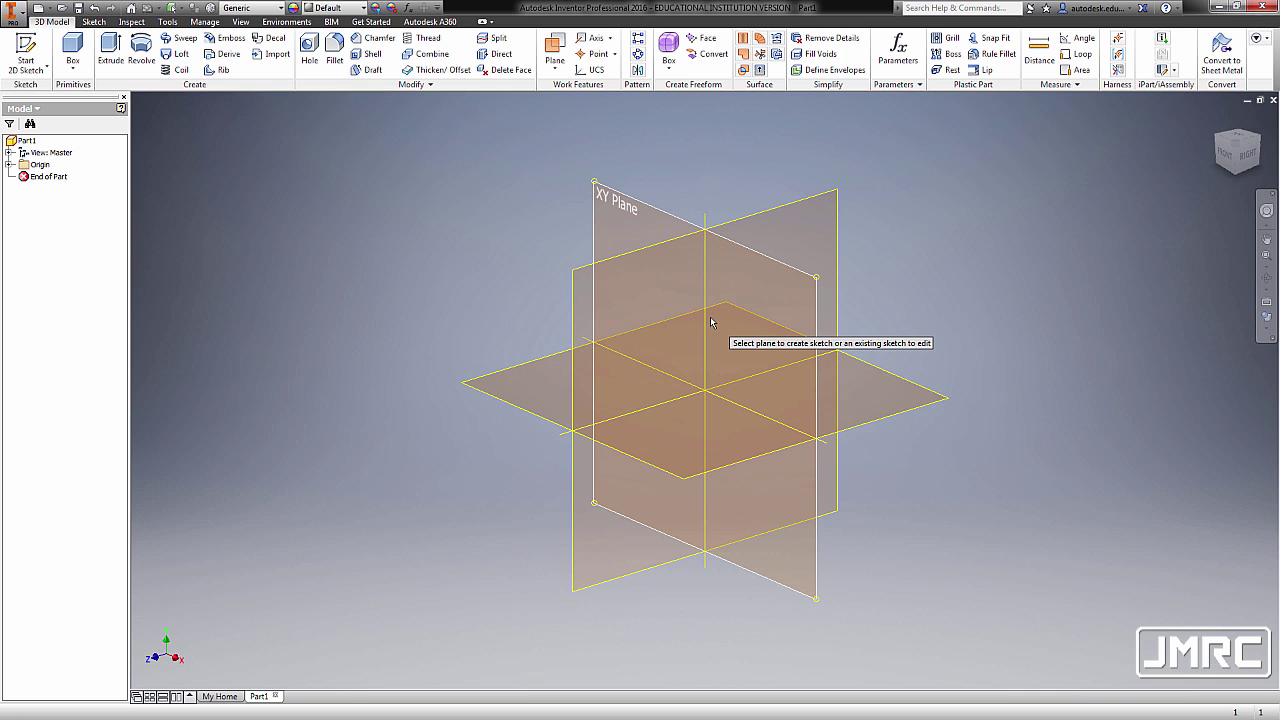
pyautogui.moveTo(711, 320)
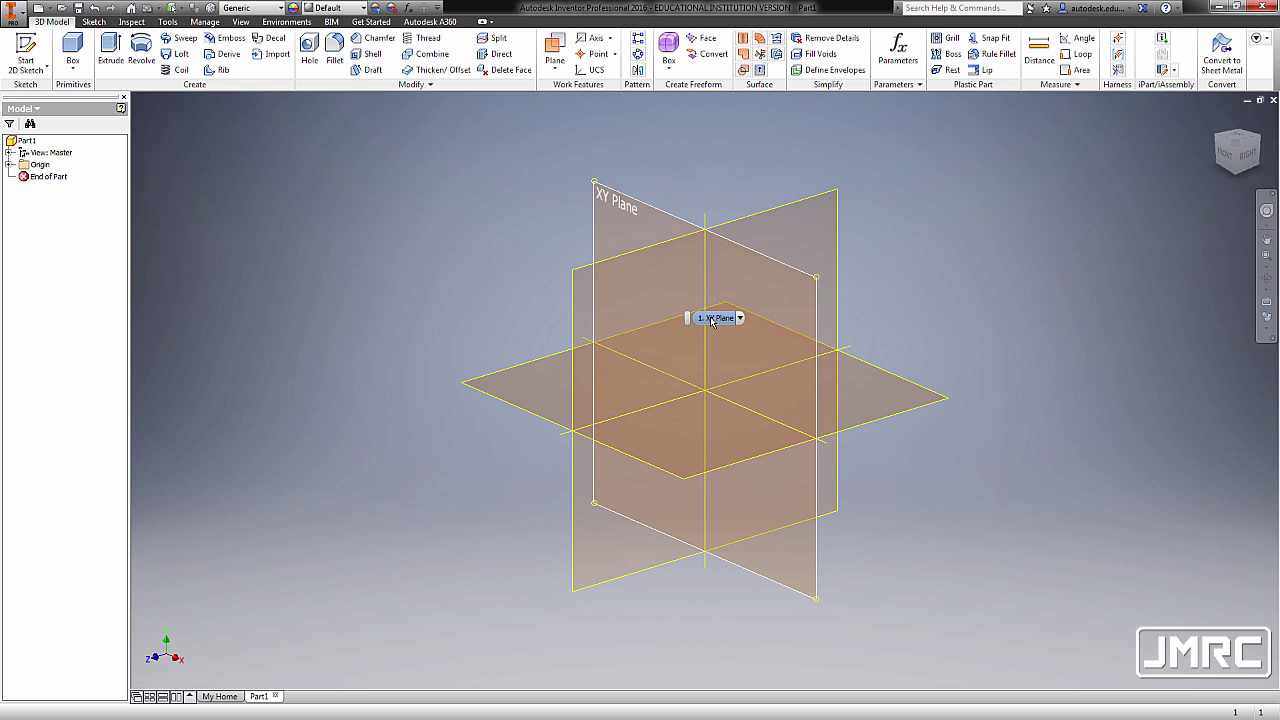
pyautogui.click(931, 396)
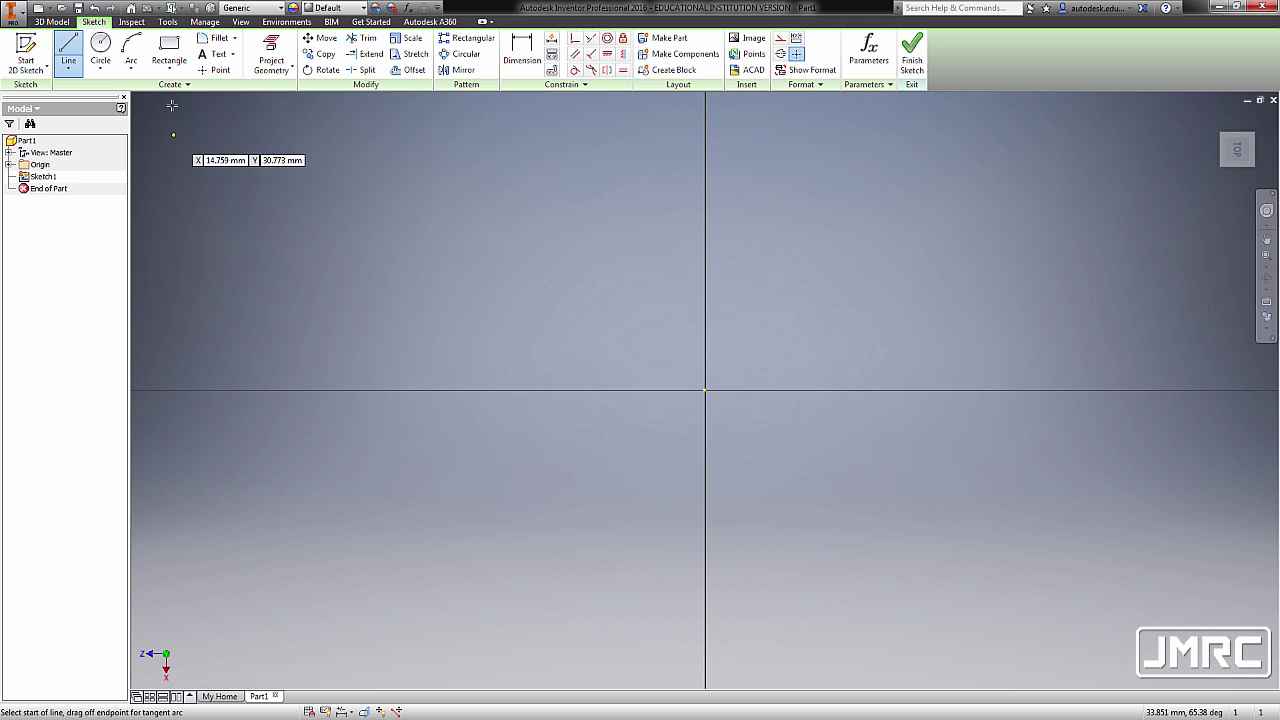
# Sketch a two-point center rectangle centred on the origin, 225 mm along X and 210 mm along Z
pyautogui.click(172, 72)
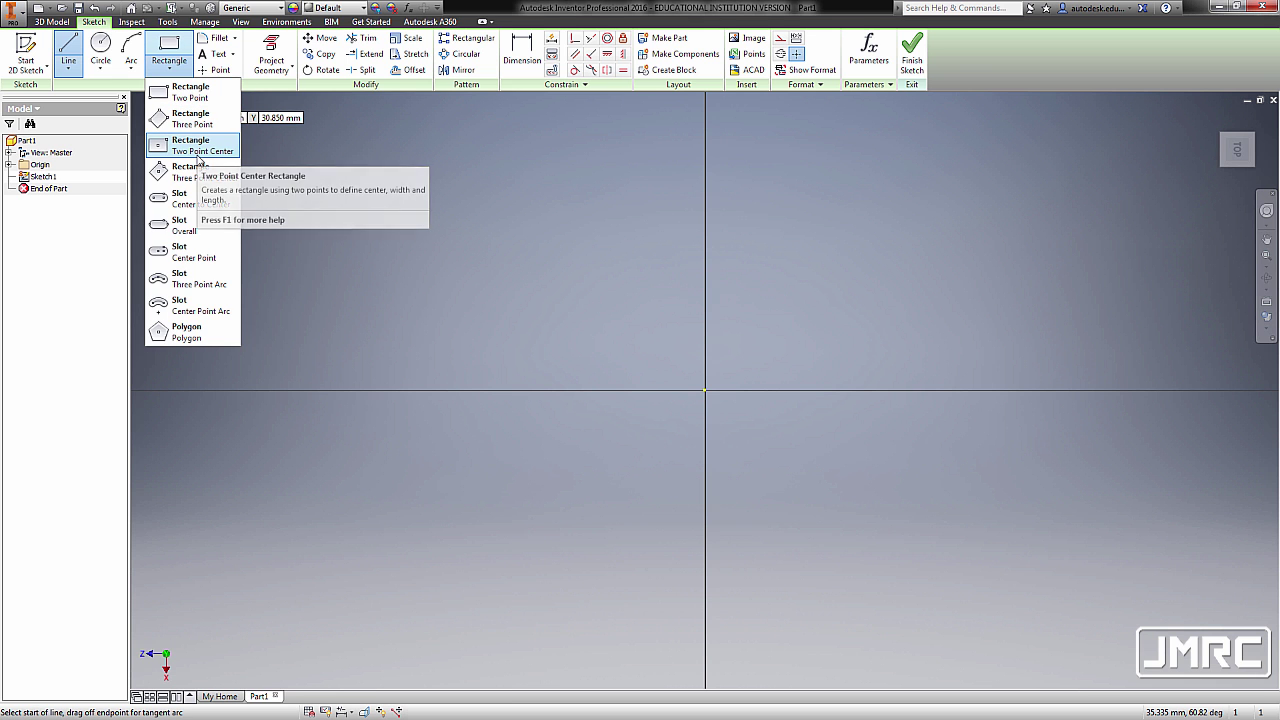
pyautogui.click(199, 147)
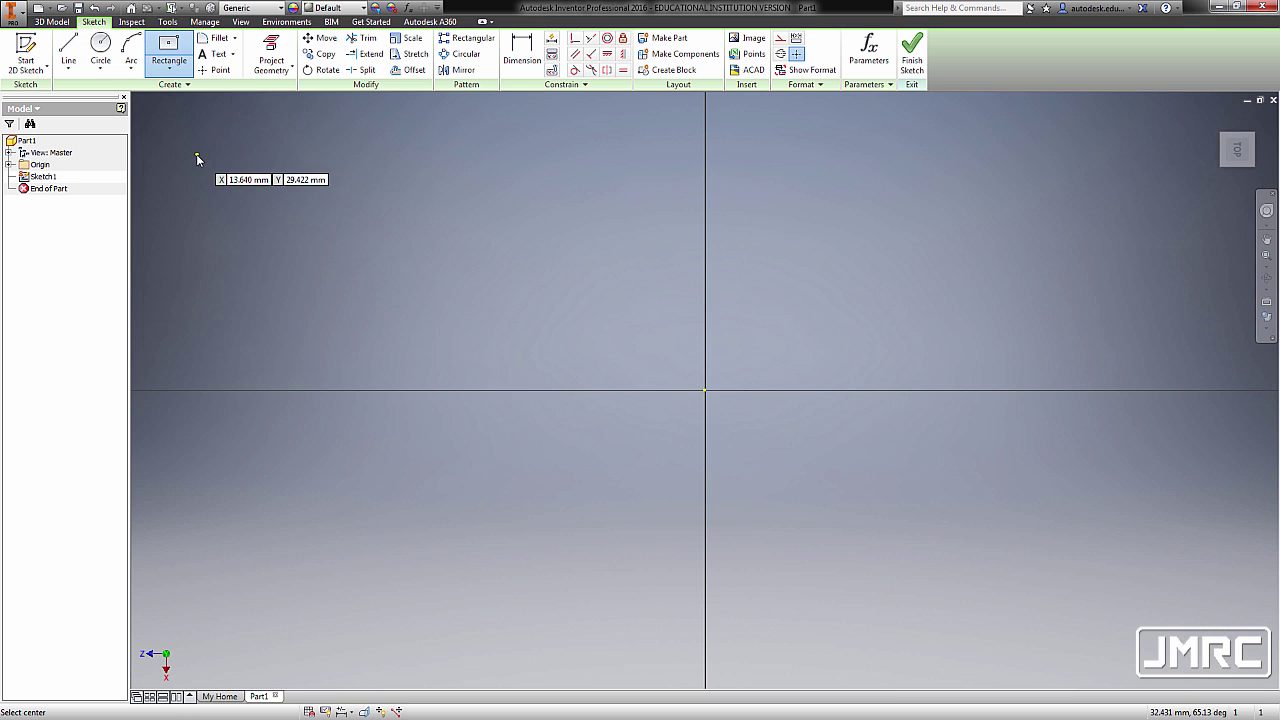
pyautogui.click(705, 389)
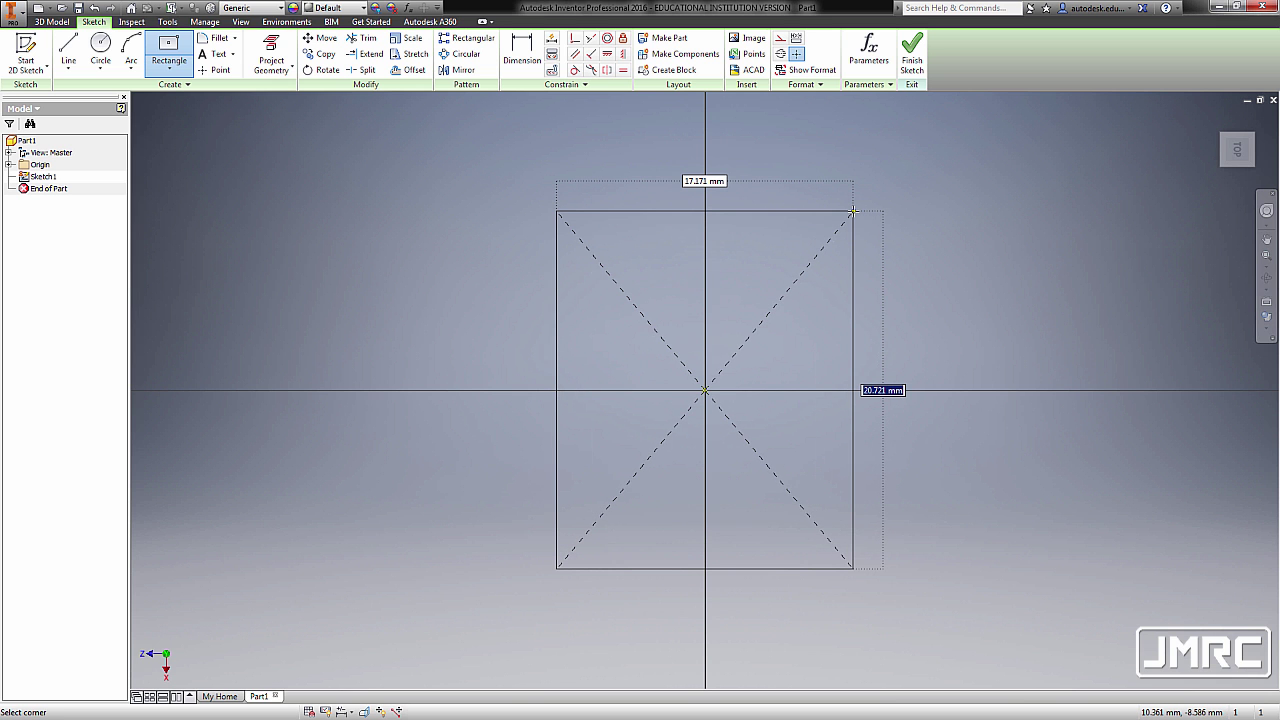
pyautogui.write('225')
pyautogui.press('Tab')
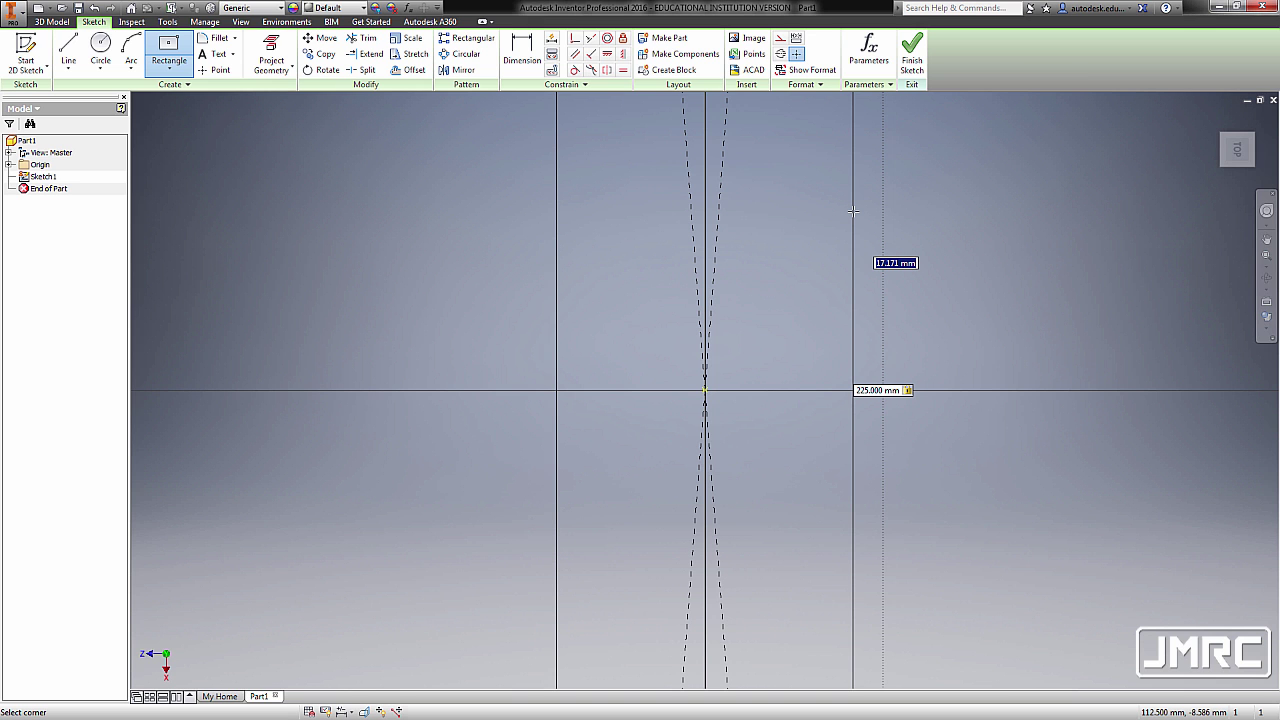
pyautogui.write('210')
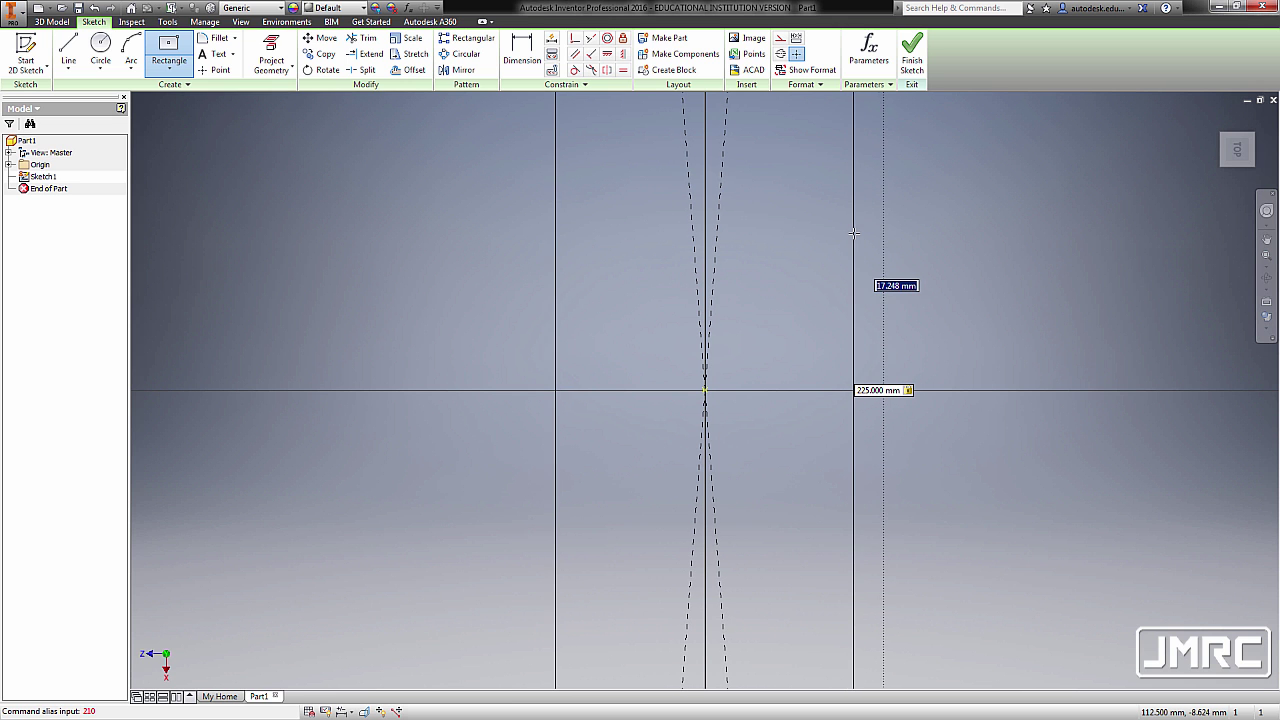
pyautogui.write('210')
pyautogui.press('Tab')
pyautogui.press('Return')
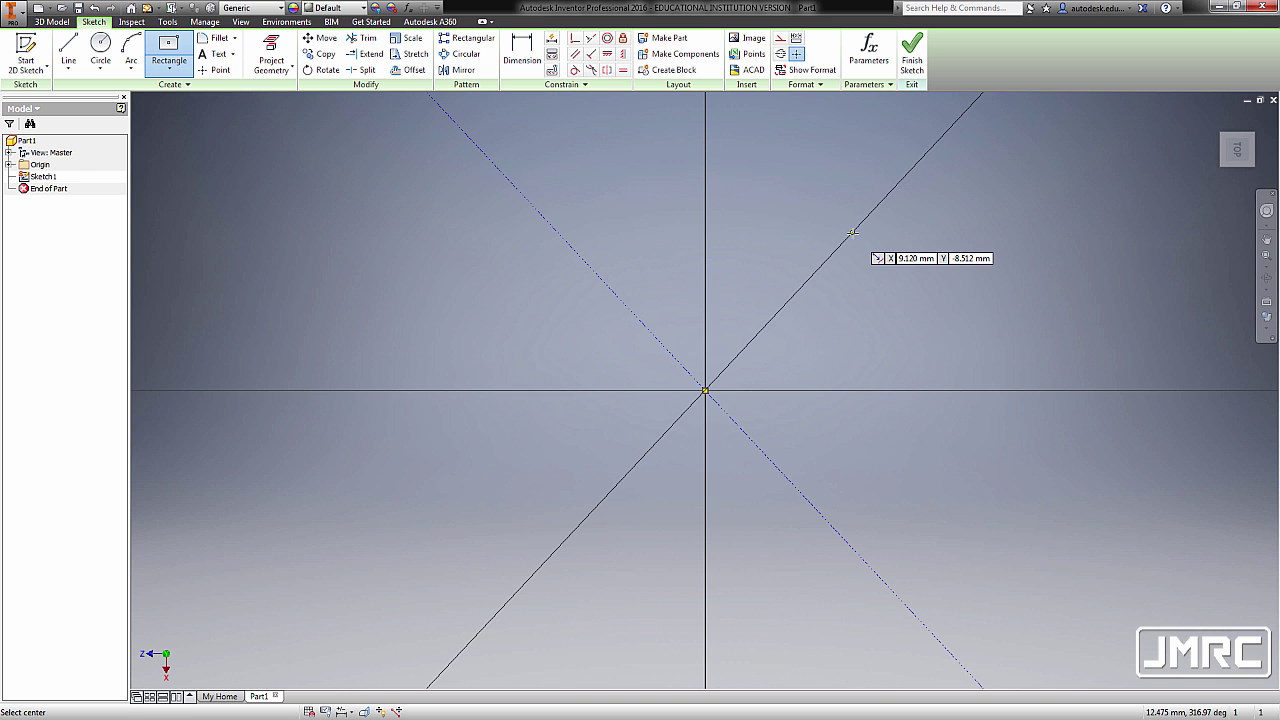
pyautogui.press('Home')
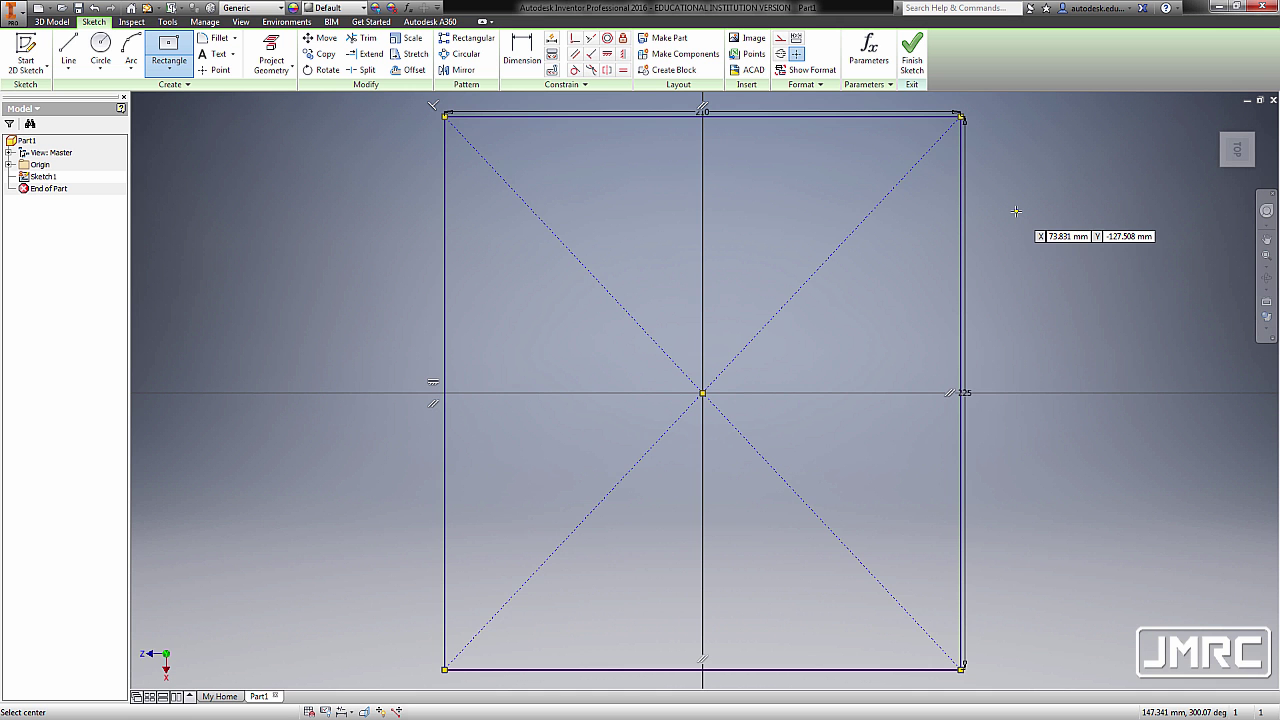
# Extrude the rectangle profile 35 mm upward as a solid
pyautogui.press('F6')
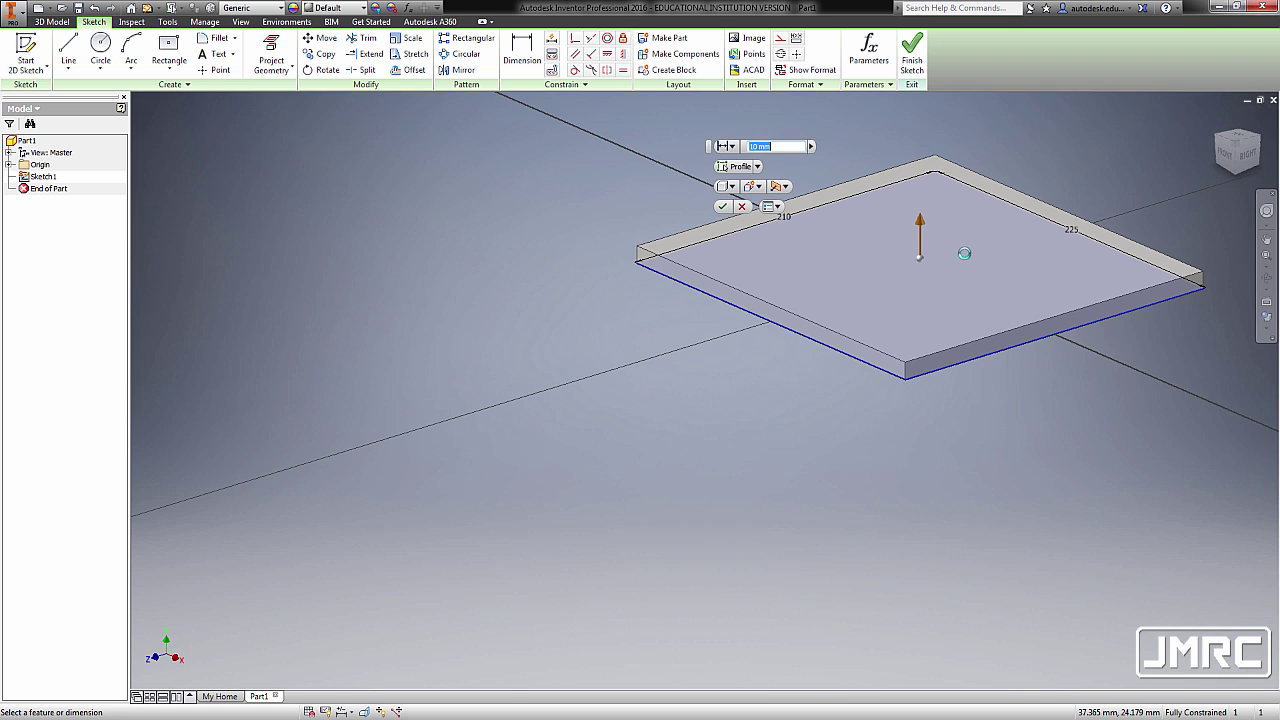
pyautogui.scroll(2, 966, 258)
pyautogui.scroll(-4, 966, 260)
pyautogui.moveTo(966, 260); pyautogui.dragTo(895, 296, button='middle')
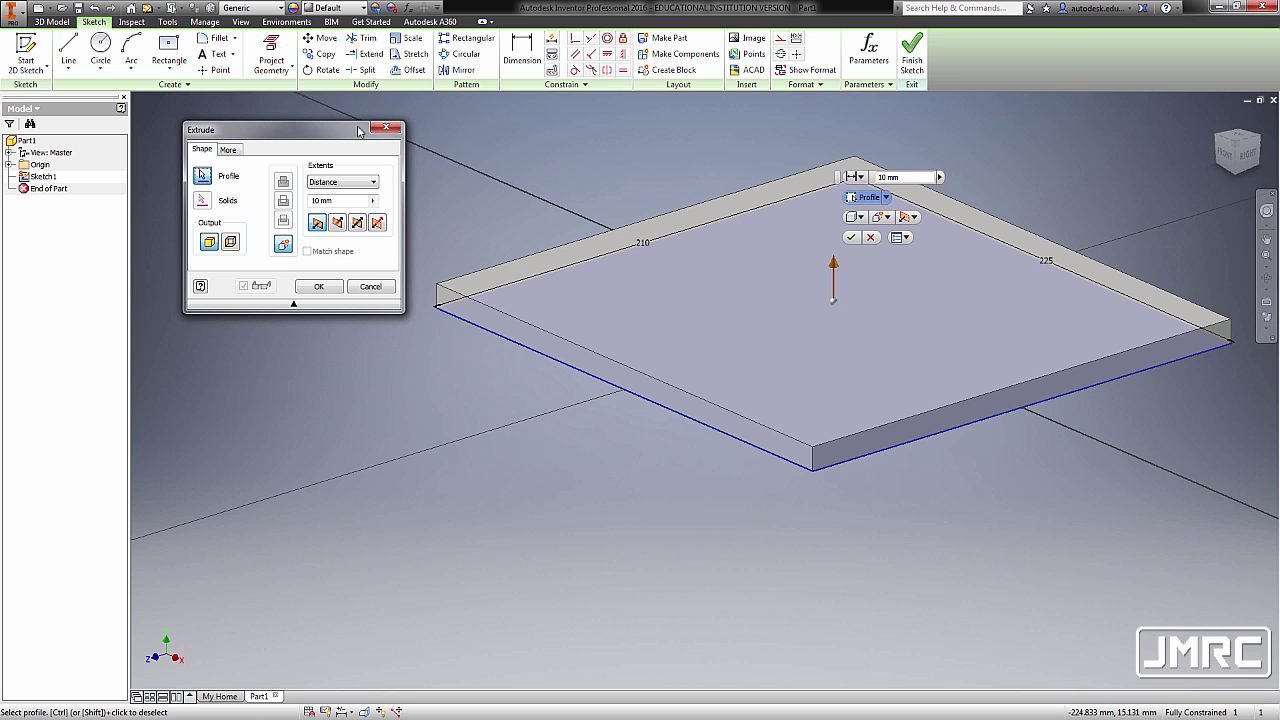
pyautogui.press('Tab')
pyautogui.write('35')
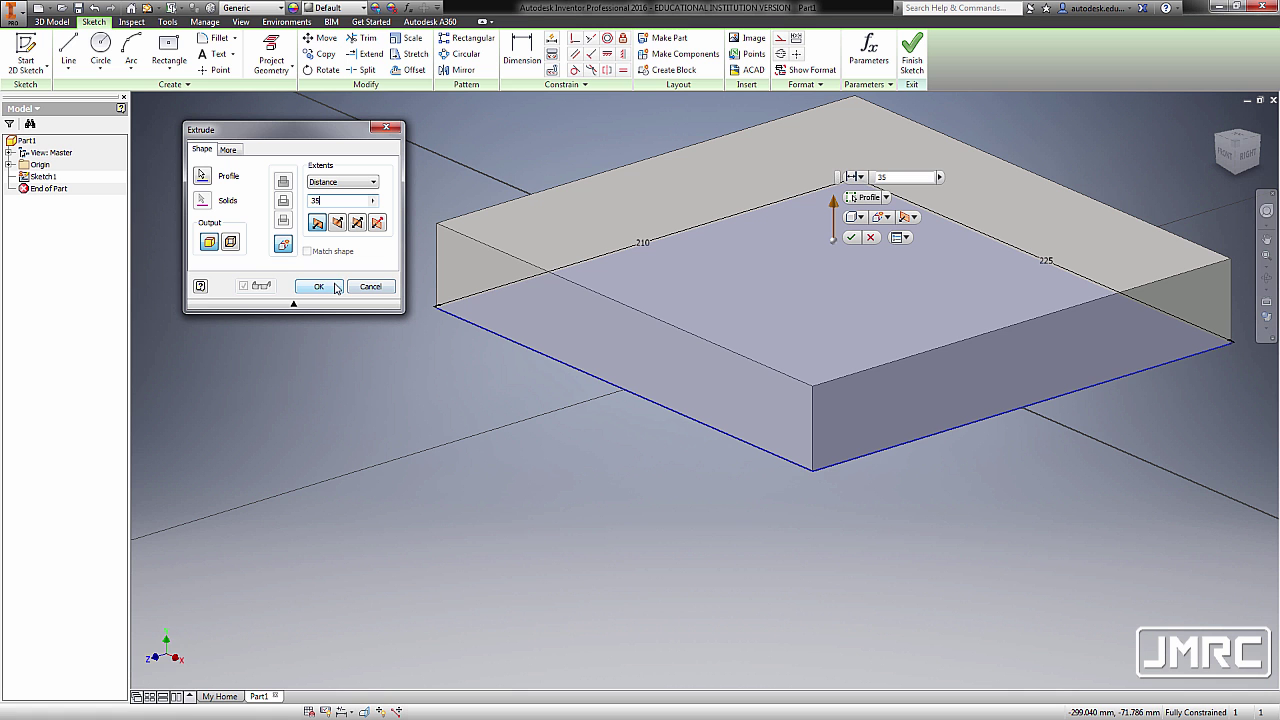
pyautogui.click(335, 287)
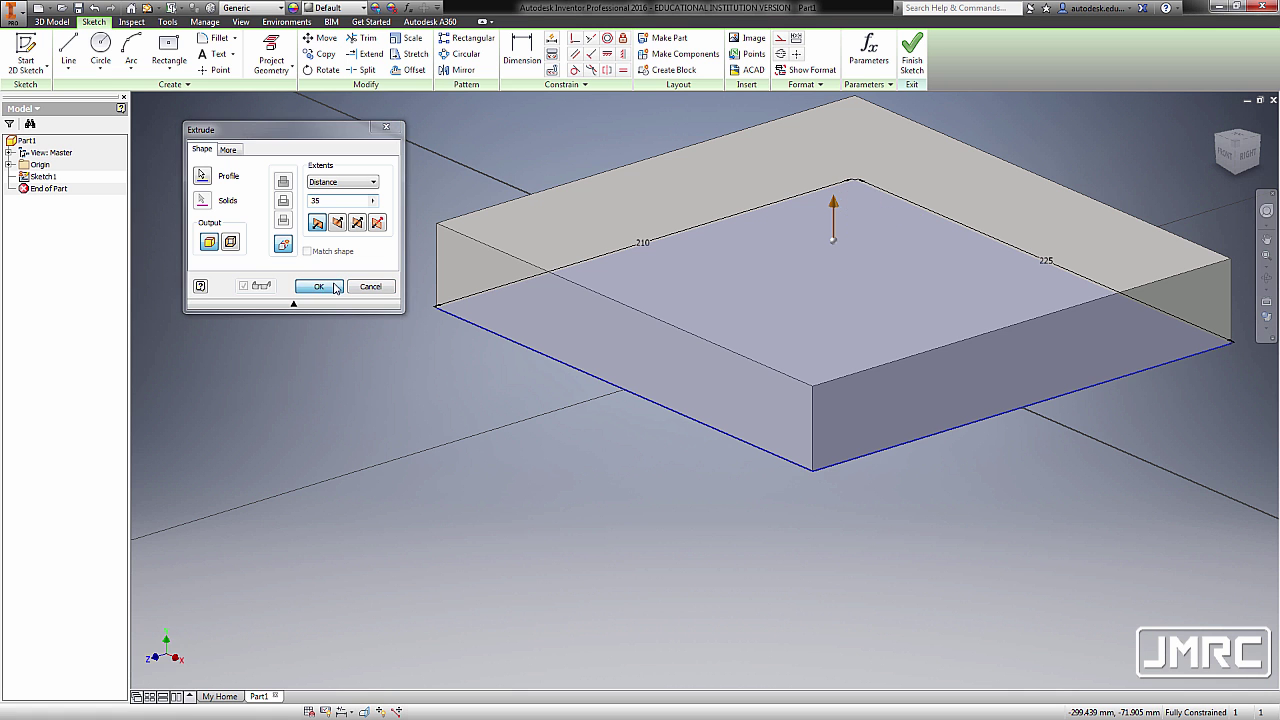
# Orient the plate isometrically with its large face on top and set this view as Home with Fit to View
pyautogui.click(1218, 119)
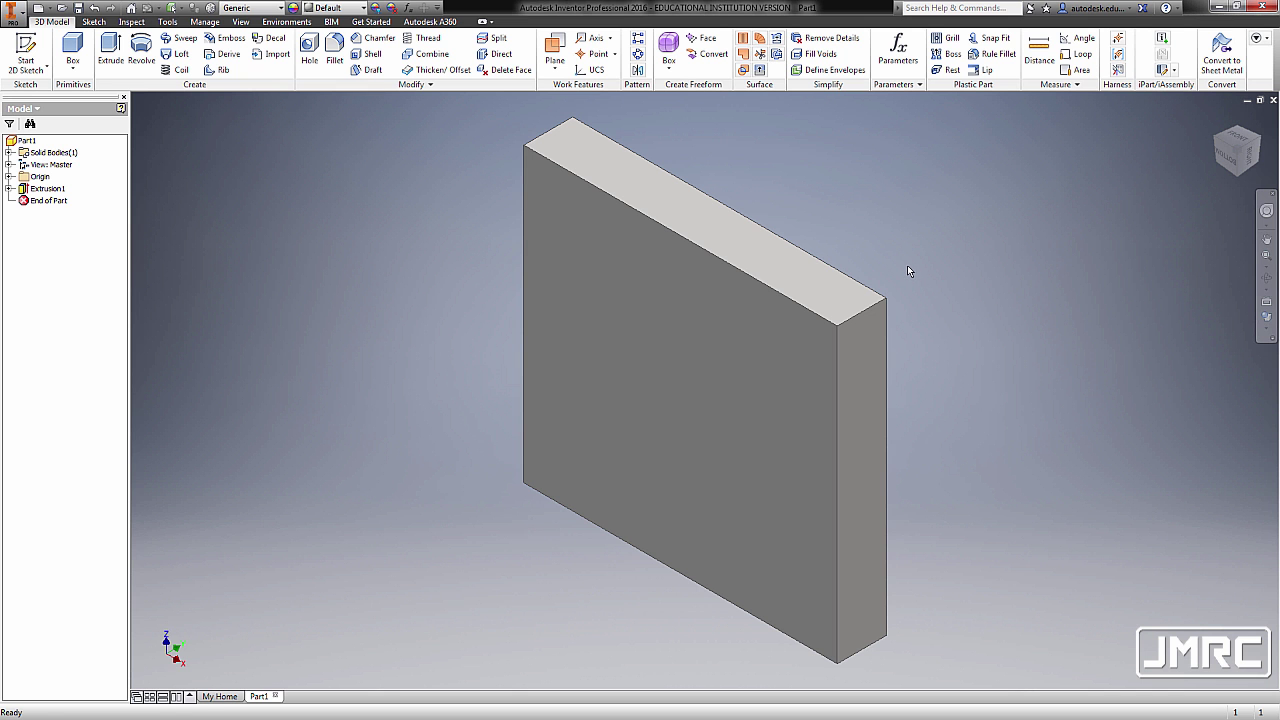
pyautogui.keyDown('shift'); pyautogui.moveTo(923, 263); pyautogui.dragTo(831, 291, button='middle'); pyautogui.keyUp('shift')
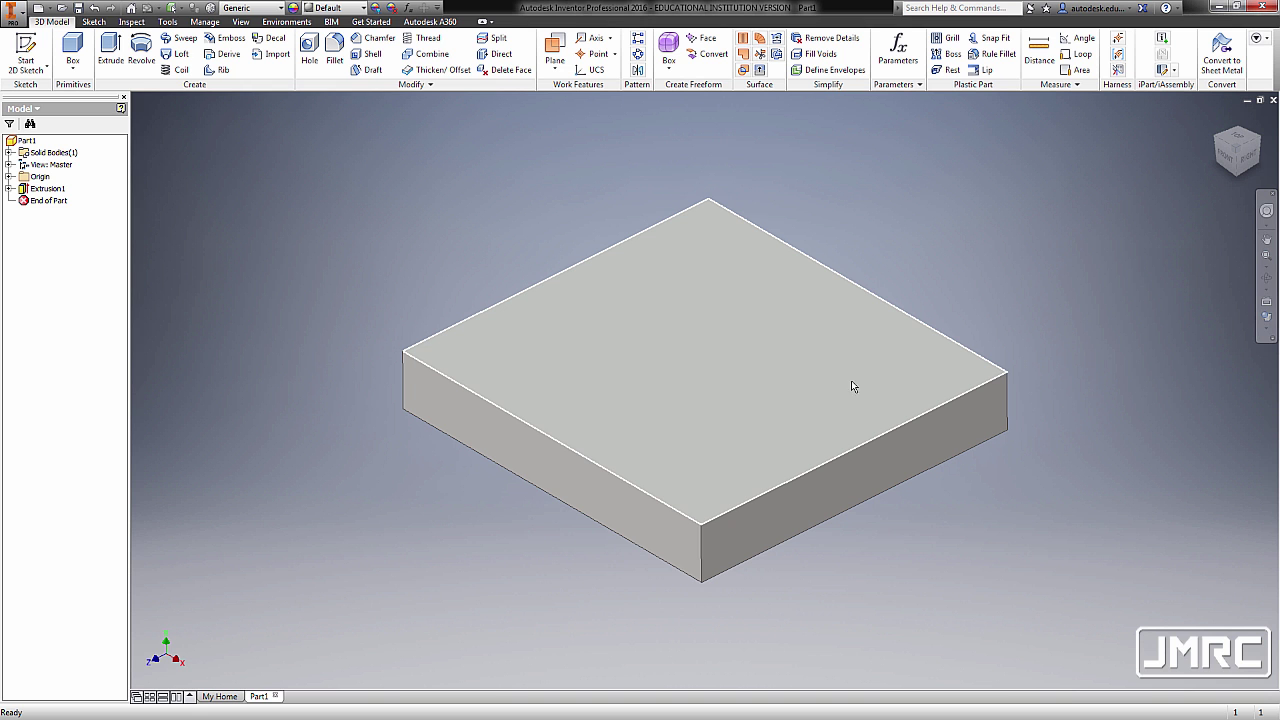
pyautogui.click(1237, 152)
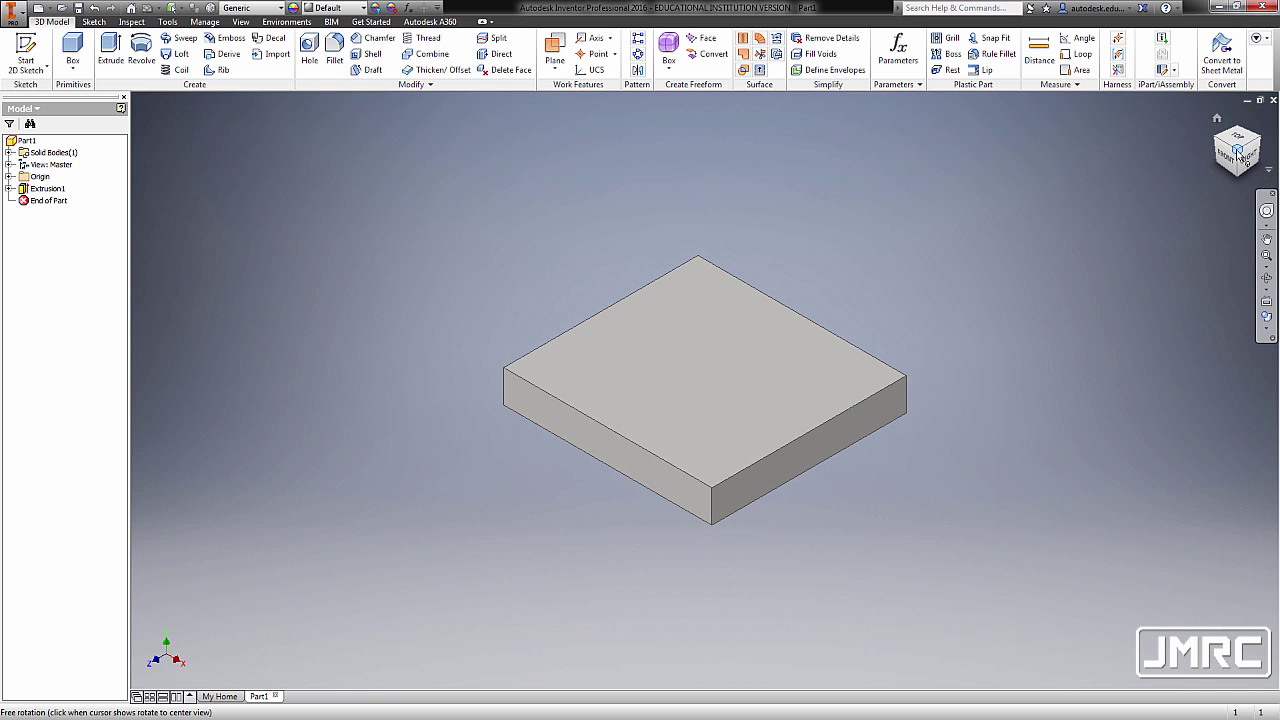
pyautogui.rightClick(1237, 152)
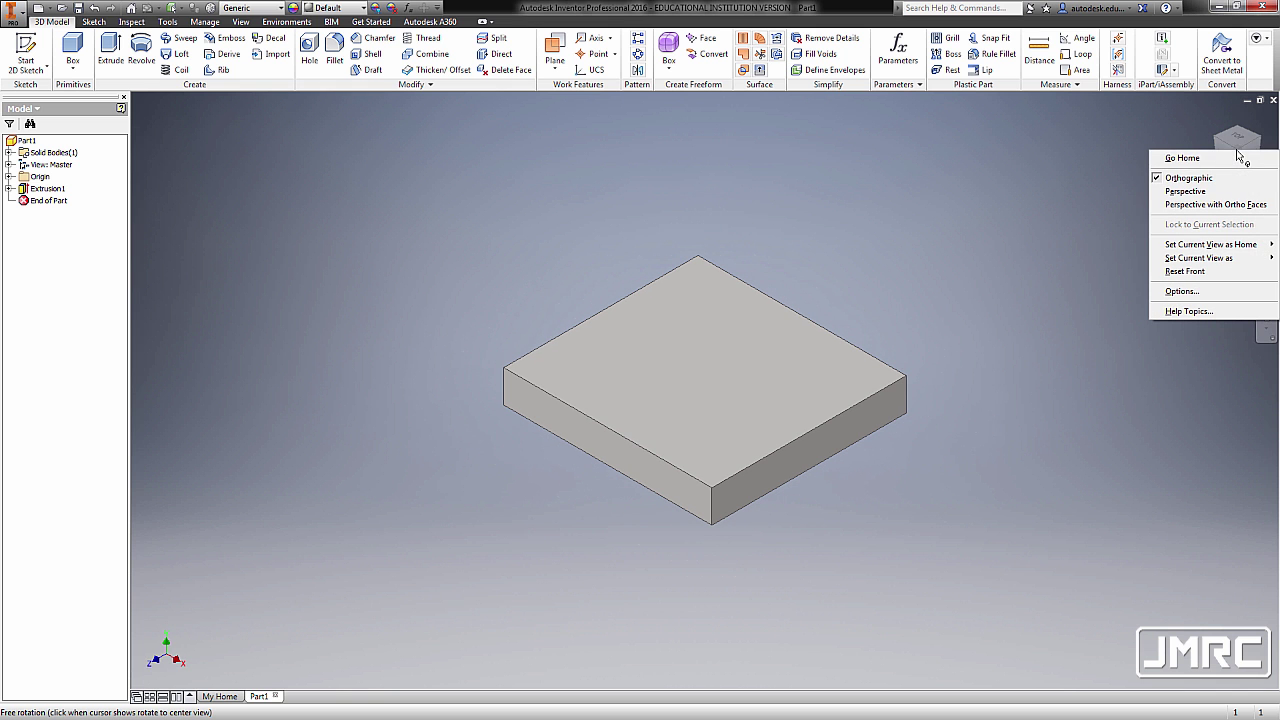
pyautogui.moveTo(1229, 262)
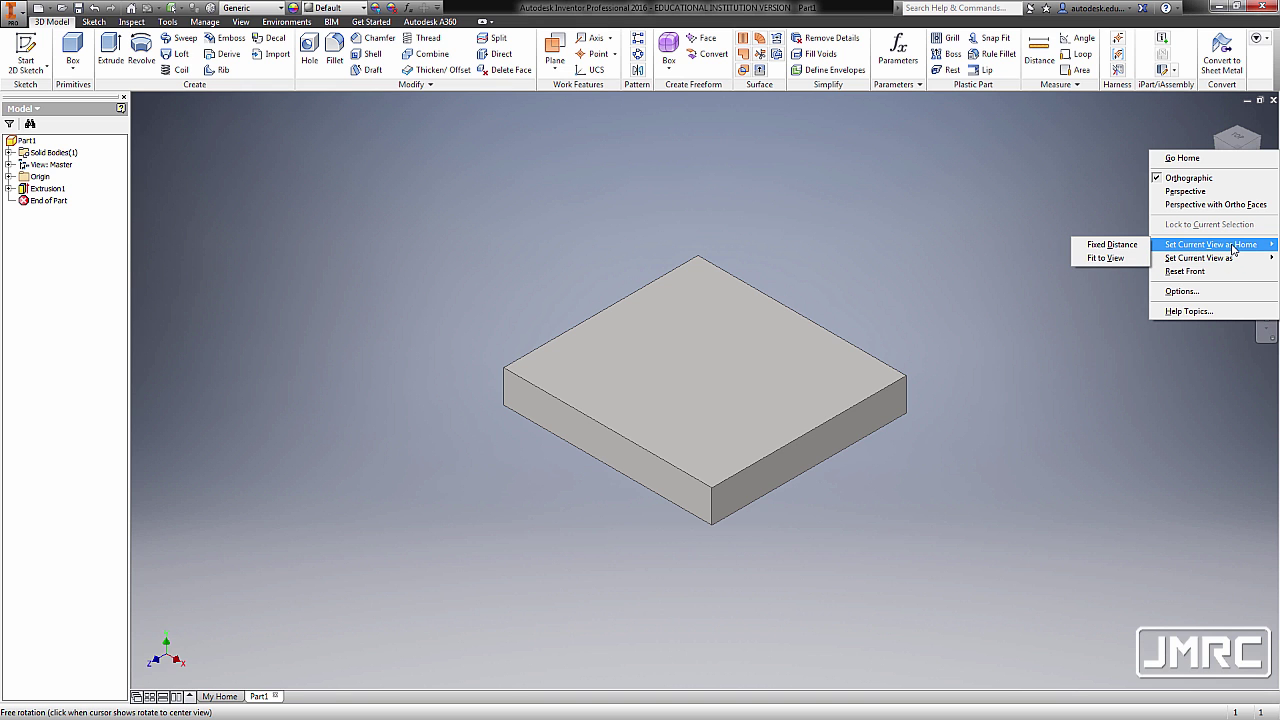
pyautogui.click(1105, 258)
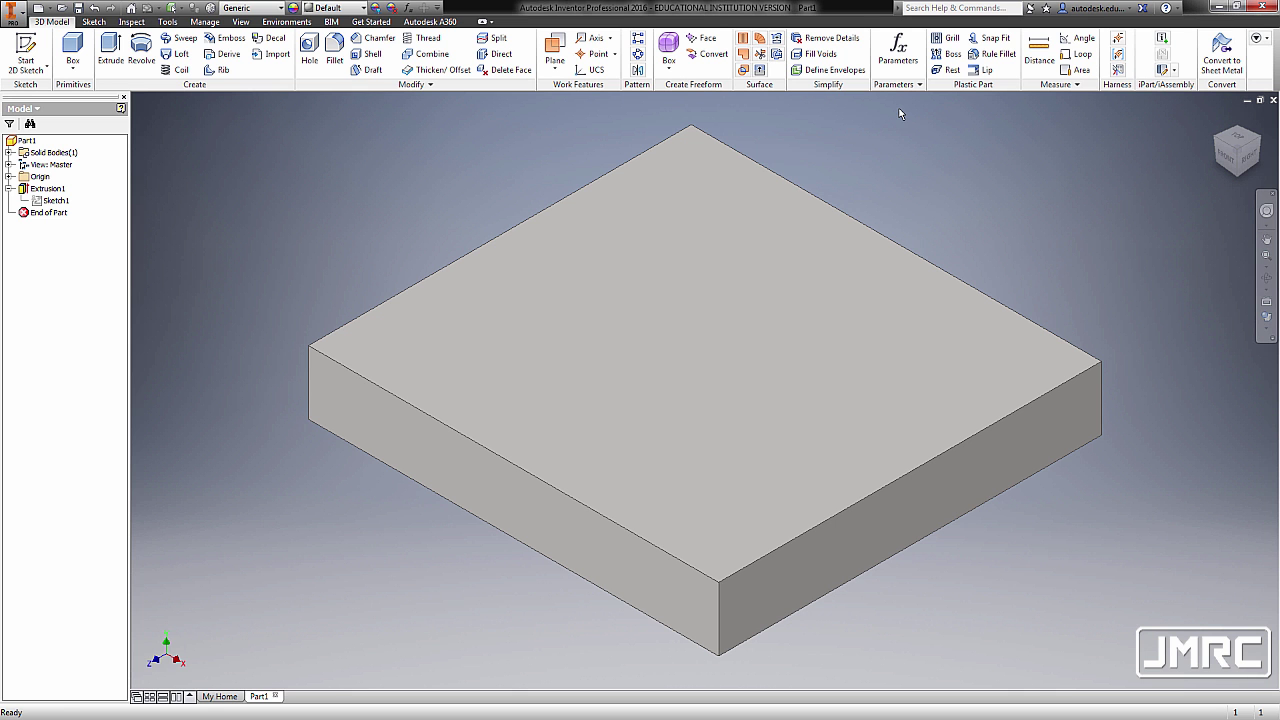
# Rename the model parameters d0 to a and d1 to b
pyautogui.click(898, 60)
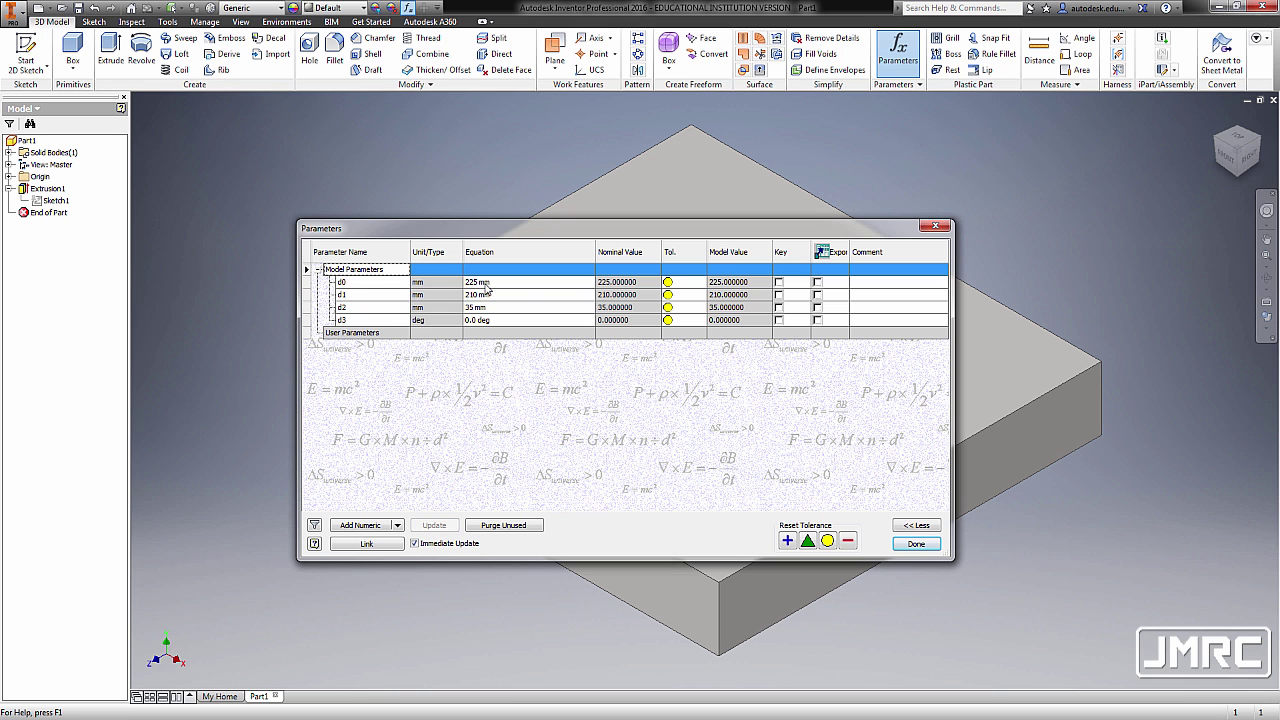
pyautogui.click(360, 283)
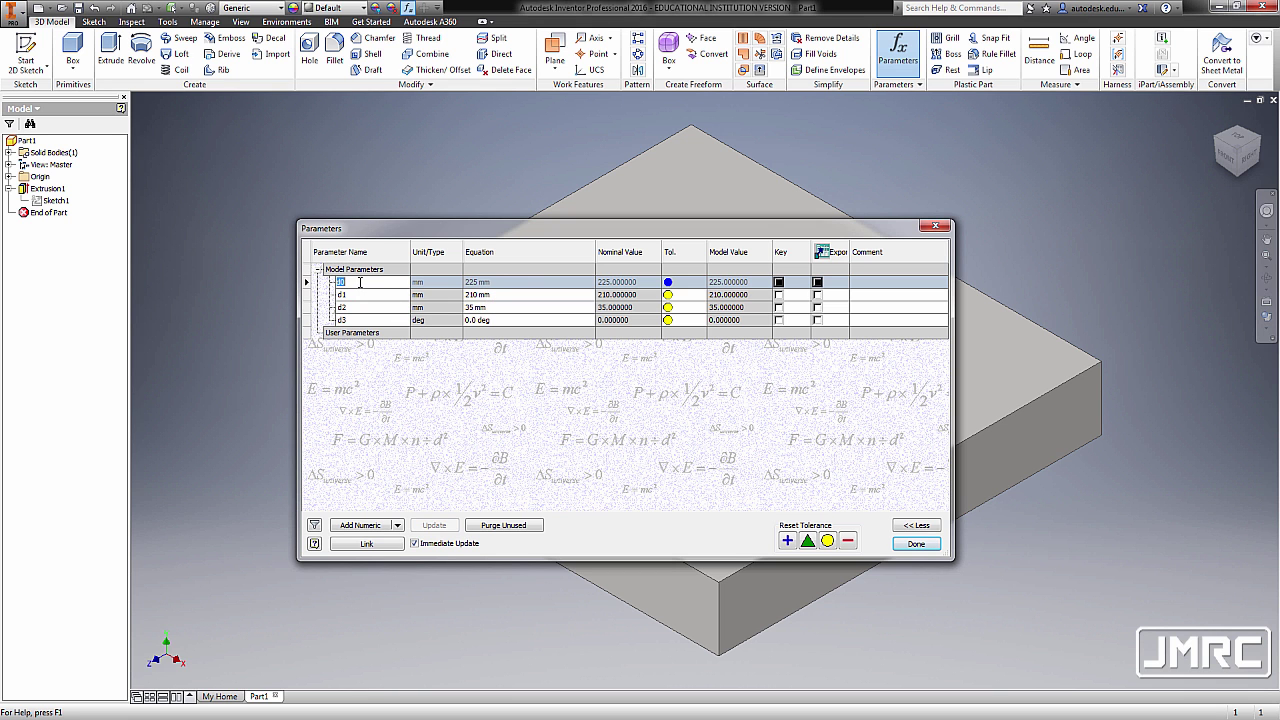
pyautogui.write('a')
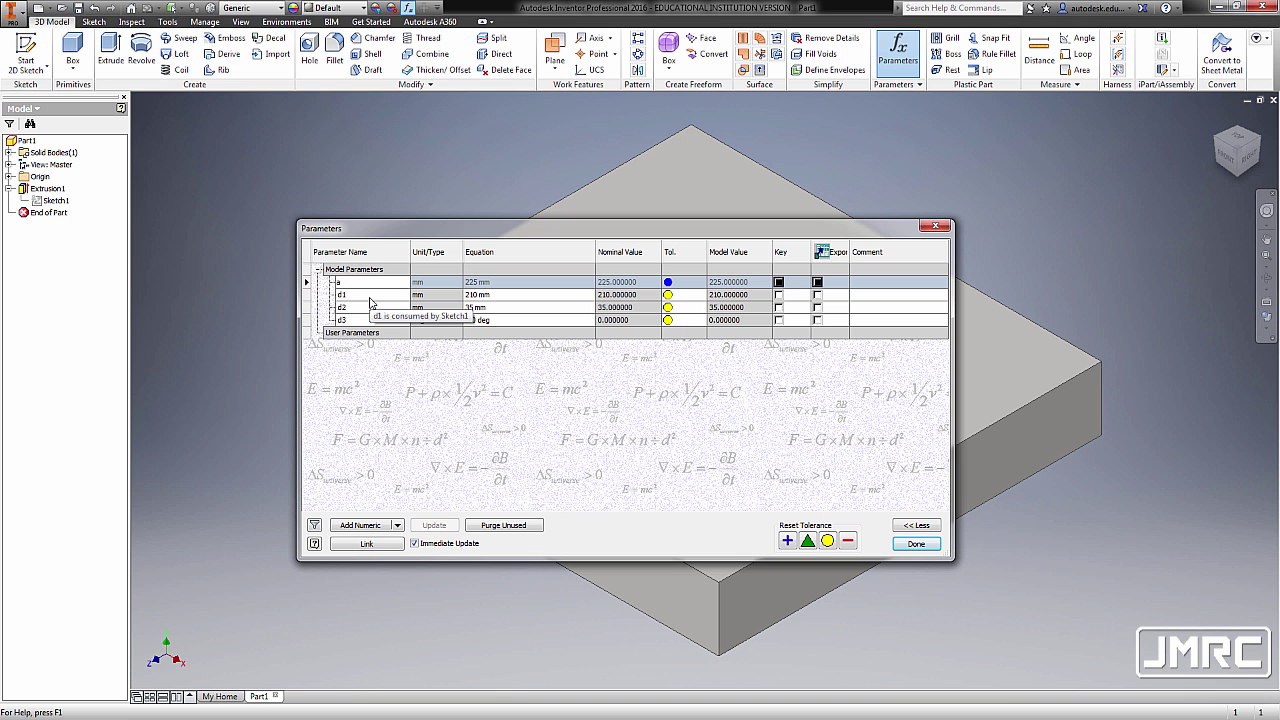
pyautogui.click(369, 296)
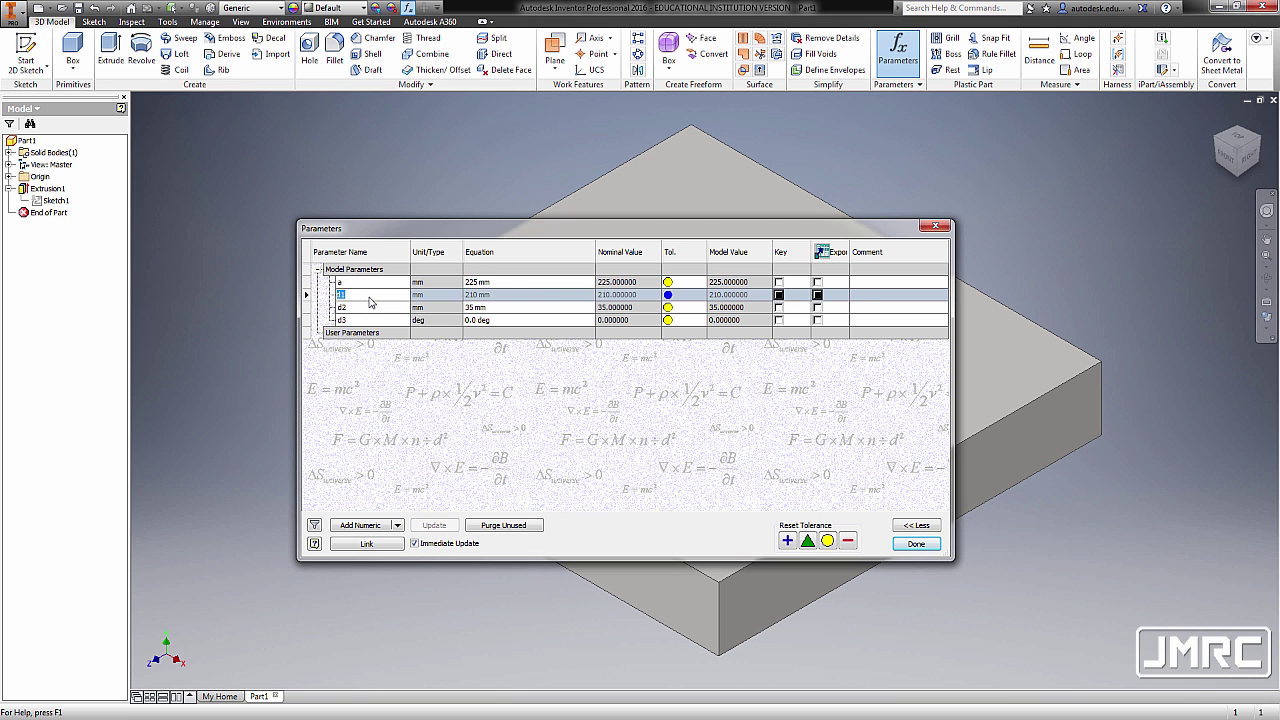
pyautogui.write('b')
pyautogui.click(917, 544)
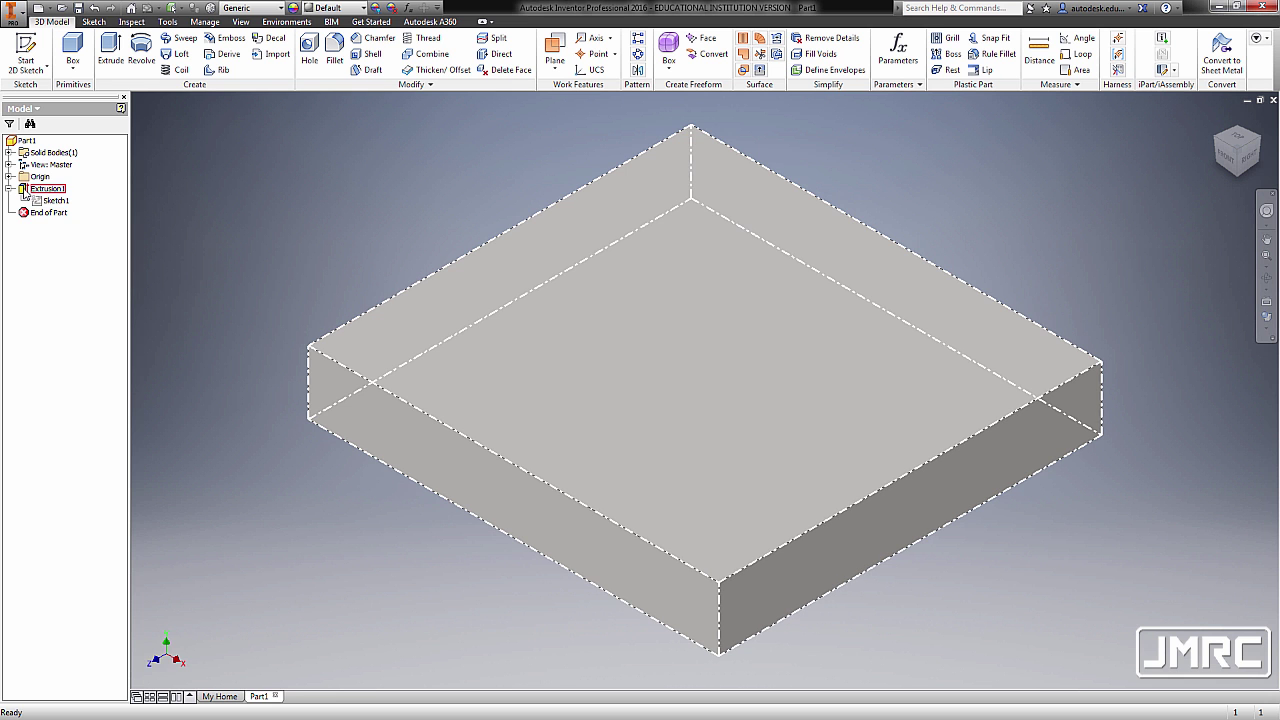
# Edit the plate's extrusion and set its distance to 25 mm
pyautogui.rightClick(24, 191)
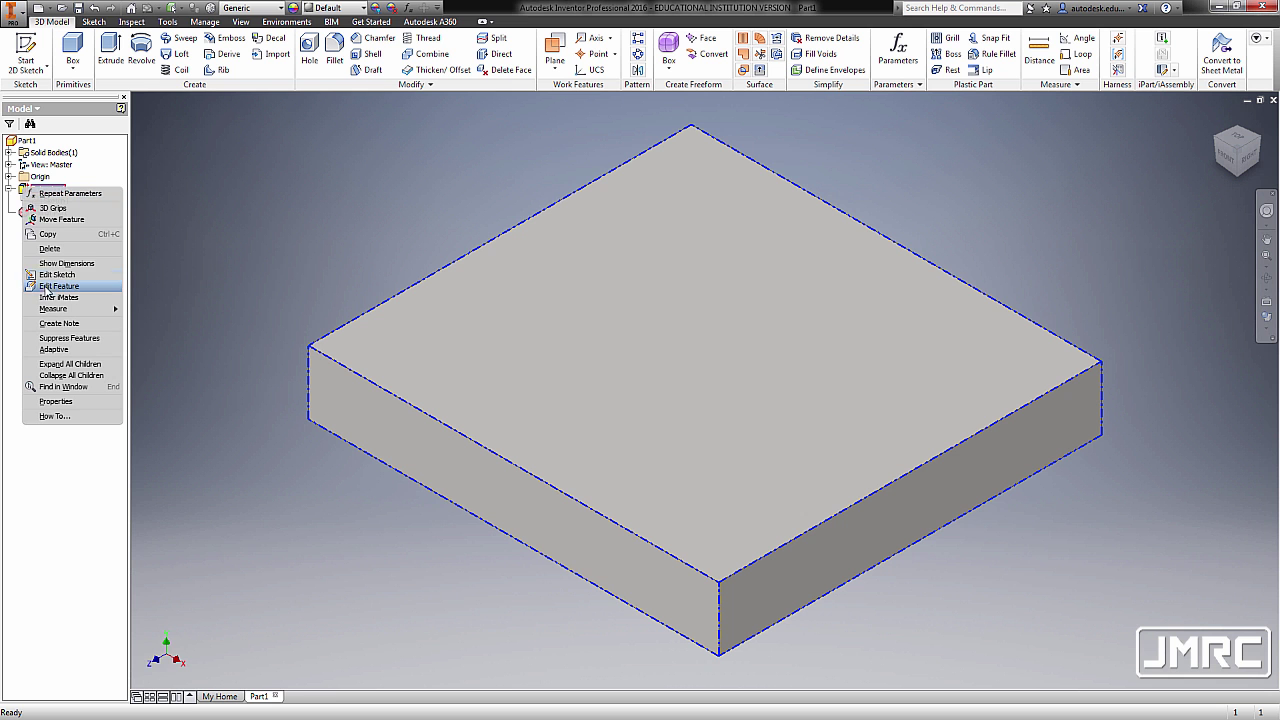
pyautogui.click(58, 286)
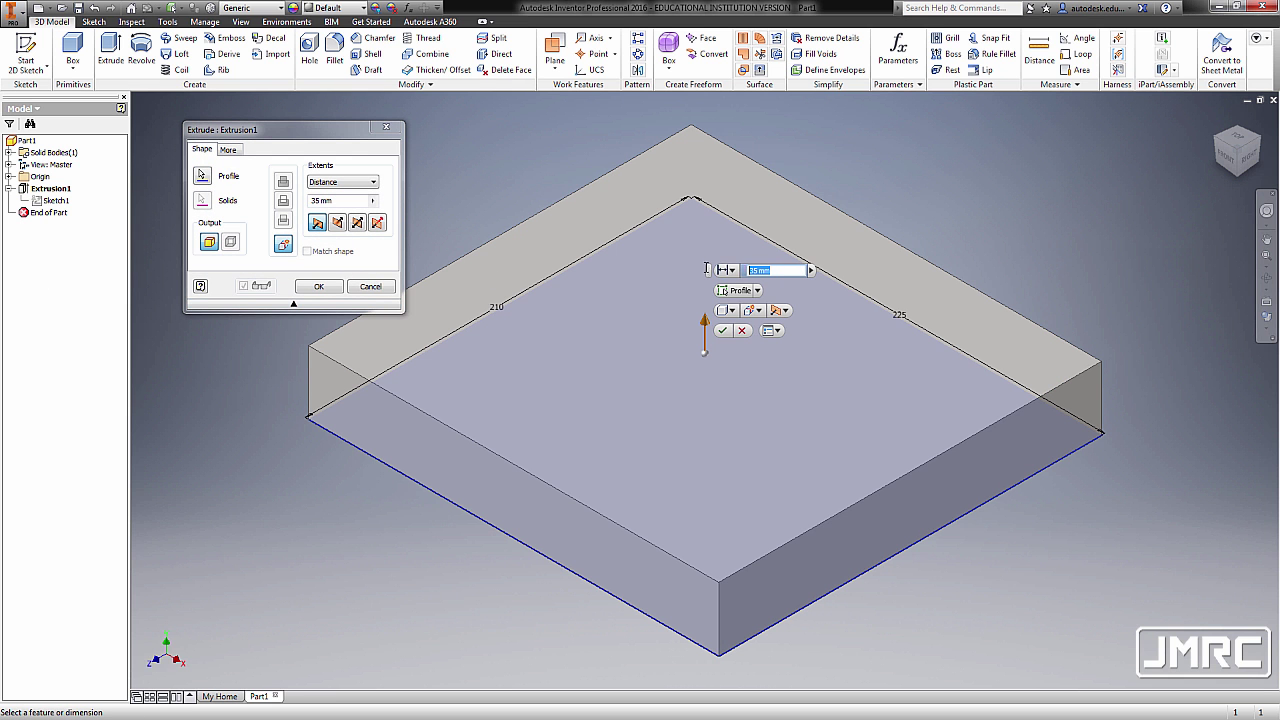
pyautogui.write('25')
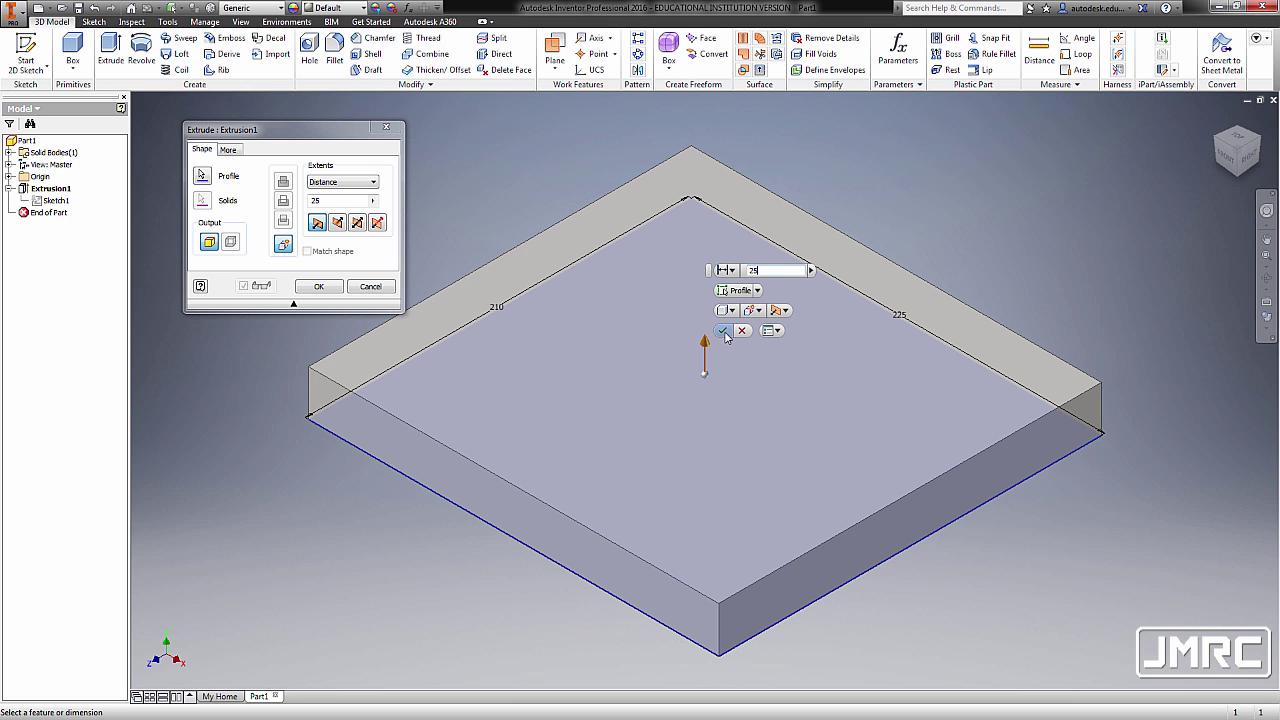
pyautogui.press('Return')
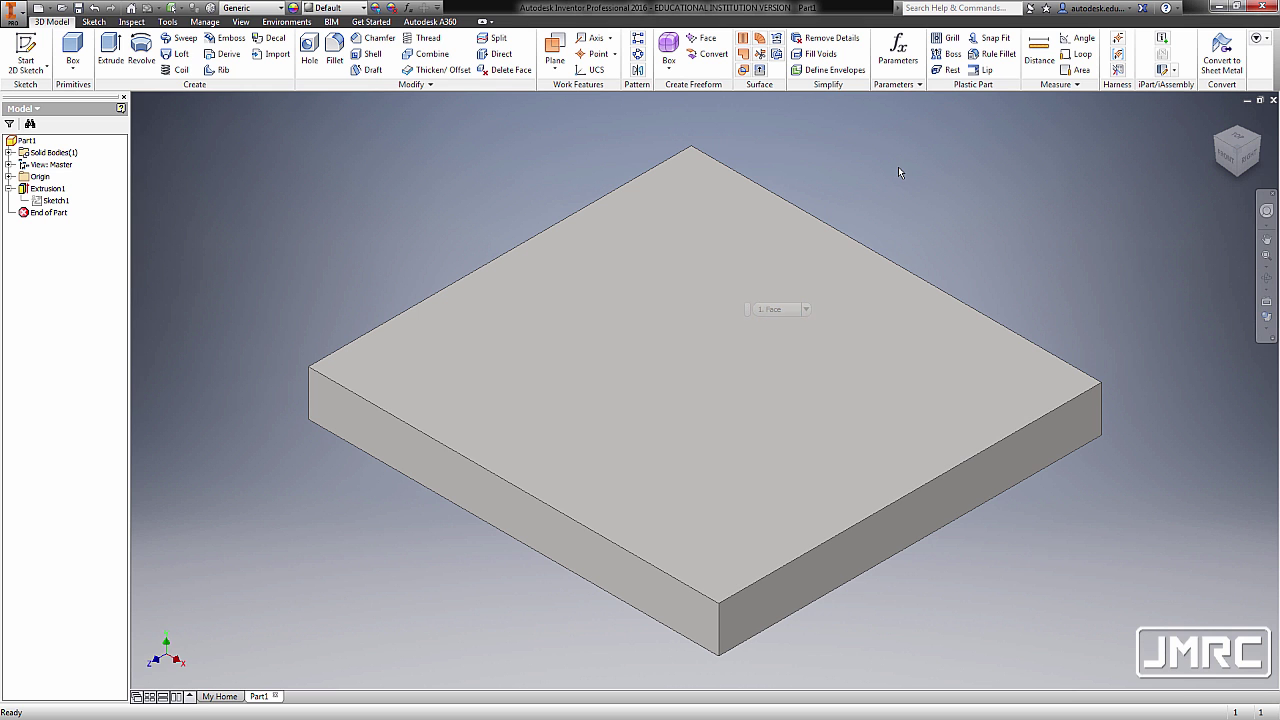
# Start a sketch on the plate's top face and draw a vertical line upward from the lower edge, near the left corner
pyautogui.press('s')
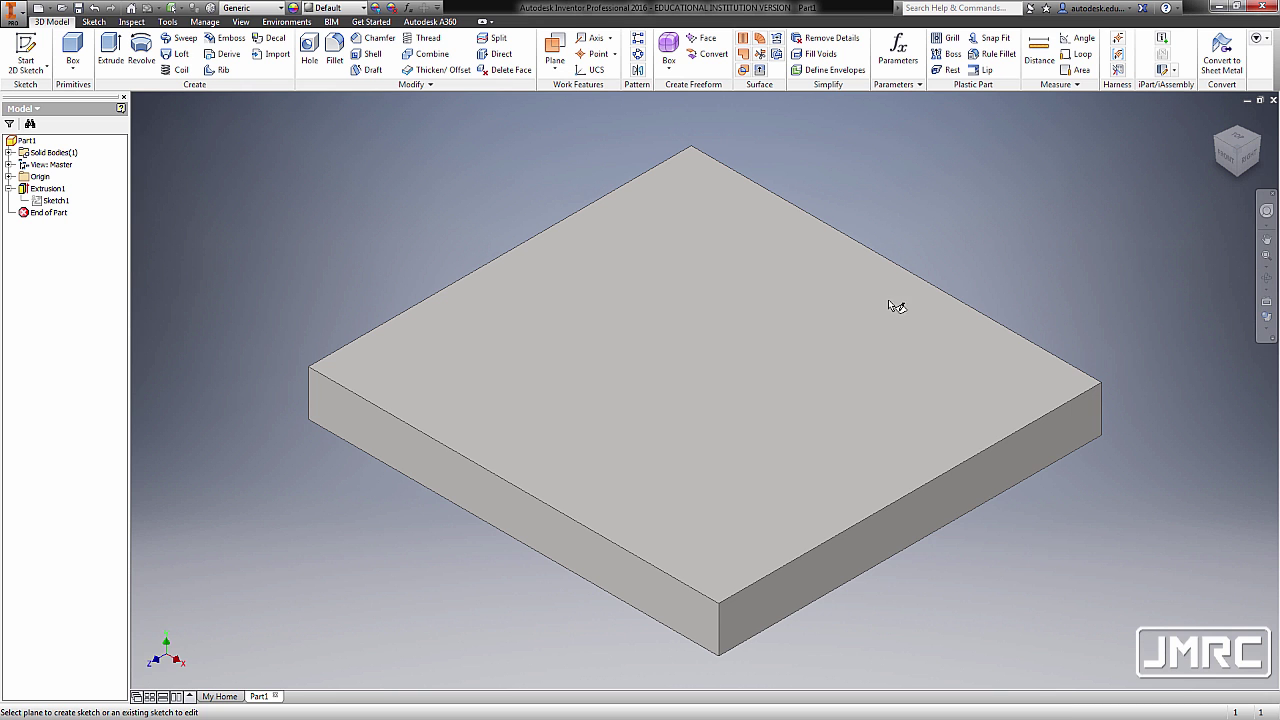
pyautogui.click(837, 330)
pyautogui.press('l')
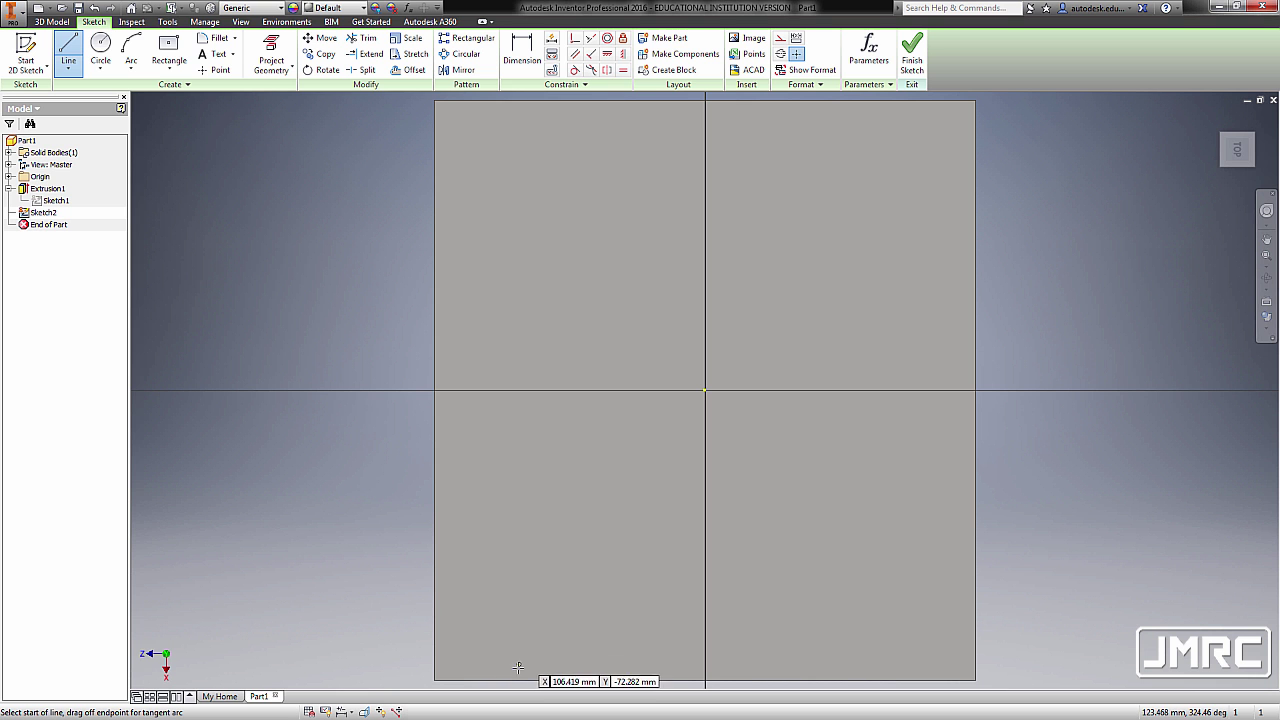
pyautogui.scroll(-3, 499, 645)
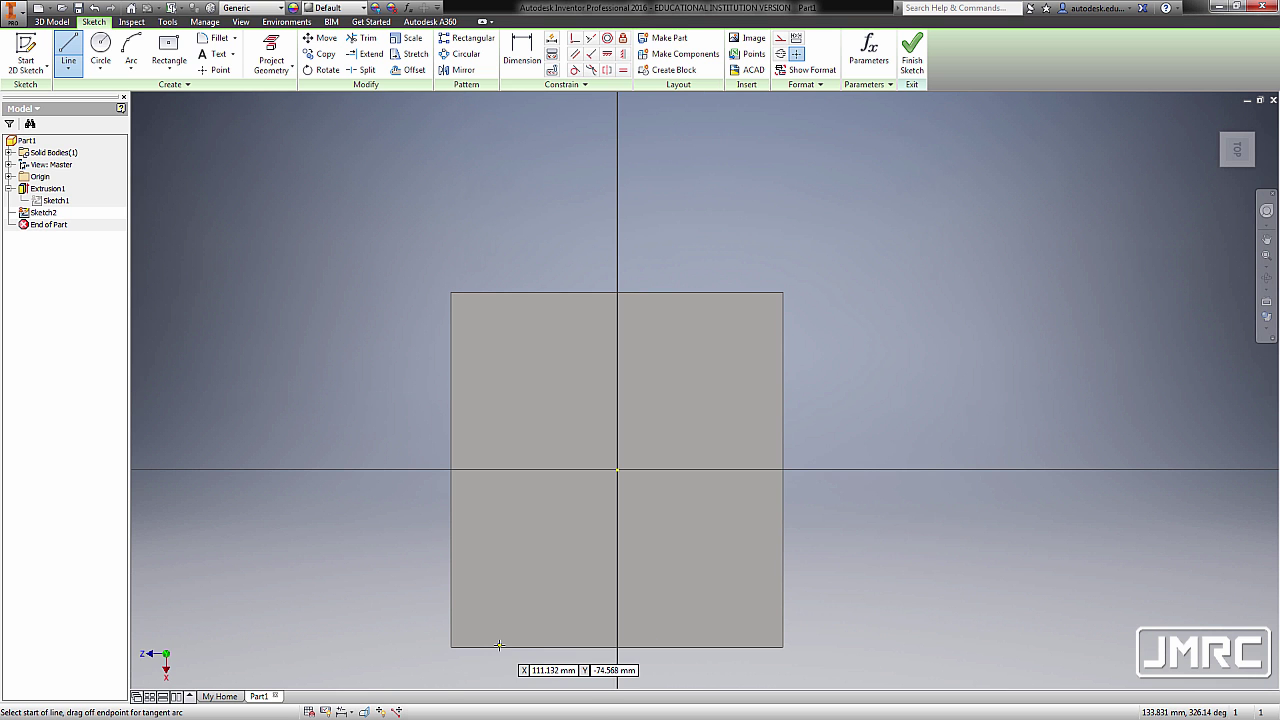
pyautogui.click(499, 645)
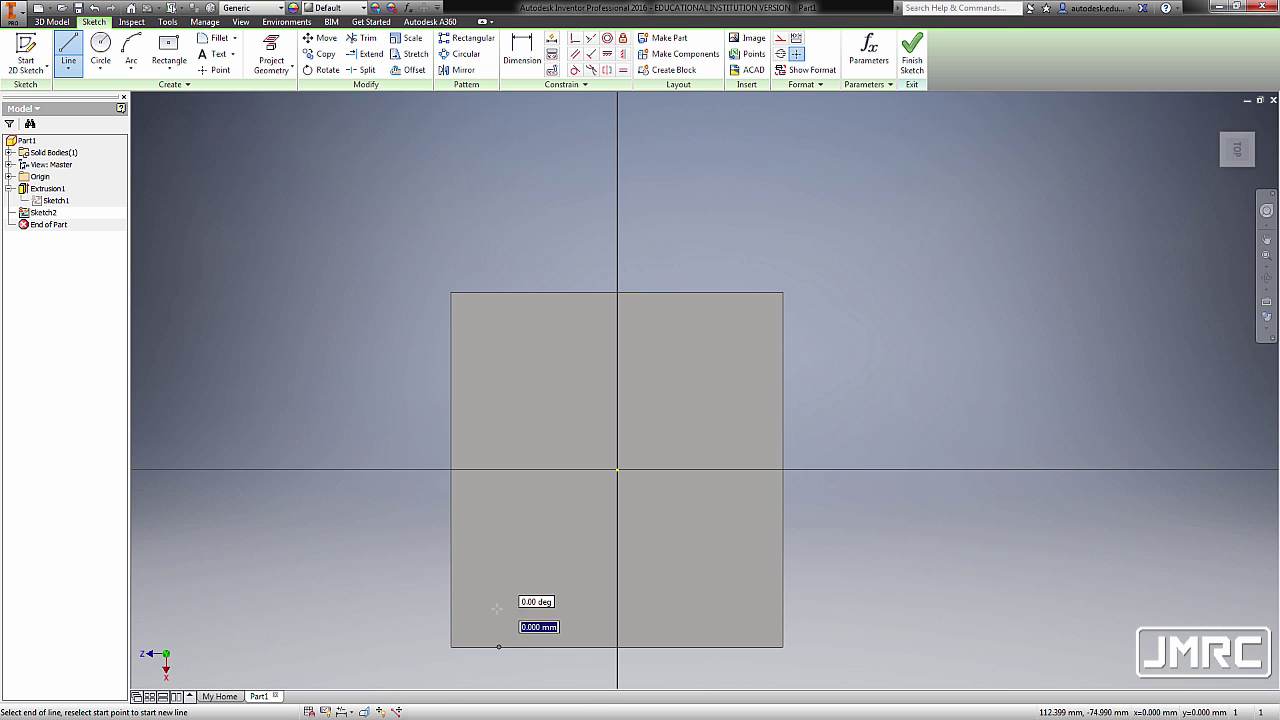
pyautogui.click(499, 506)
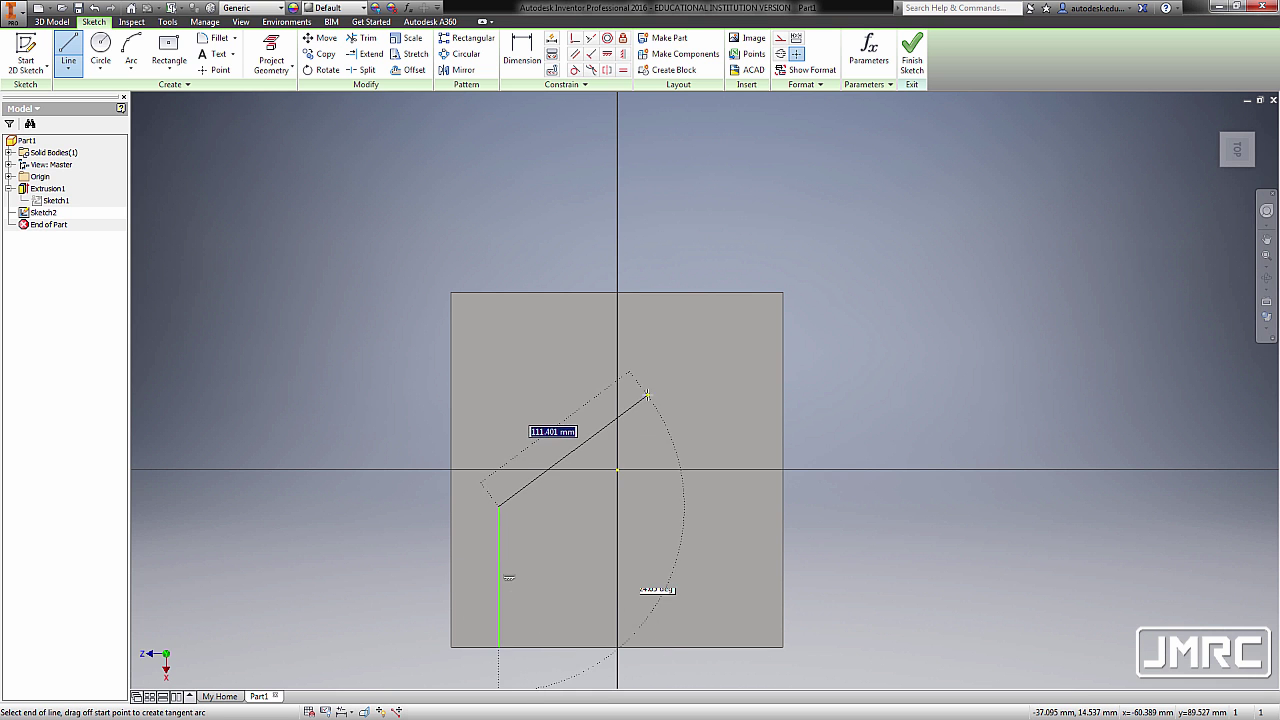
pyautogui.press('Escape')
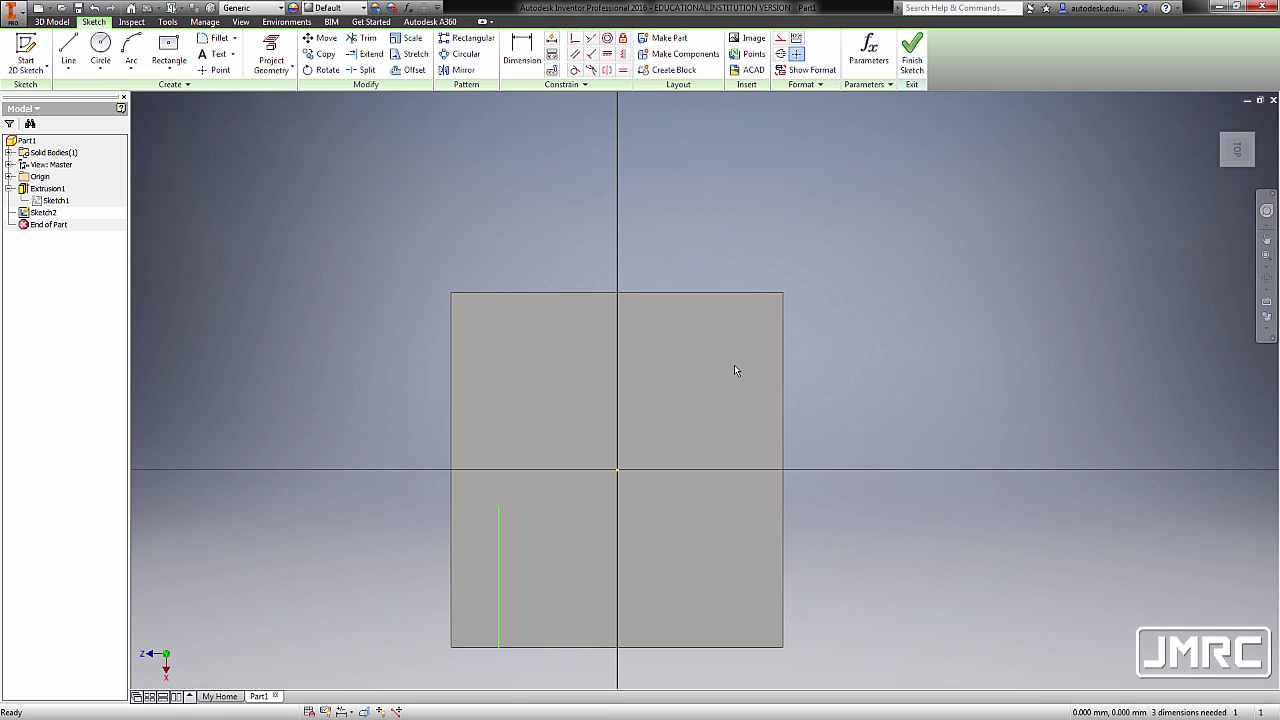
# Draw a horizontal line inward from the upper part of the plate's right edge, stopping just right of the vertical axis
pyautogui.press('l')
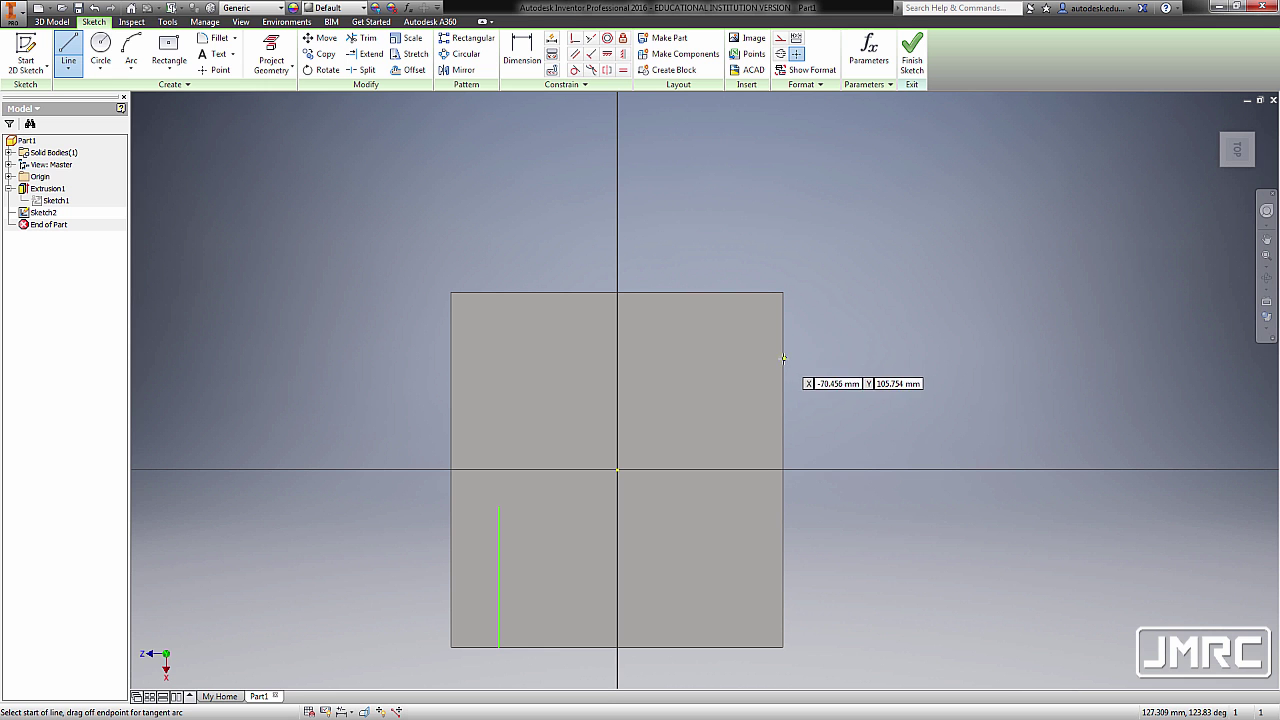
pyautogui.click(783, 361)
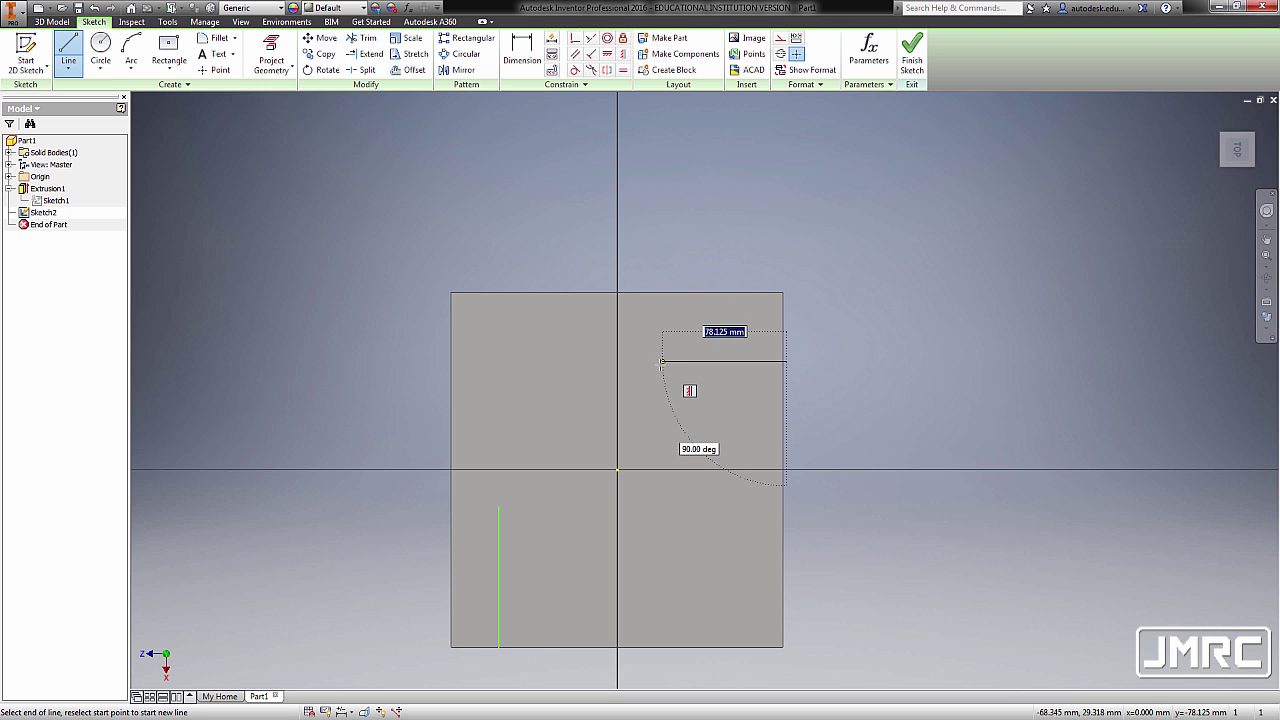
pyautogui.click(649, 362)
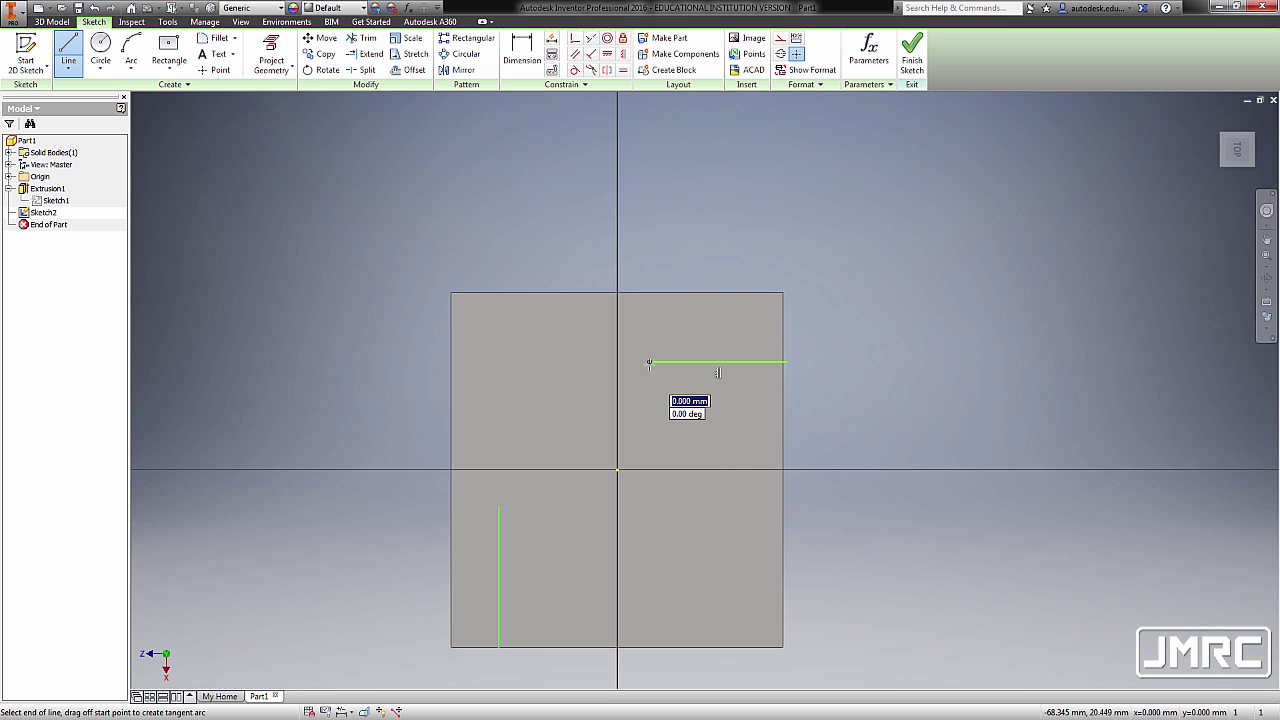
pyautogui.press('Escape')
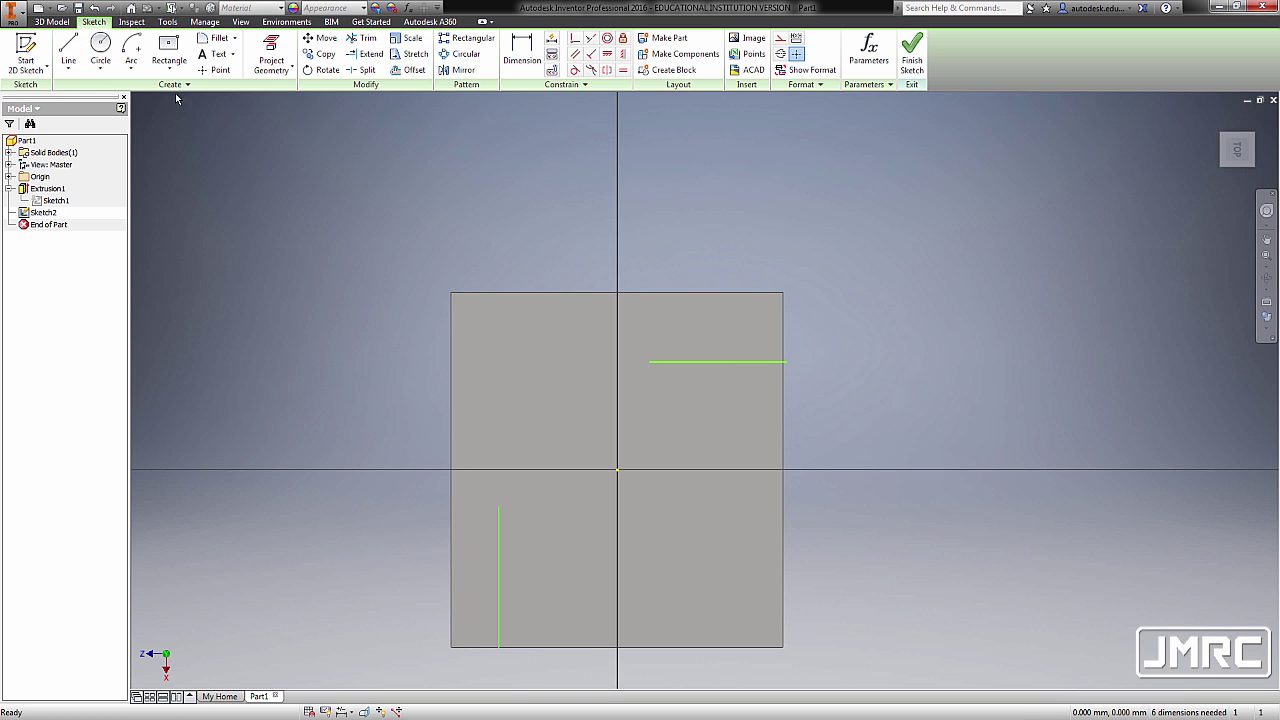
# Connect the inner ends of the two lines with a three-point arc bulging toward the plate's lower-right corner
pyautogui.click(134, 68)
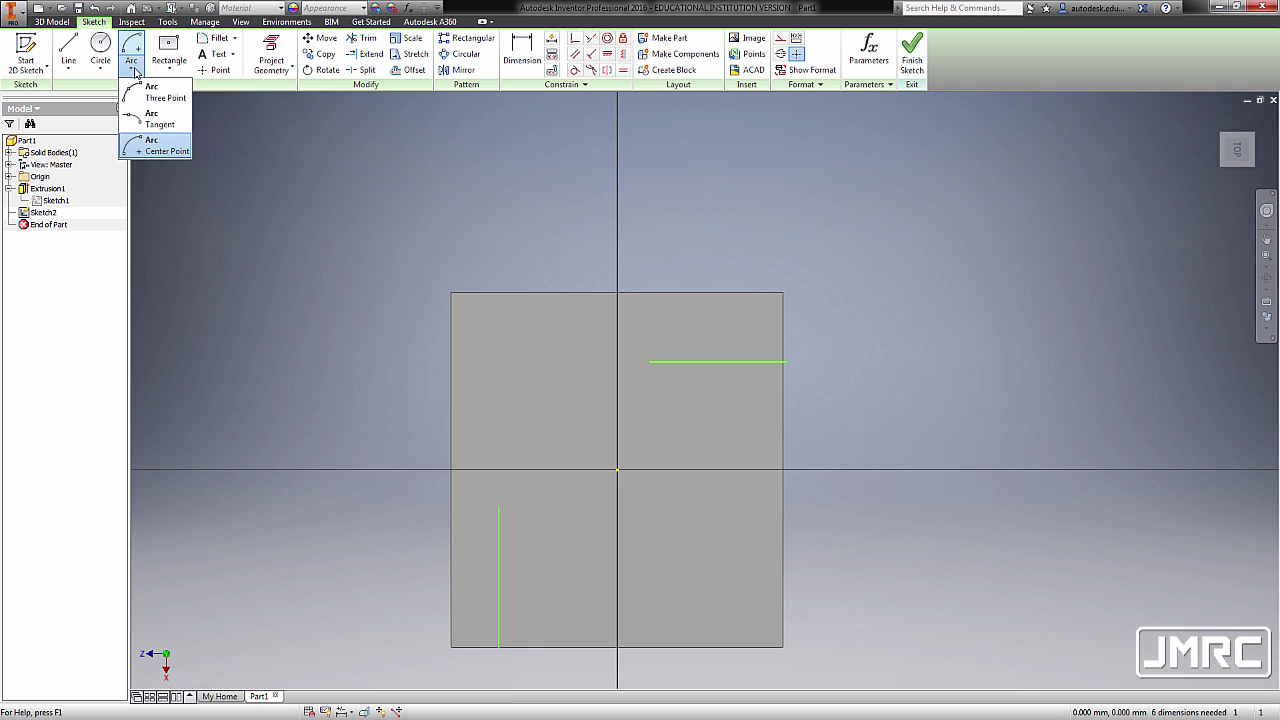
pyautogui.click(165, 98)
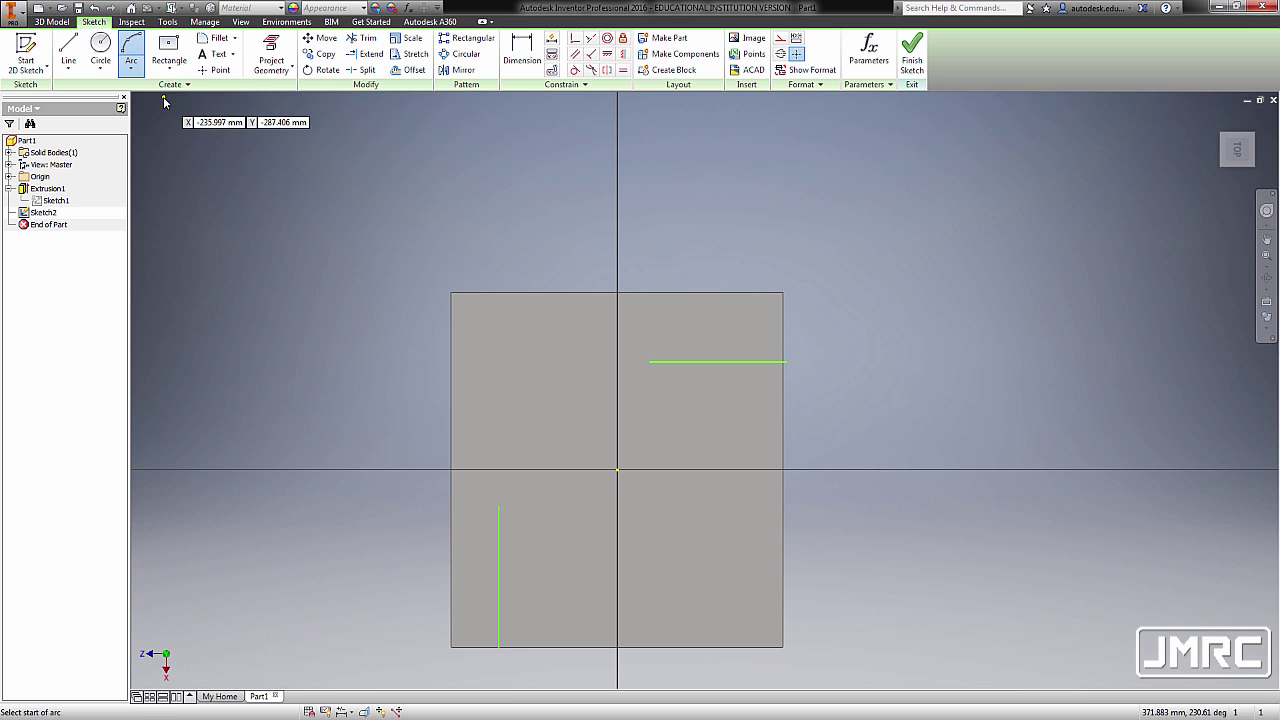
pyautogui.click(499, 505)
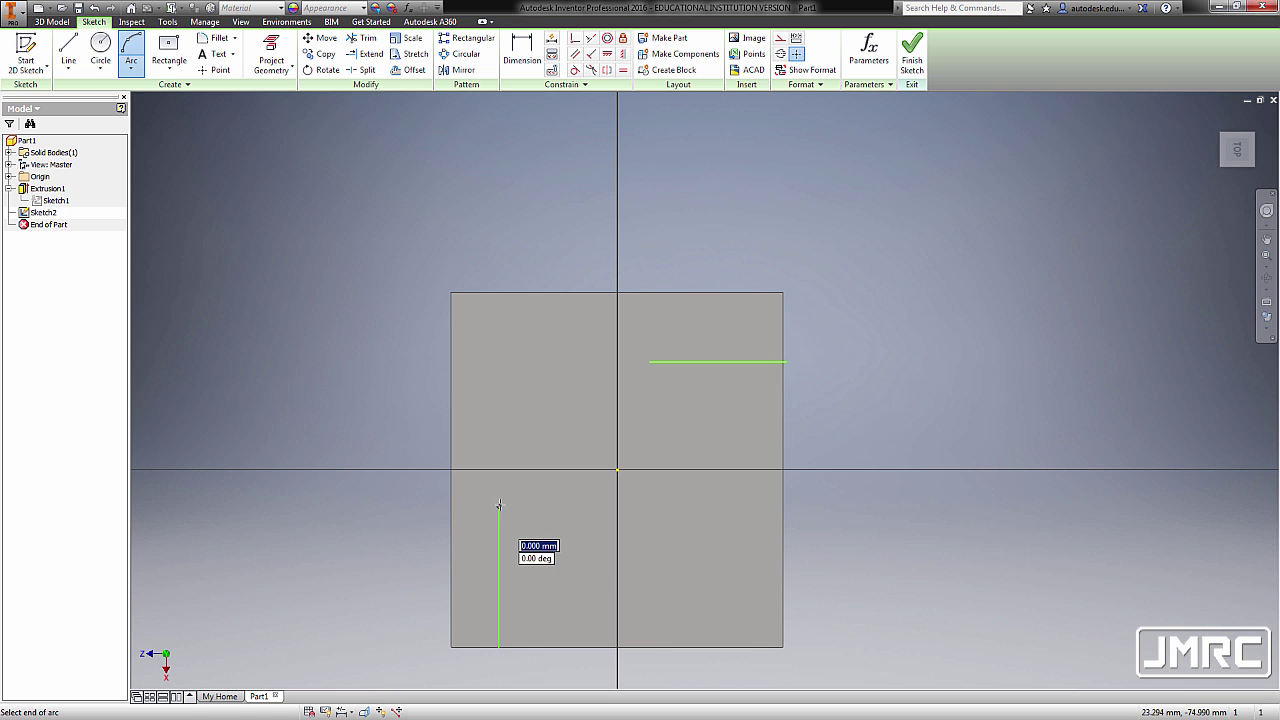
pyautogui.click(647, 363)
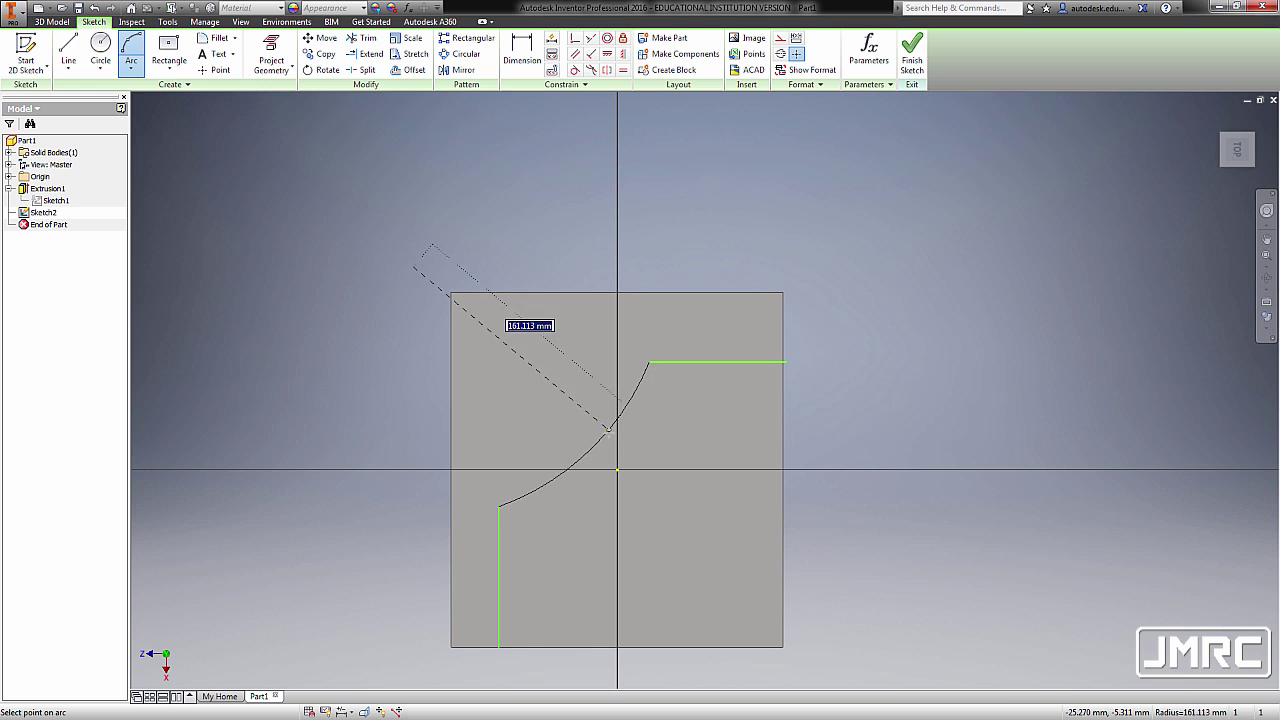
pyautogui.click(636, 468)
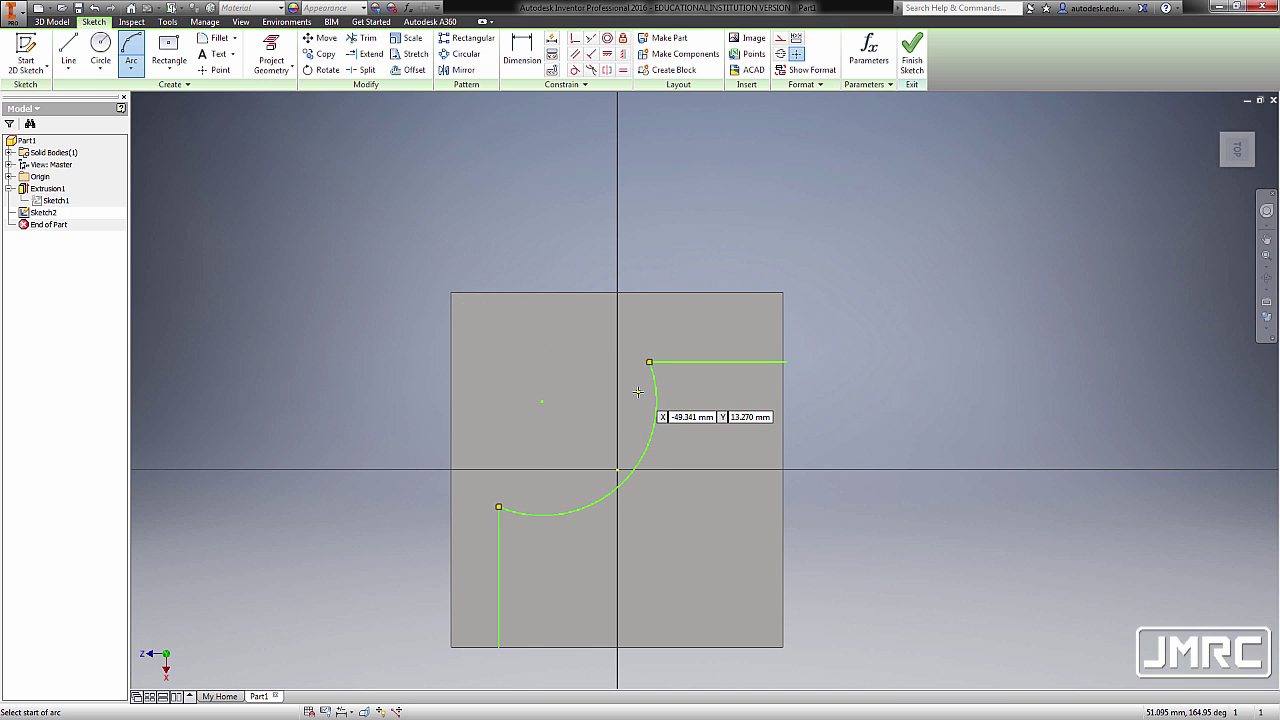
pyautogui.press('Escape')
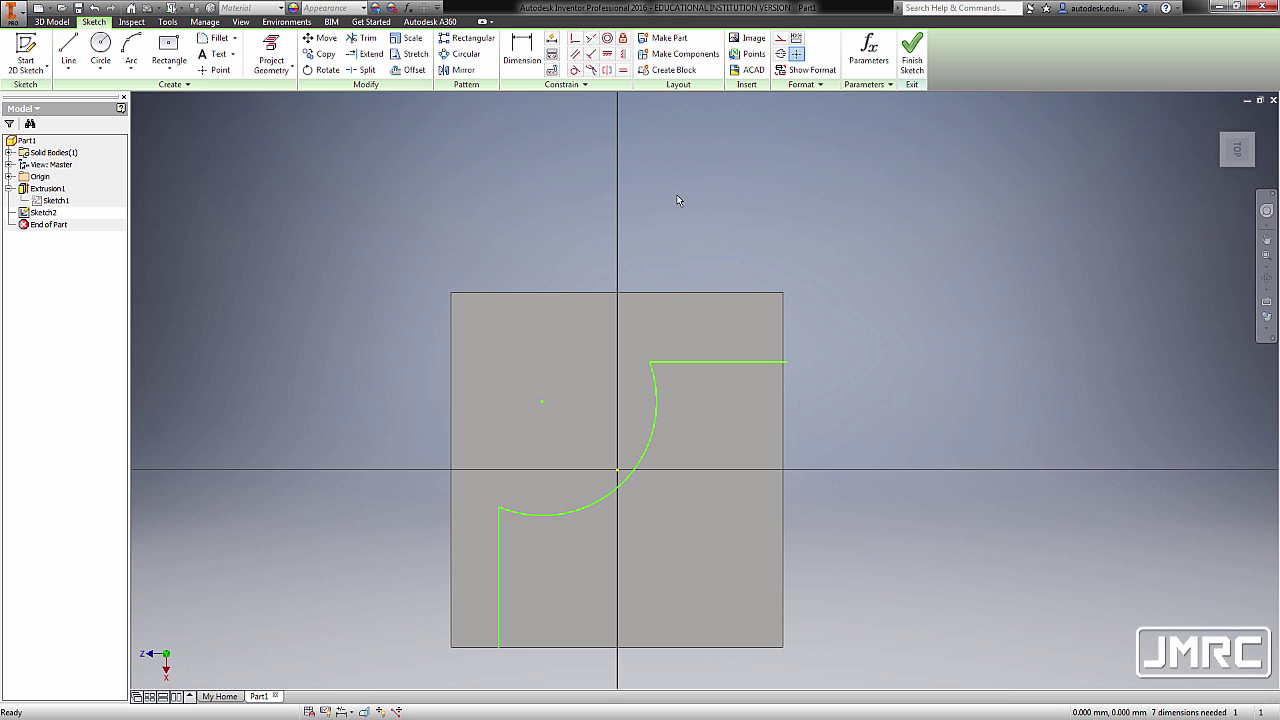
# Make the lines' outer endpoints coincident with the plate edges: the horizontal line to the right edge, the vertical line to the lower edge
pyautogui.click(575, 39)
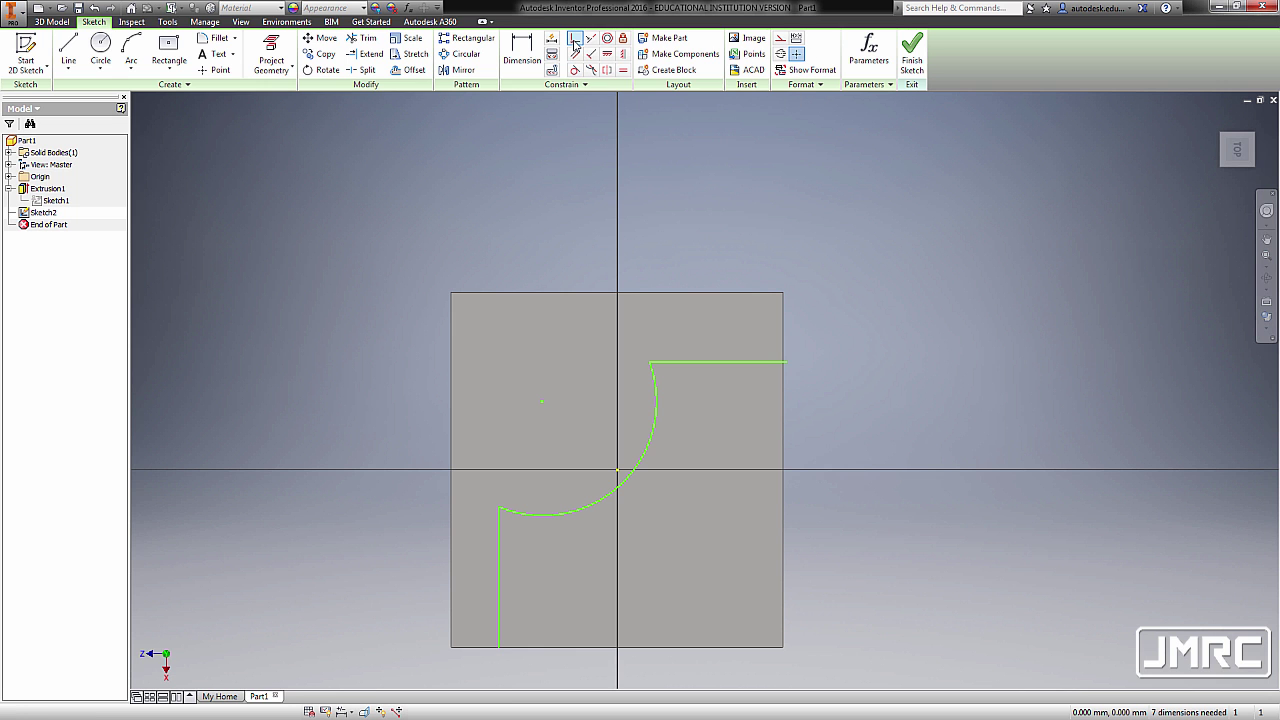
pyautogui.click(787, 361)
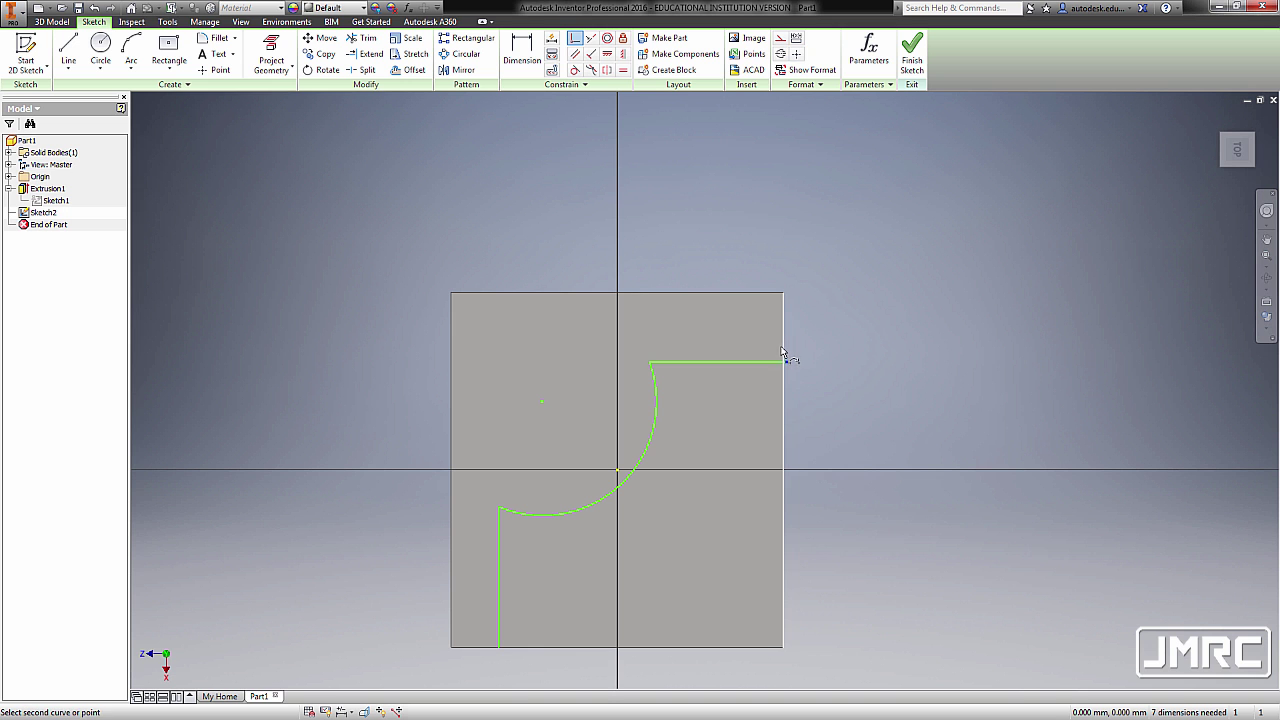
pyautogui.click(784, 352)
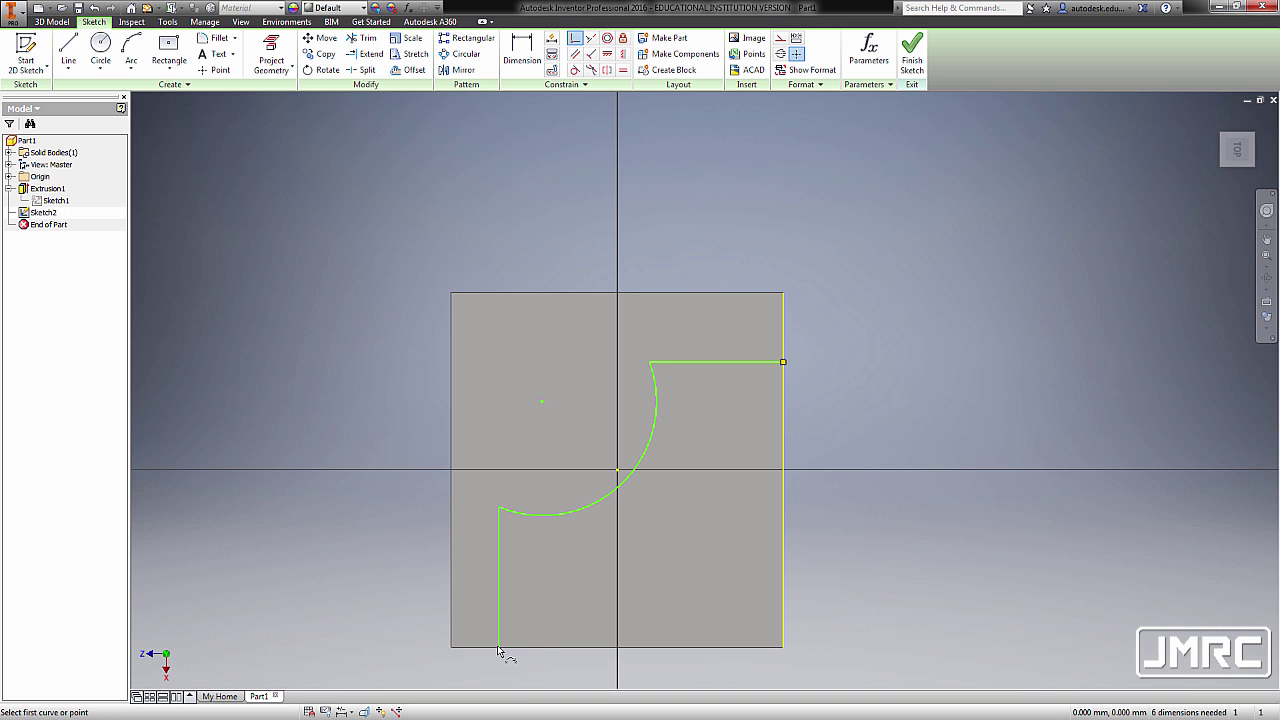
pyautogui.click(499, 650)
pyautogui.click(523, 648)
pyautogui.press('Escape')
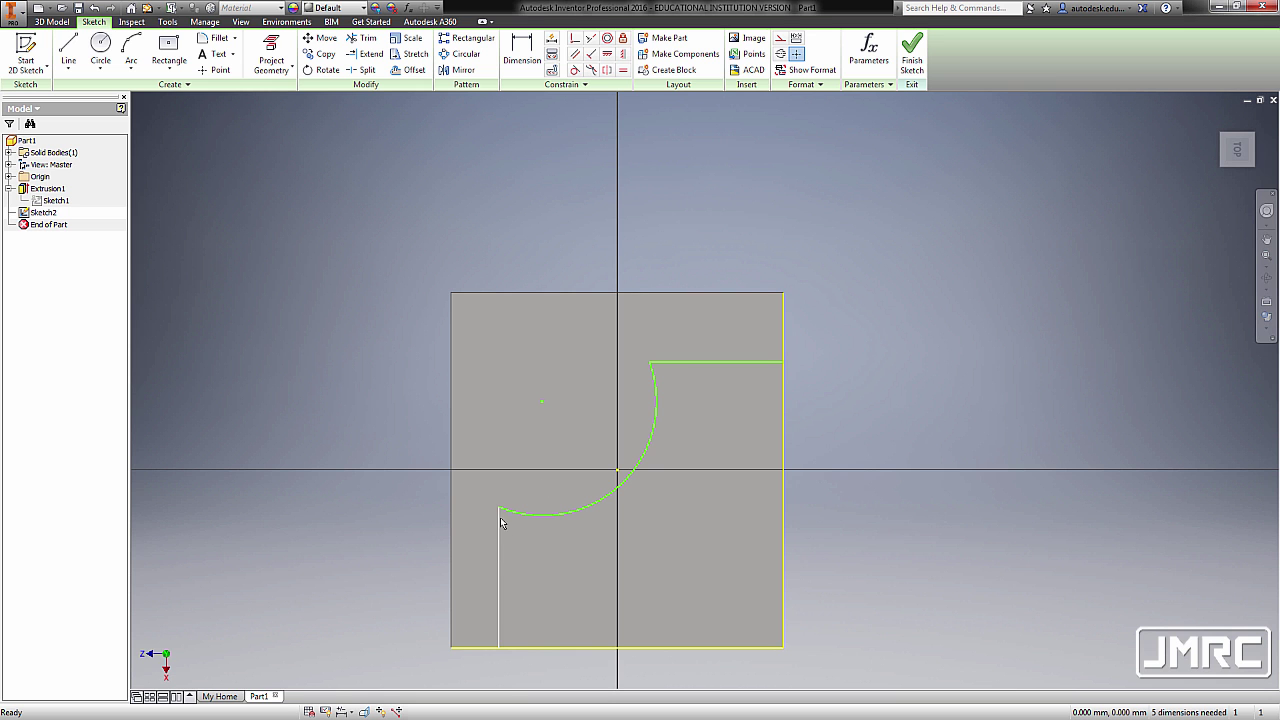
# Align the arc's centre with the vertical line's upper end using a Horizontal constraint and with the horizontal line's inner end using a Vertical constraint
pyautogui.click(605, 56)
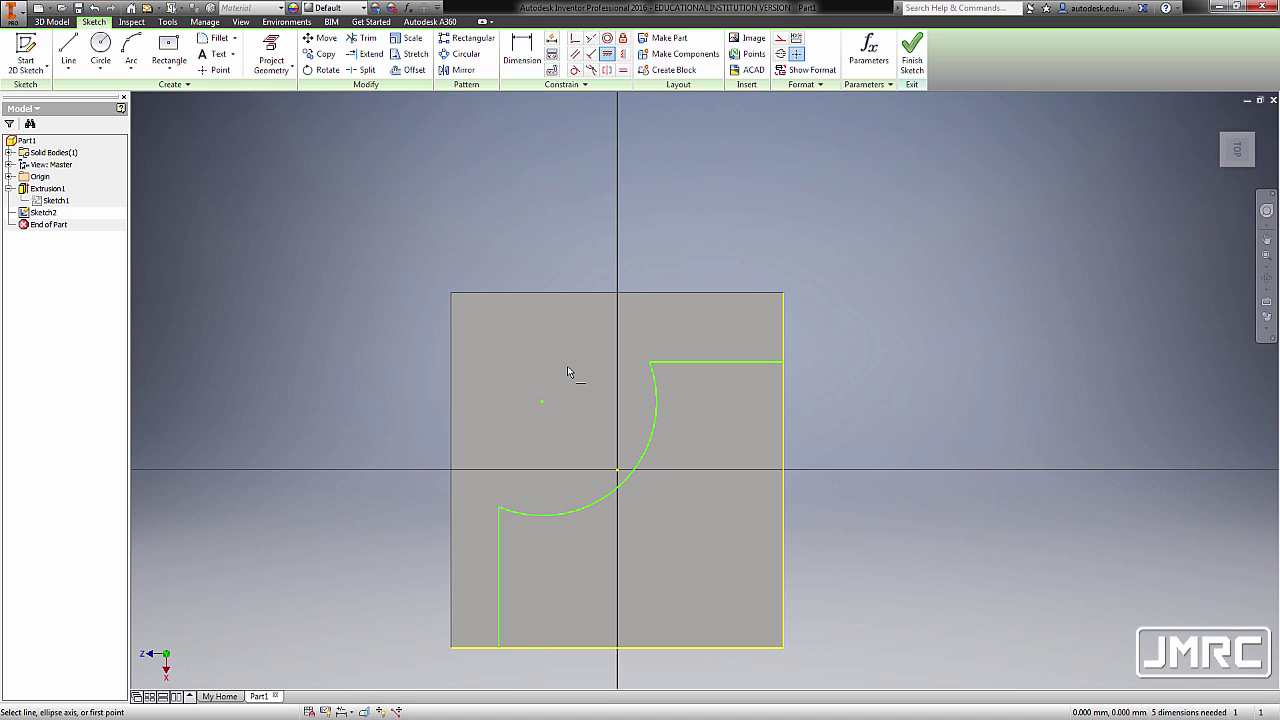
pyautogui.click(543, 402)
pyautogui.click(543, 402)
pyautogui.click(498, 513)
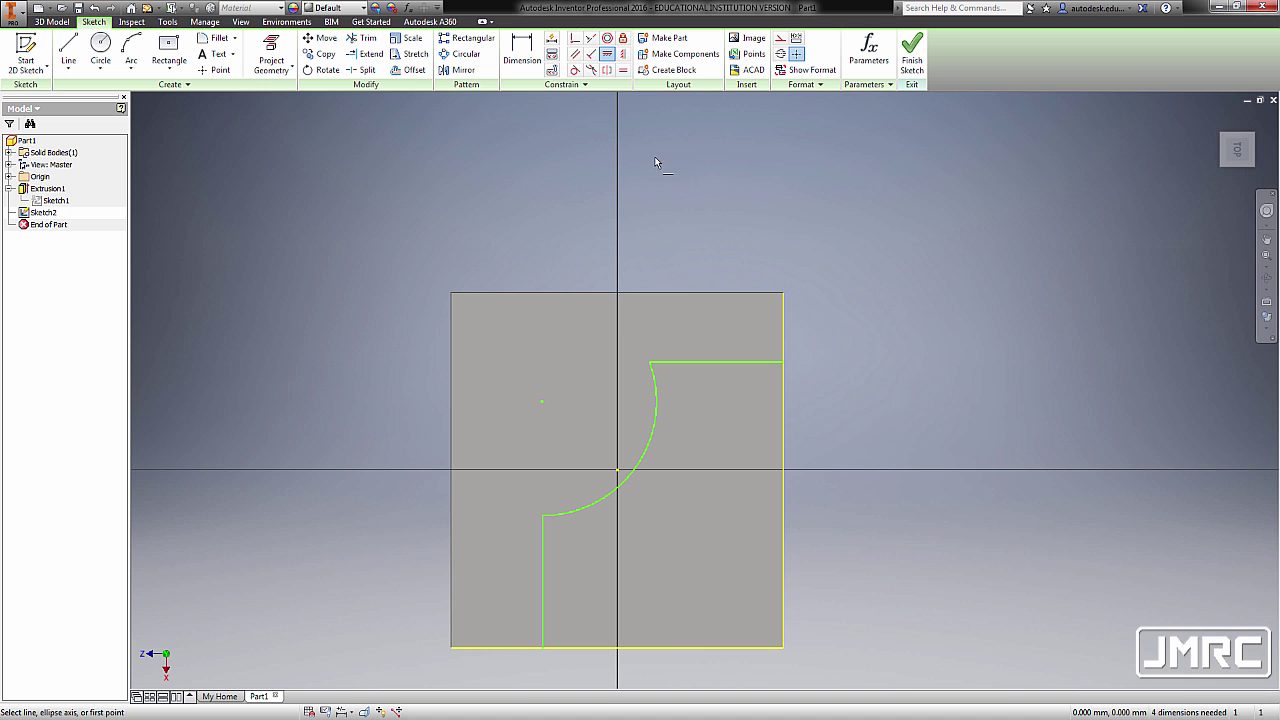
pyautogui.click(623, 55)
pyautogui.click(542, 401)
pyautogui.click(651, 363)
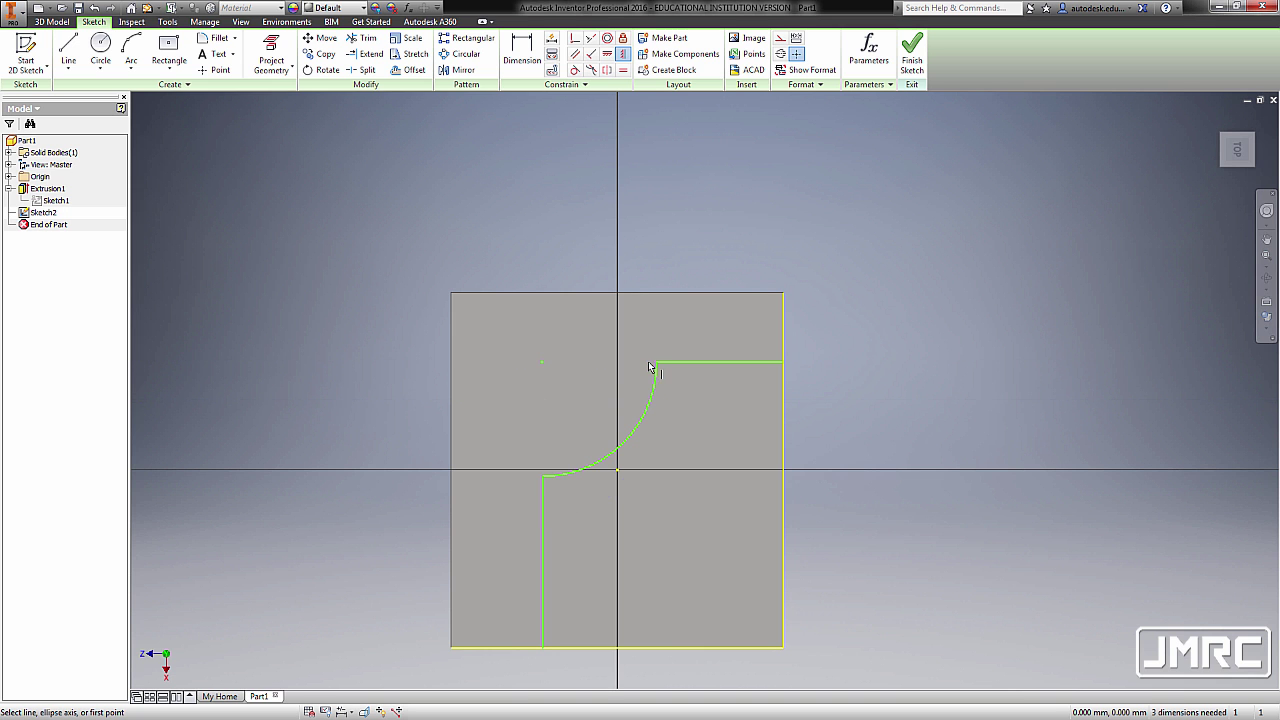
pyautogui.press('Escape')
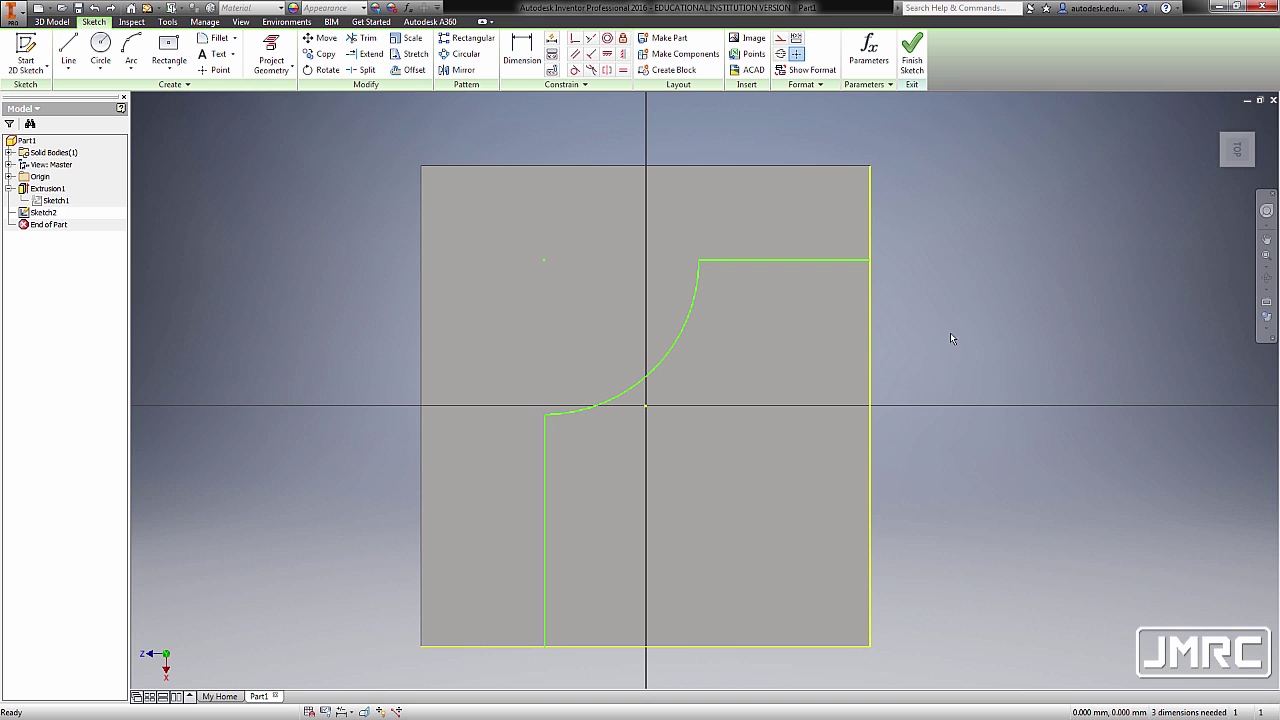
# Dimension the distance from the vertical line to the plate's right edge as 176 mm
pyautogui.press('d')
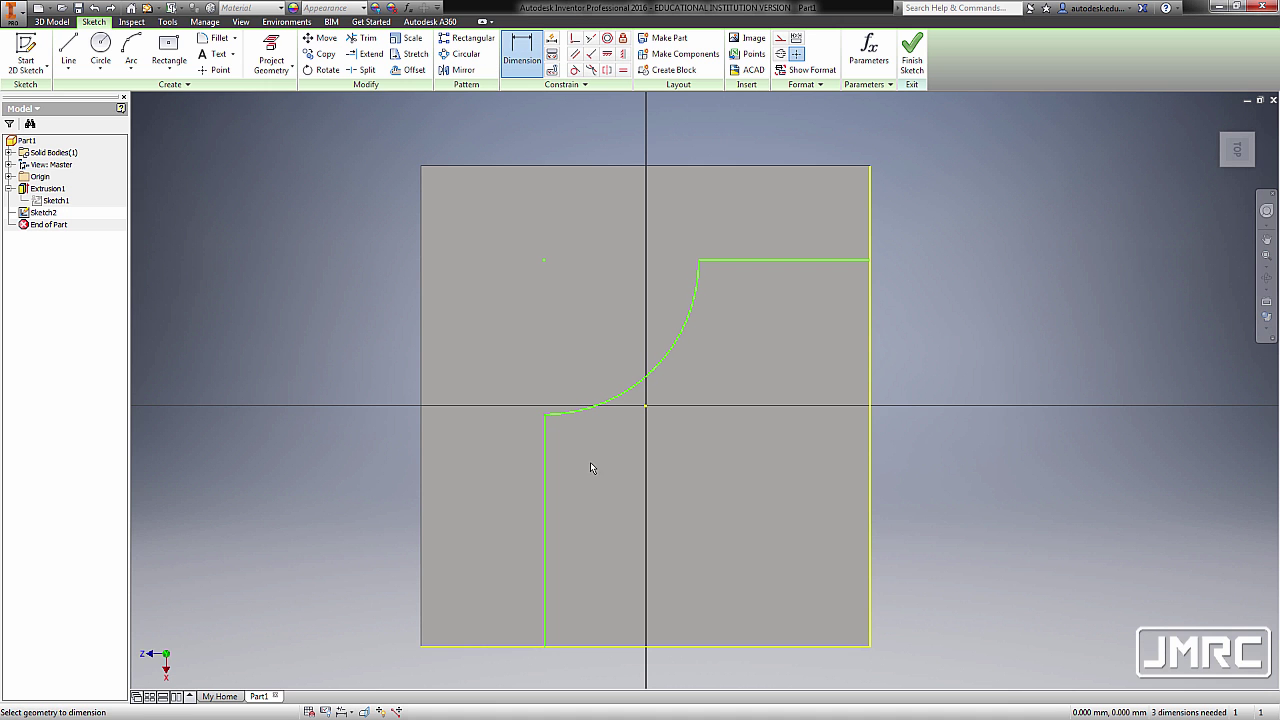
pyautogui.click(545, 479)
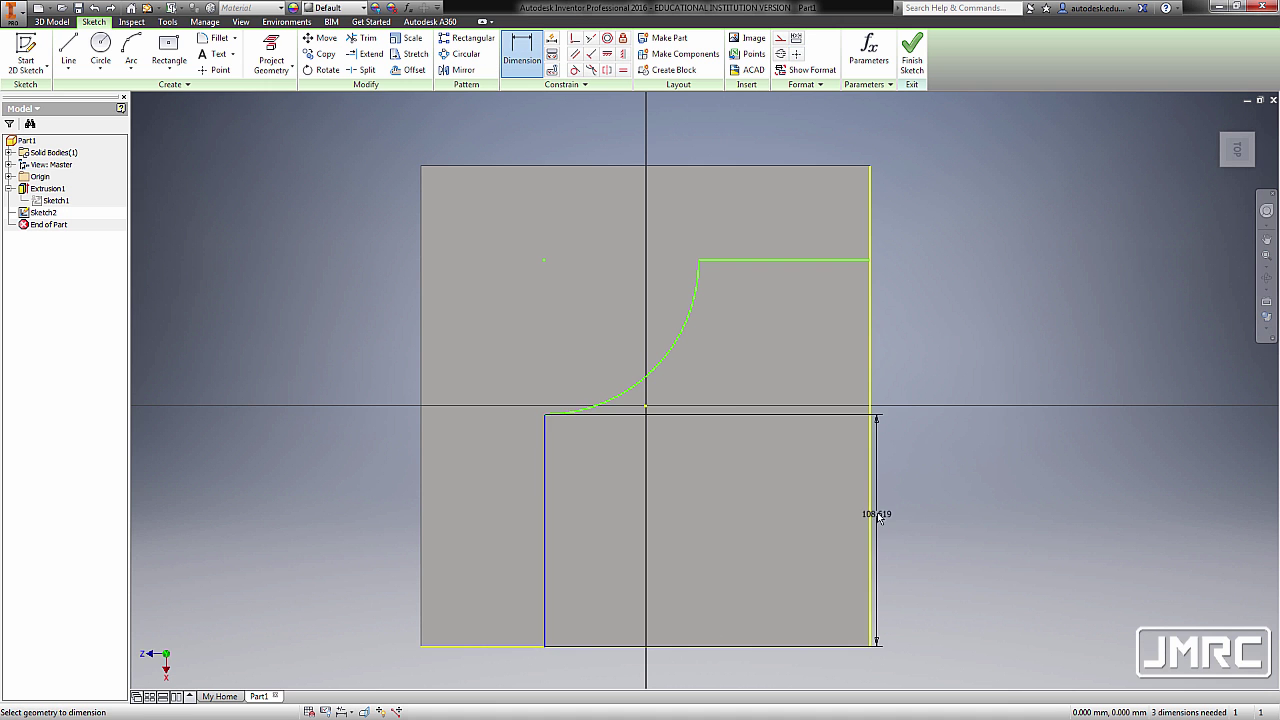
pyautogui.click(869, 514)
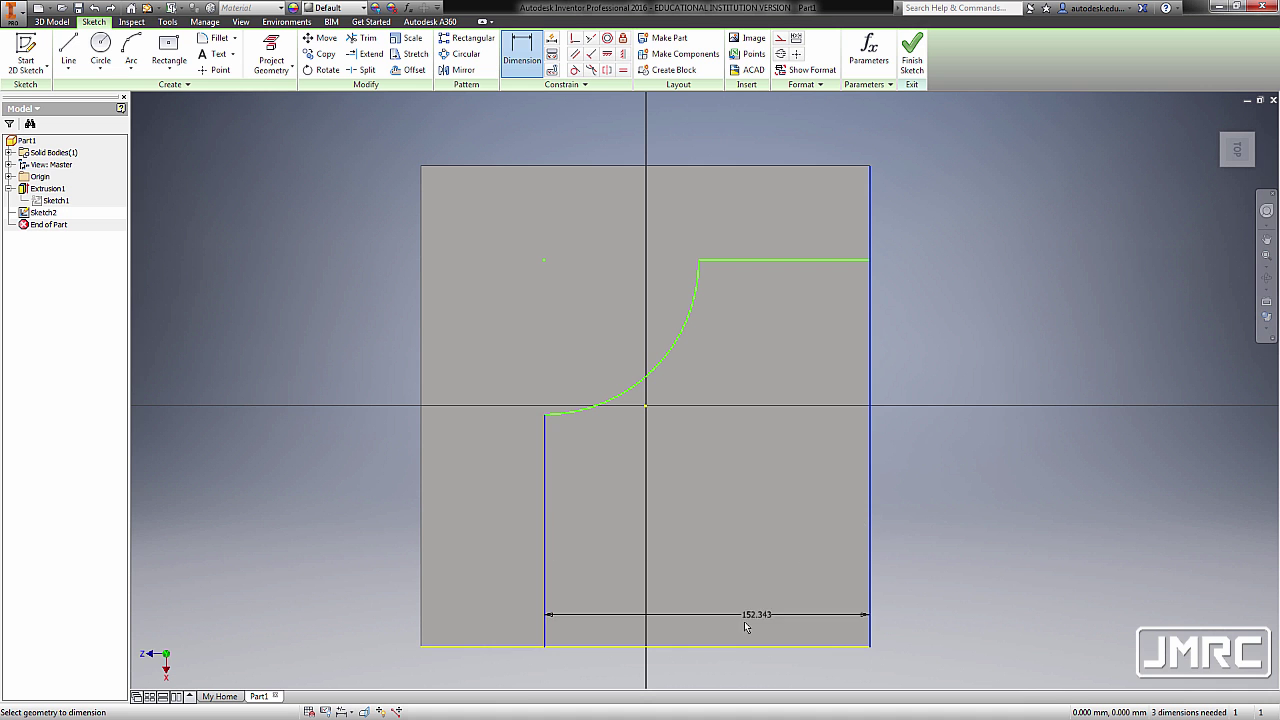
pyautogui.click(702, 674)
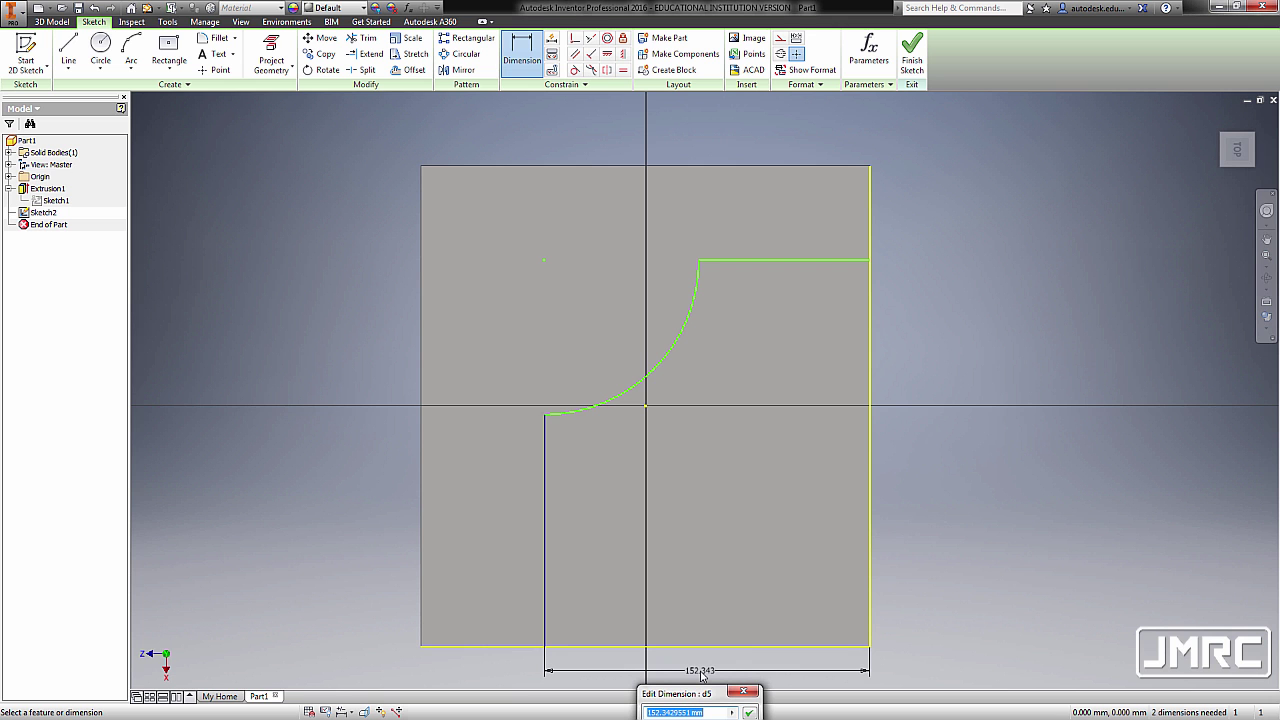
pyautogui.write('176')
pyautogui.press('Return')
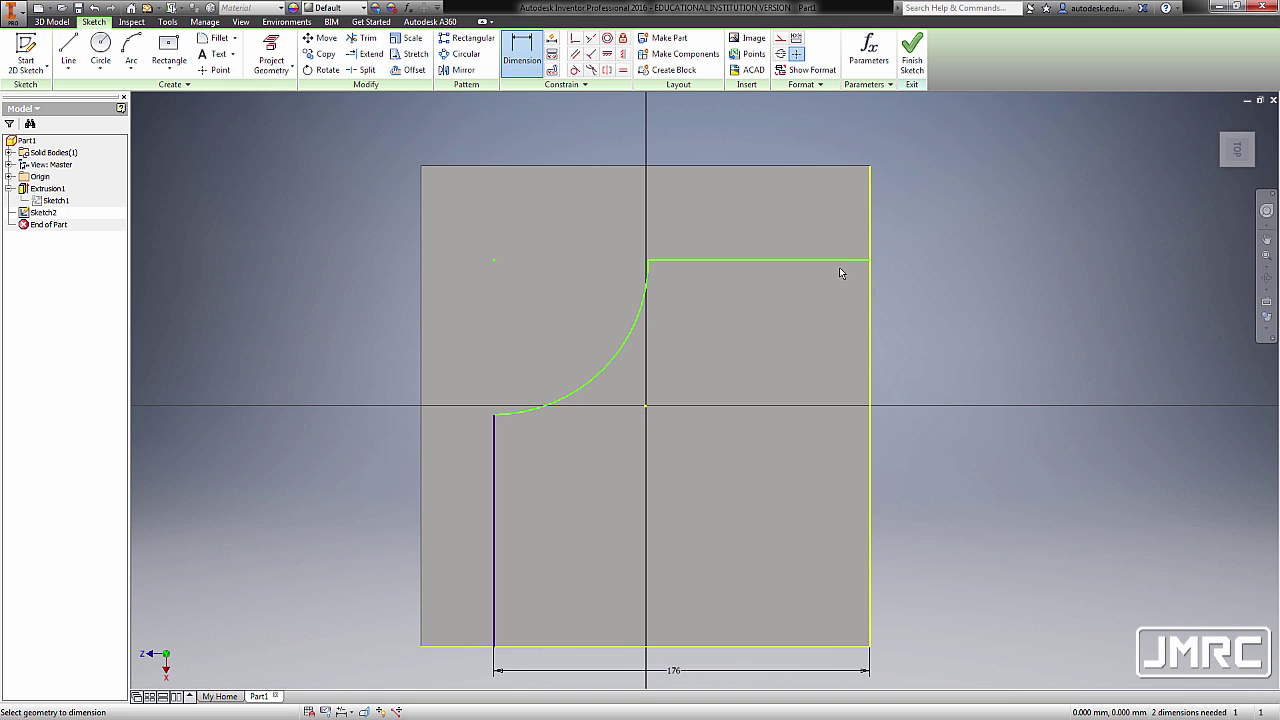
# Dimension the distance from the horizontal line to the plate's lower edge as 176 mm
pyautogui.click(838, 262)
pyautogui.click(845, 647)
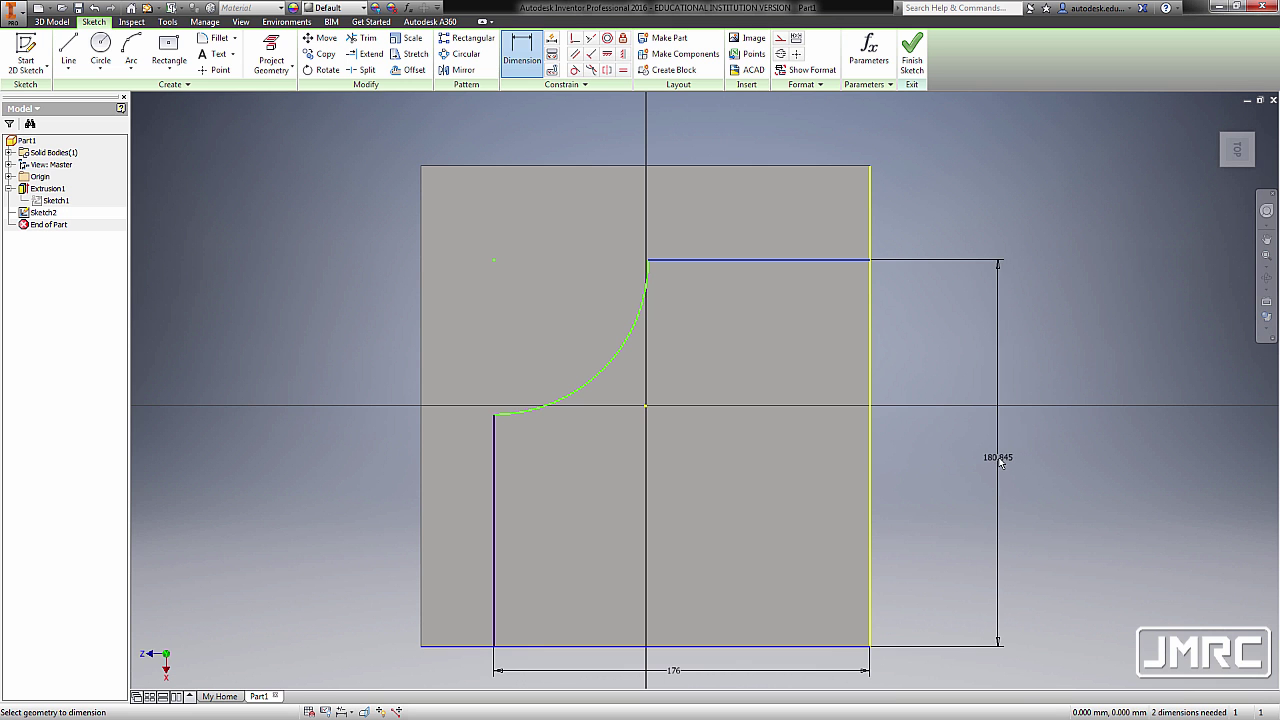
pyautogui.click(993, 461)
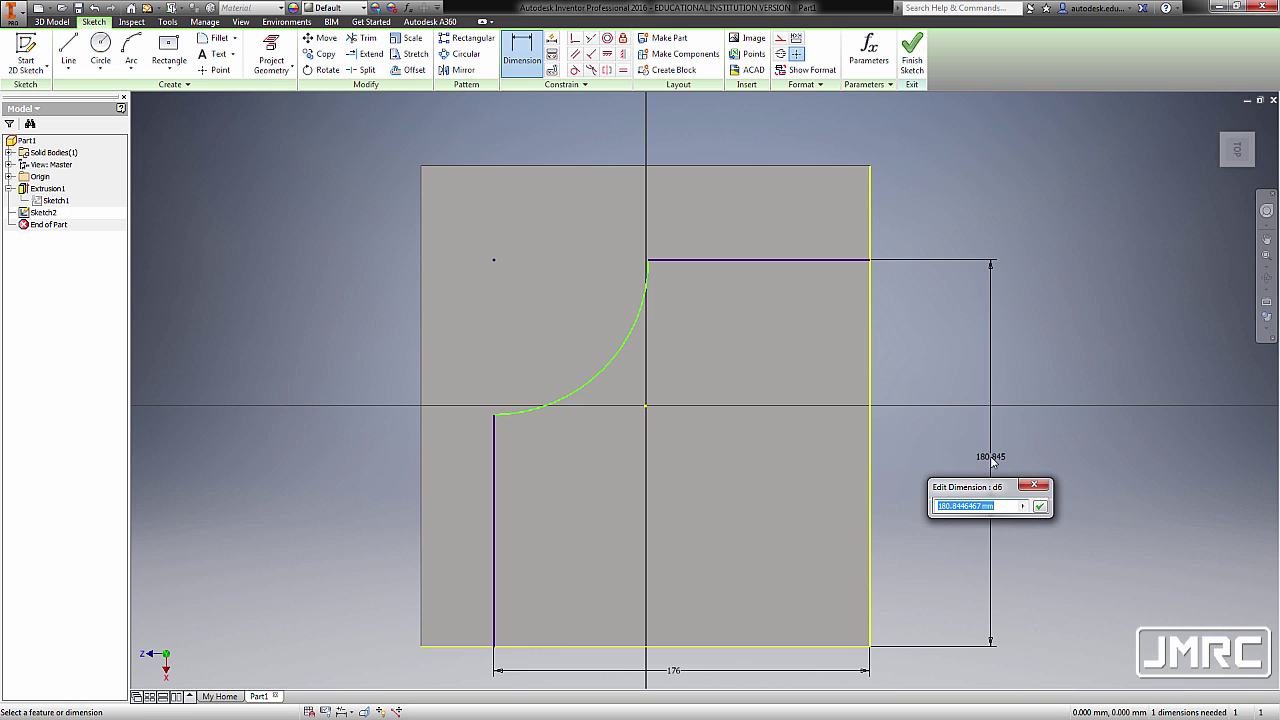
pyautogui.write('176')
pyautogui.press('Return')
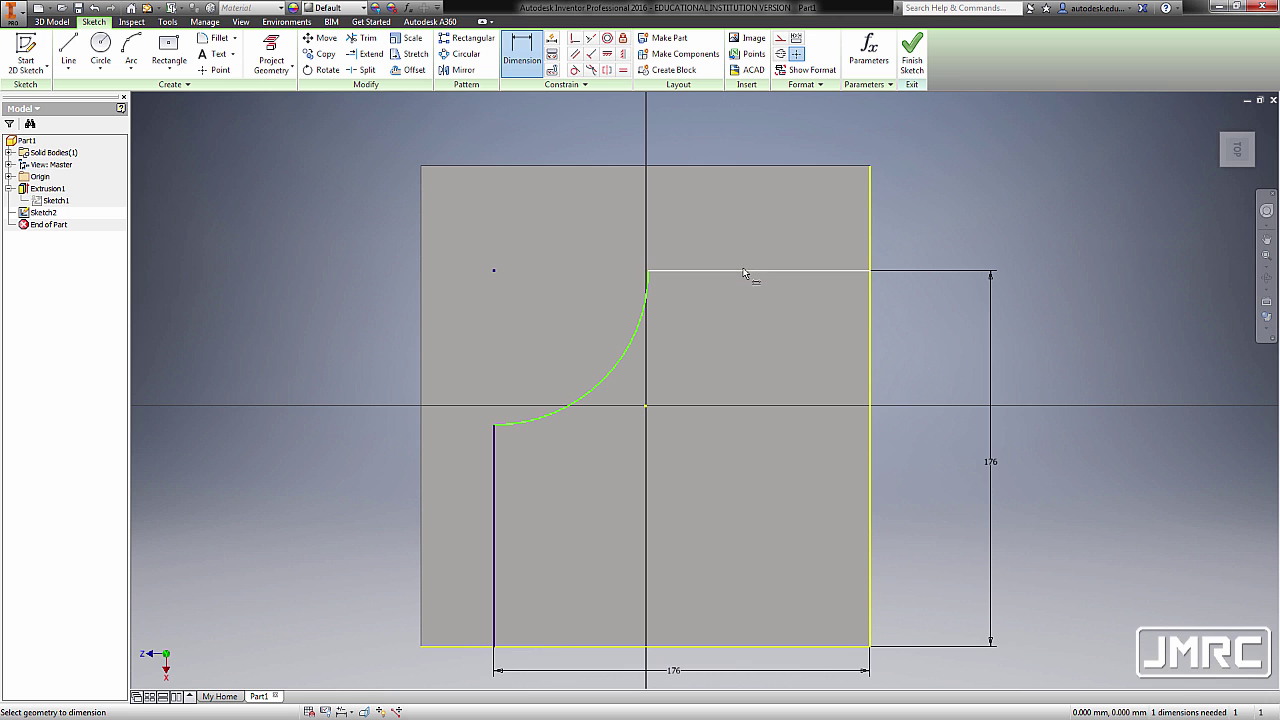
# Dimension the horizontal line's length as 80 mm, placing the dimension above the plate
pyautogui.click(785, 272)
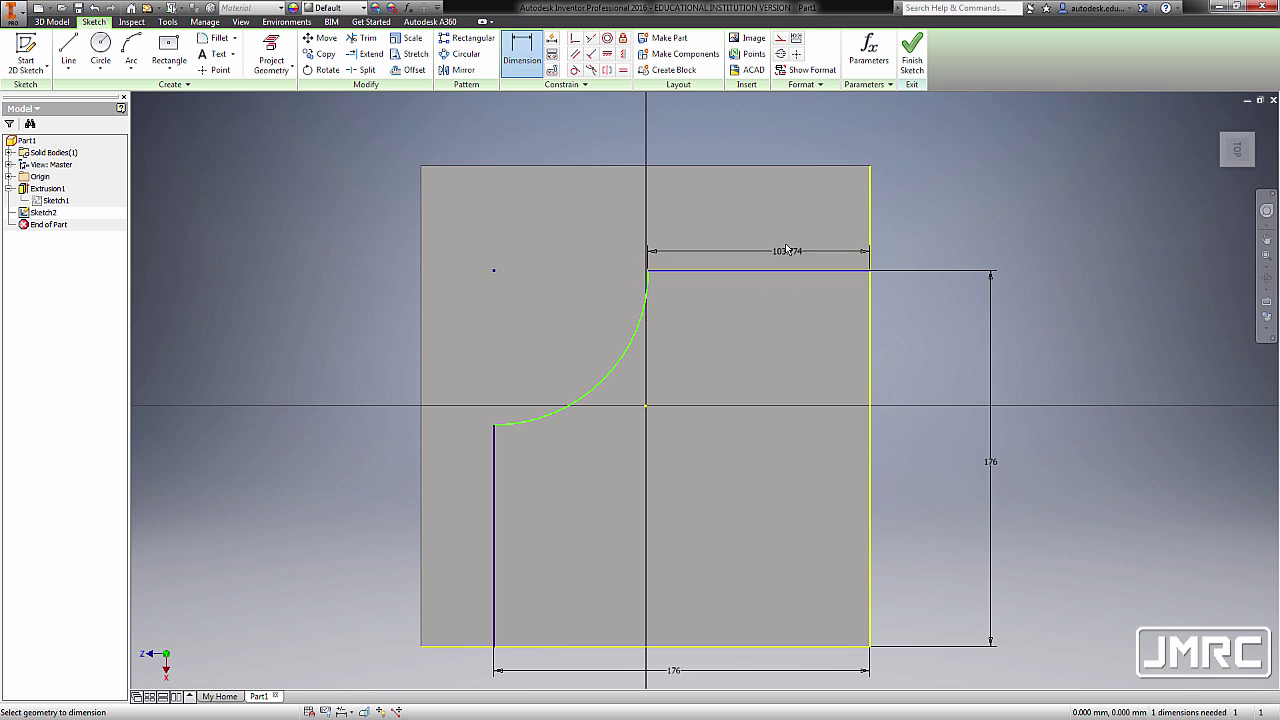
pyautogui.click(773, 127)
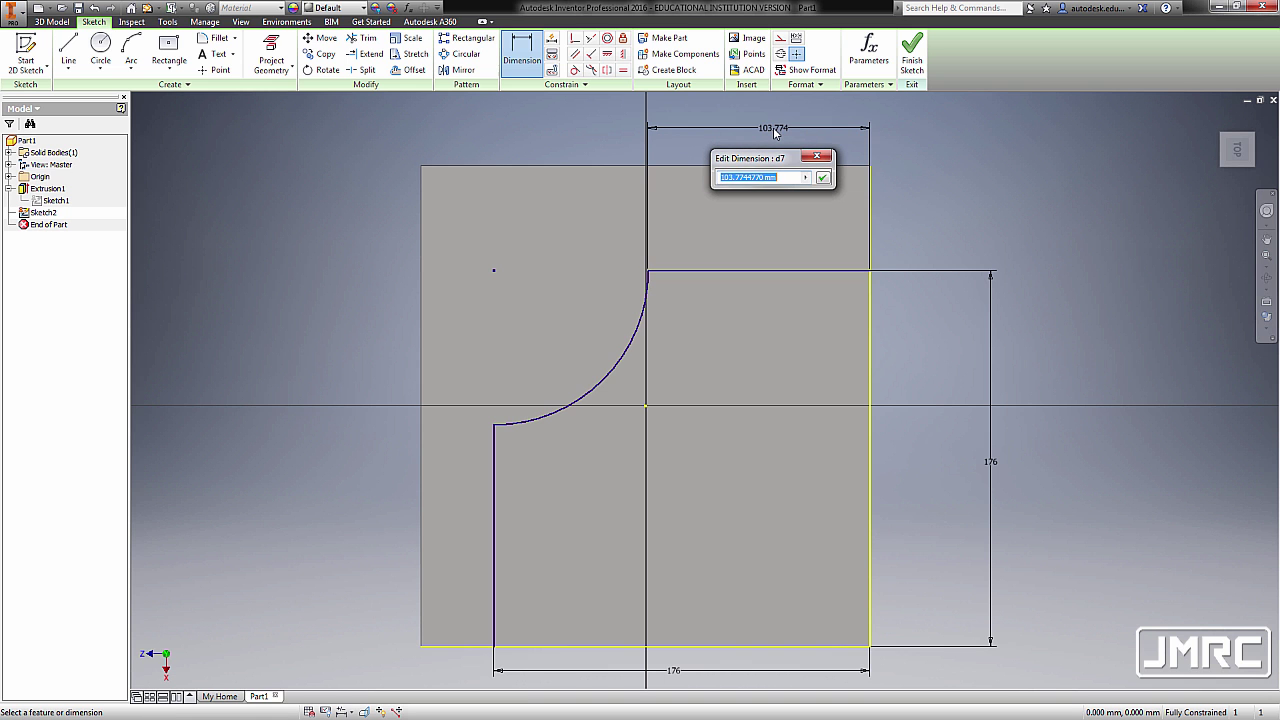
pyautogui.write('80')
pyautogui.press('Return')
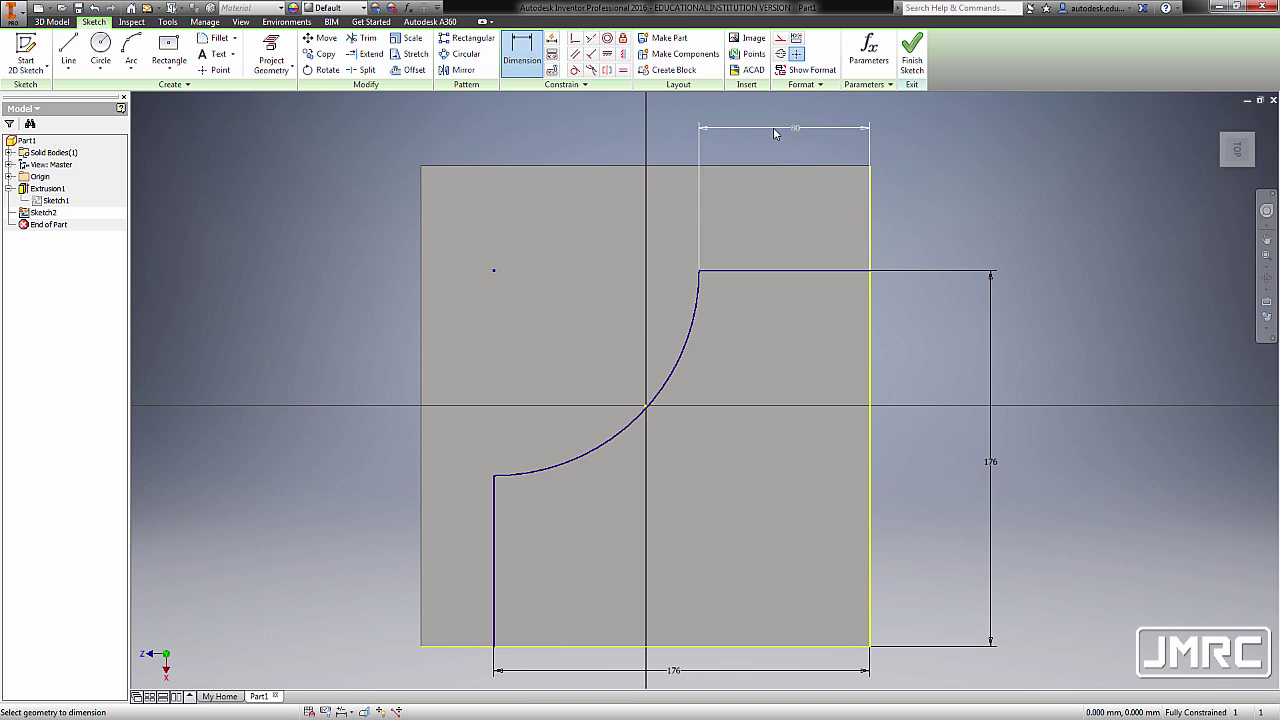
# Try to add a length dimension to the profile's vertical line, placing it to the left of the plate
pyautogui.click(497, 541)
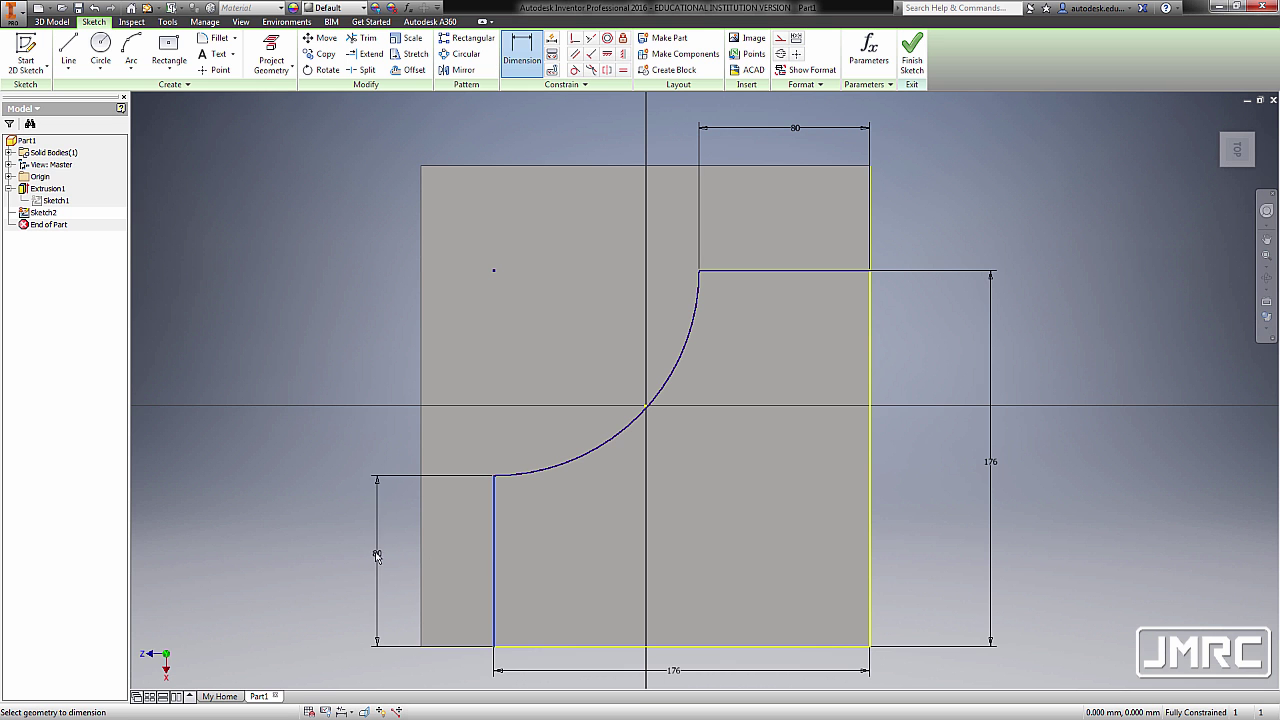
pyautogui.click(371, 555)
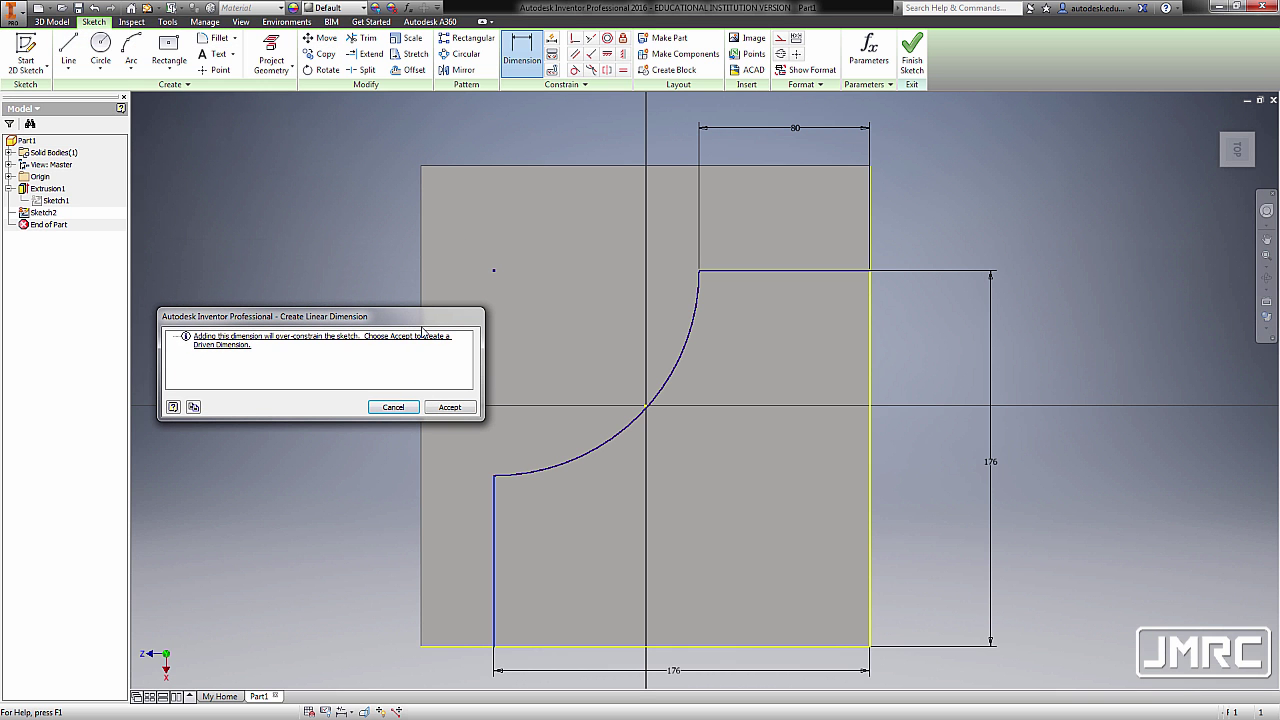
pyautogui.click(393, 407)
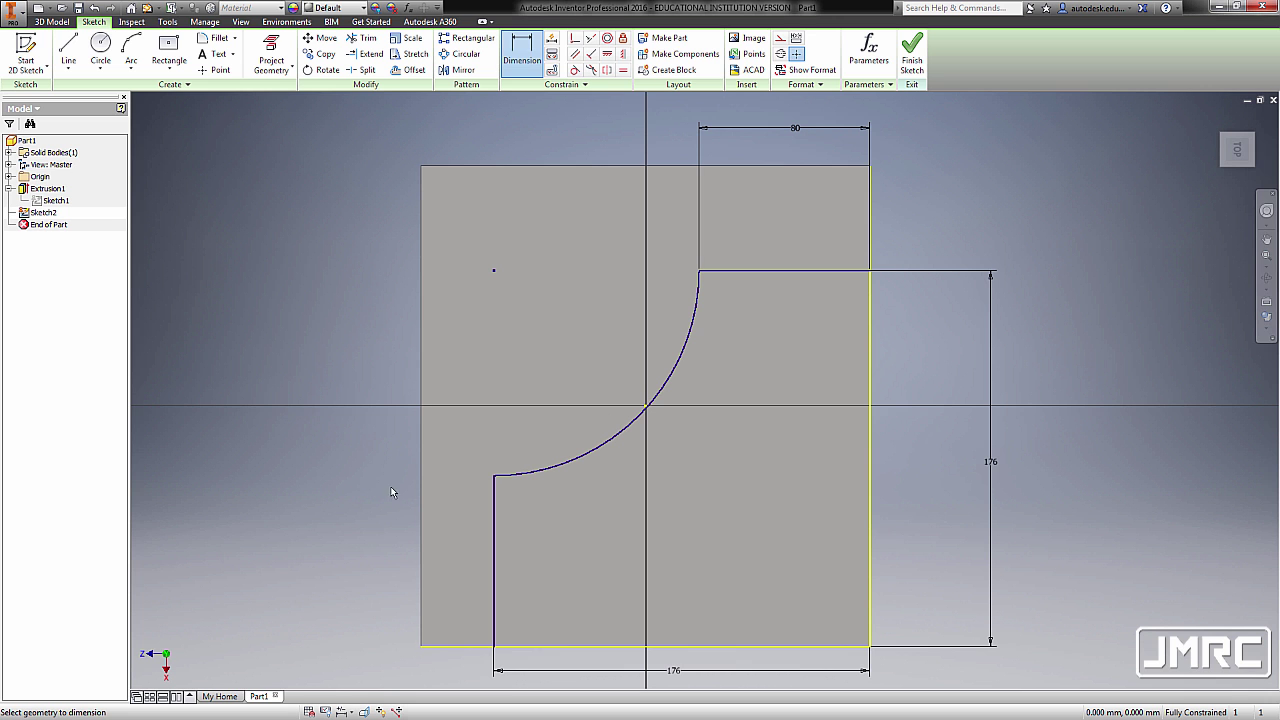
pyautogui.press('Escape')
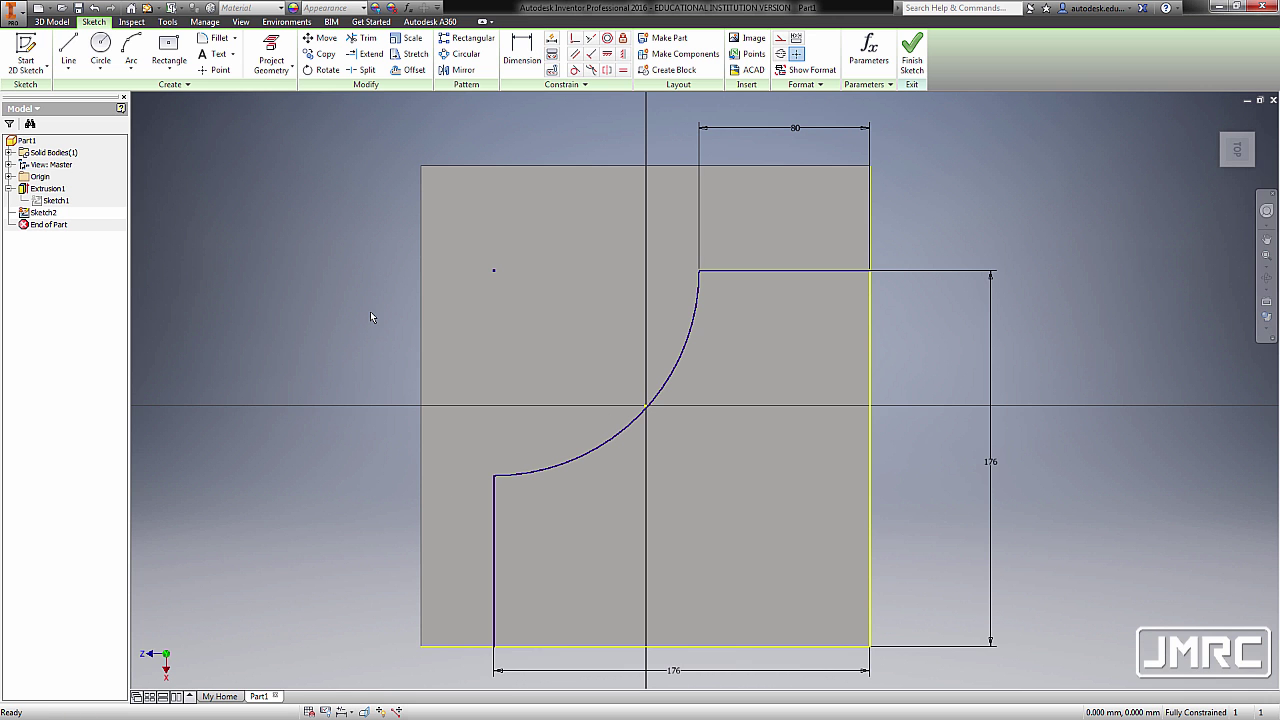
# Offset the line-and-arc profile 15 mm toward the plate's lower-right corner
pyautogui.press('o')
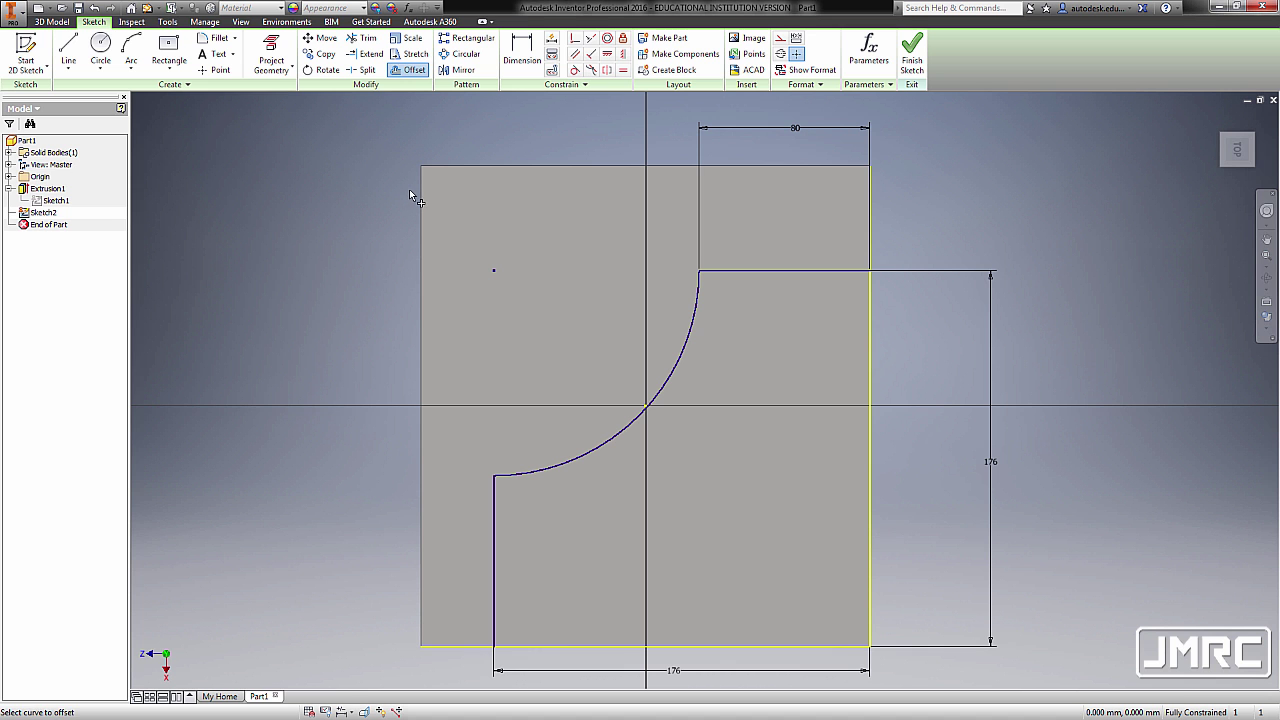
pyautogui.click(696, 310)
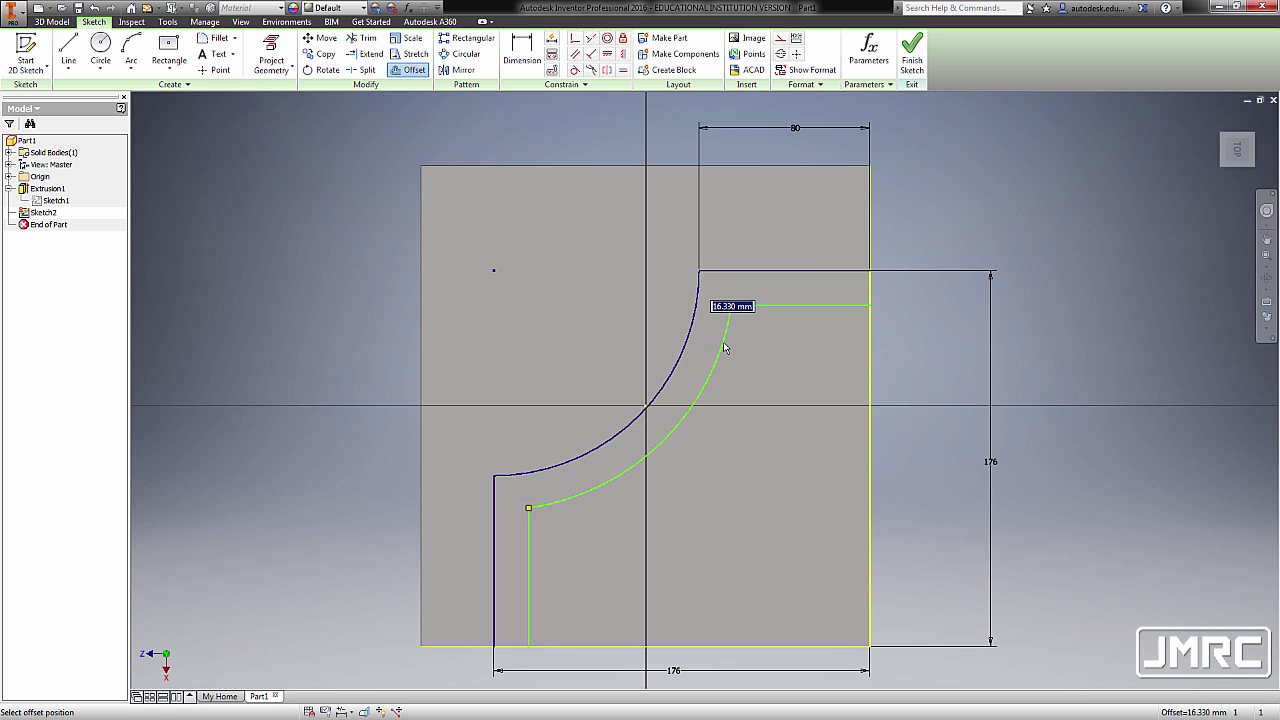
pyautogui.write('15')
pyautogui.press('Return')
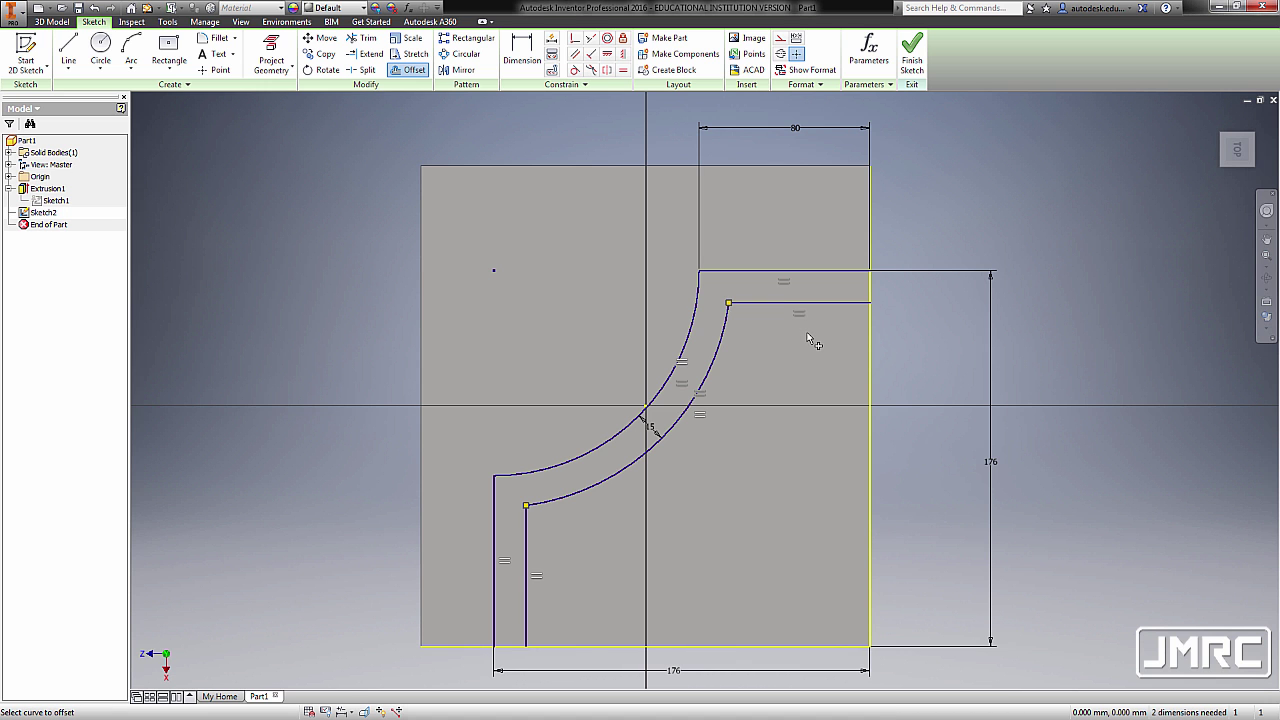
pyautogui.press('Escape')
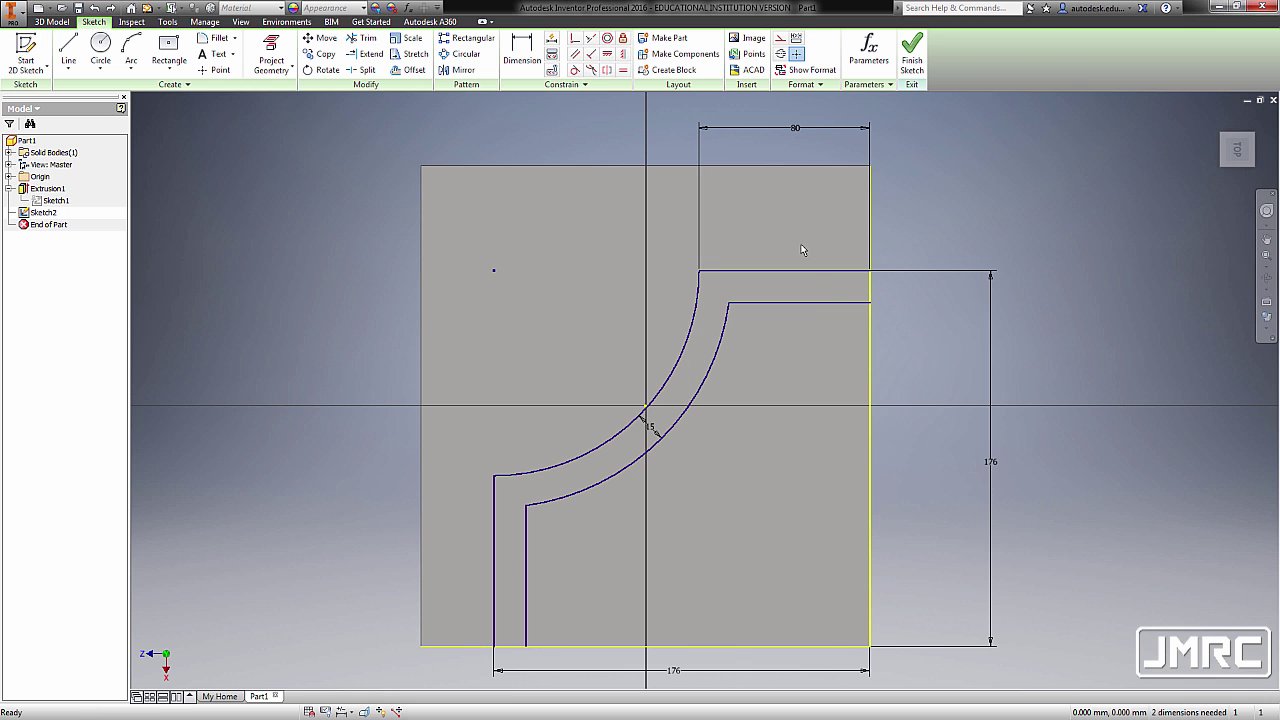
# Pull the offset lines' outer ends inward, and attach them to the plate's right and lower edges with Coincident constraints
pyautogui.moveTo(795, 232); pyautogui.dragTo(791, 223, button='middle')
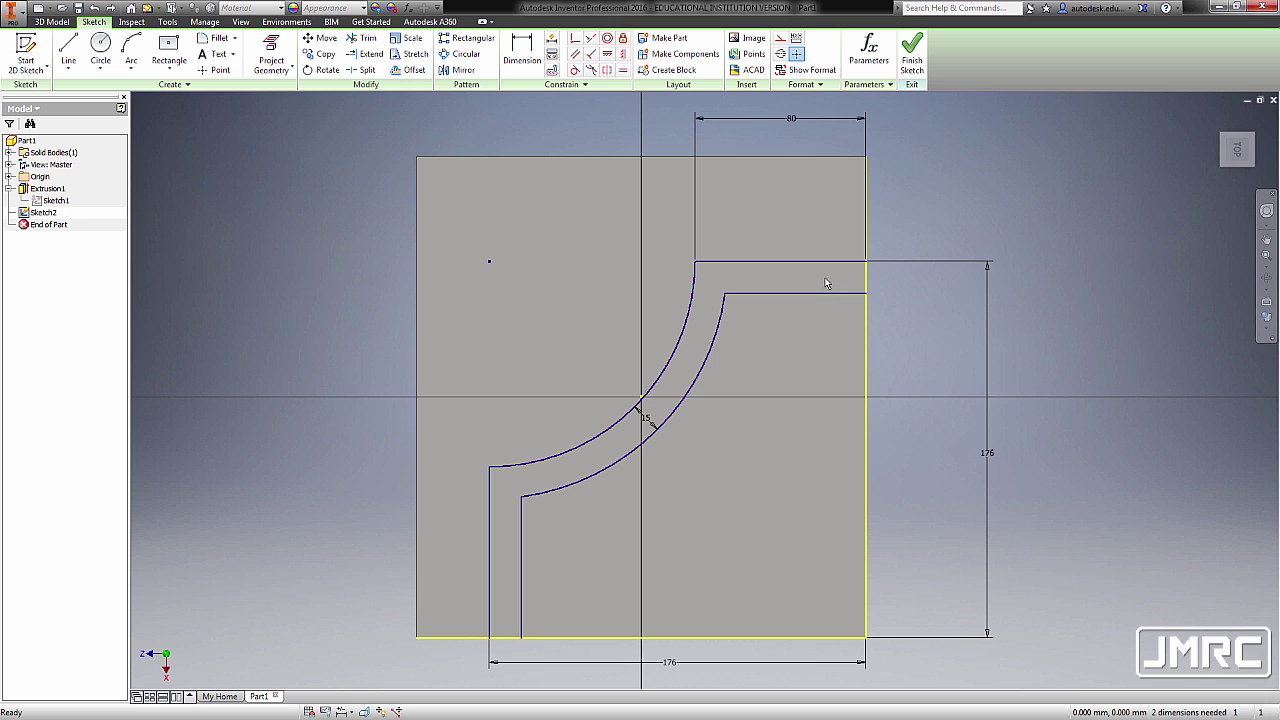
pyautogui.moveTo(833, 296); pyautogui.dragTo(813, 294)
pyautogui.moveTo(522, 640); pyautogui.dragTo(521, 607)
pyautogui.click(575, 37)
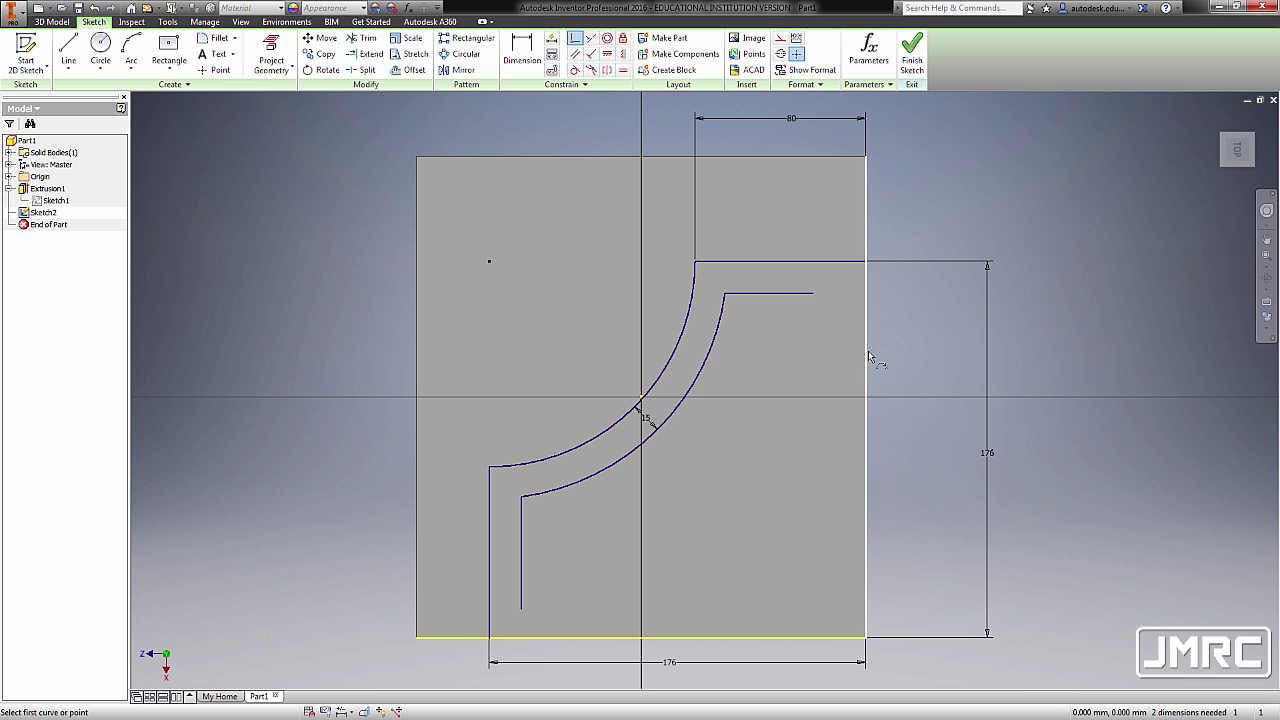
pyautogui.click(815, 294)
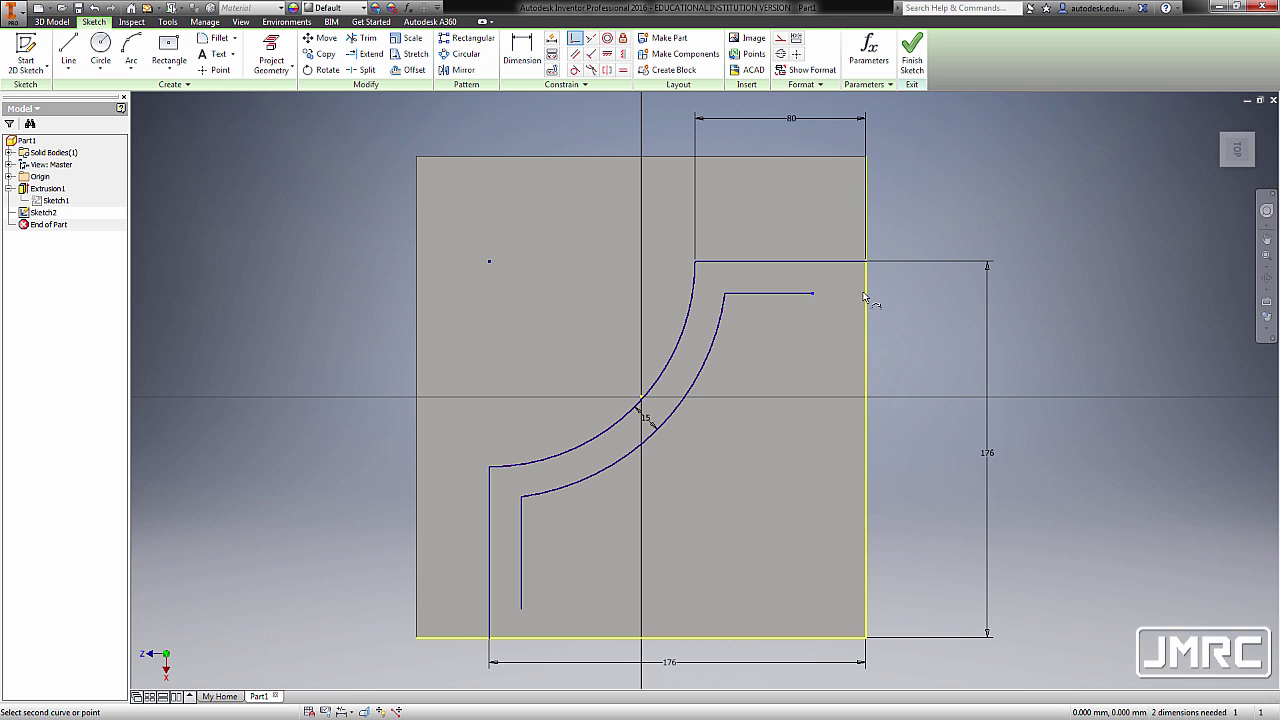
pyautogui.click(866, 295)
pyautogui.click(526, 642)
pyautogui.click(530, 642)
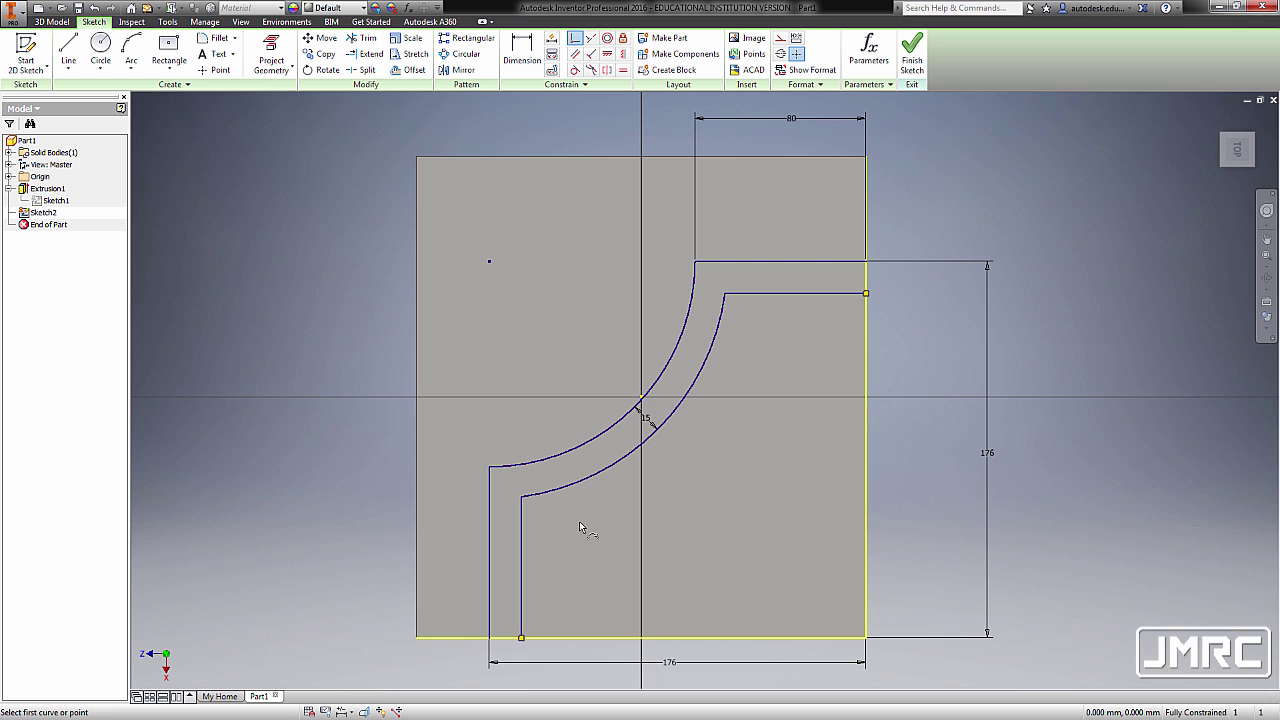
pyautogui.press('Escape')
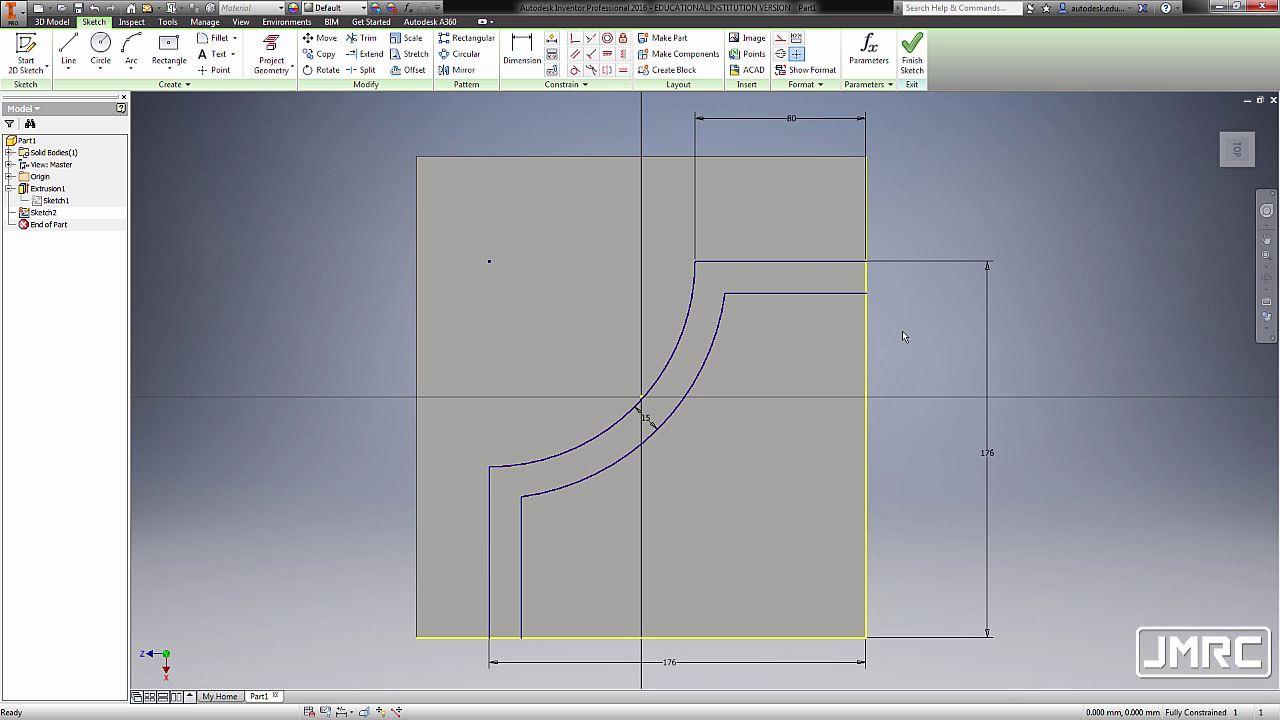
# Show all sketch constraints and close both open ends of the offset profile with short lines along the plate's edges
pyautogui.press('F8')
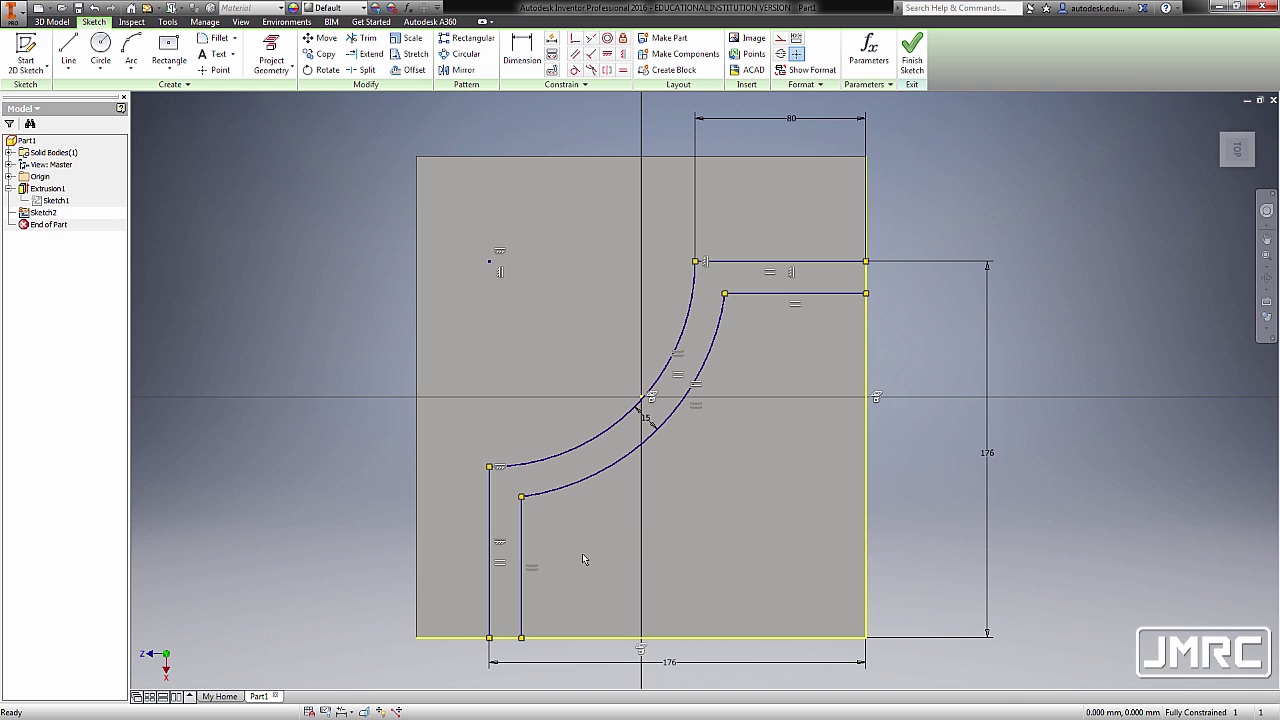
pyautogui.press('l')
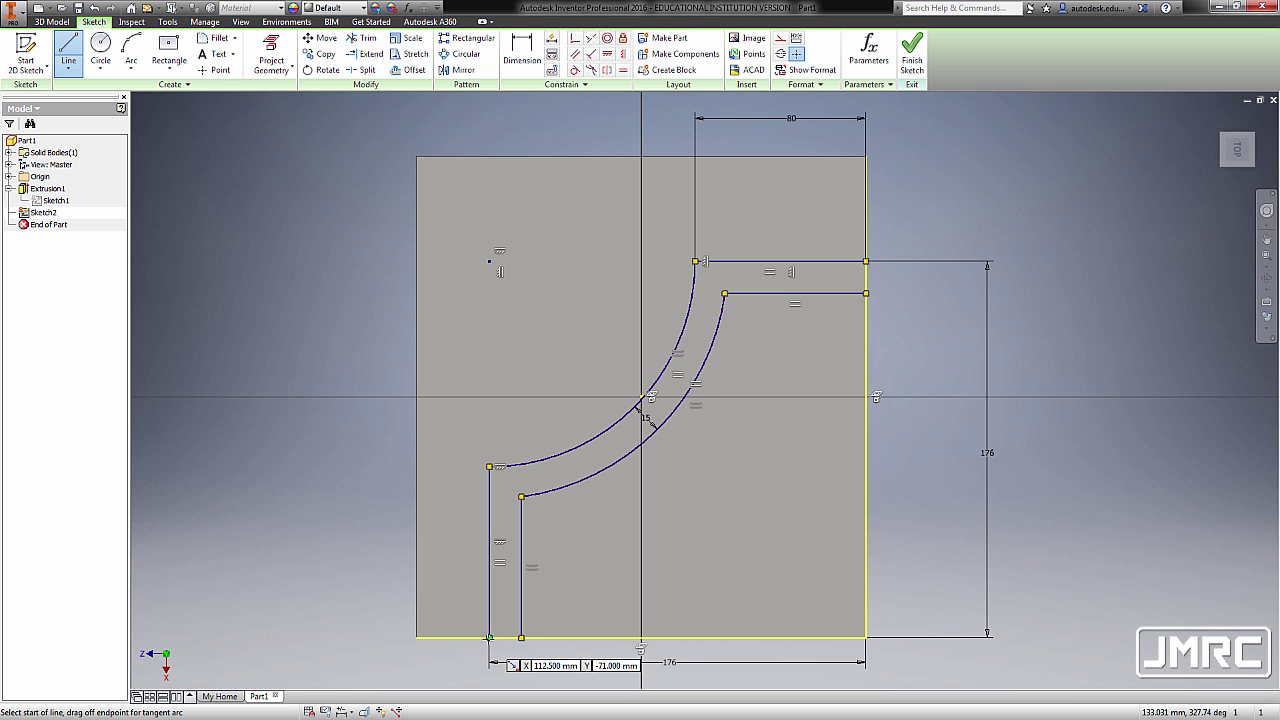
pyautogui.click(489, 637)
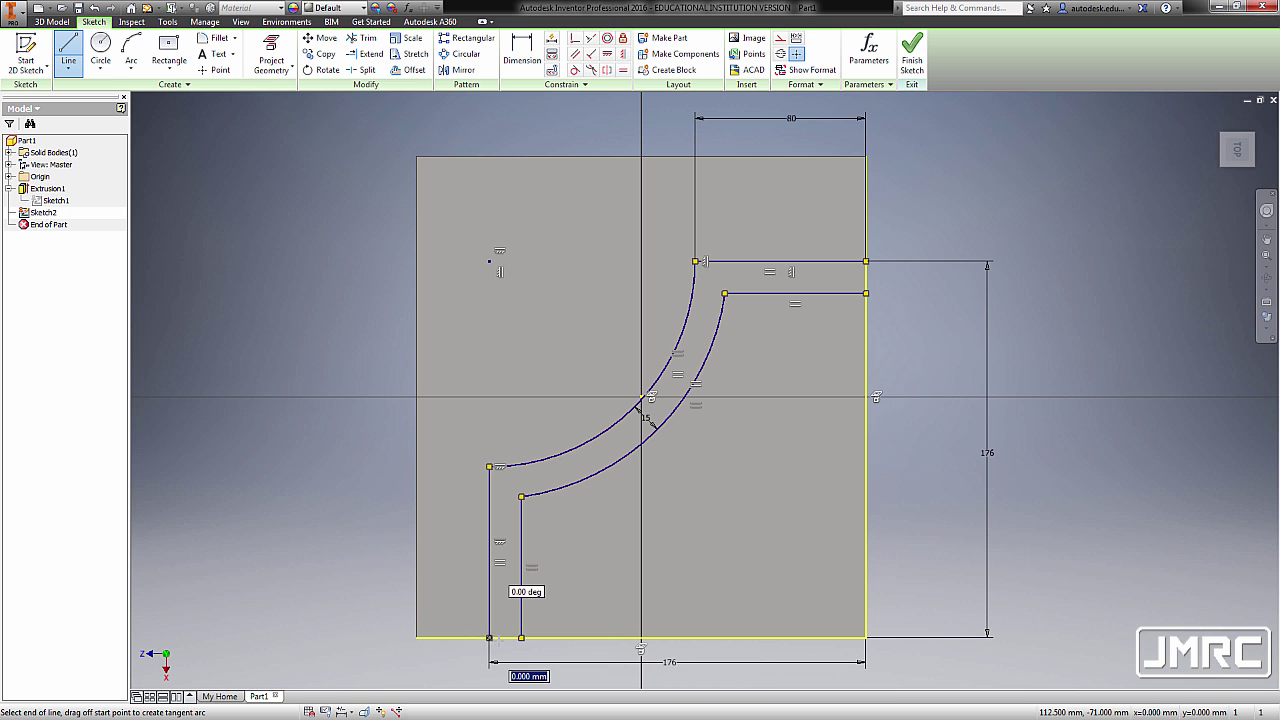
pyautogui.click(521, 637)
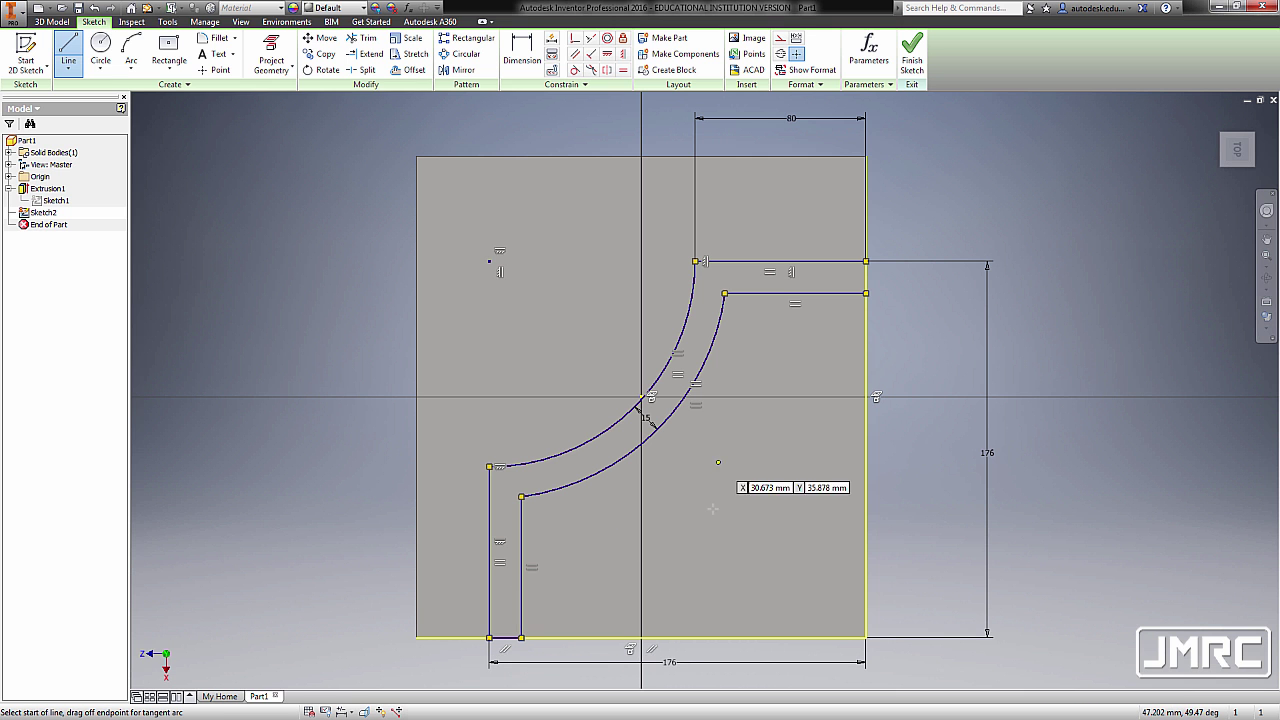
pyautogui.click(866, 293)
pyautogui.click(866, 261)
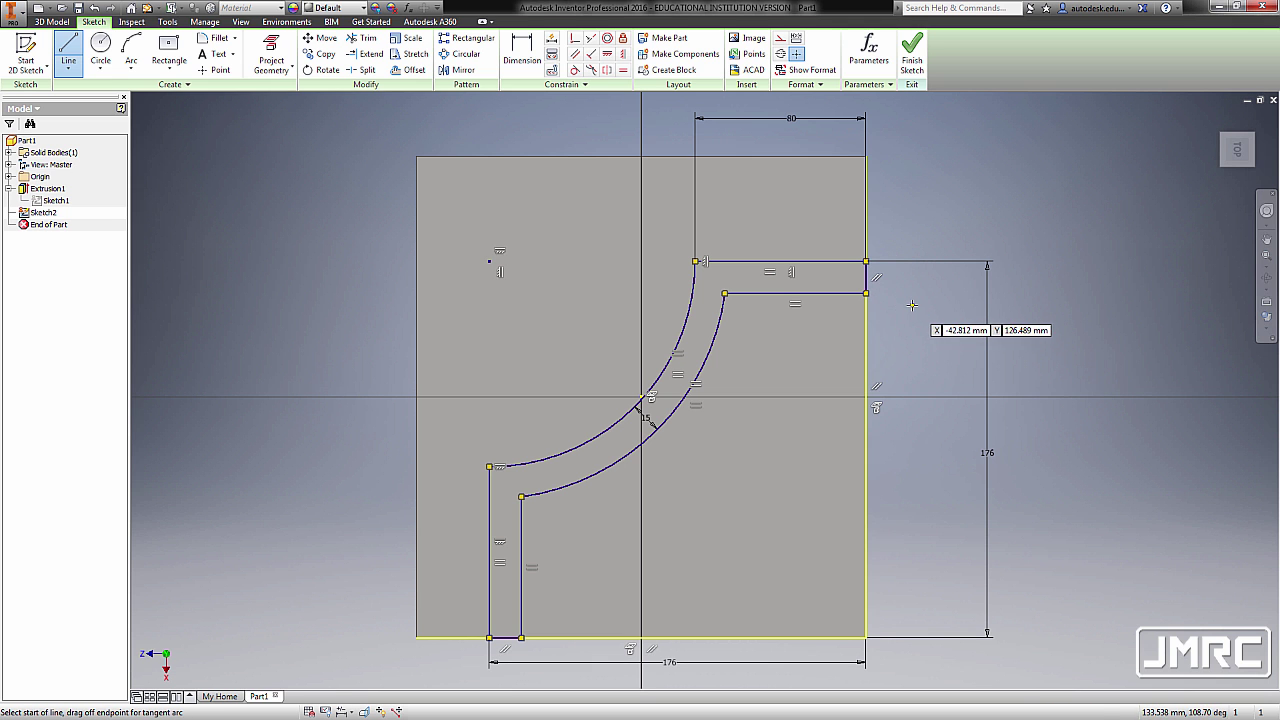
pyautogui.press('Escape')
# Extrude the closed 15 mm wide profile 95 mm upward from the plate
pyautogui.scroll(-2, 880, 280)
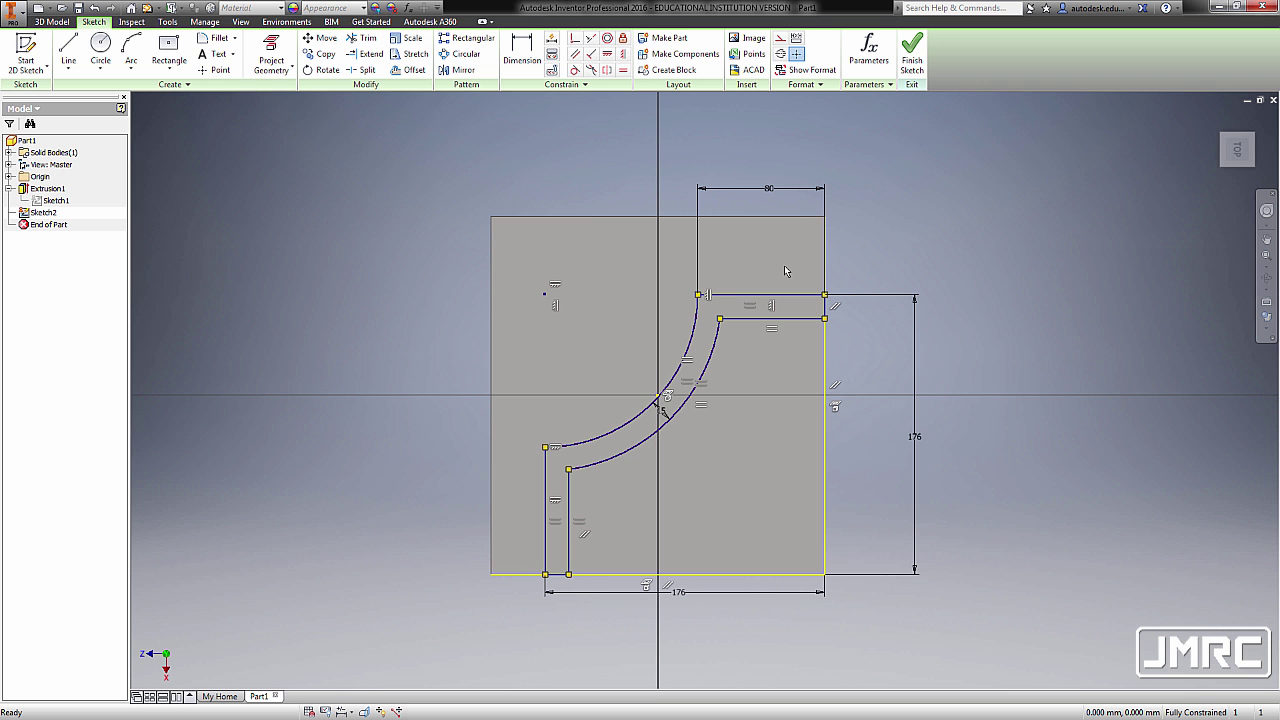
pyautogui.press('e')
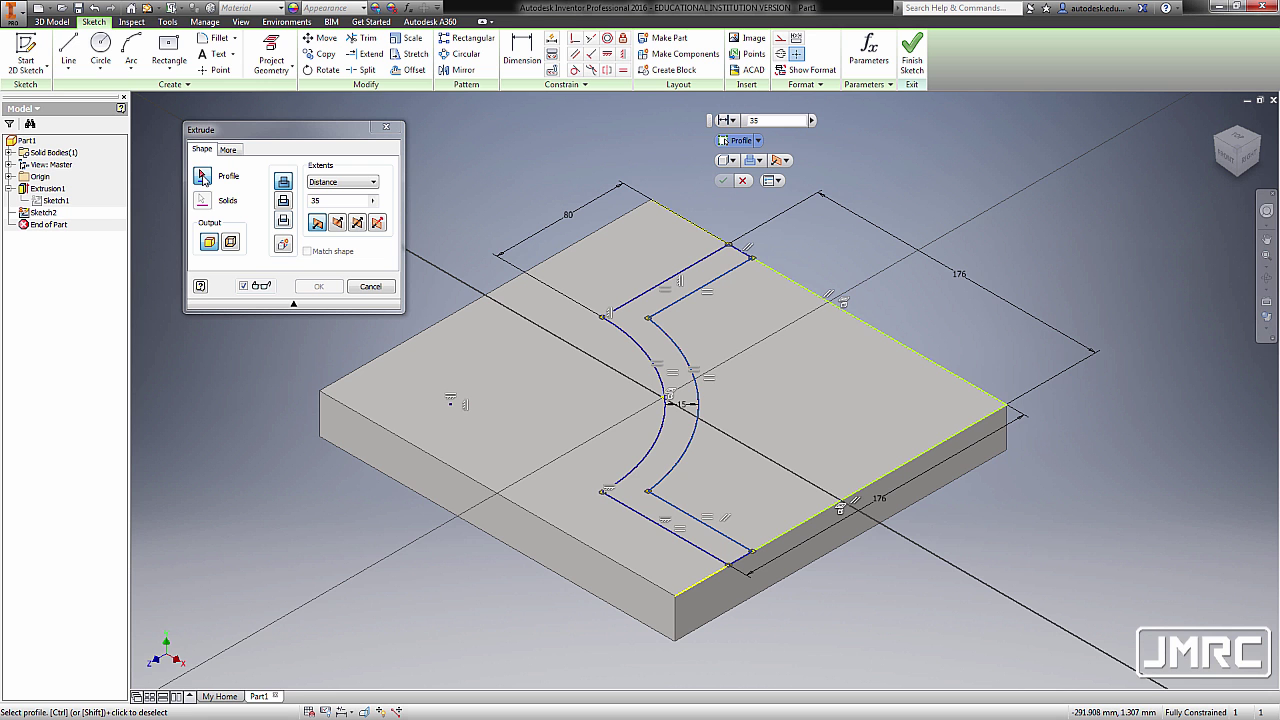
pyautogui.click(720, 268)
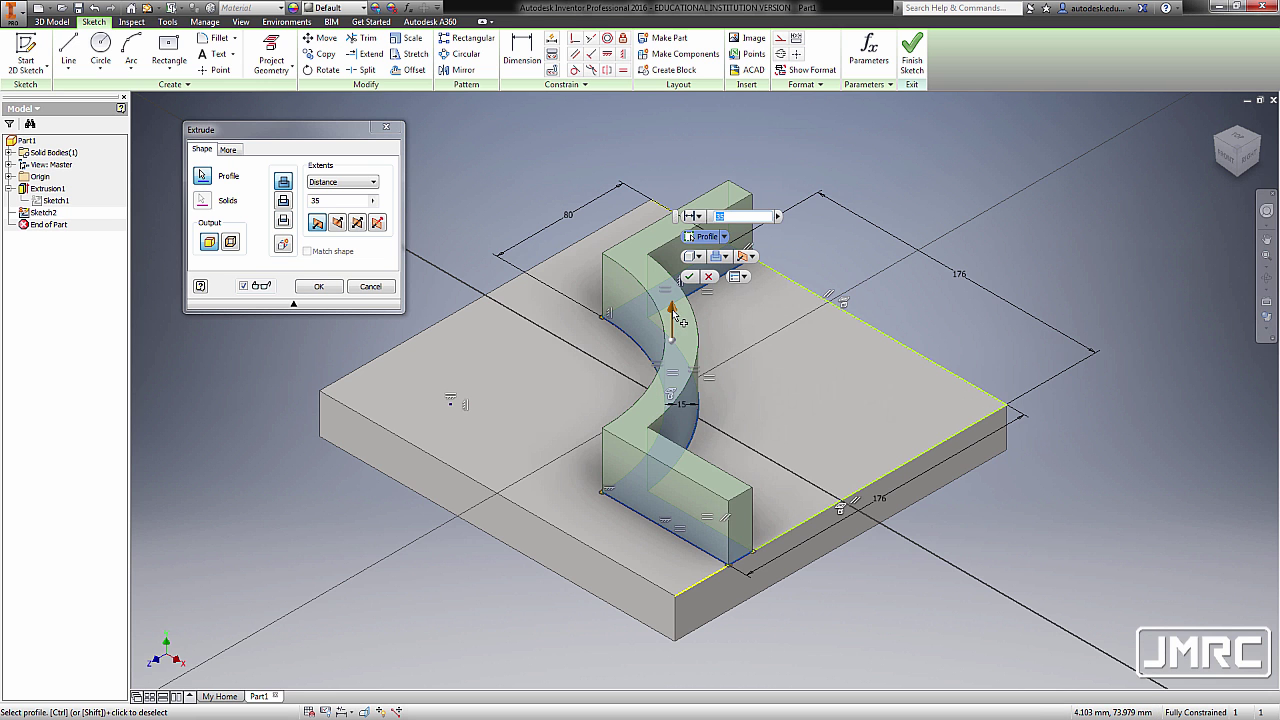
pyautogui.moveTo(681, 320); pyautogui.dragTo(672, 250)
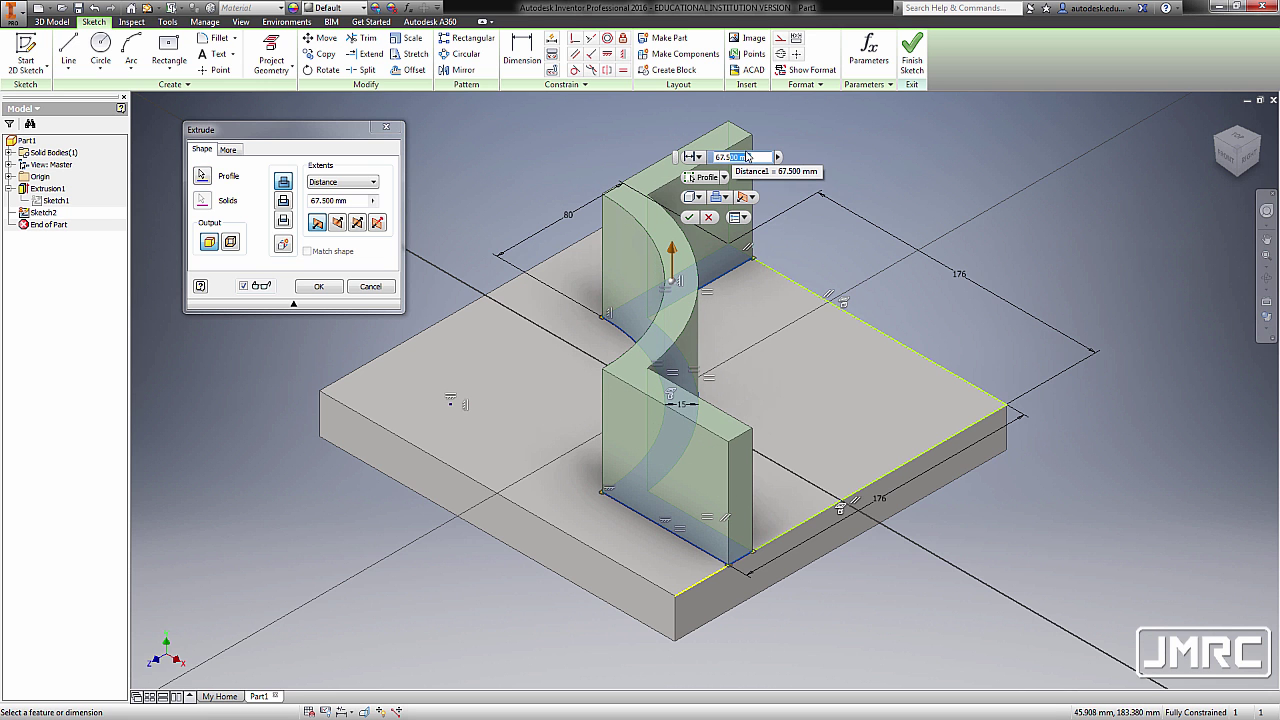
pyautogui.write('95')
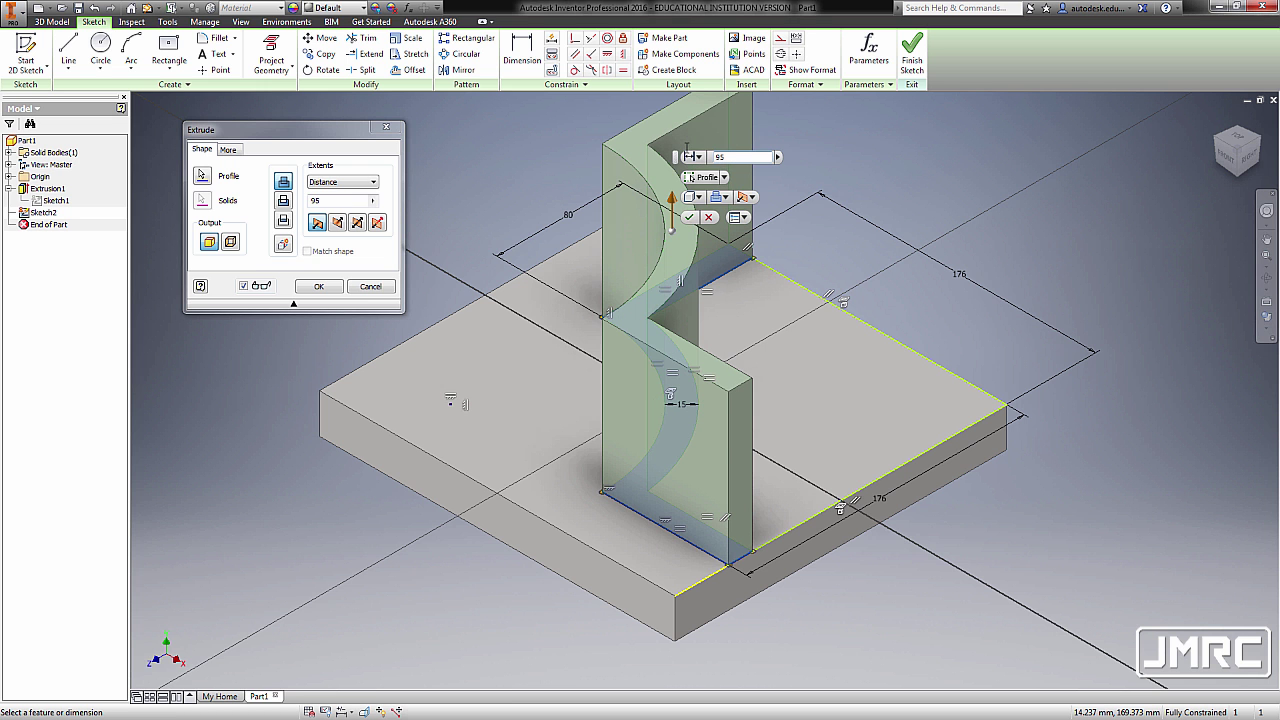
pyautogui.click(690, 219)
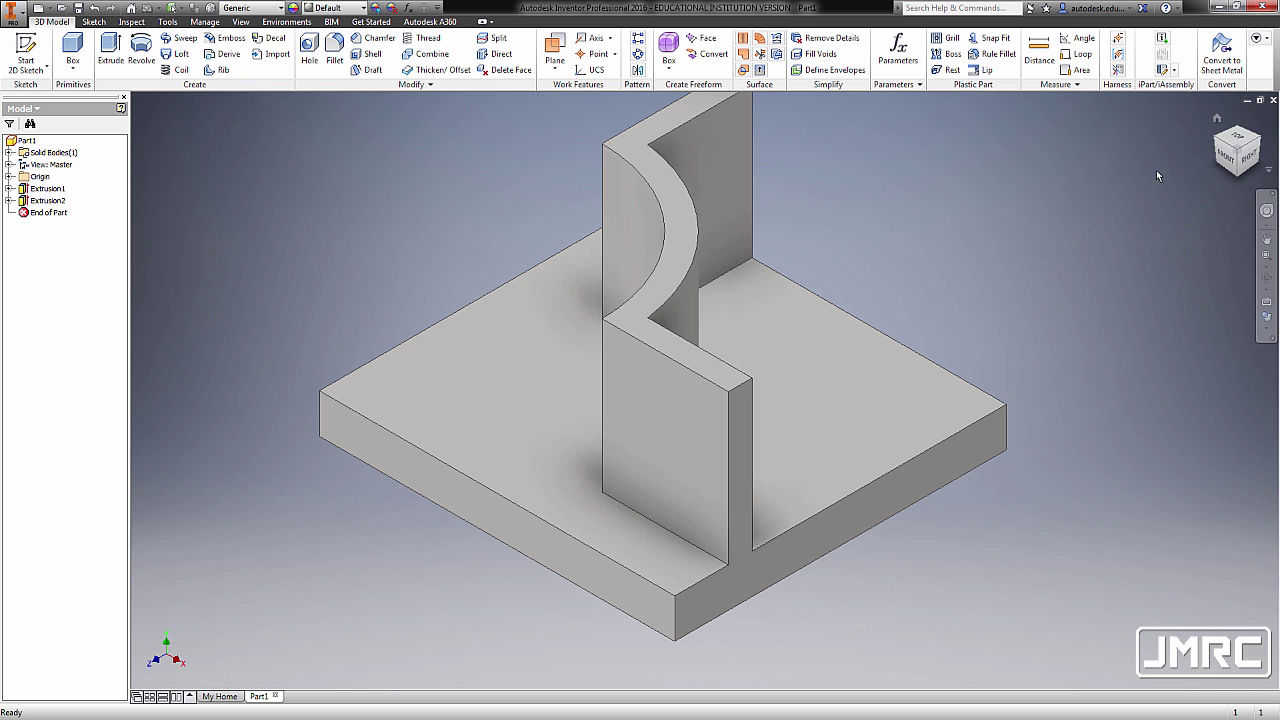
# Start a new 2D sketch on the plate's top face, in the area enclosed by the wall's inner side
pyautogui.click(1217, 120)
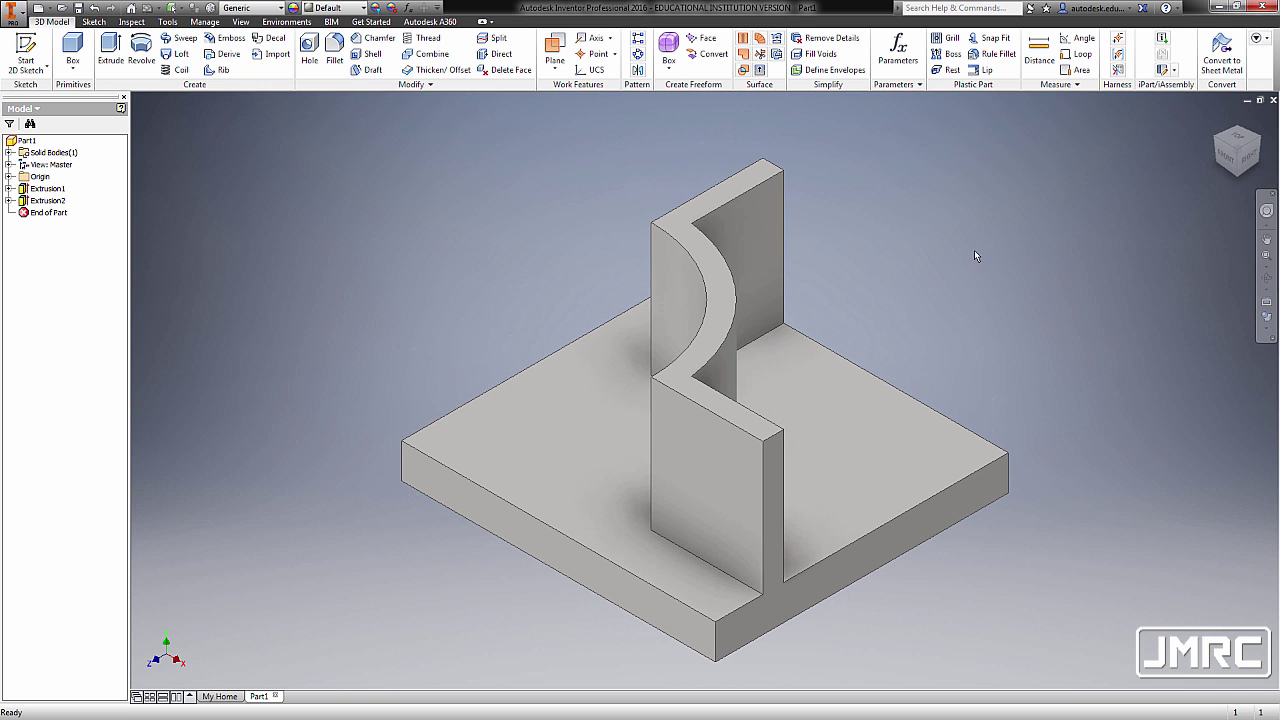
pyautogui.keyDown('shift'); pyautogui.moveTo(834, 329); pyautogui.dragTo(830, 295, button='middle'); pyautogui.keyUp('shift')
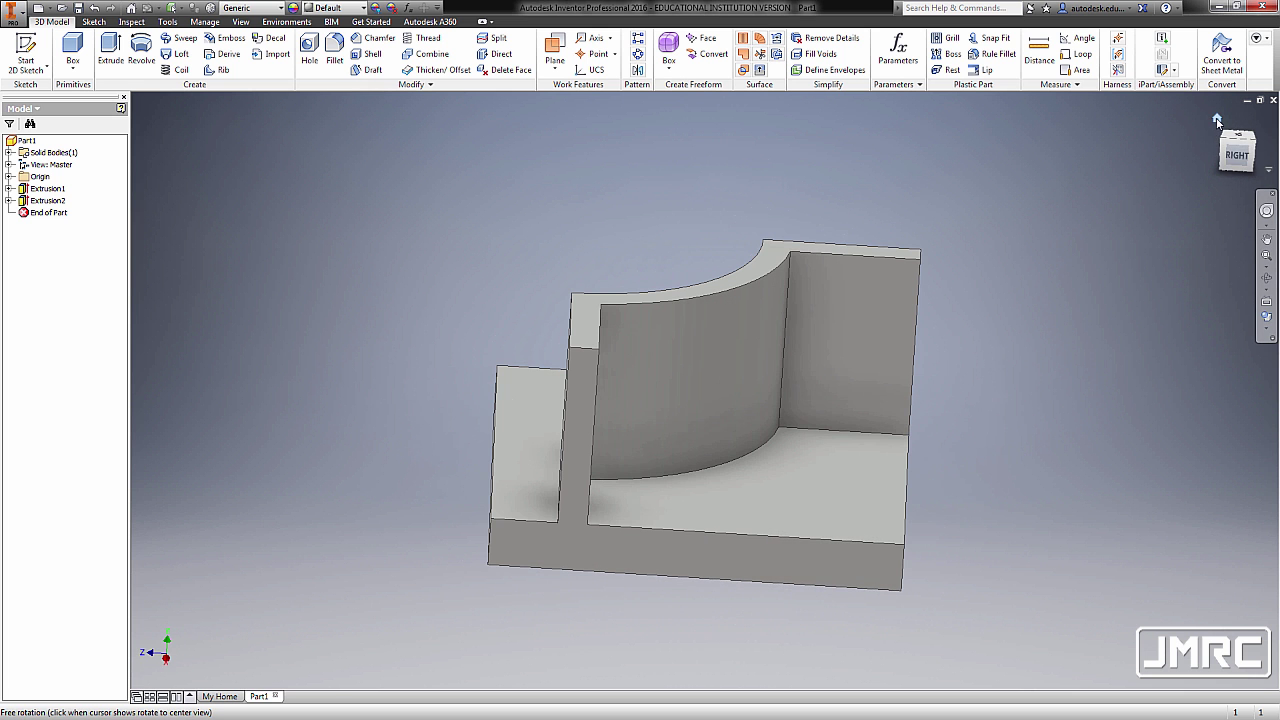
pyautogui.click(1217, 118)
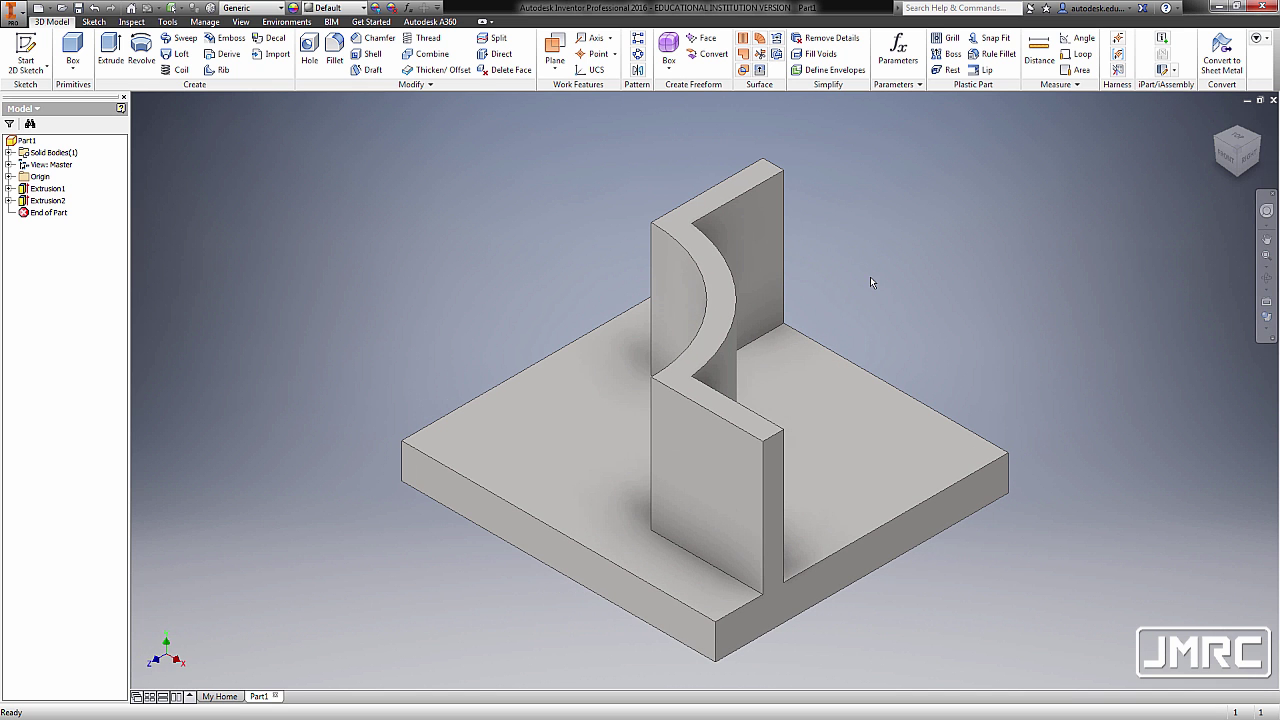
pyautogui.keyDown('shift'); pyautogui.moveTo(926, 322); pyautogui.dragTo(817, 355, button='middle'); pyautogui.keyUp('shift')
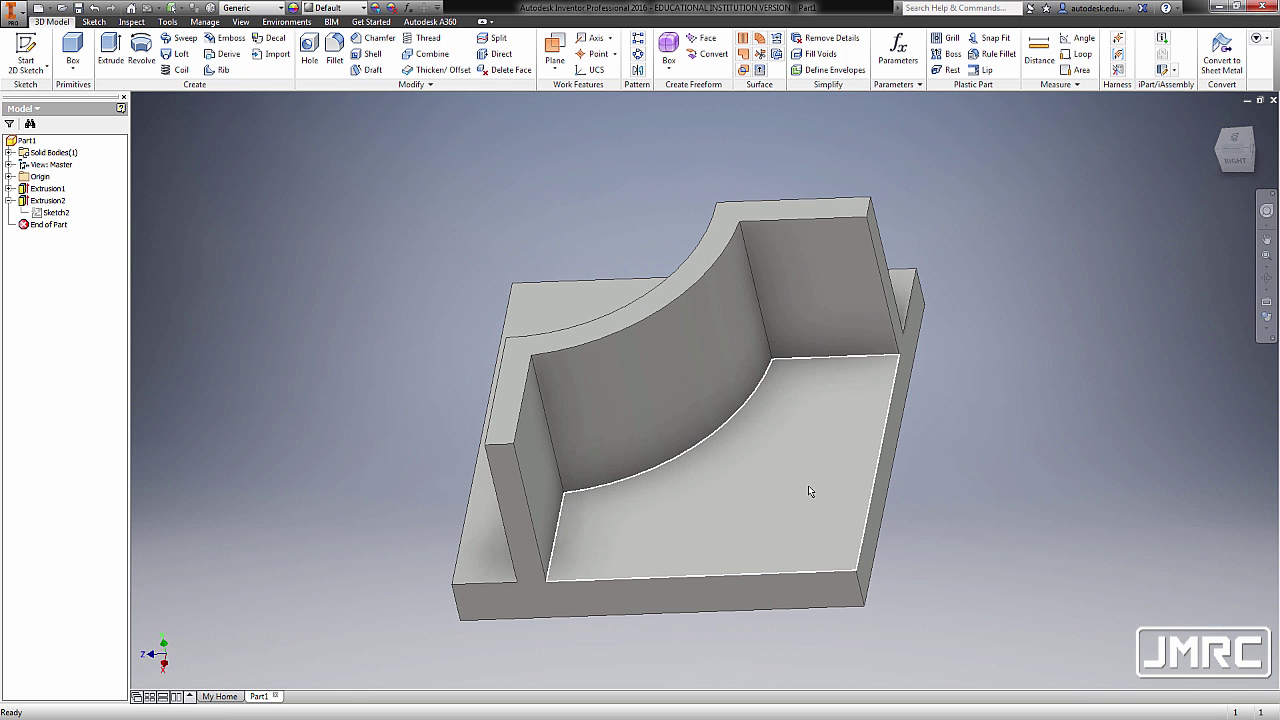
pyautogui.moveTo(810, 491)
pyautogui.press('s')
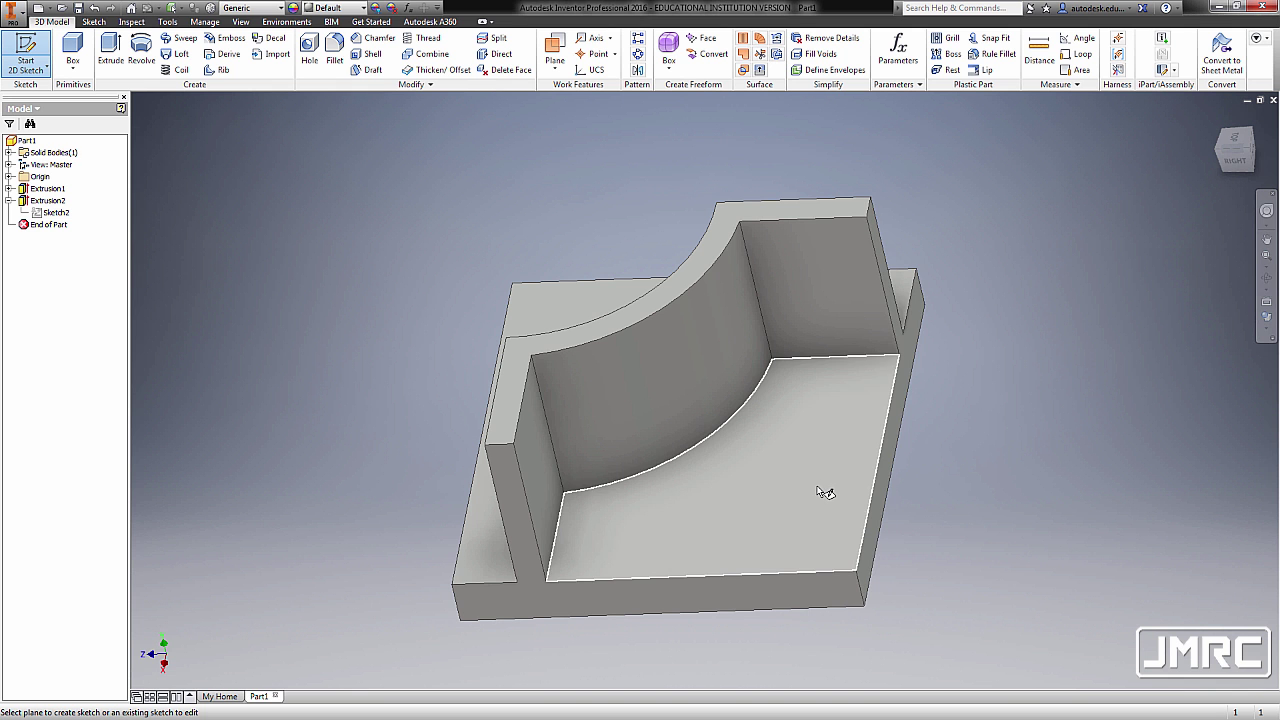
pyautogui.click(825, 492)
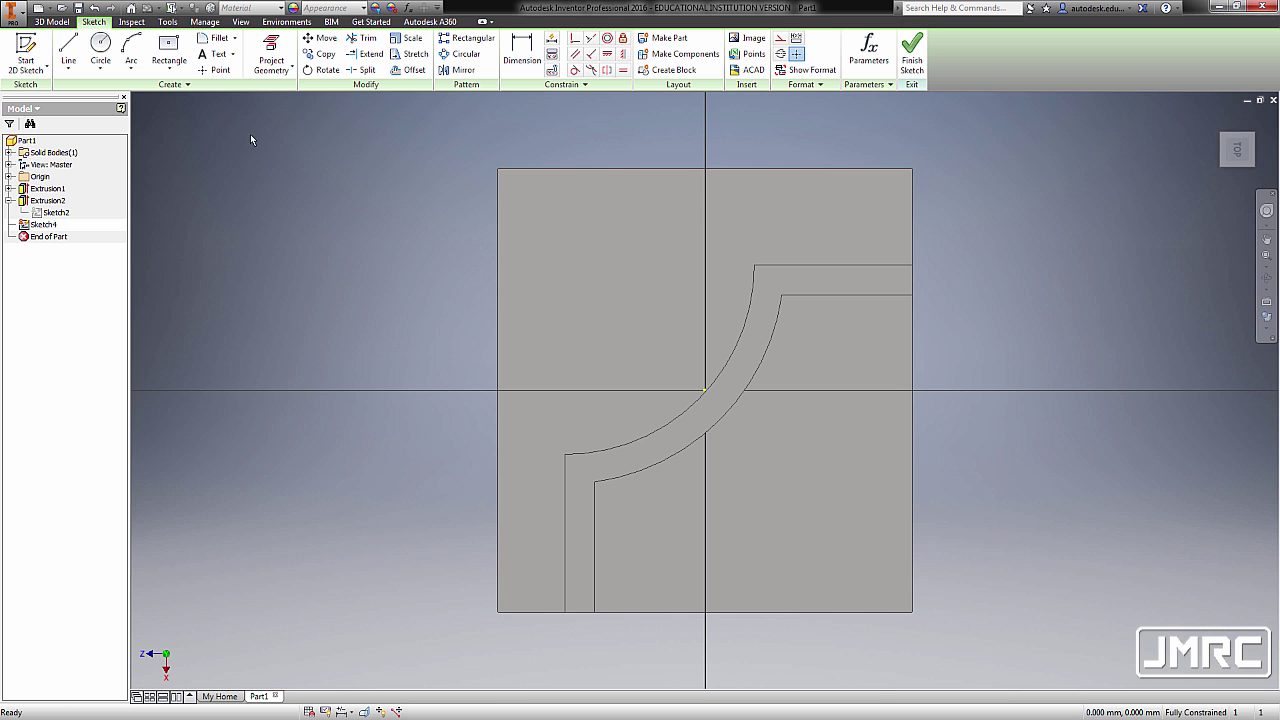
# Sketch a two-point rectangle that overlaps the plate's lower-right corner and extends past both edges
pyautogui.click(176, 77)
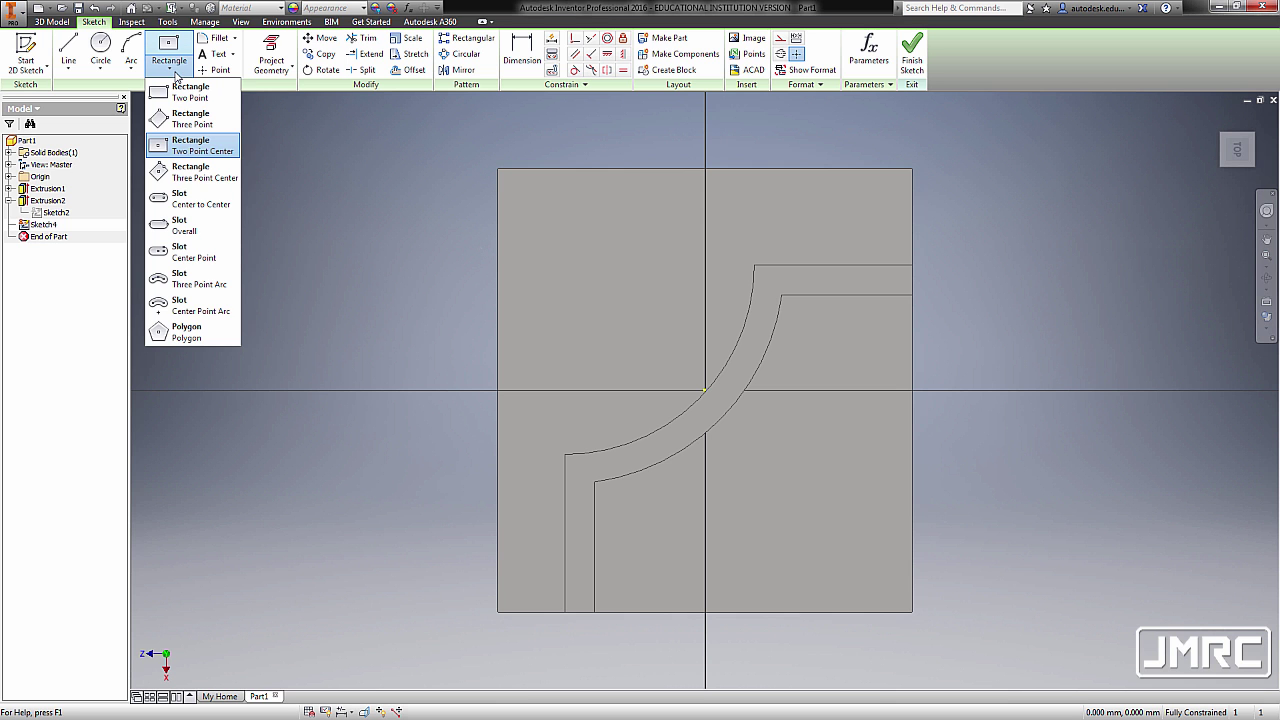
pyautogui.click(188, 92)
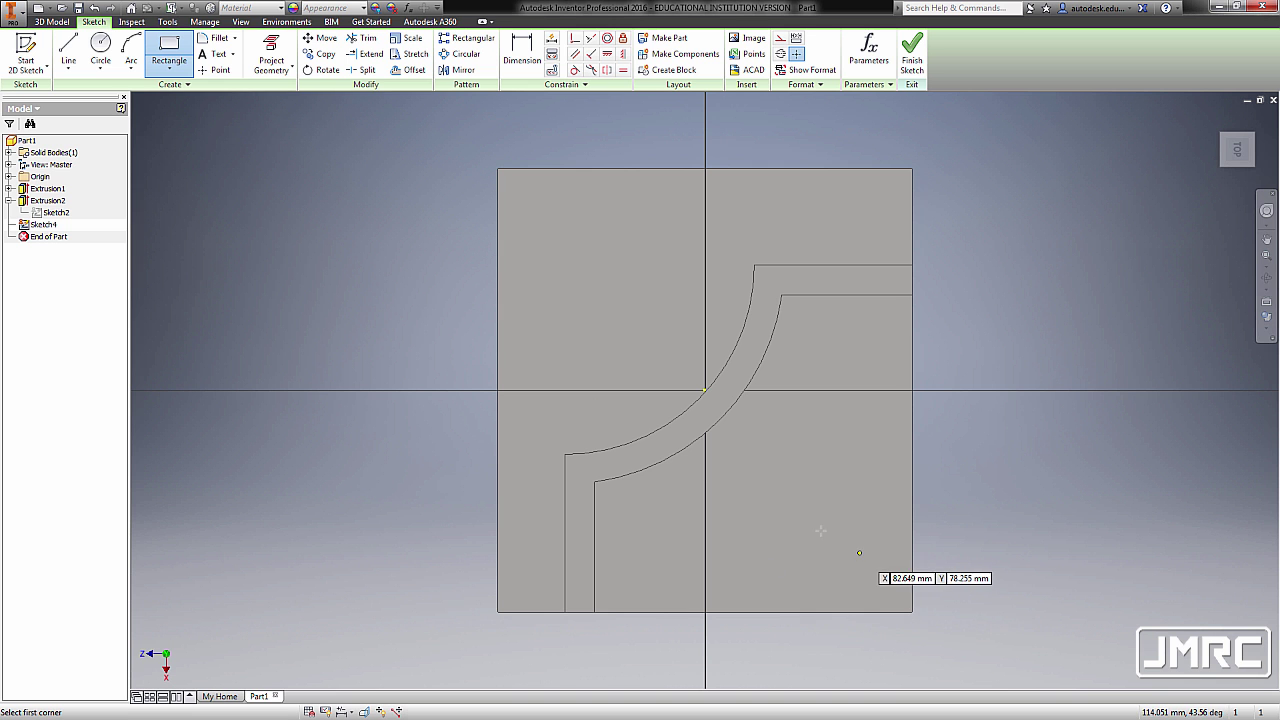
pyautogui.click(798, 493)
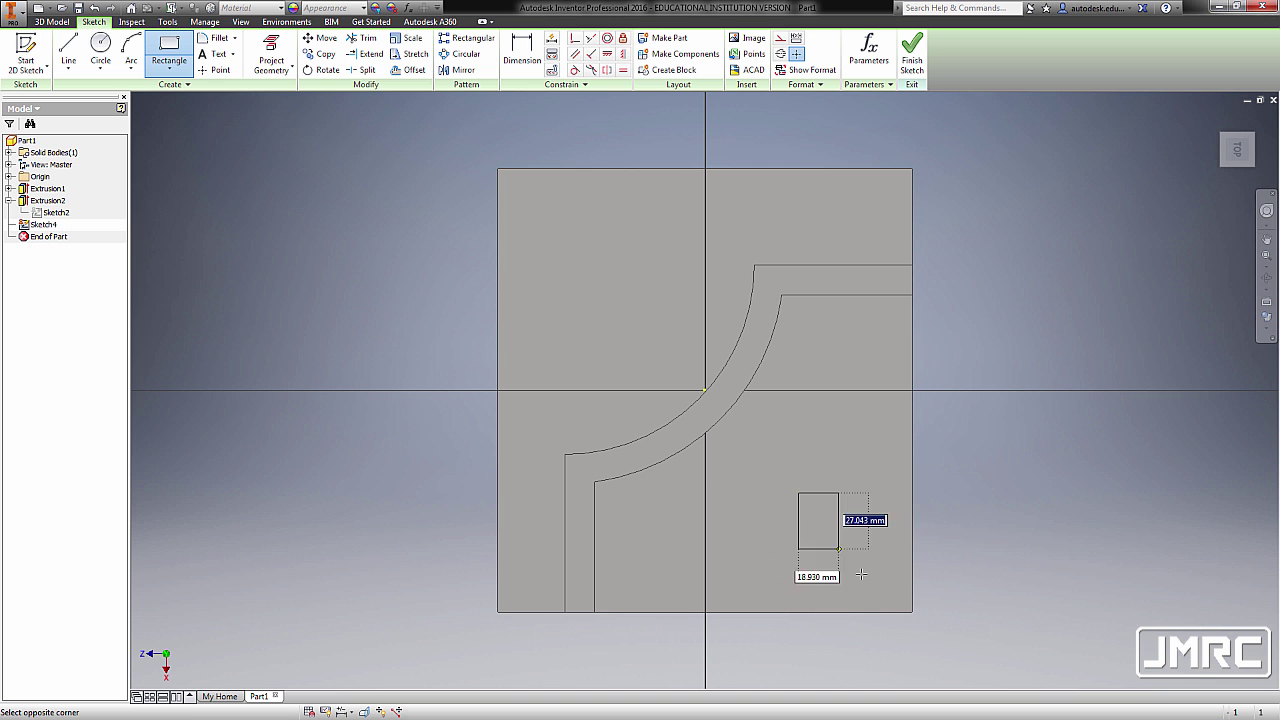
pyautogui.click(927, 623)
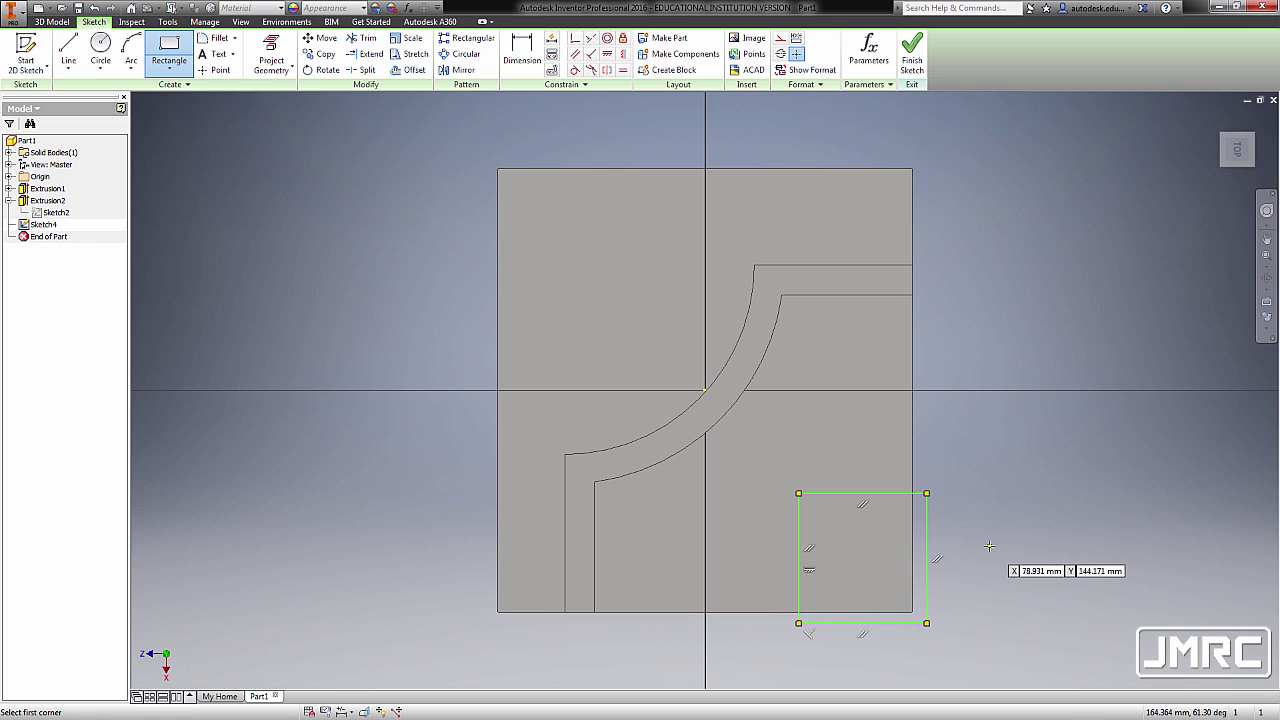
pyautogui.press('Escape')
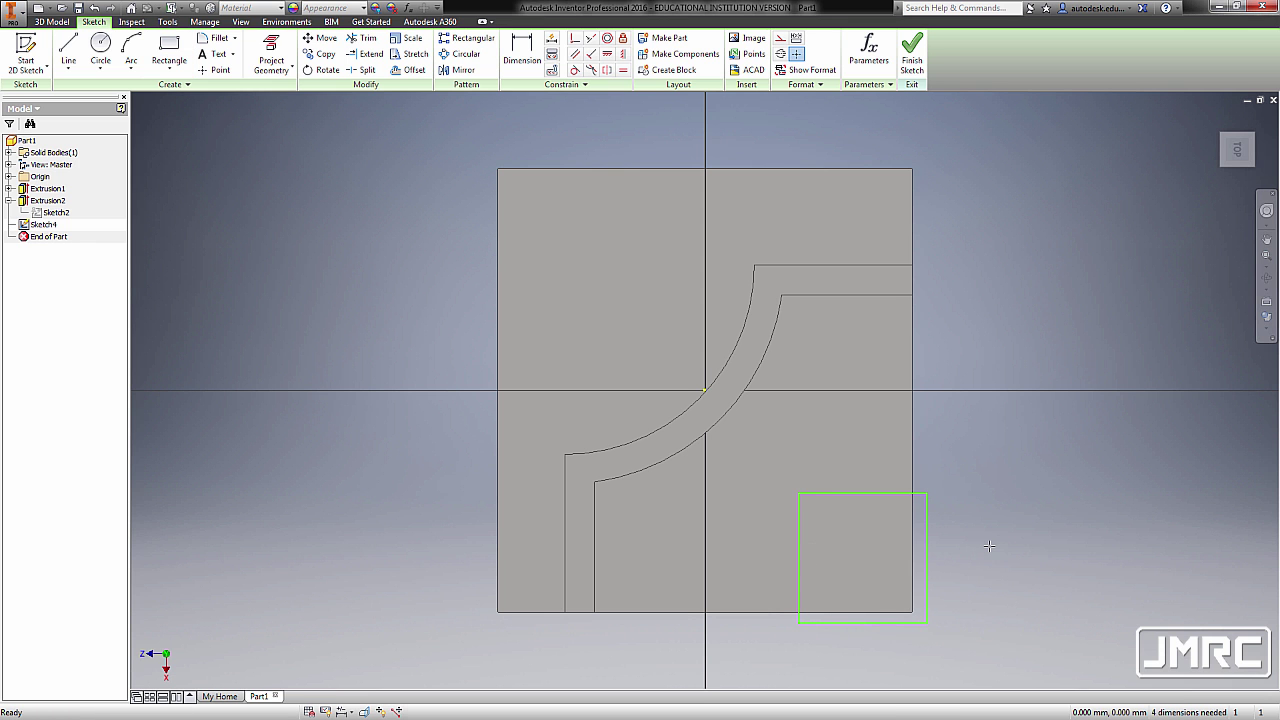
# Dimension the vertical distance between the rectangle's two horizontal sides and set it to 60 mm
pyautogui.press('d')
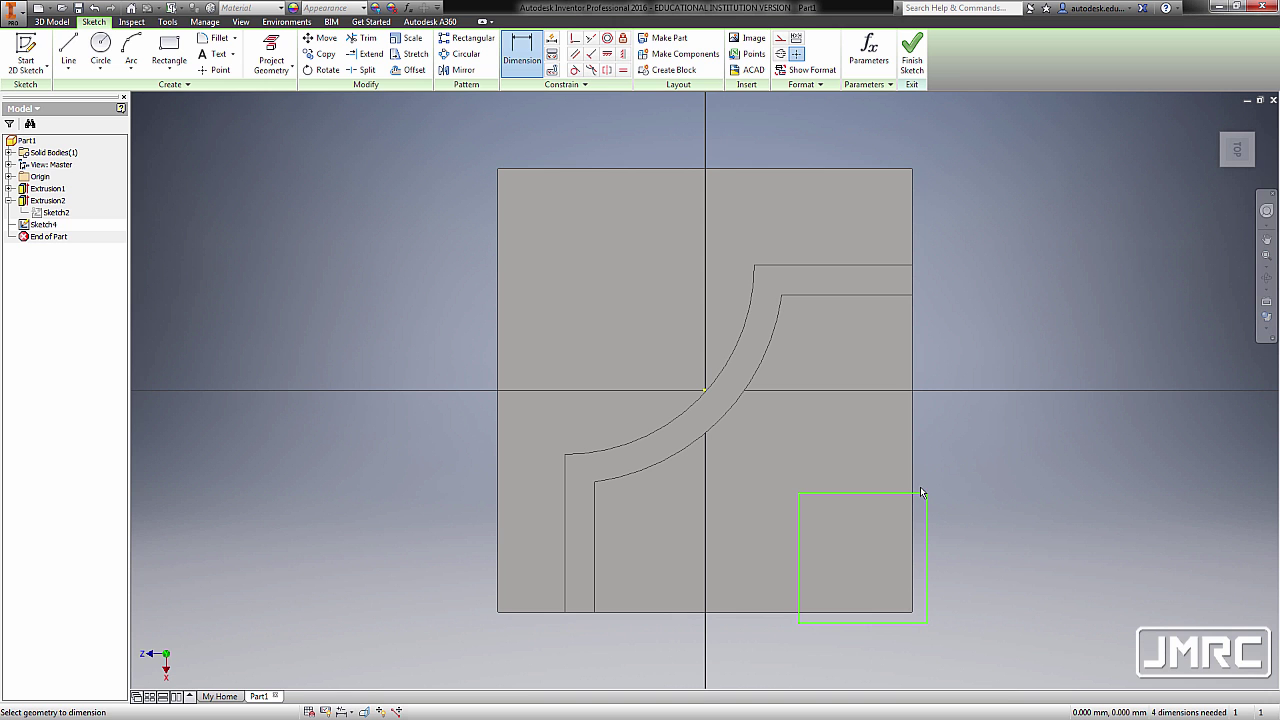
pyautogui.click(895, 494)
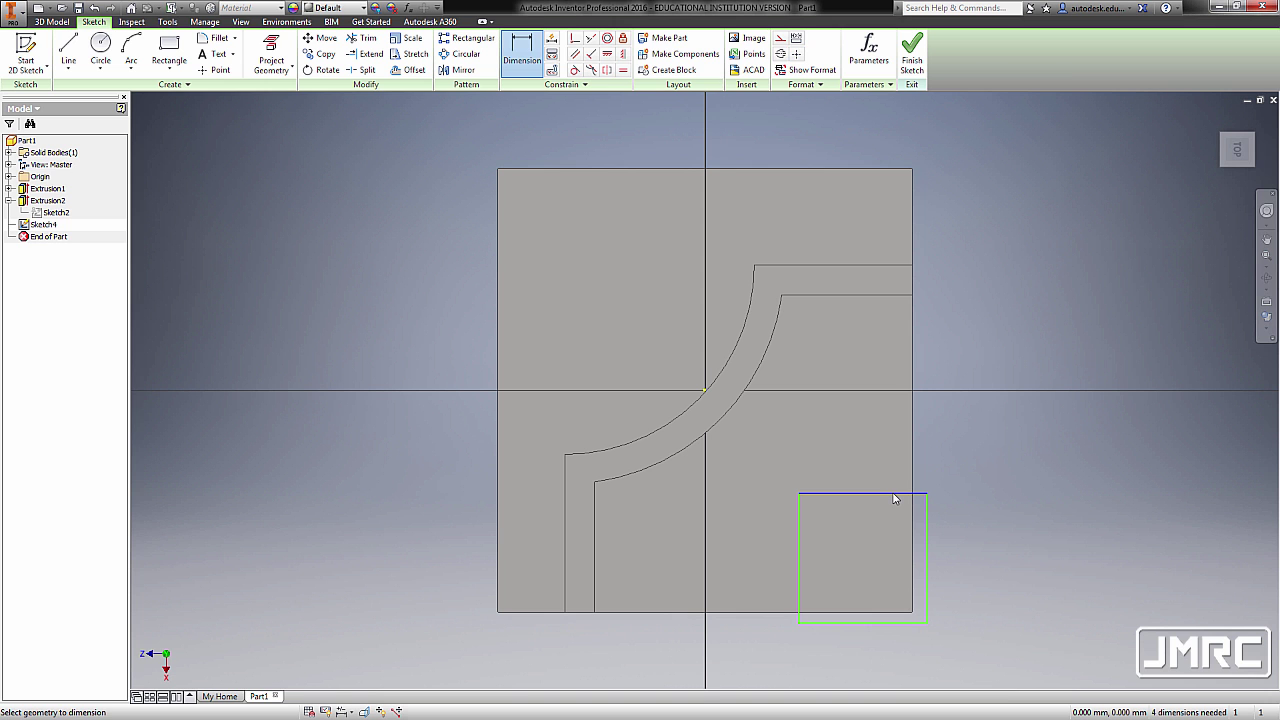
pyautogui.click(884, 624)
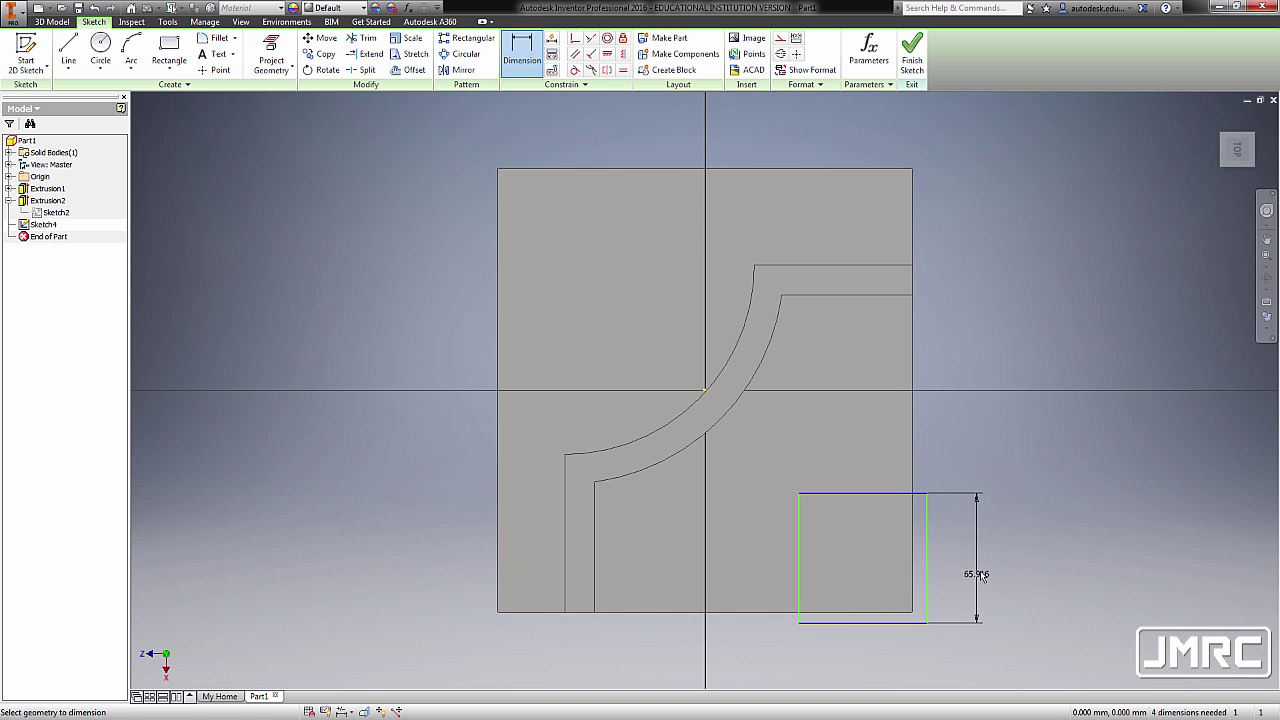
pyautogui.click(985, 563)
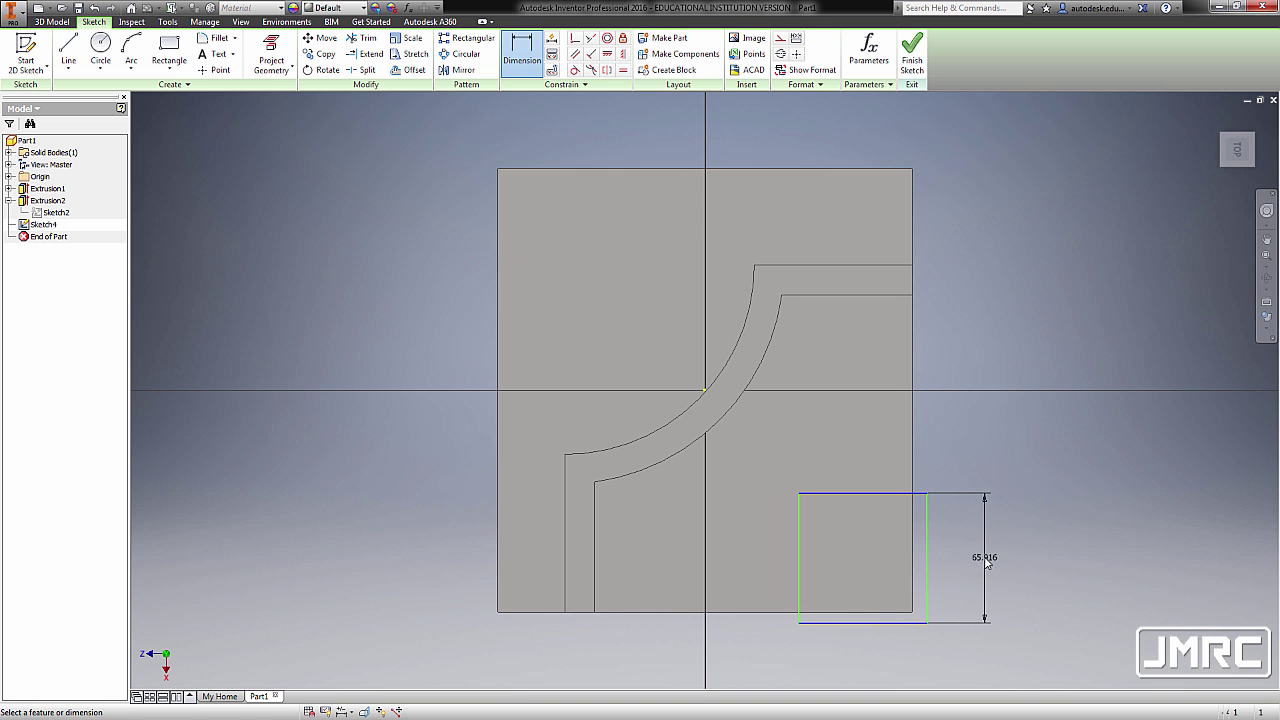
pyautogui.write('60')
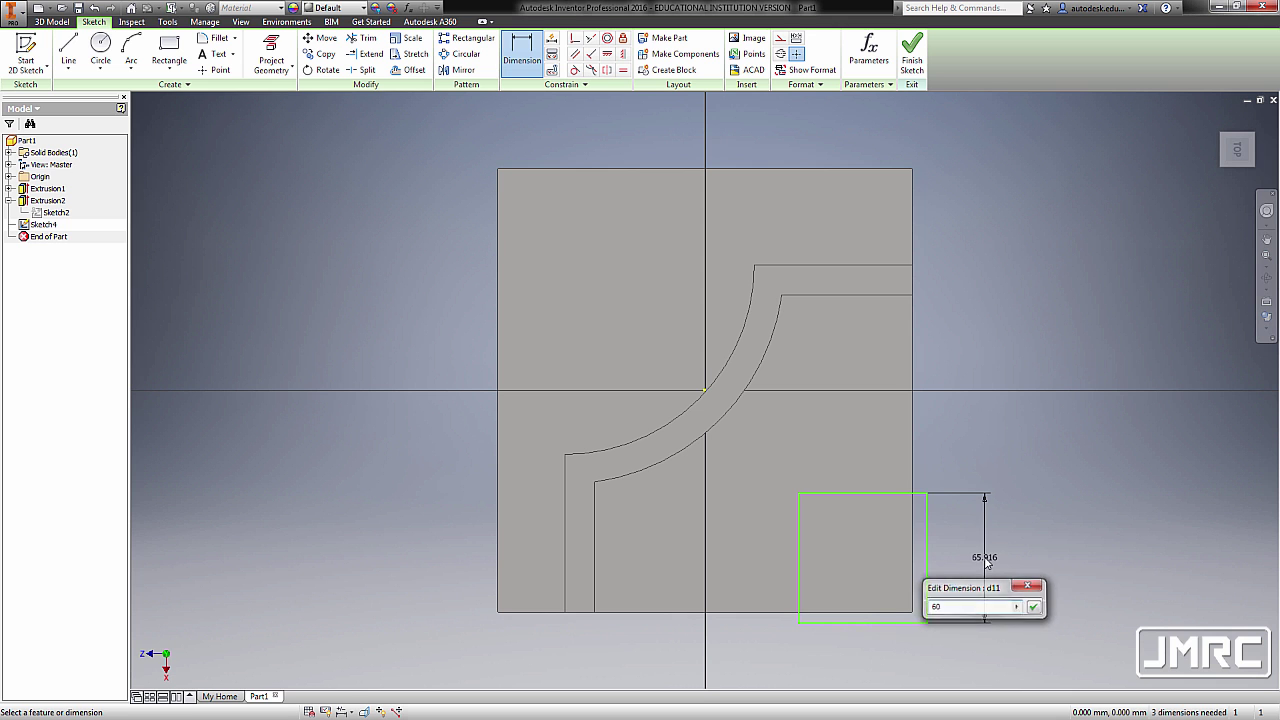
pyautogui.press('Return')
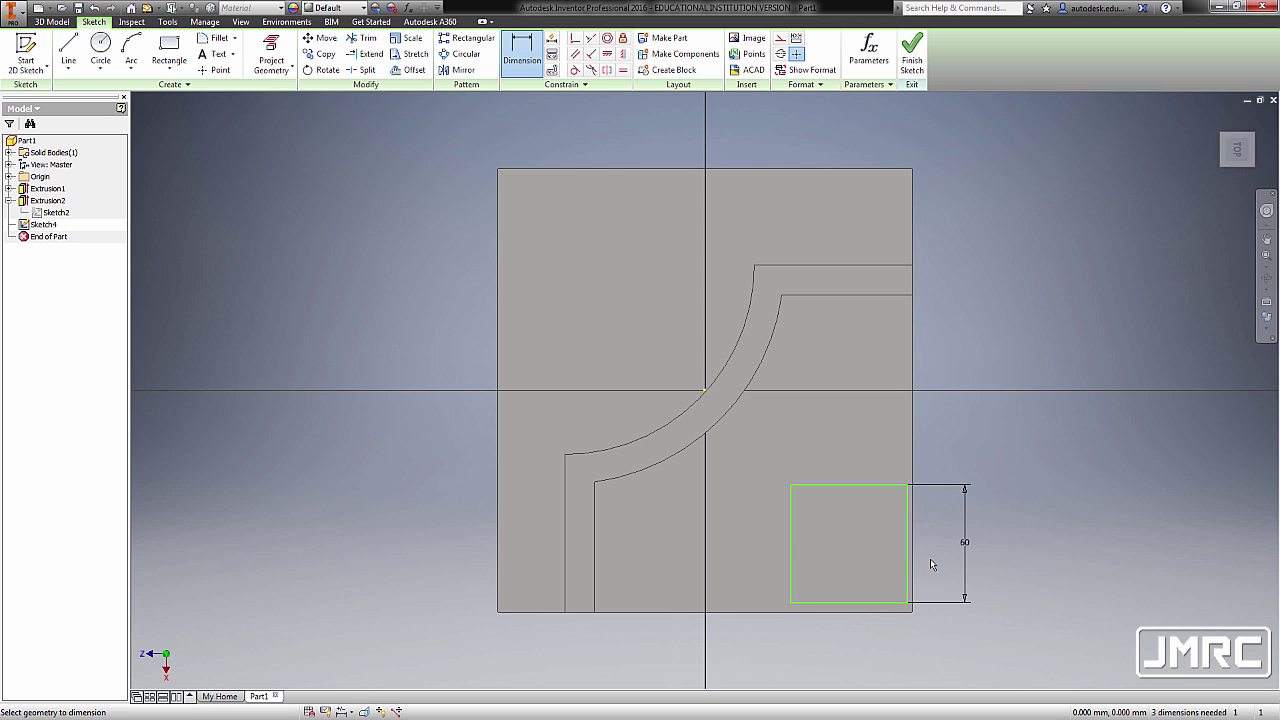
# Dimension the rectangle's horizontal width and link its value to the 60 mm height dimension
pyautogui.click(792, 560)
pyautogui.click(908, 545)
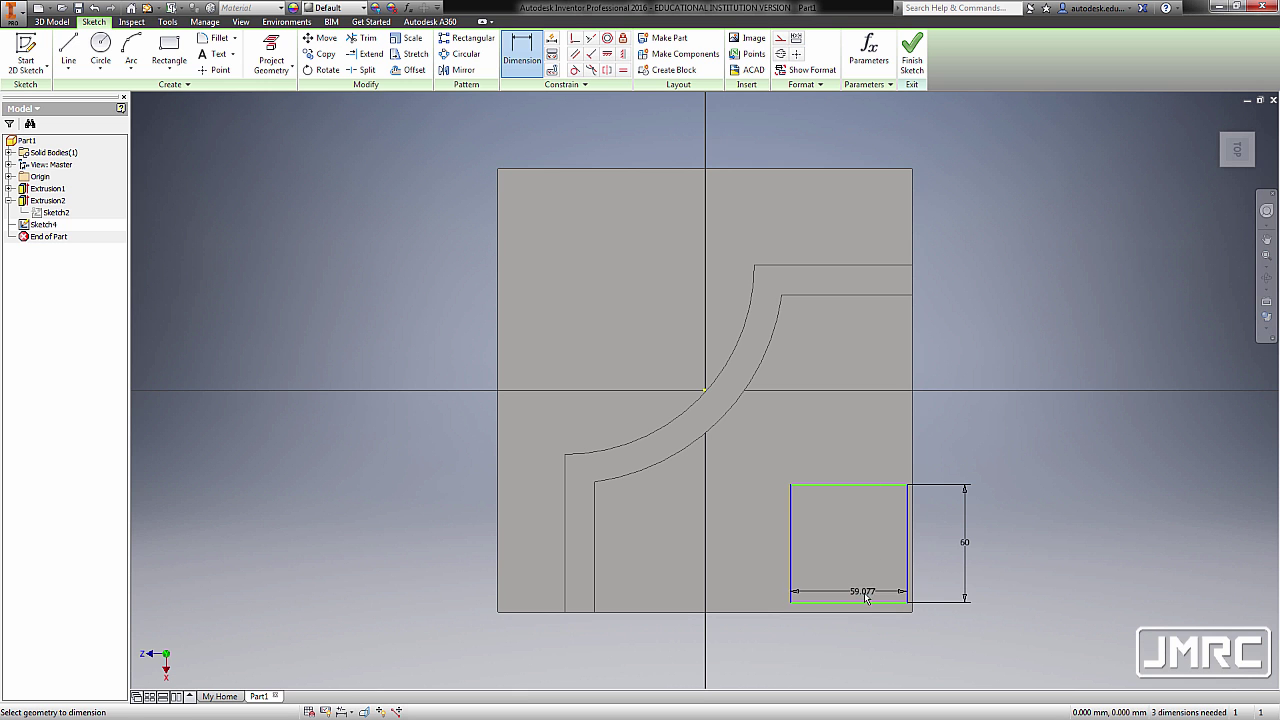
pyautogui.click(853, 652)
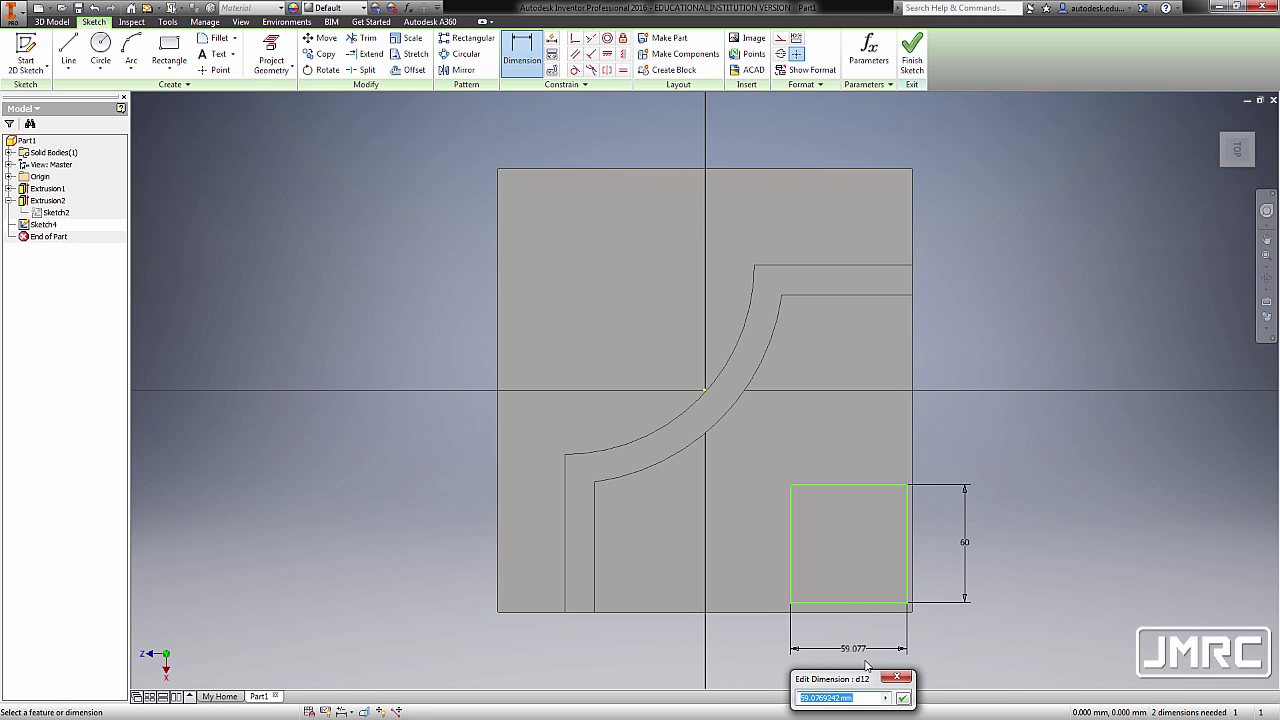
pyautogui.click(968, 547)
pyautogui.click(903, 700)
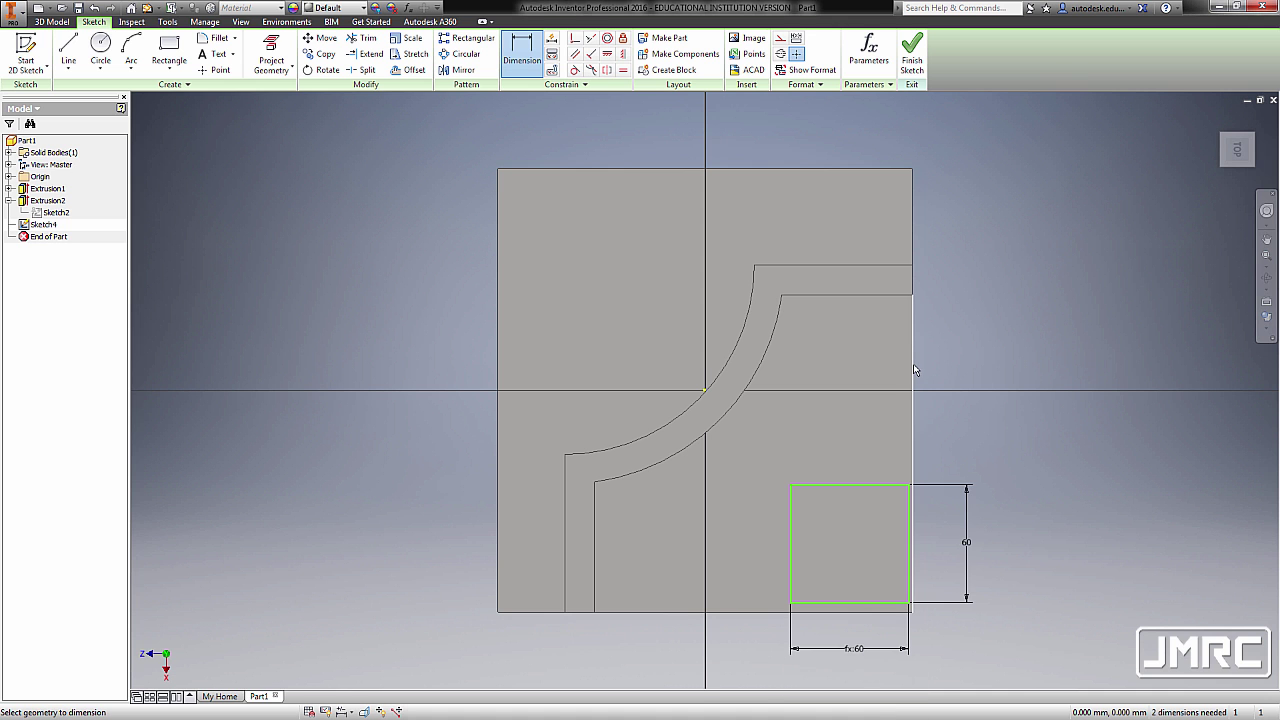
# Apply a coincident constraint joining the rectangle's lower-right corner to the plate's lower-right corner
pyautogui.click(575, 38)
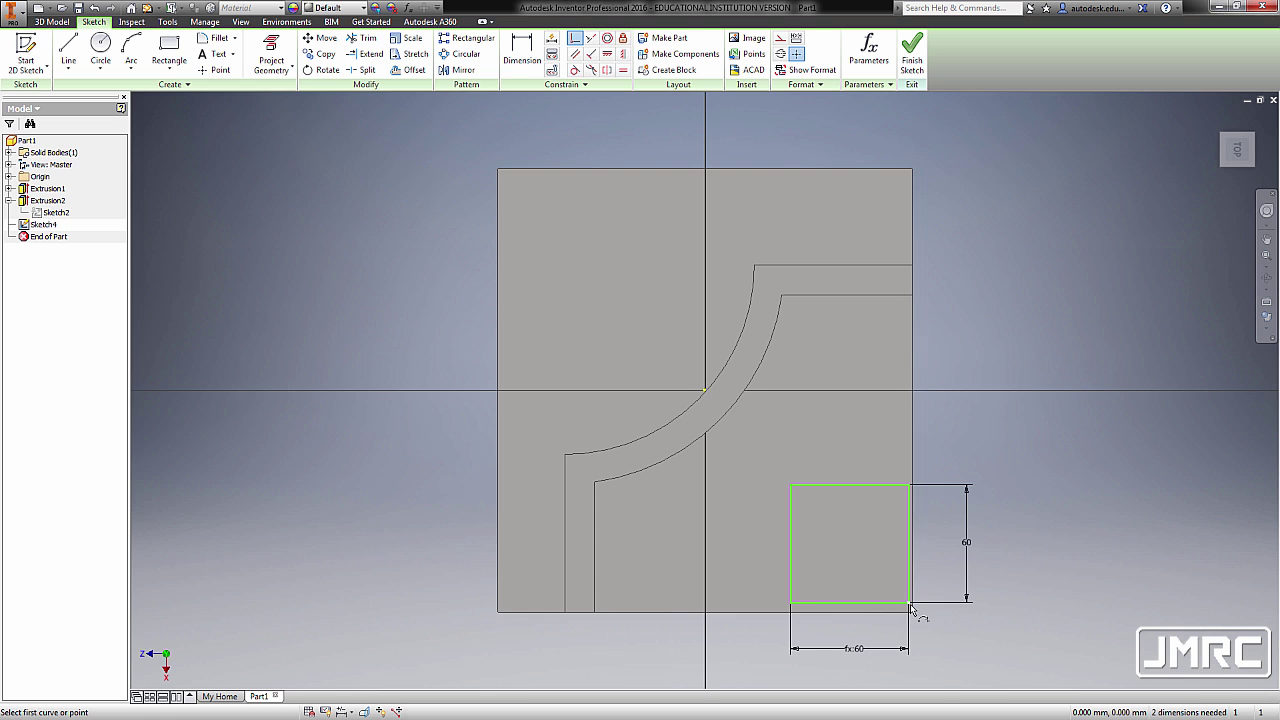
pyautogui.scroll(-5, 910, 604)
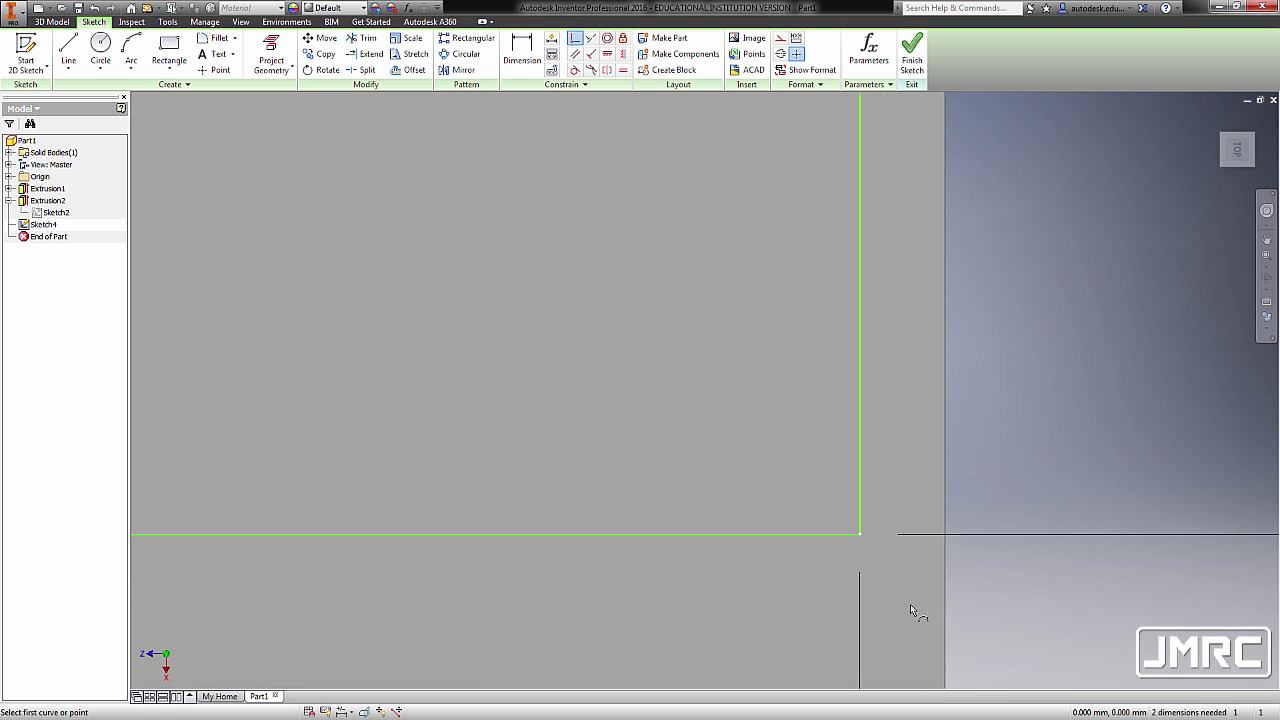
pyautogui.click(859, 541)
pyautogui.scroll(3, 862, 510)
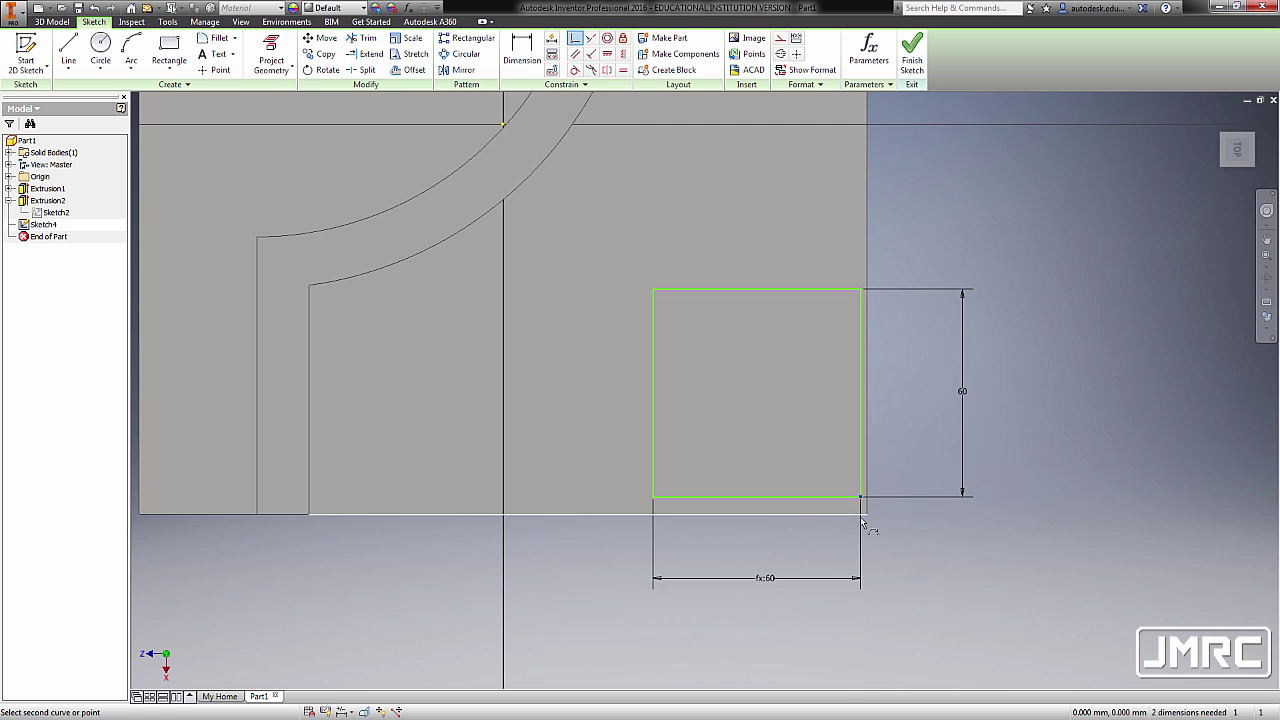
pyautogui.scroll(-2, 903, 497)
pyautogui.click(903, 495)
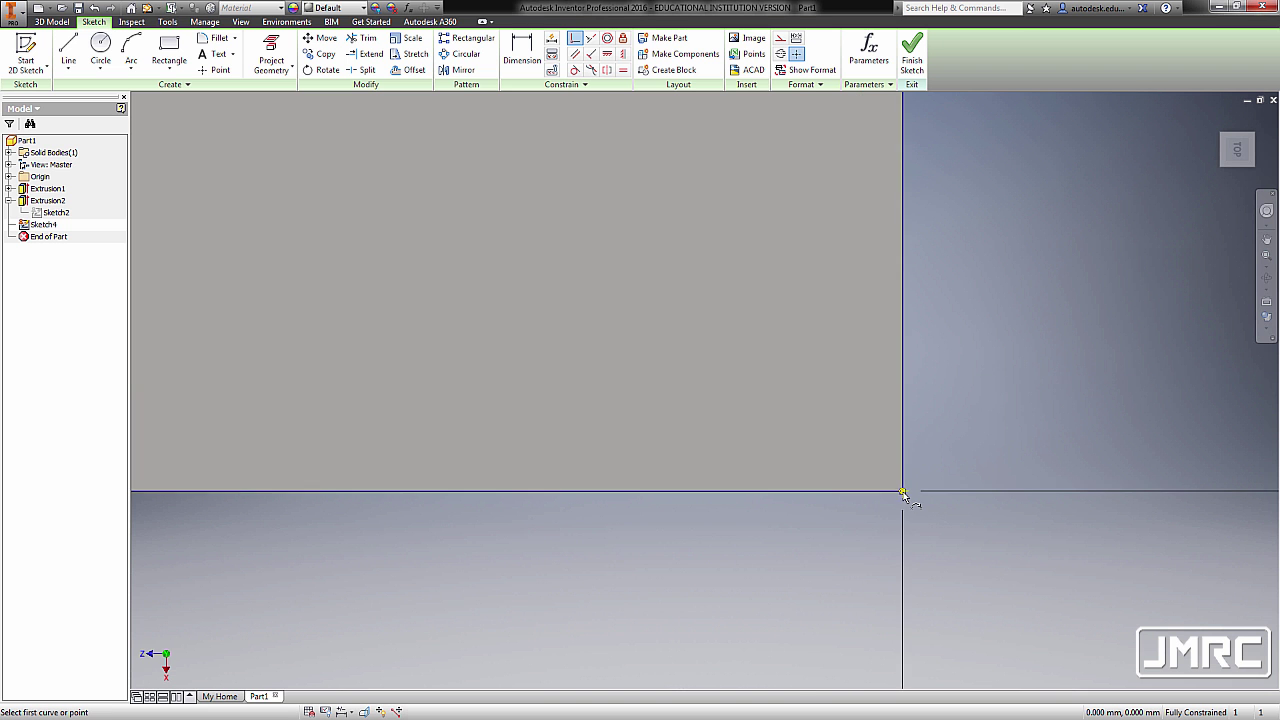
pyautogui.scroll(4, 903, 491)
pyautogui.scroll(-2, 899, 465)
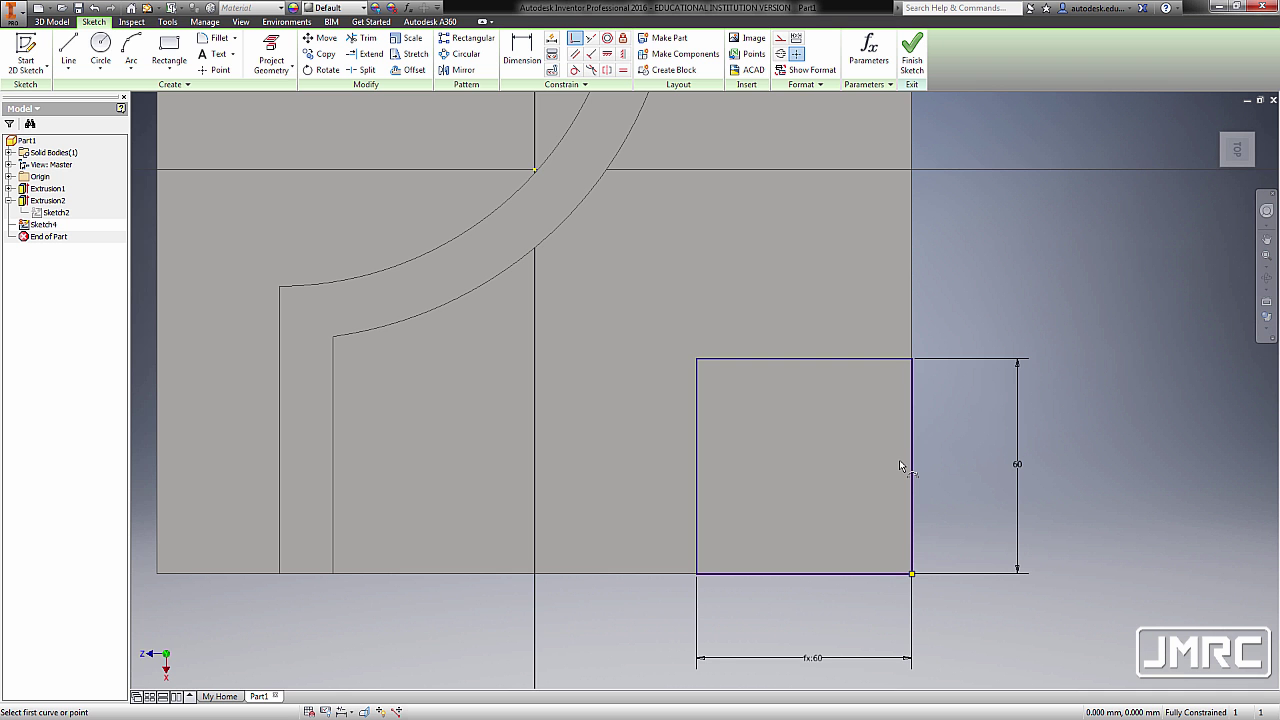
# Extrude the 60 mm square 10 mm upward from the plate as a joined corner block
pyautogui.press('e')
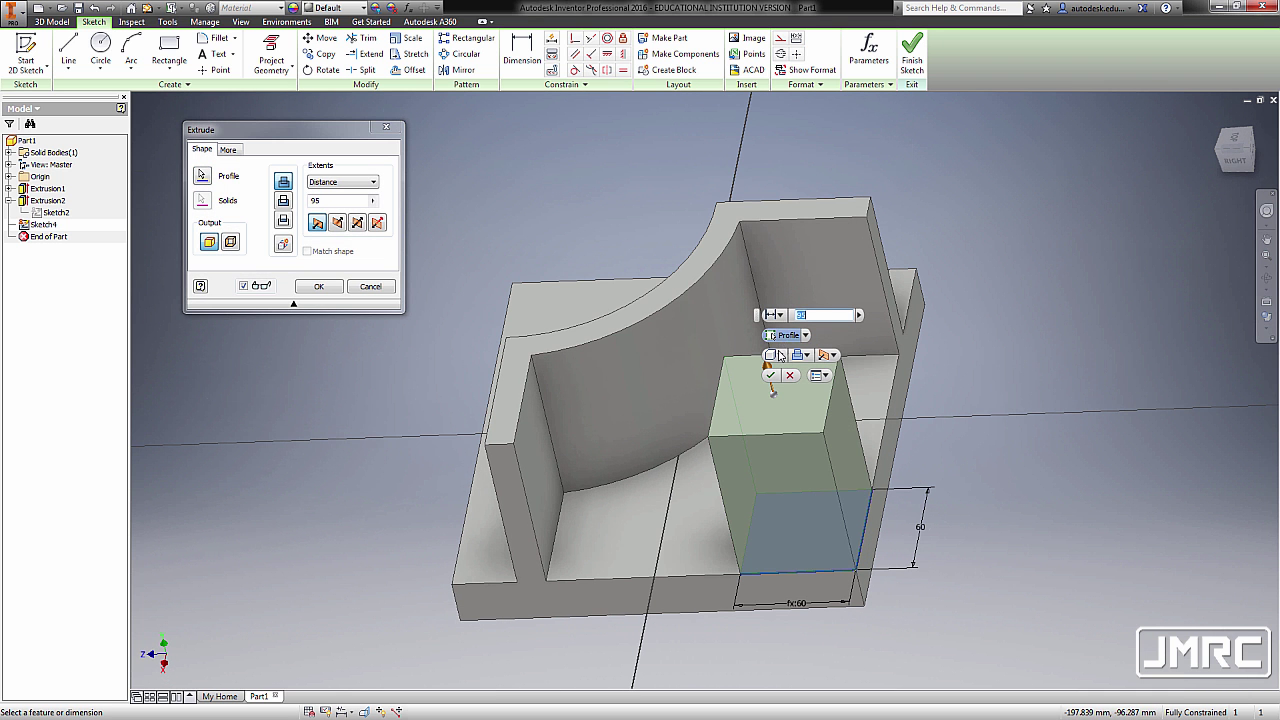
pyautogui.moveTo(721, 461); pyautogui.dragTo(748, 434, button='middle')
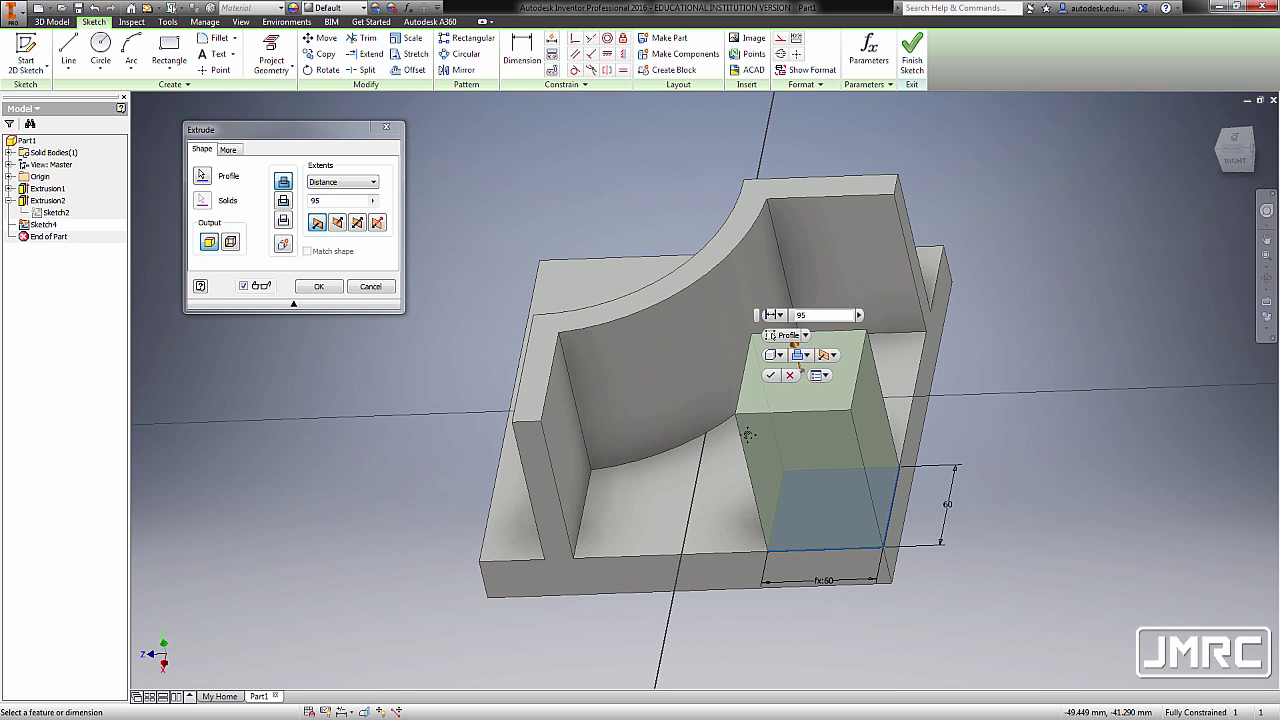
pyautogui.moveTo(832, 316); pyautogui.dragTo(760, 308)
pyautogui.write('10')
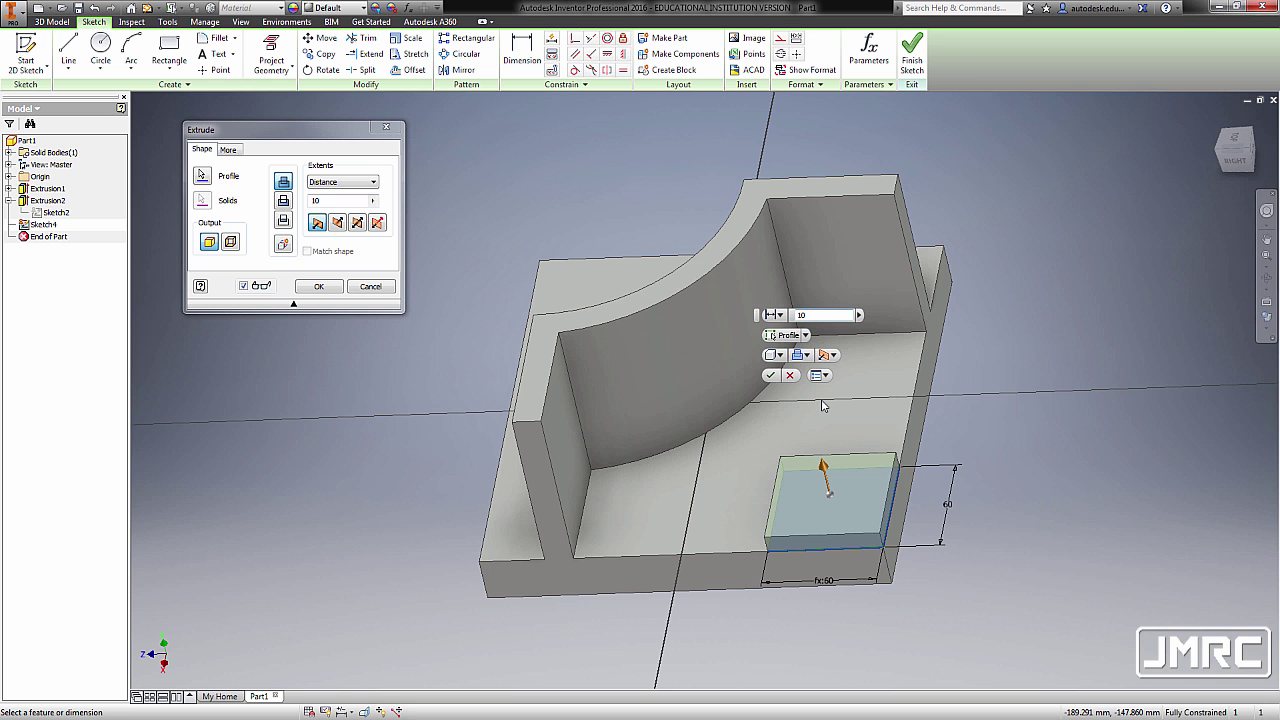
pyautogui.click(771, 377)
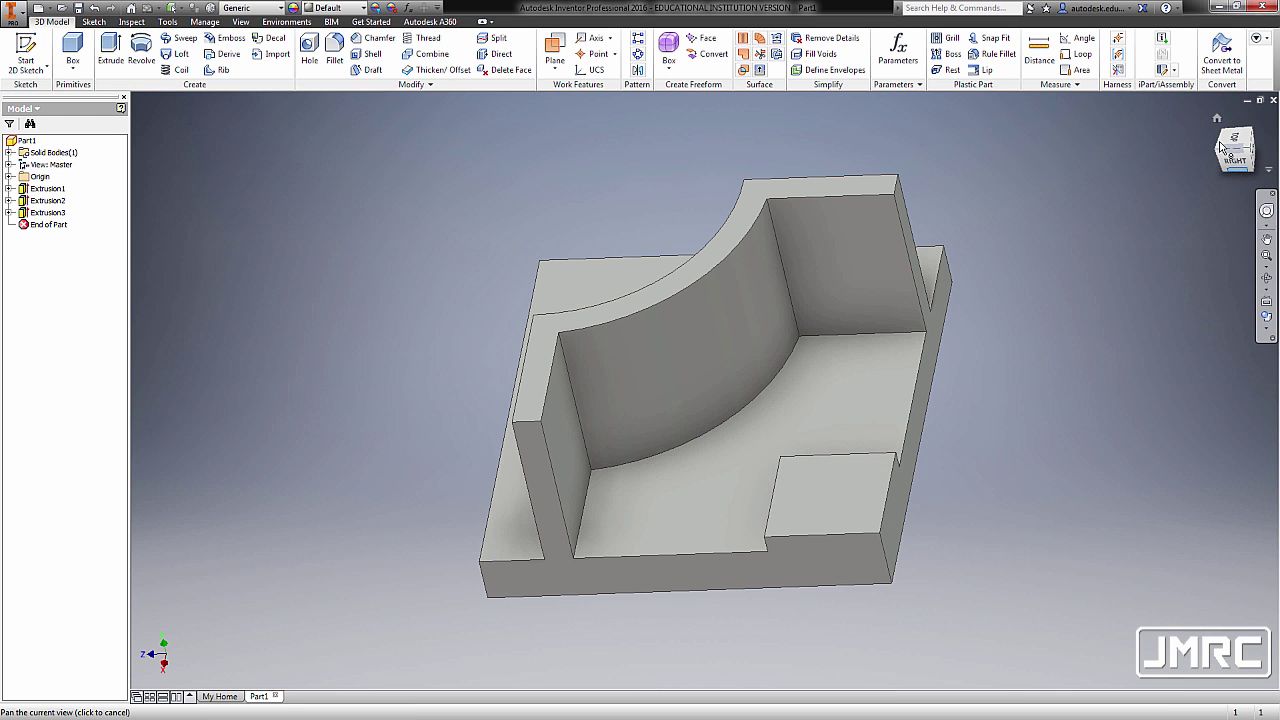
# Return to the home view and start a new 2D sketch on the corner block's top face
pyautogui.click(1218, 118)
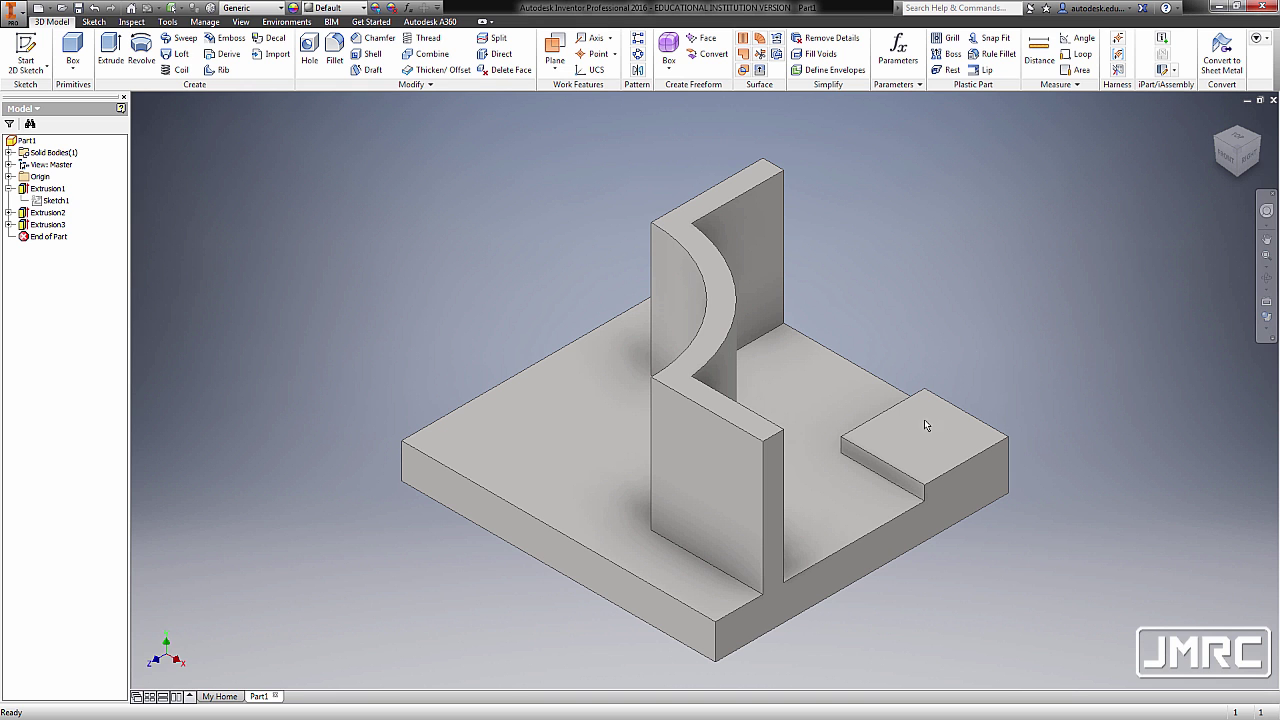
pyautogui.click(930, 436)
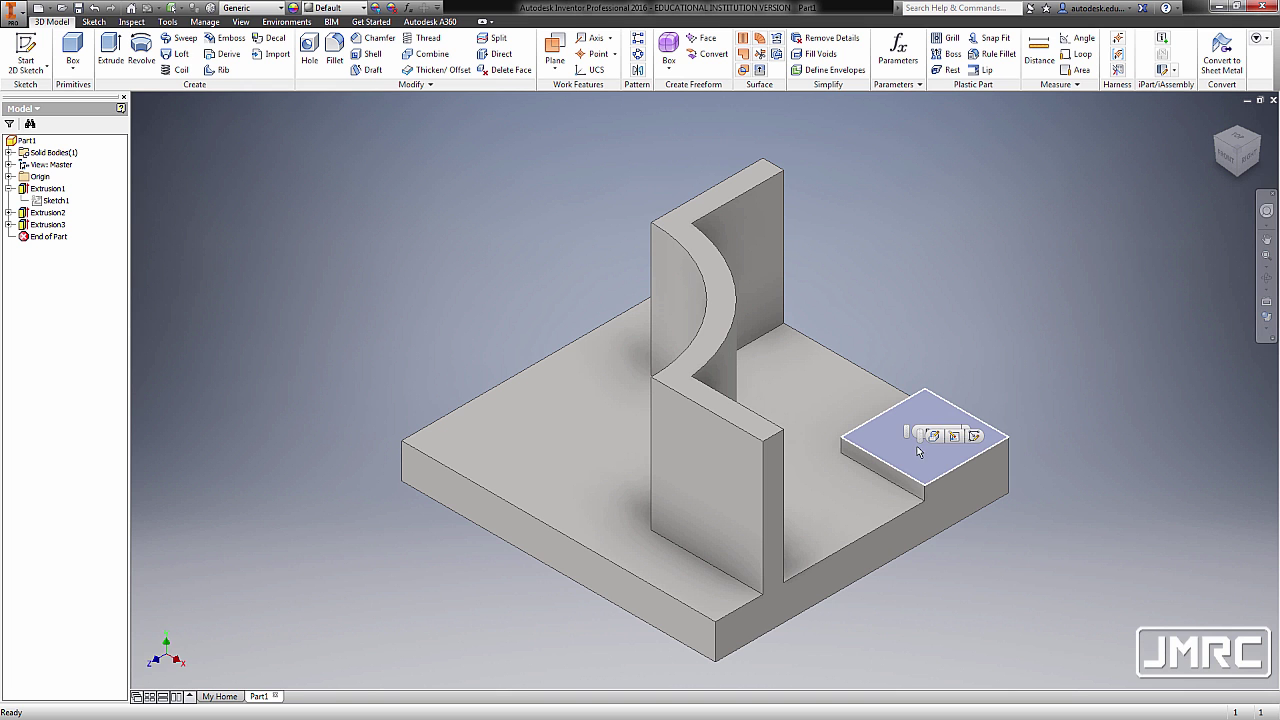
pyautogui.click(972, 437)
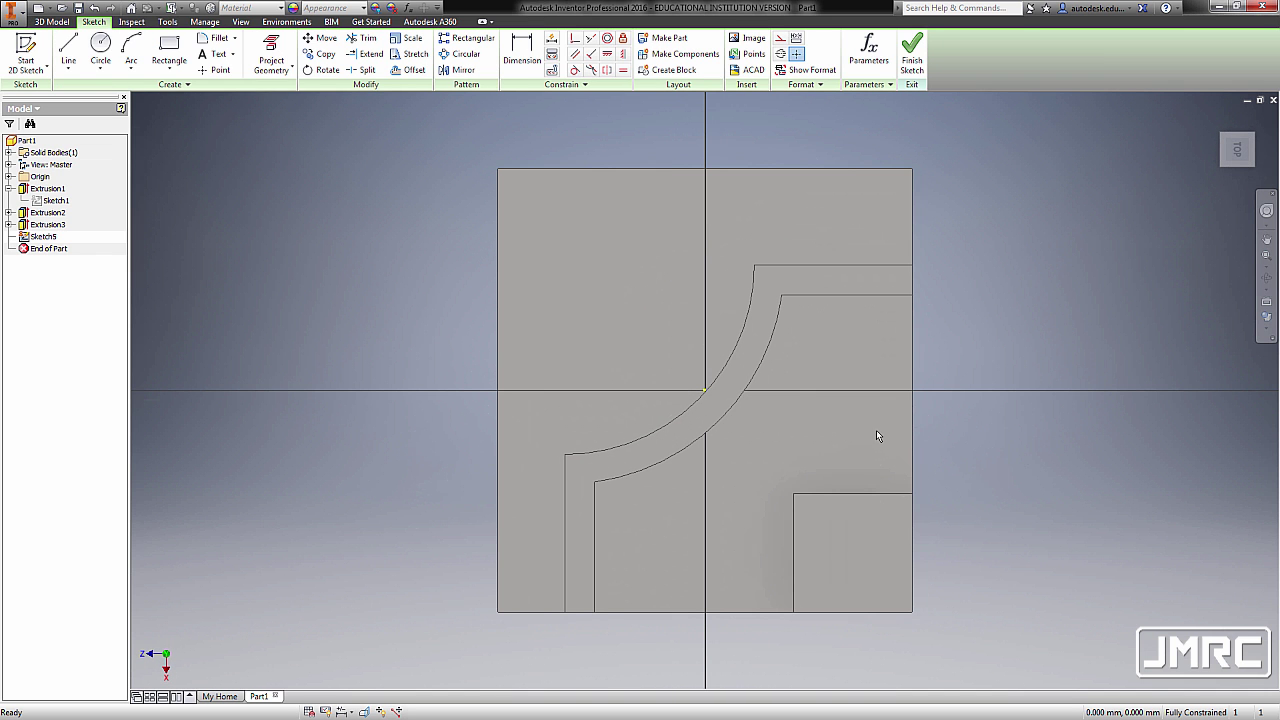
# Place a sketch point near the middle of the corner block's top face and leave the Point command
pyautogui.click(216, 70)
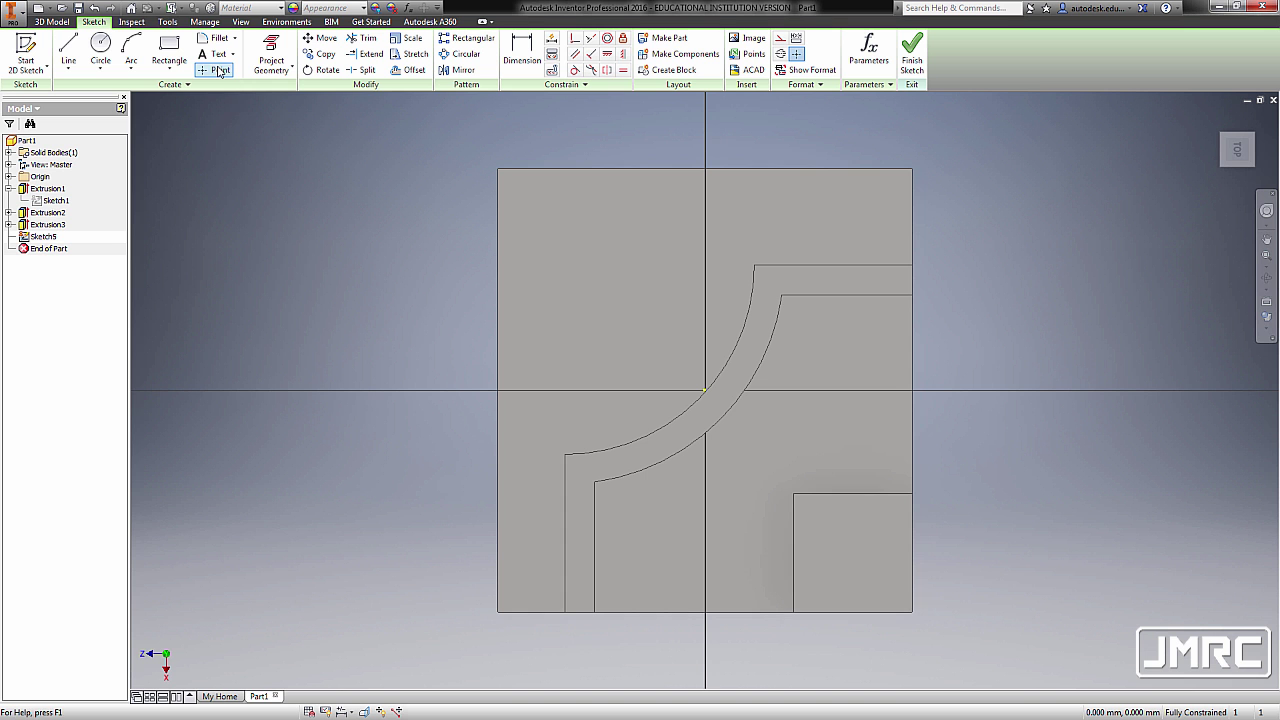
pyautogui.scroll(-3, 860, 555)
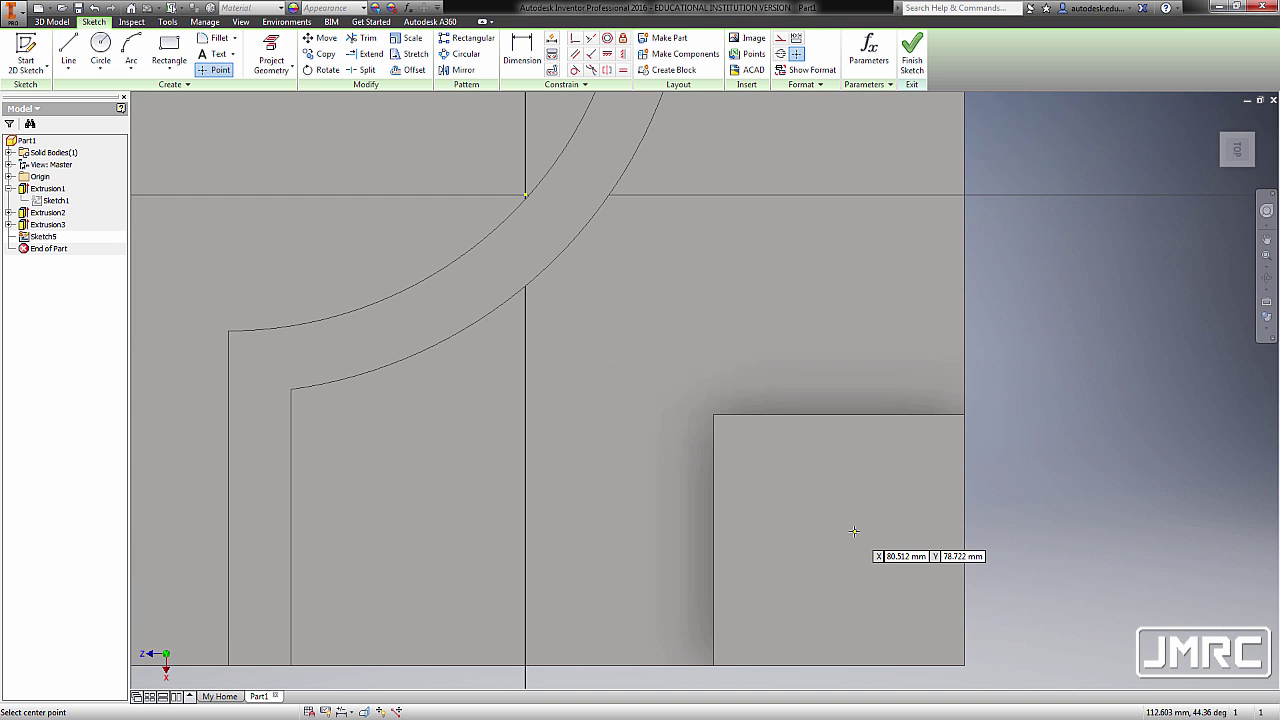
pyautogui.scroll(2, 848, 510)
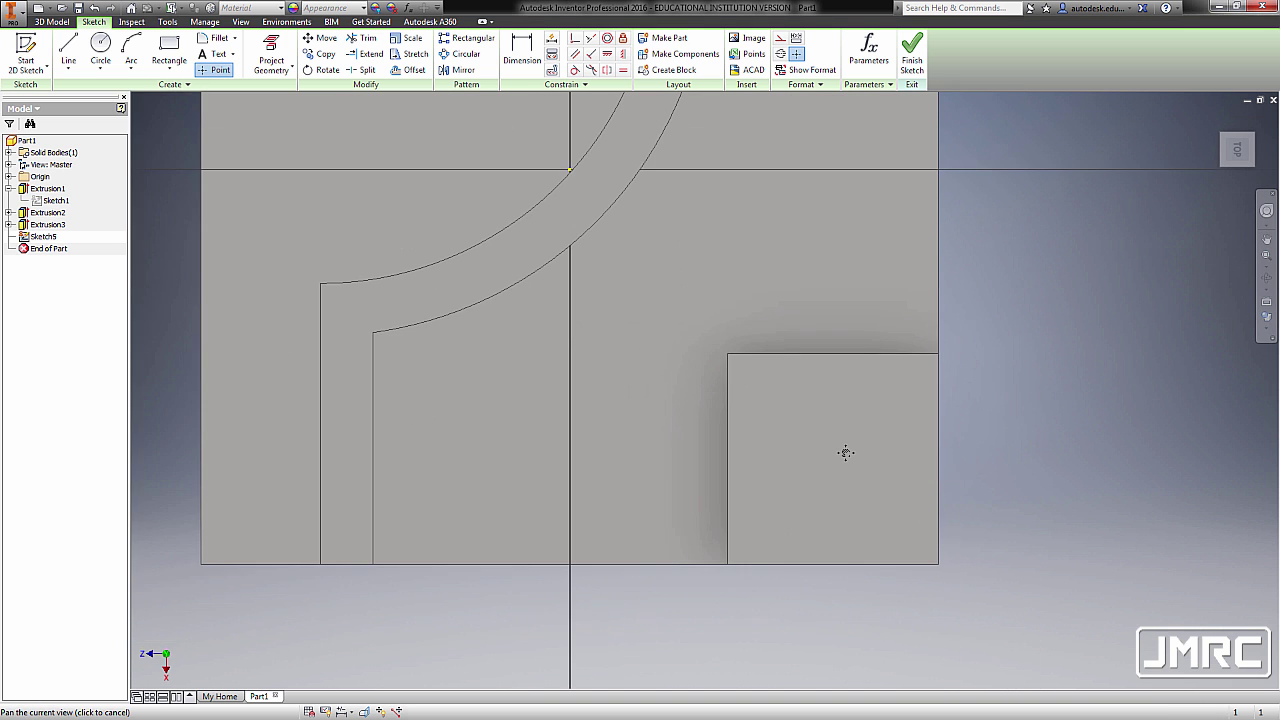
pyautogui.click(857, 442)
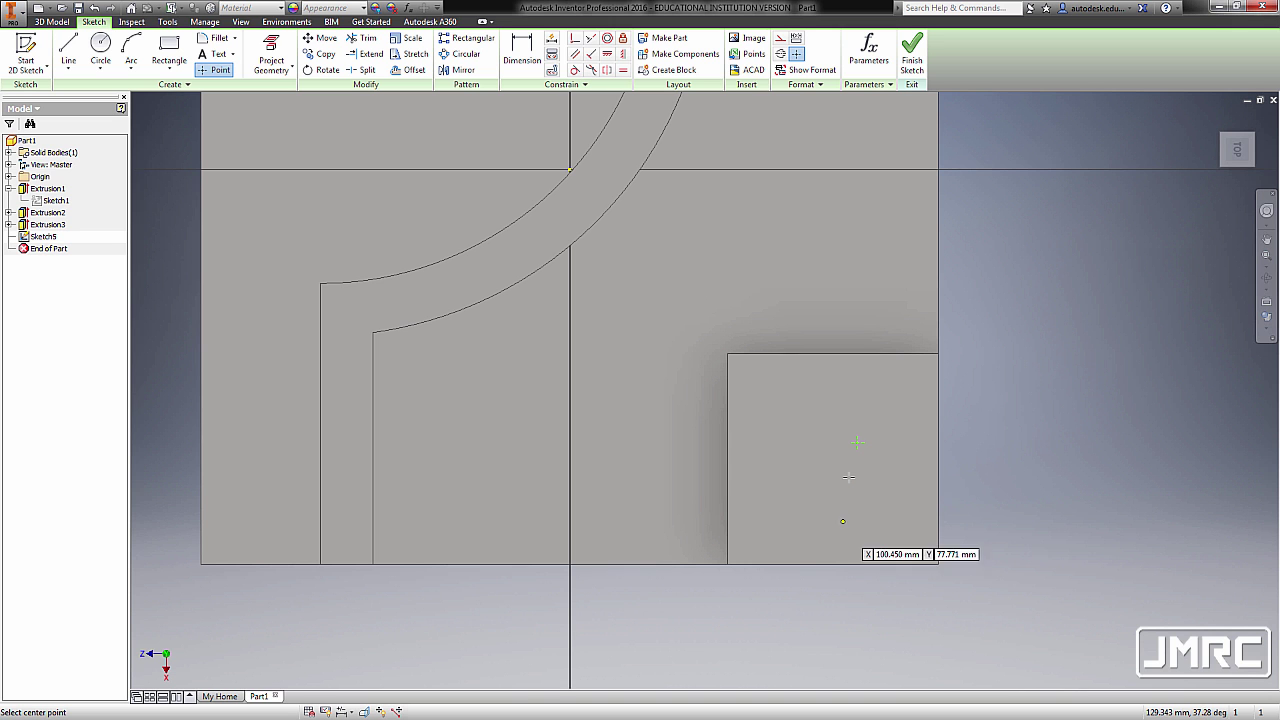
pyautogui.press('Escape')
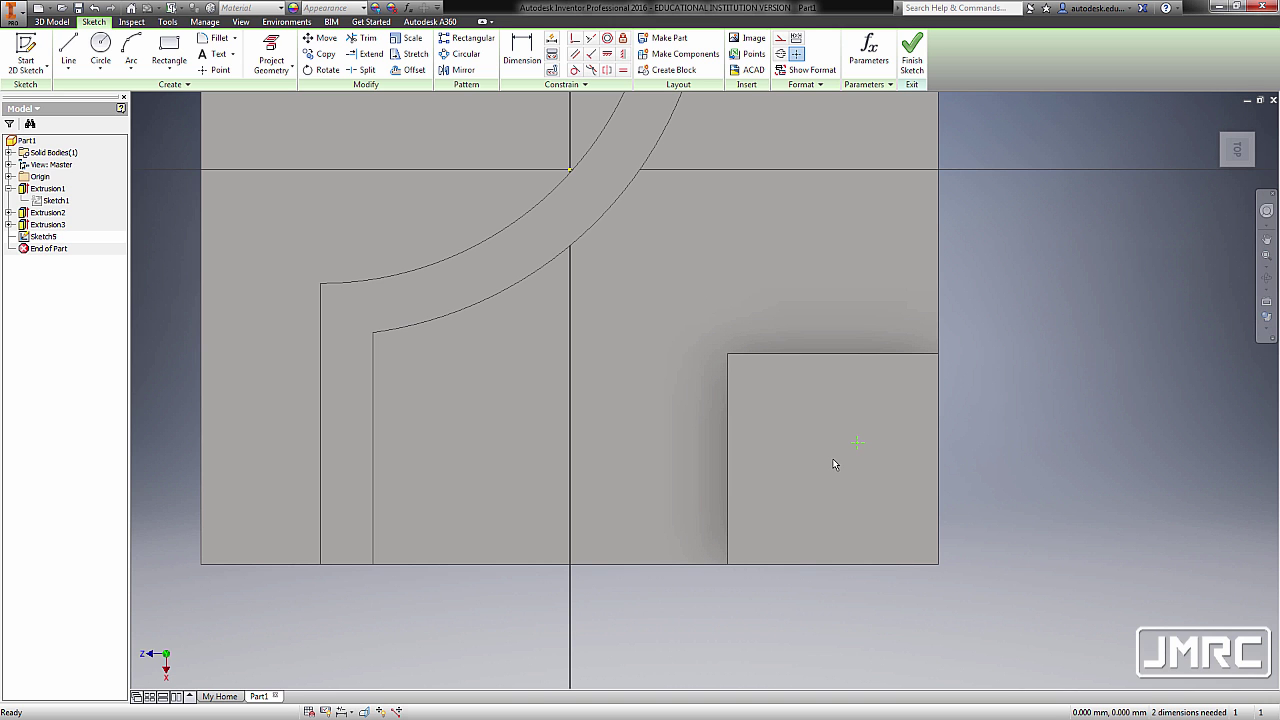
# Draw a diagonal line across the block's face, from just outside its upper-left corner to near its lower-right corner
pyautogui.press('l')
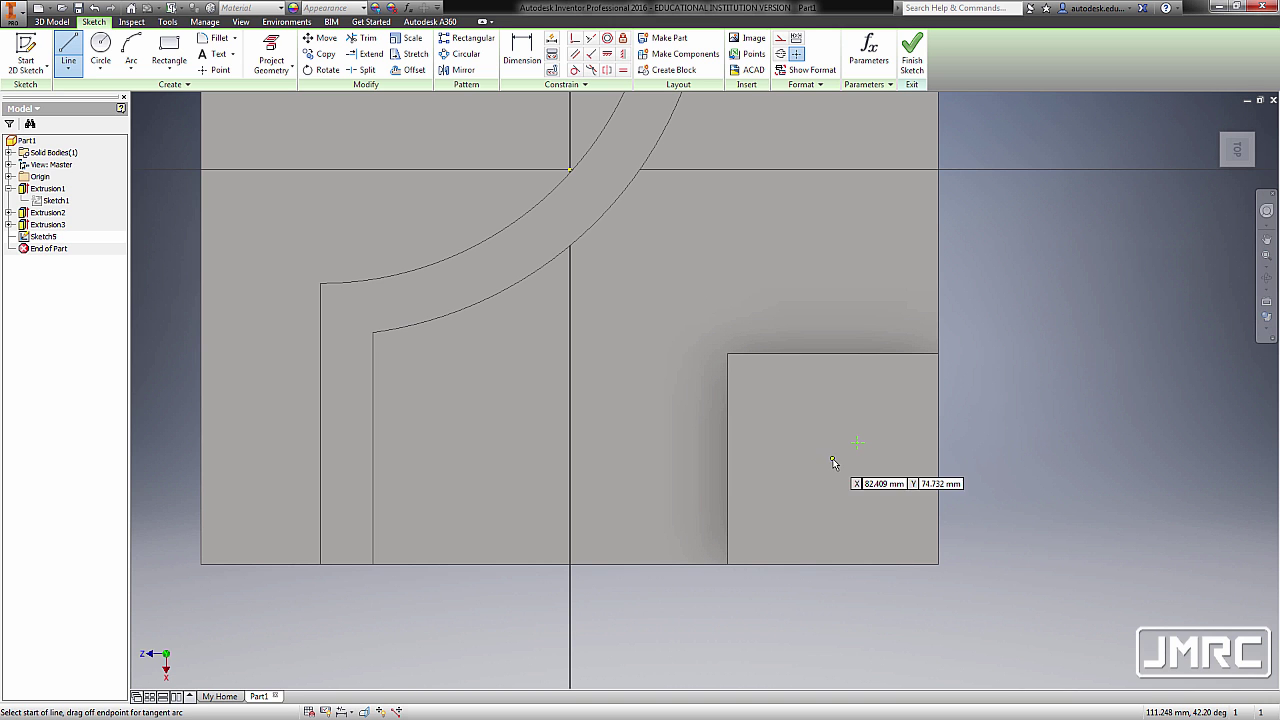
pyautogui.click(712, 354)
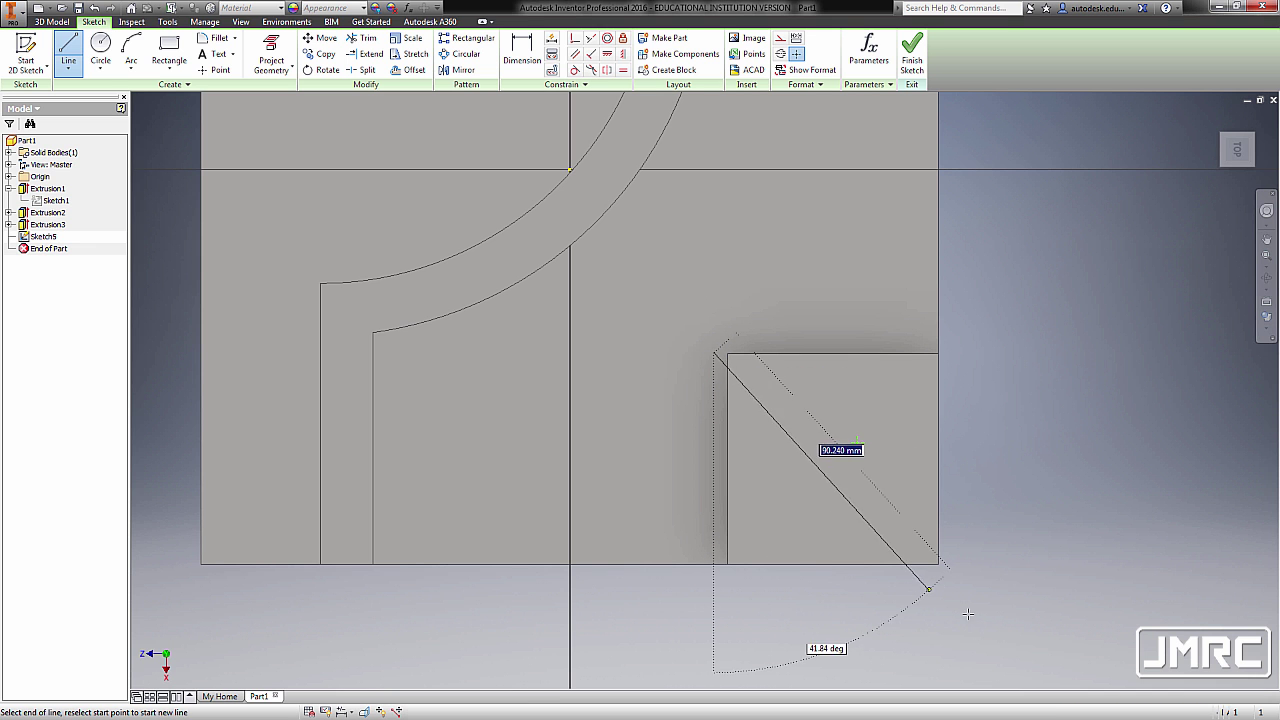
pyautogui.click(939, 566)
pyautogui.press('Escape')
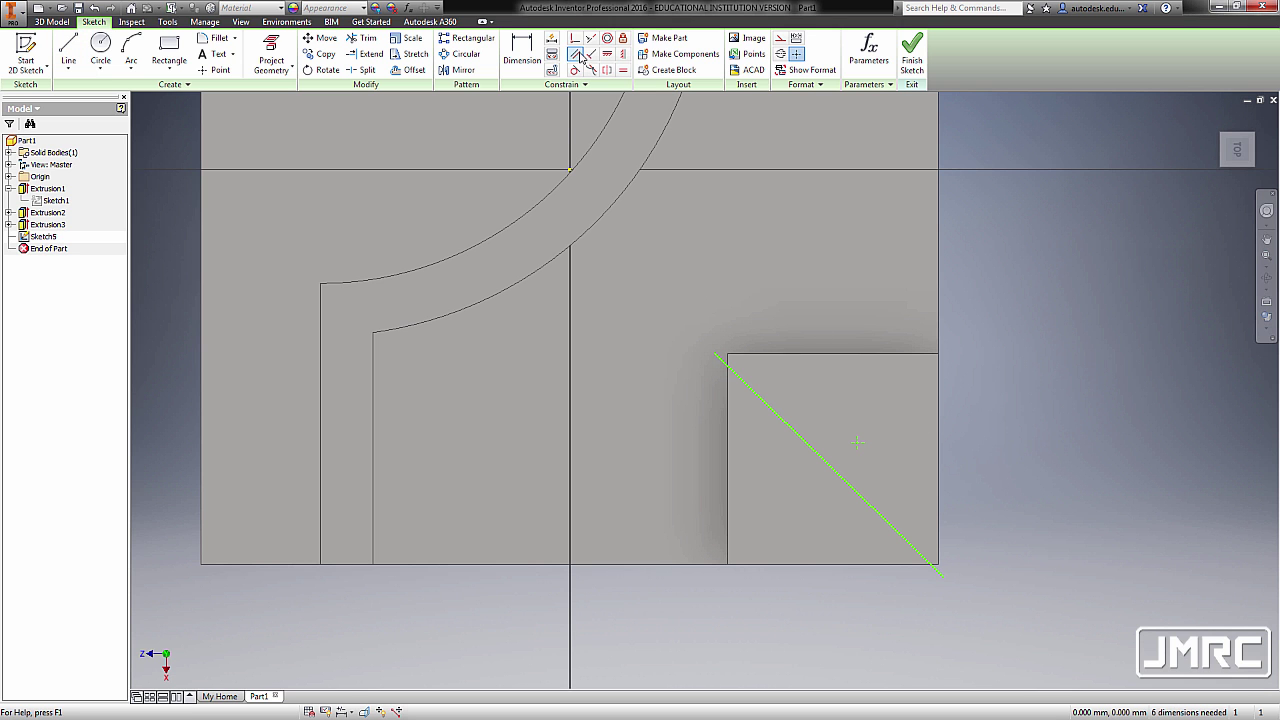
# Make both ends of the diagonal line coincident with the block's upper-left and lower-right corners
pyautogui.click(577, 42)
pyautogui.click(715, 354)
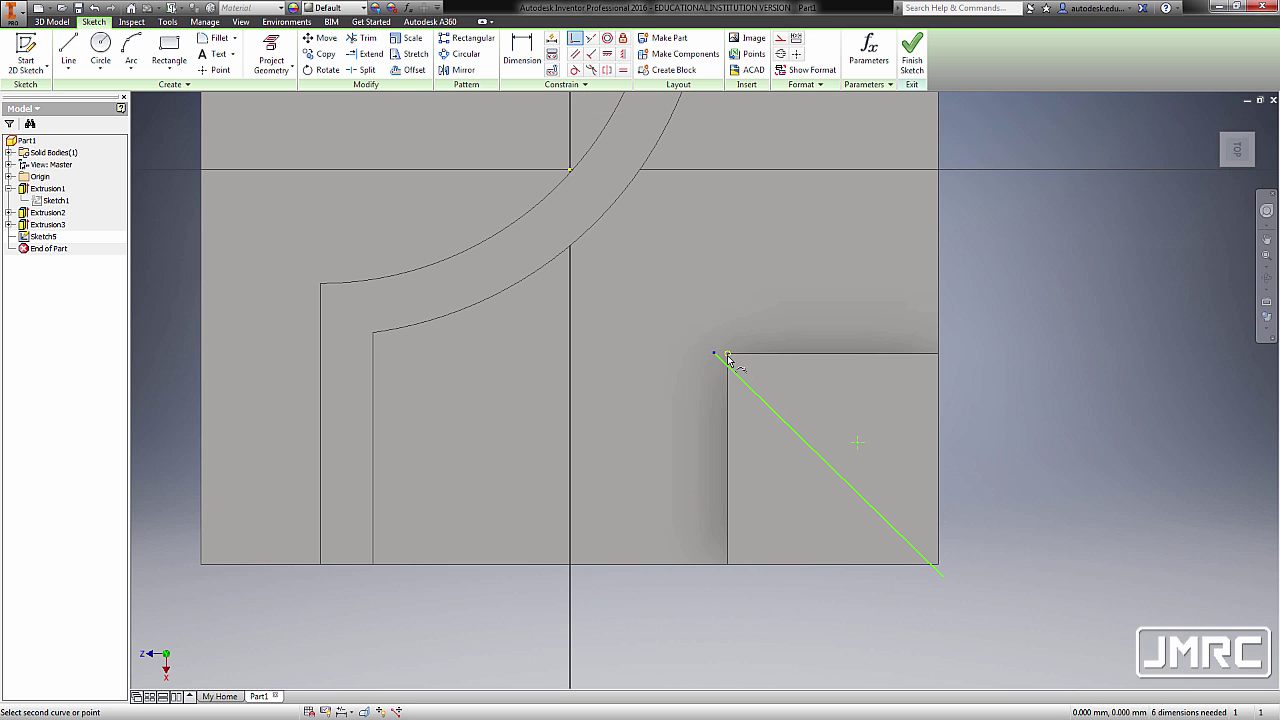
pyautogui.click(728, 355)
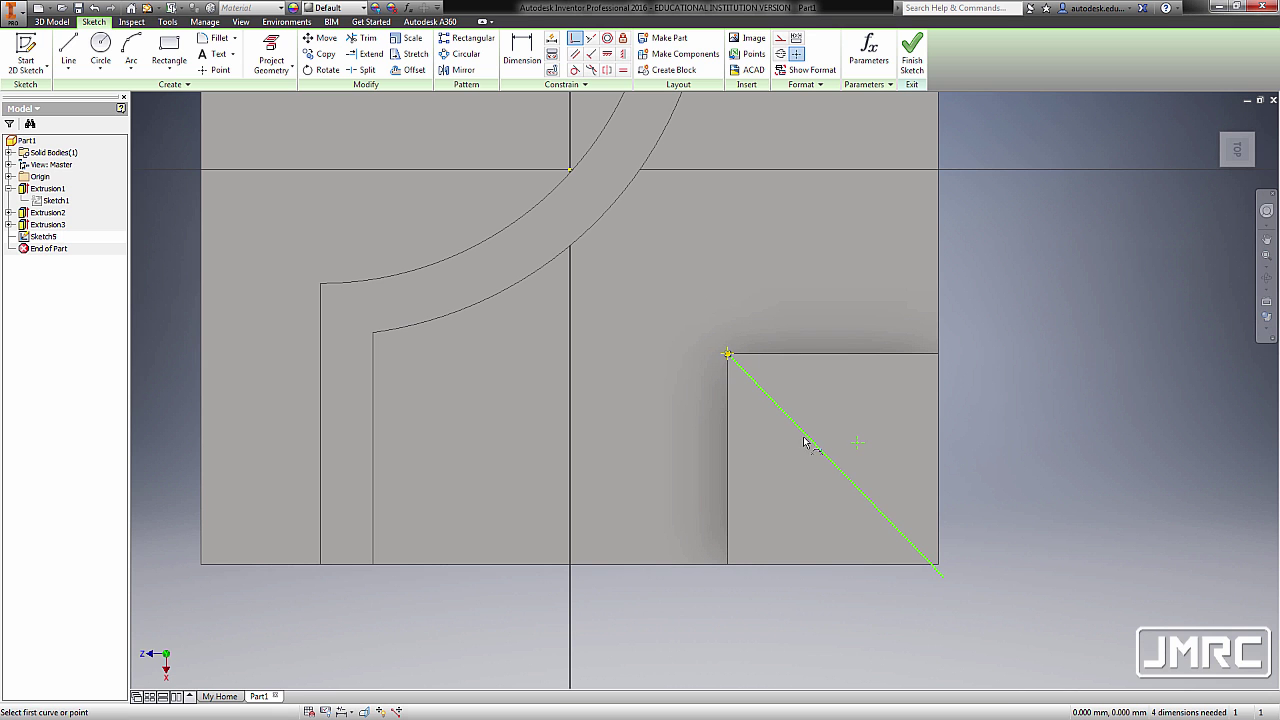
pyautogui.click(943, 580)
pyautogui.click(938, 565)
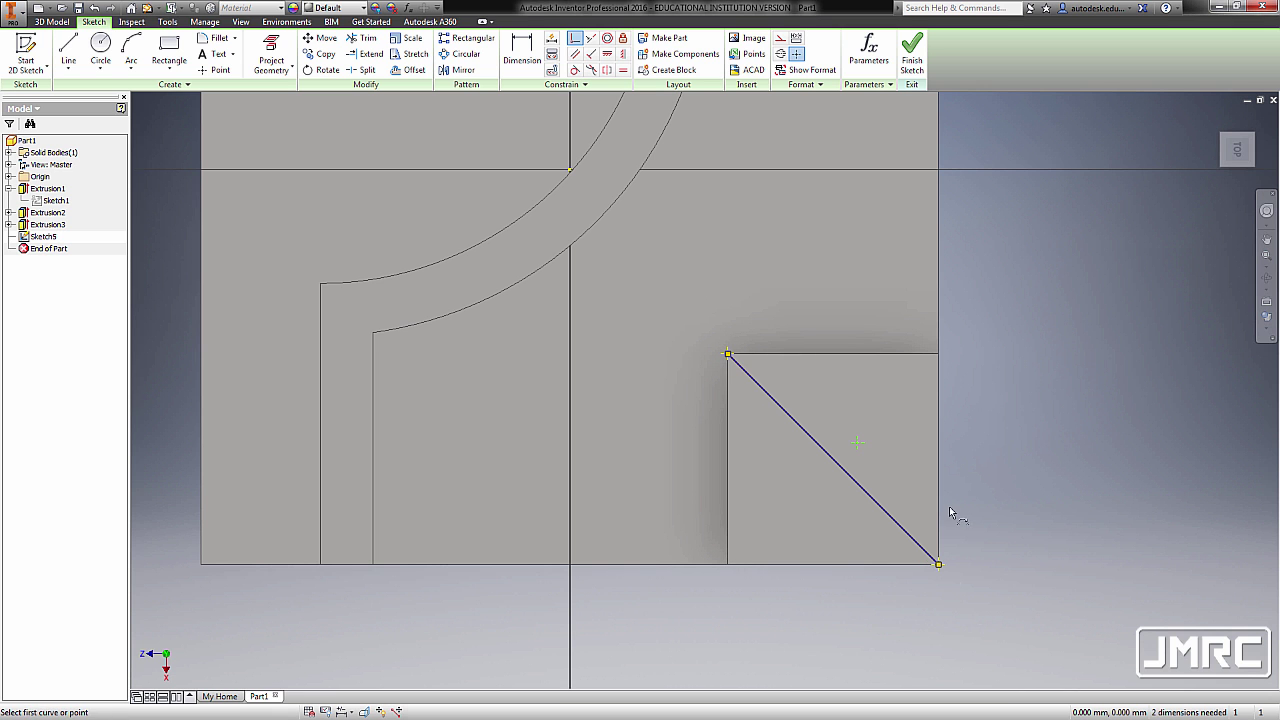
pyautogui.press('Escape')
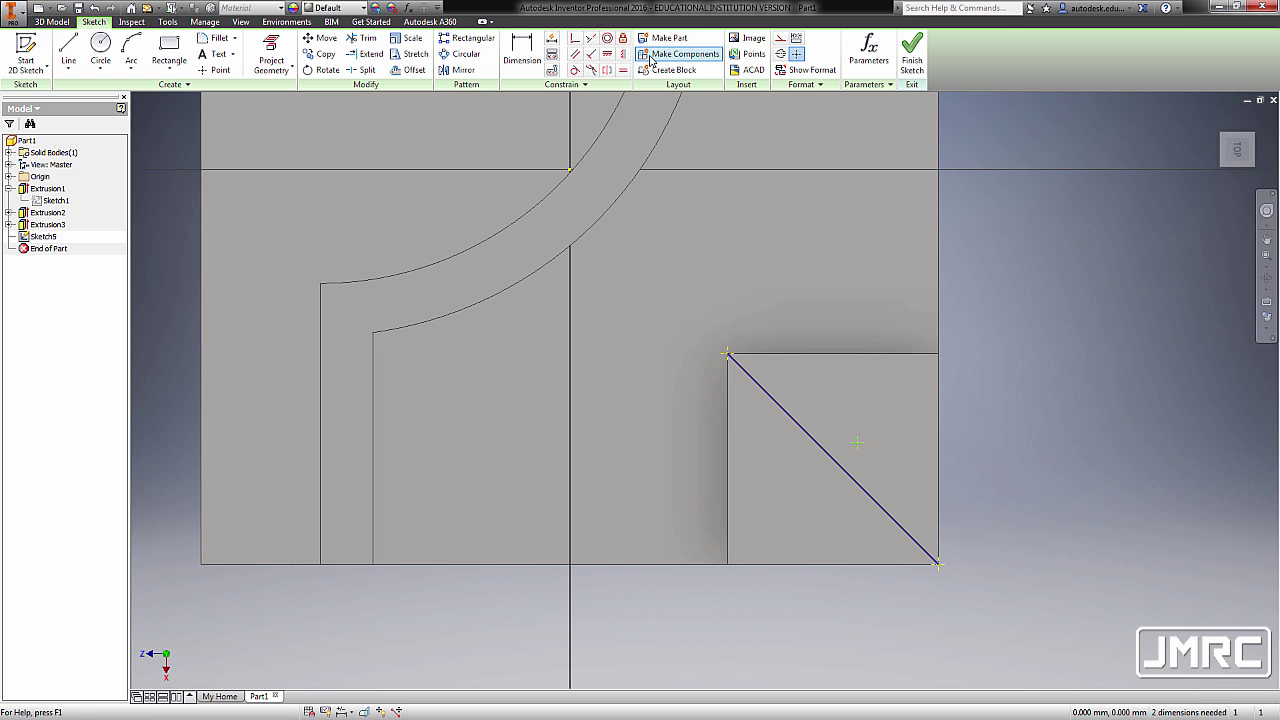
# Make the sketch point coincident with the midpoint of the diagonal line on the corner block
pyautogui.click(576, 41)
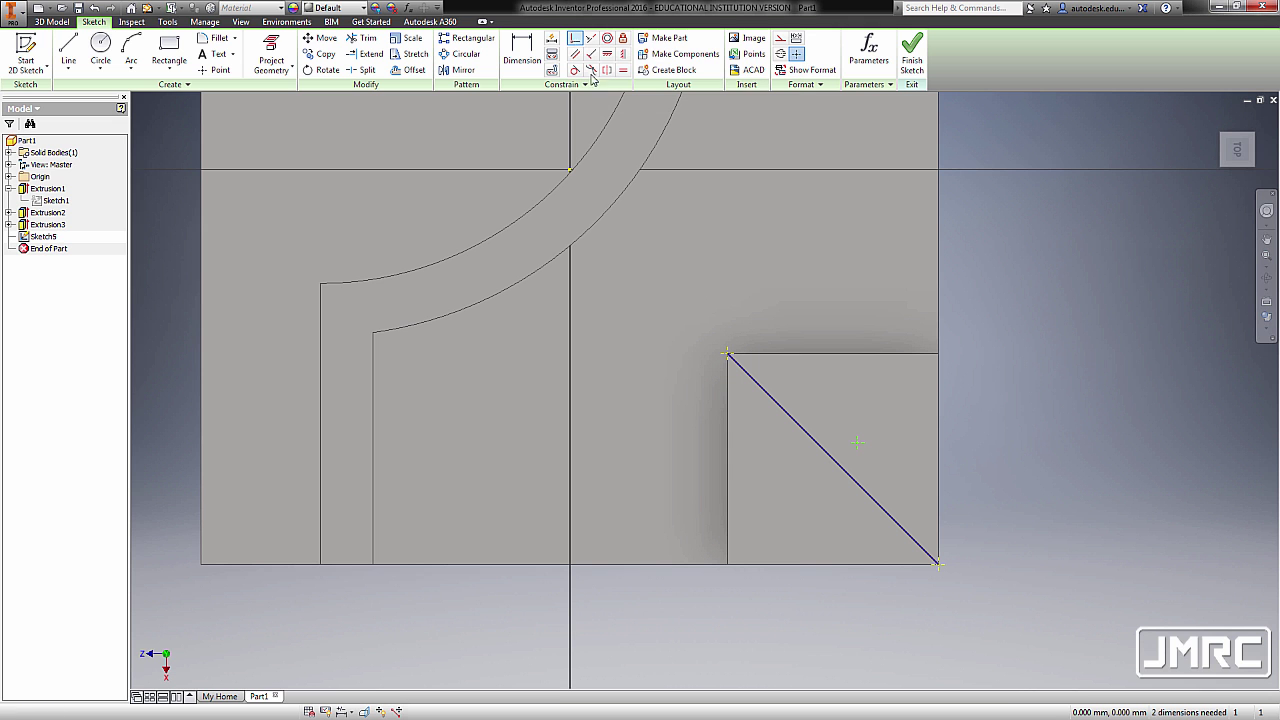
pyautogui.click(858, 452)
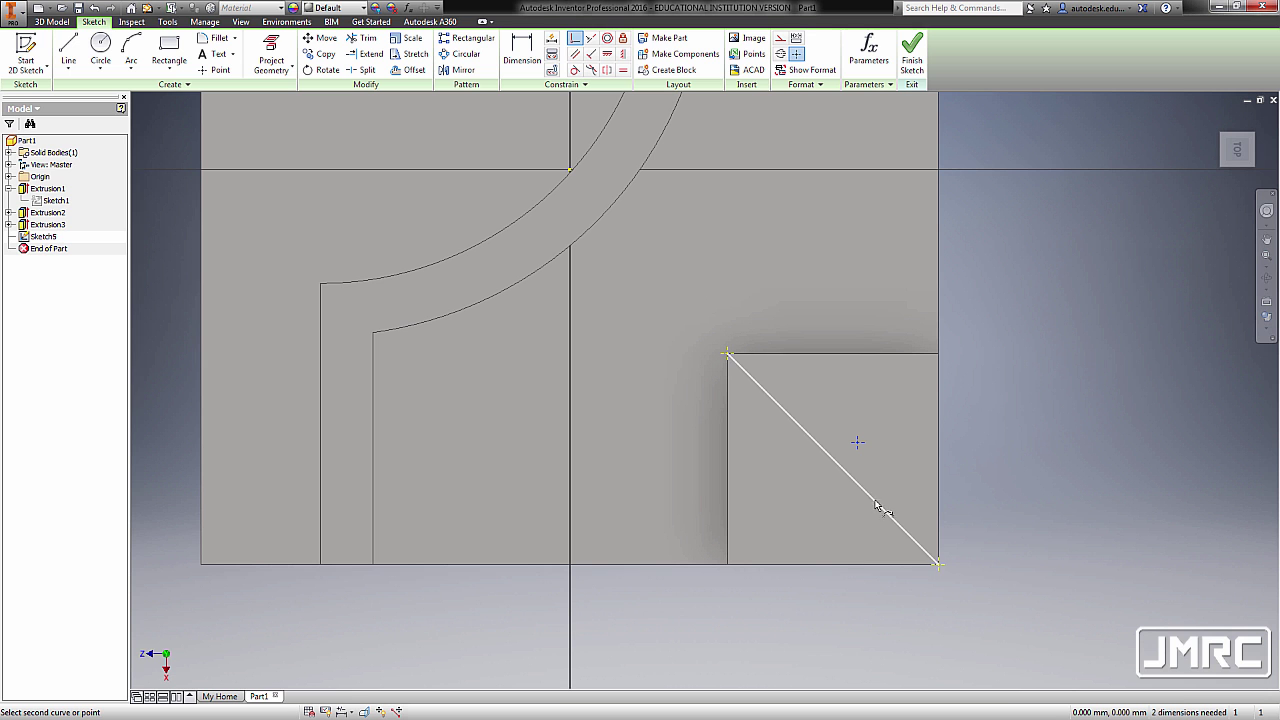
pyautogui.click(833, 460)
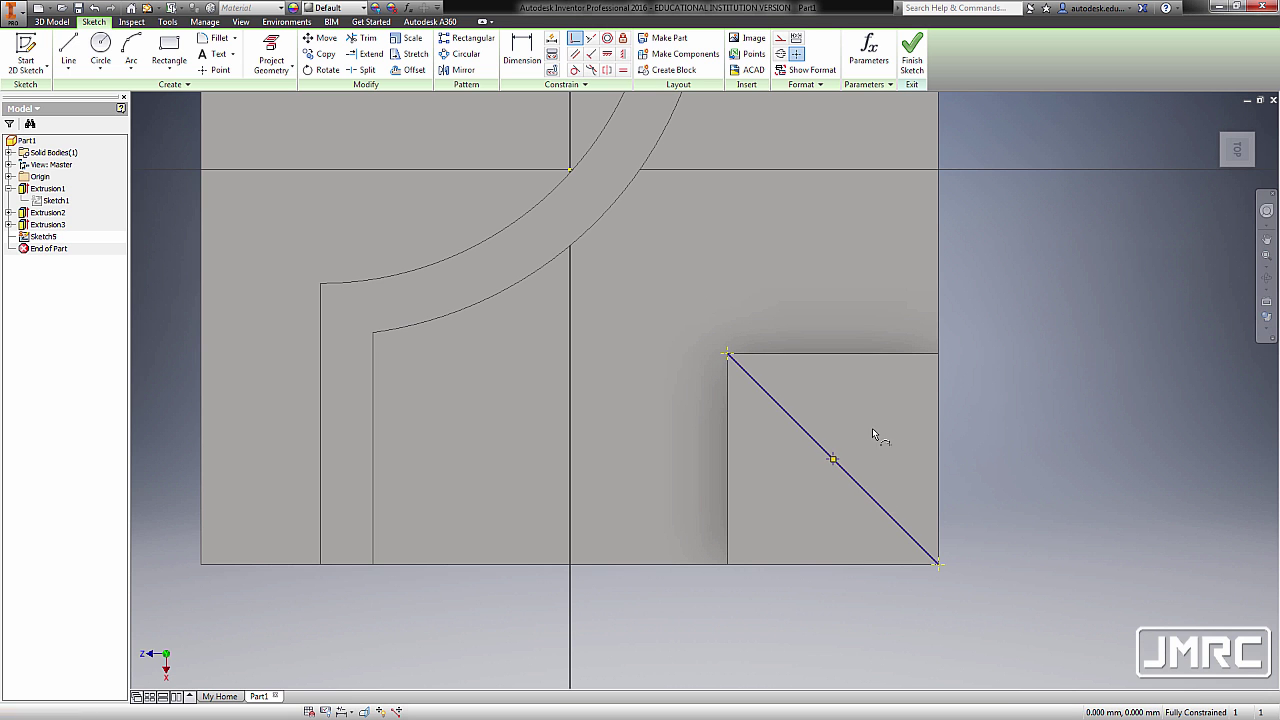
pyautogui.press('Escape')
# Convert the block's diagonal line to construction geometry and finish the sketch
pyautogui.click(840, 479)
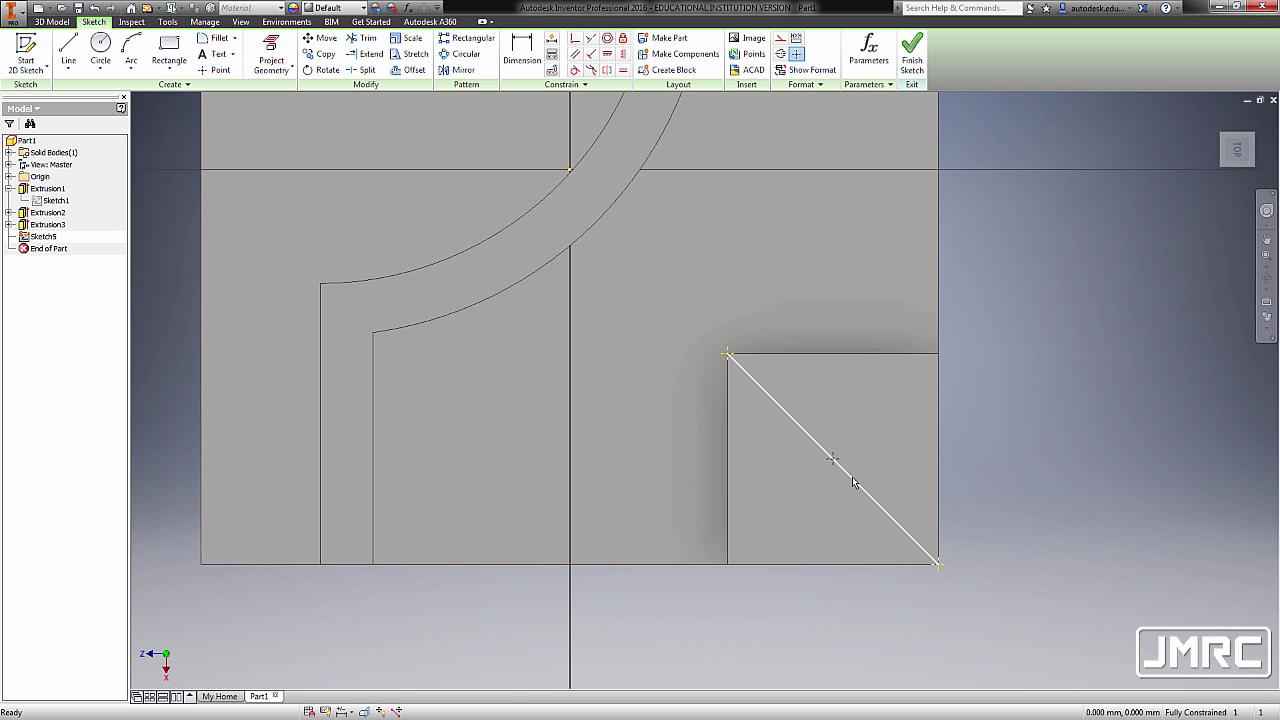
pyautogui.rightClick(877, 402)
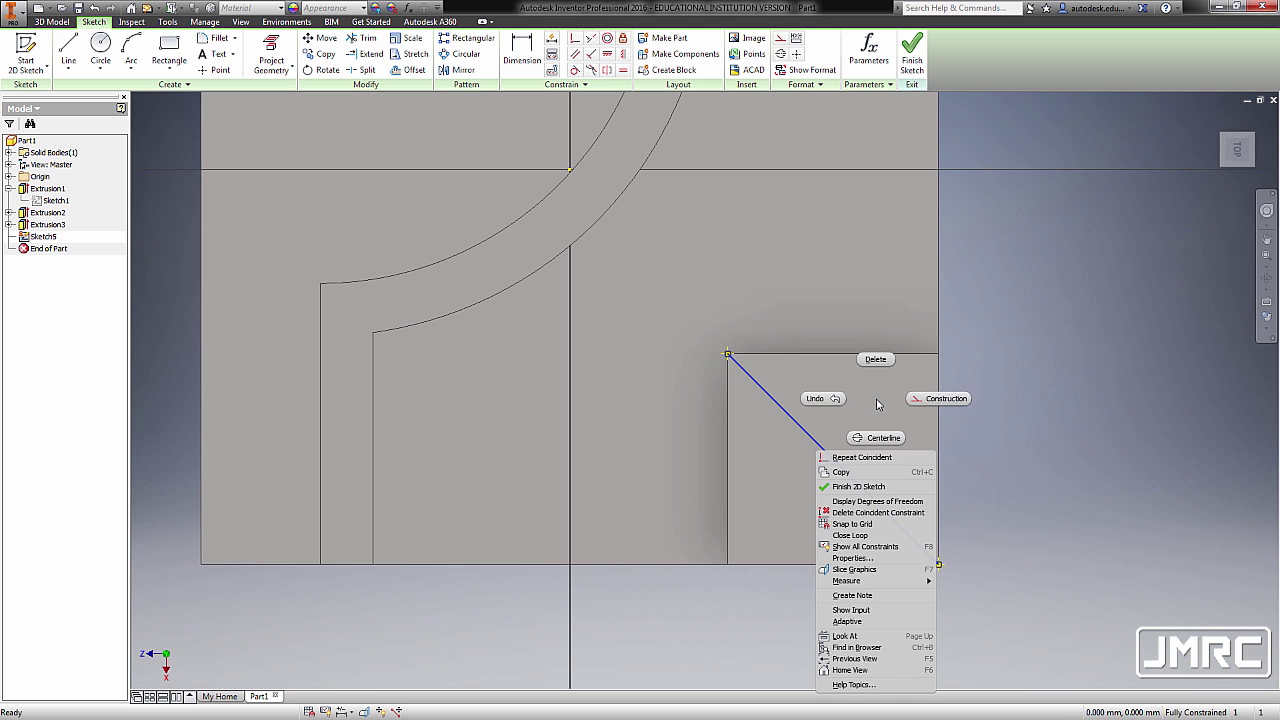
pyautogui.click(929, 400)
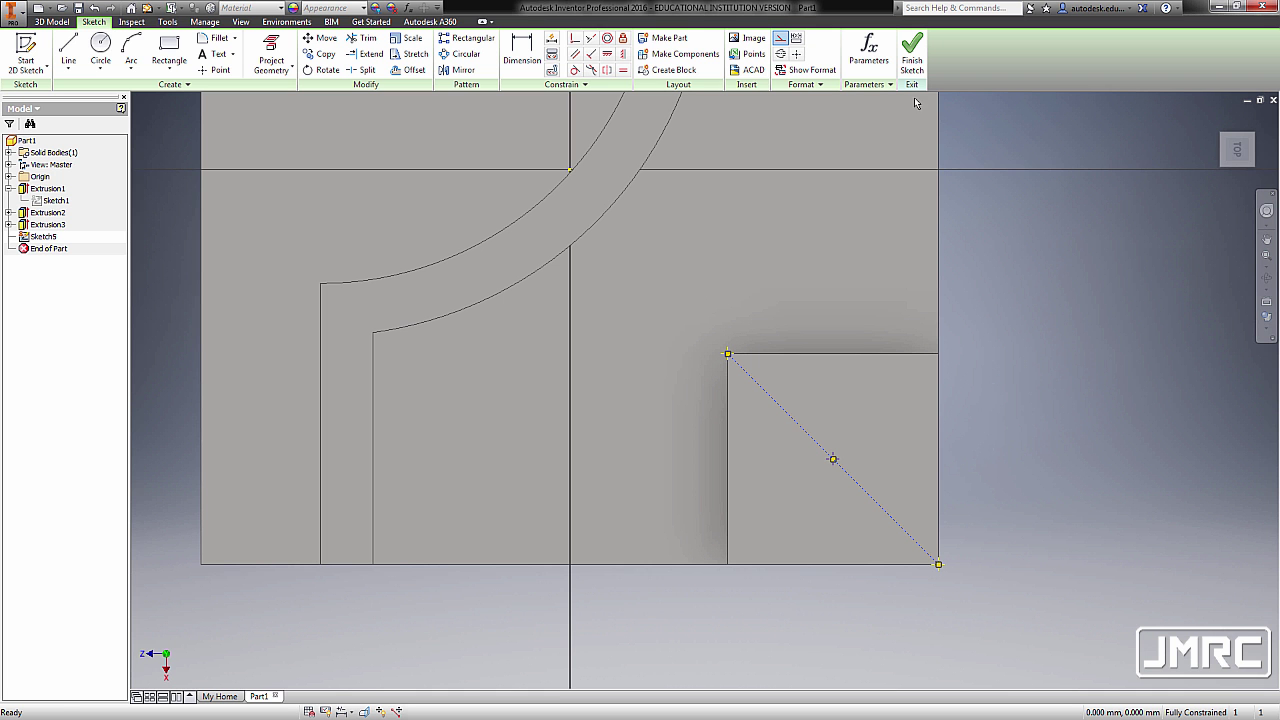
pyautogui.click(912, 62)
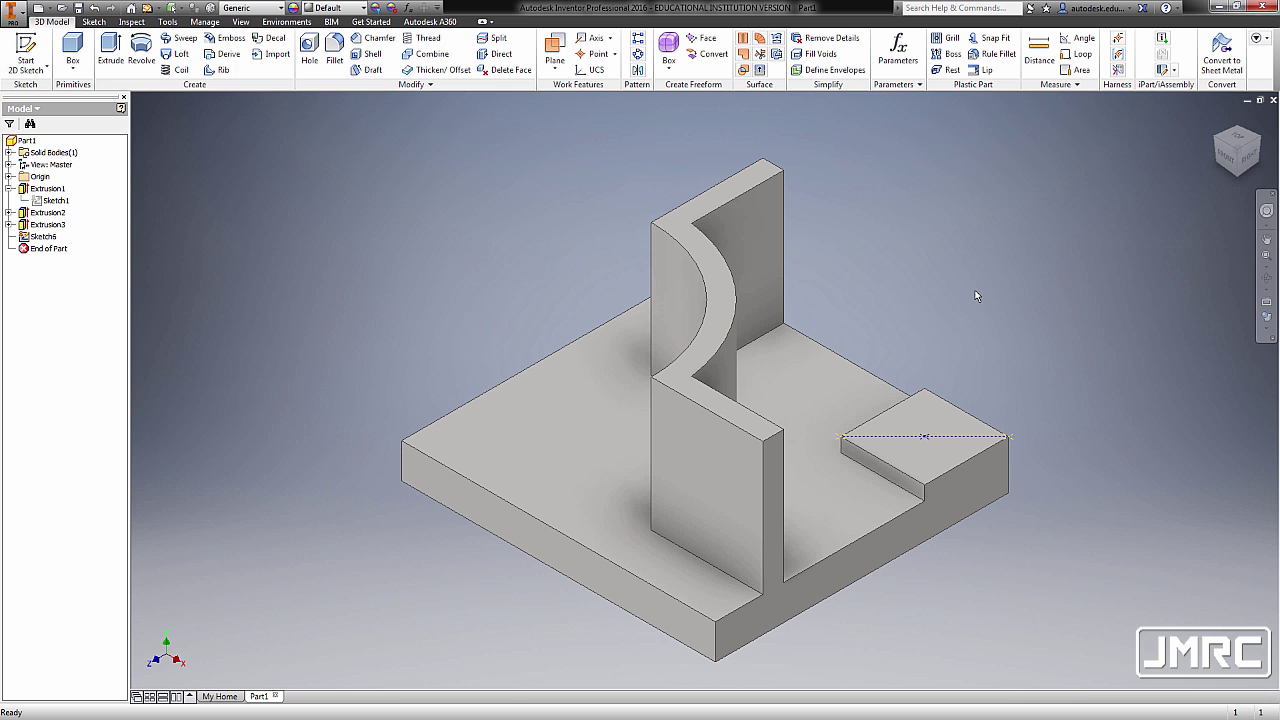
# Create a through-all counterbore hole at the block's centre point, with counterbore diameter 30 mm, counterbore depth 10 mm and hole diameter 15 mm
pyautogui.press('h')
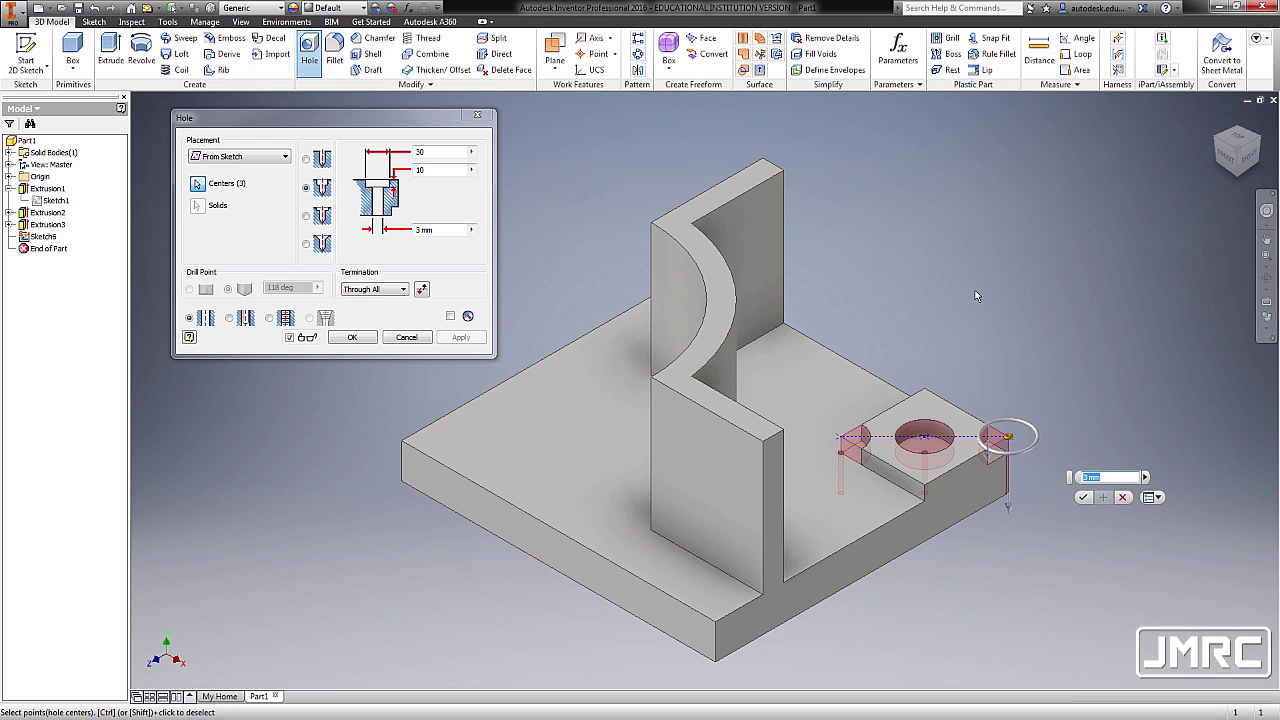
pyautogui.press('Escape')
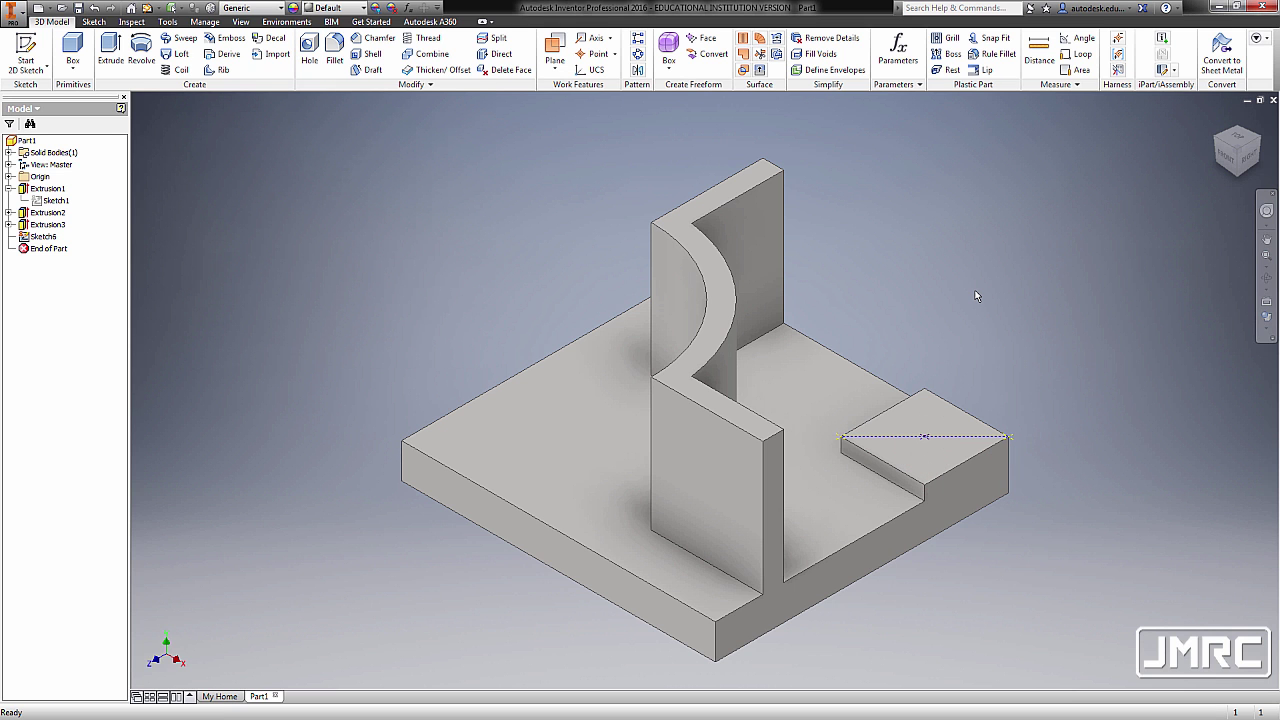
pyautogui.click(928, 438)
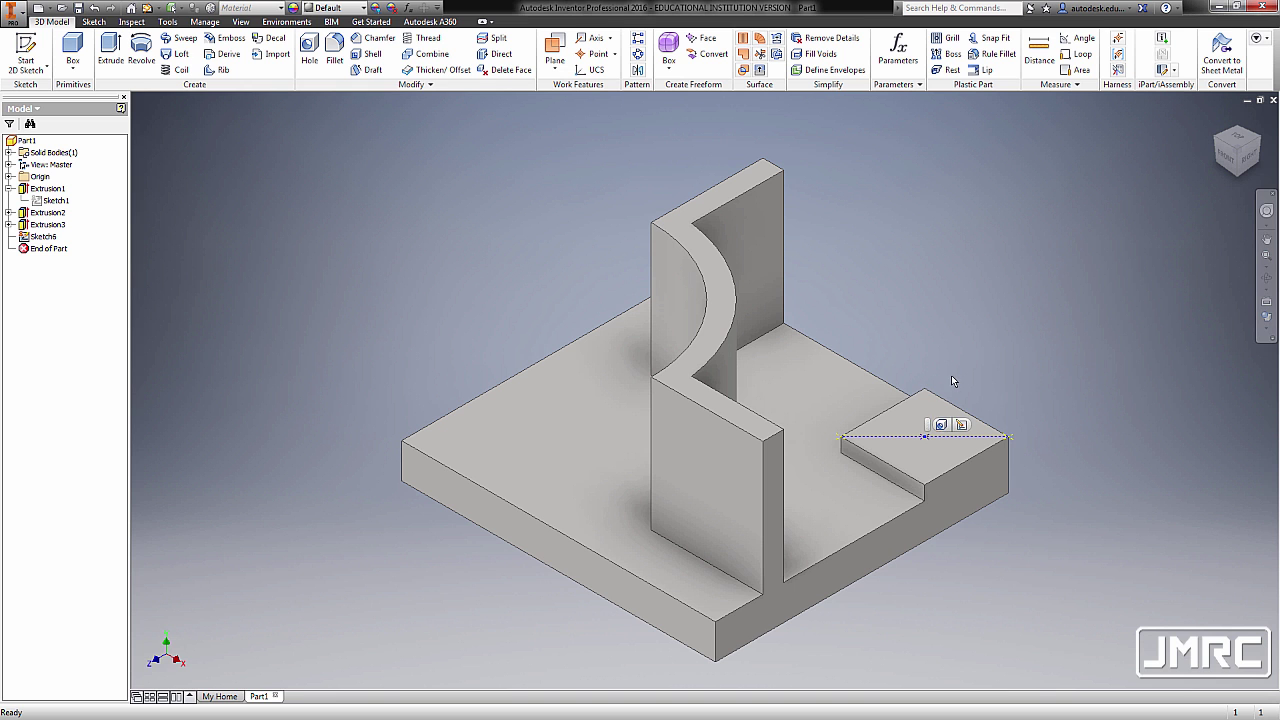
pyautogui.click(941, 427)
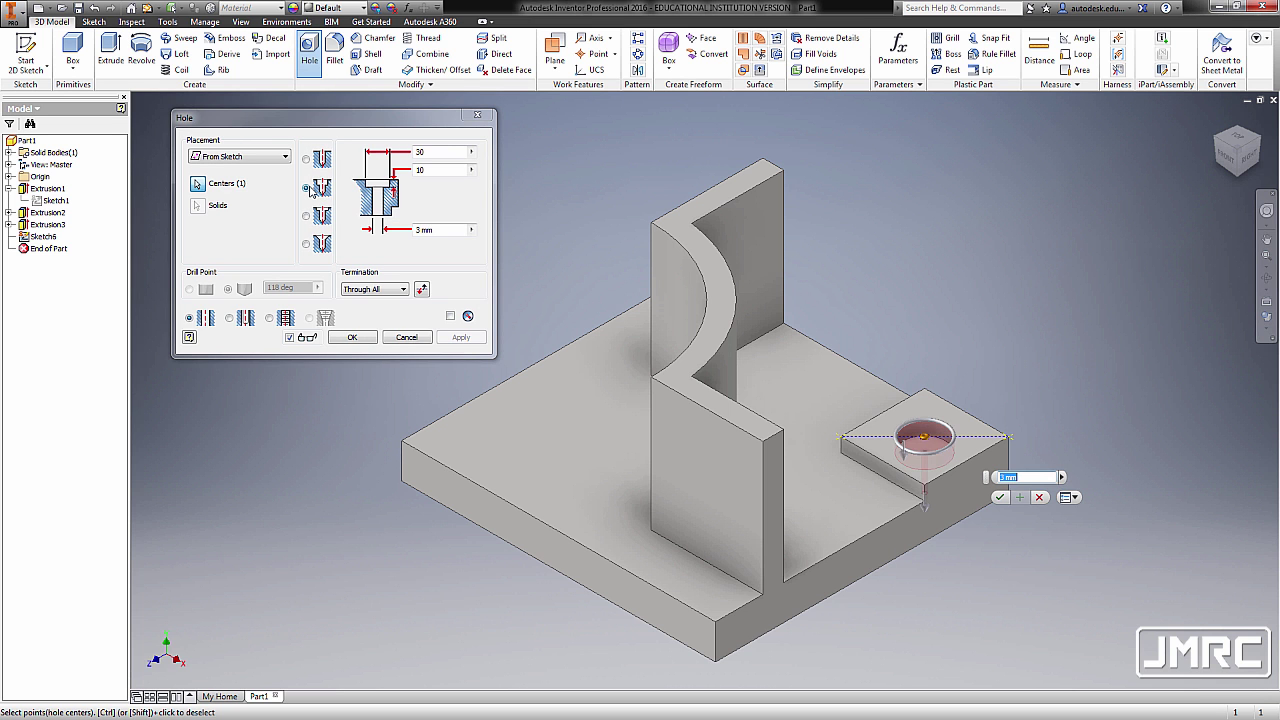
pyautogui.click(425, 151)
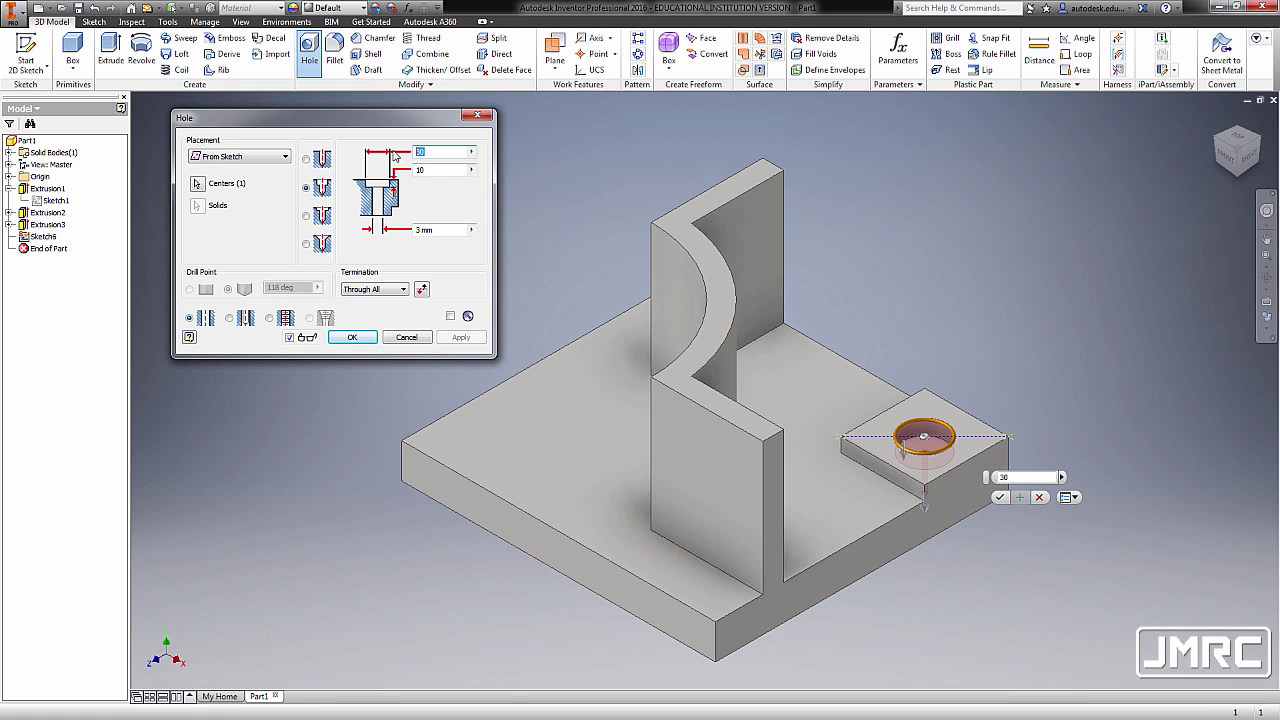
pyautogui.press('Tab')
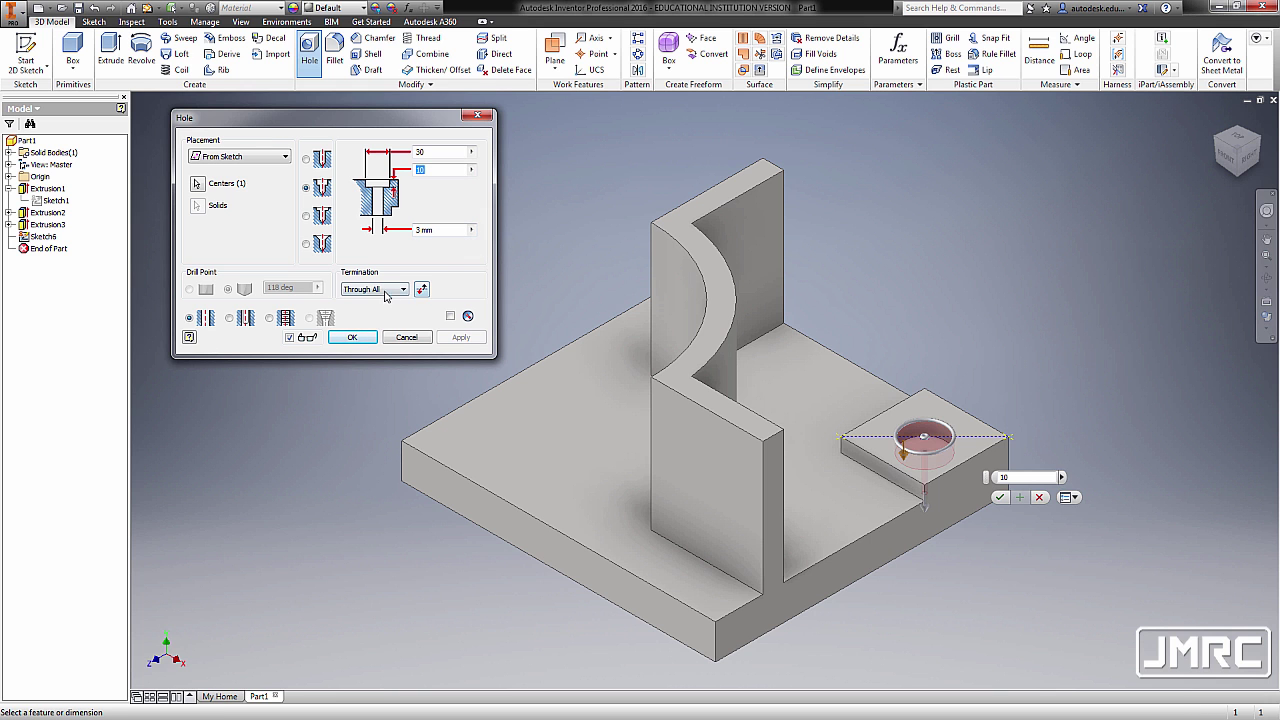
pyautogui.click(385, 290)
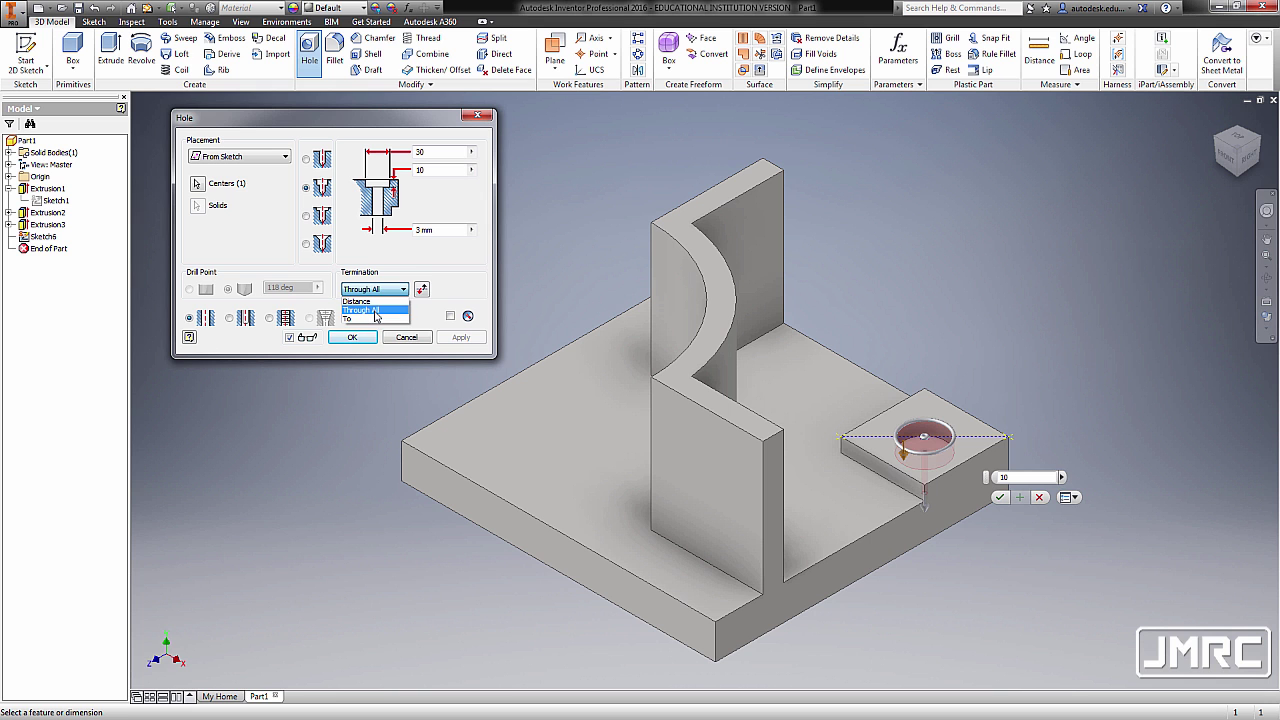
pyautogui.click(376, 310)
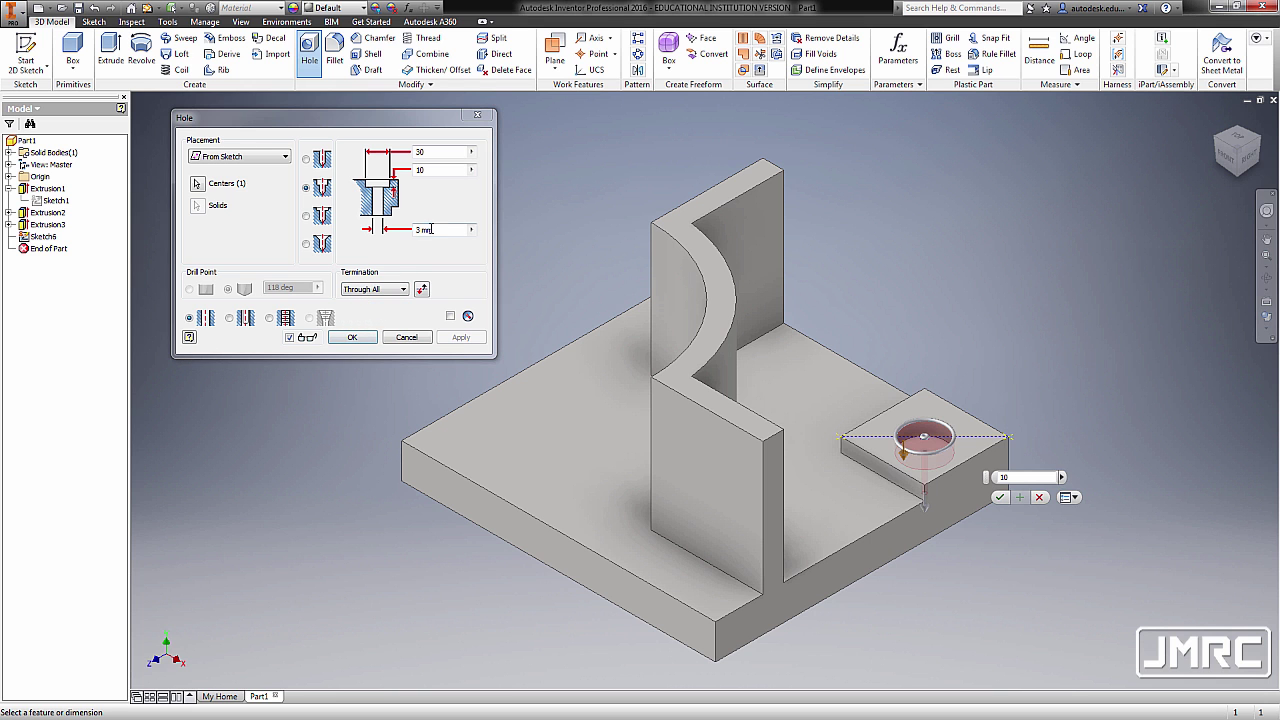
pyautogui.click(437, 232)
pyautogui.write('15')
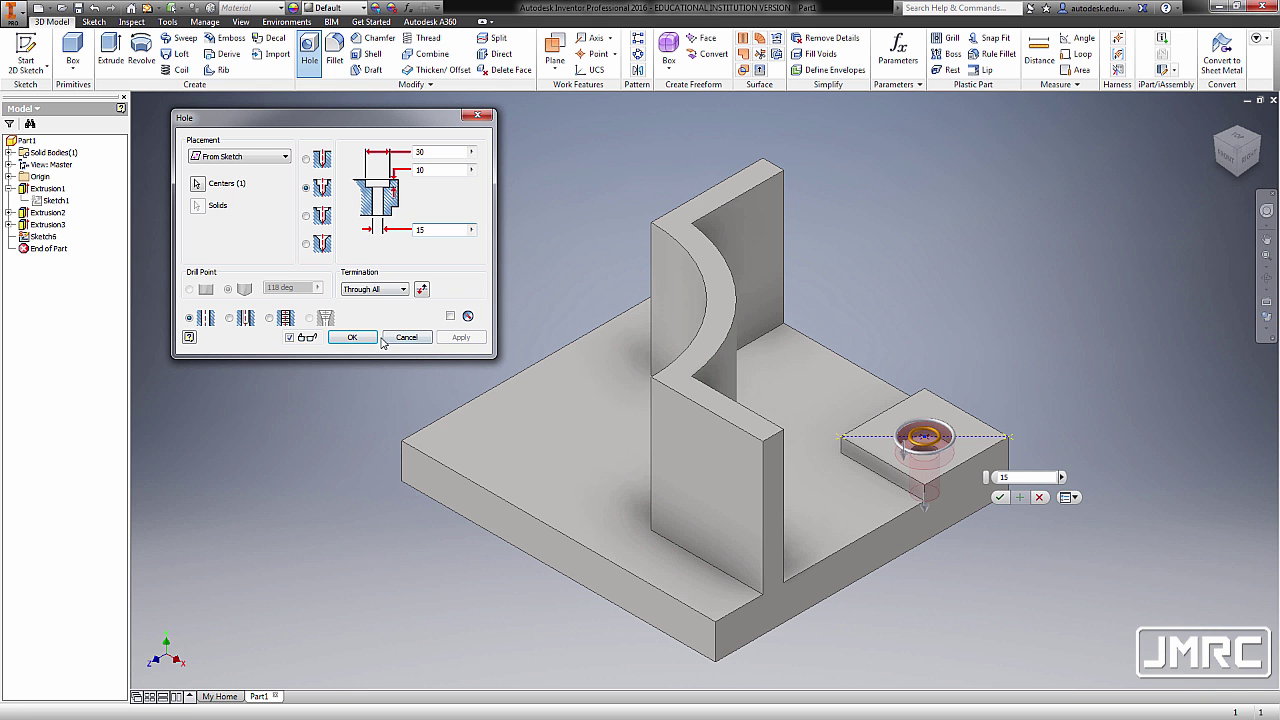
pyautogui.click(355, 340)
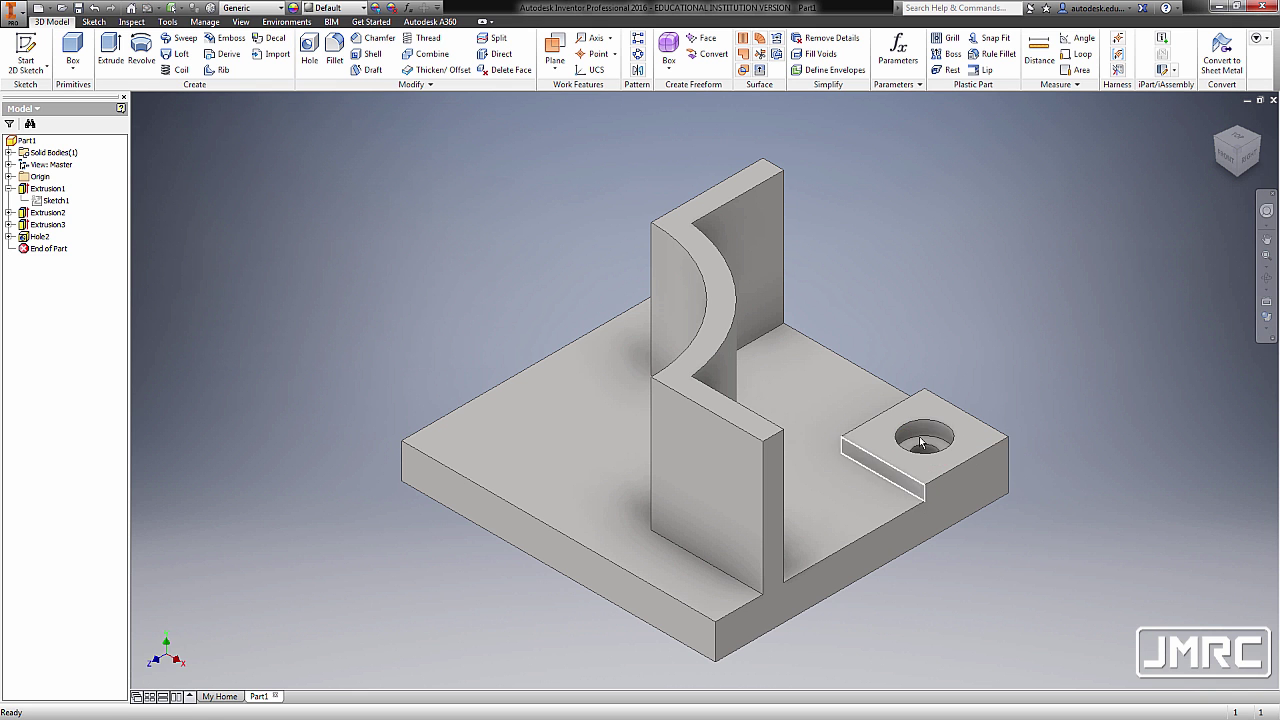
# Fillet the corner block's inner vertical edge, the one facing the curved wall, with a radius of 9 mm
pyautogui.keyDown('shift'); pyautogui.moveTo(790, 410); pyautogui.dragTo(837, 388, button='middle'); pyautogui.keyUp('shift')
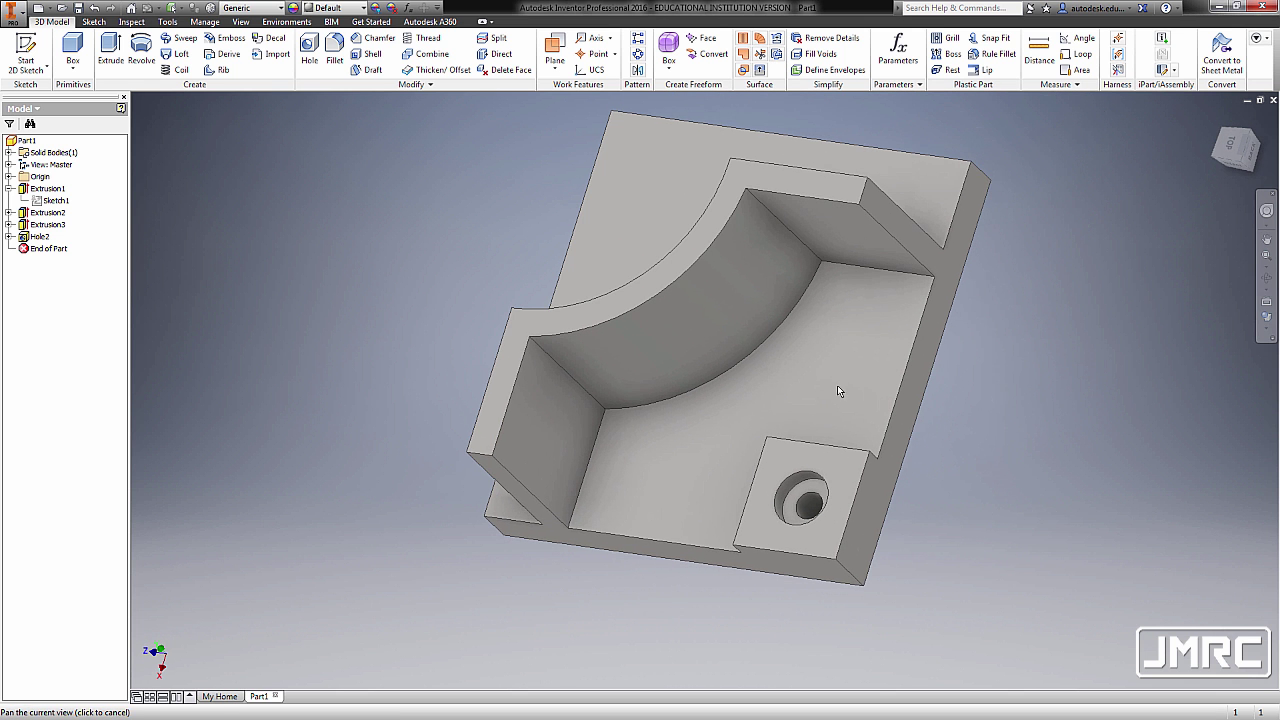
pyautogui.click(1217, 119)
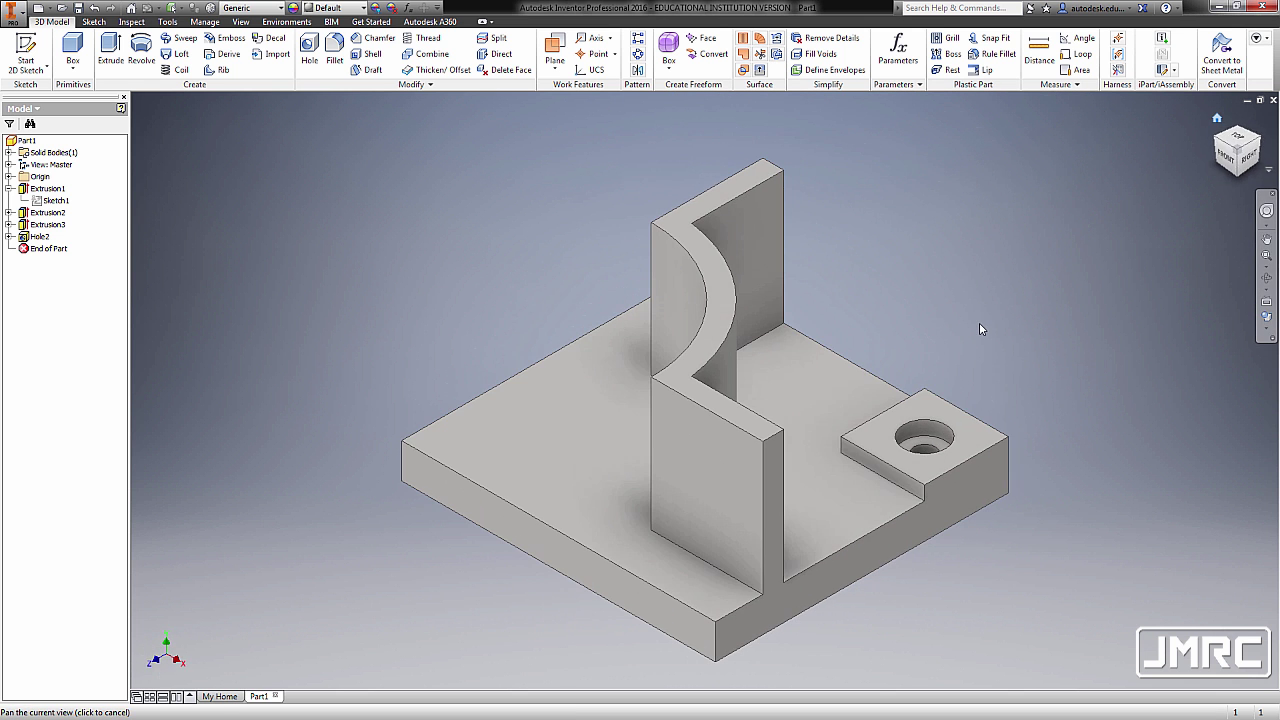
pyautogui.keyDown('shift'); pyautogui.moveTo(899, 333); pyautogui.dragTo(806, 428, button='middle'); pyautogui.keyUp('shift')
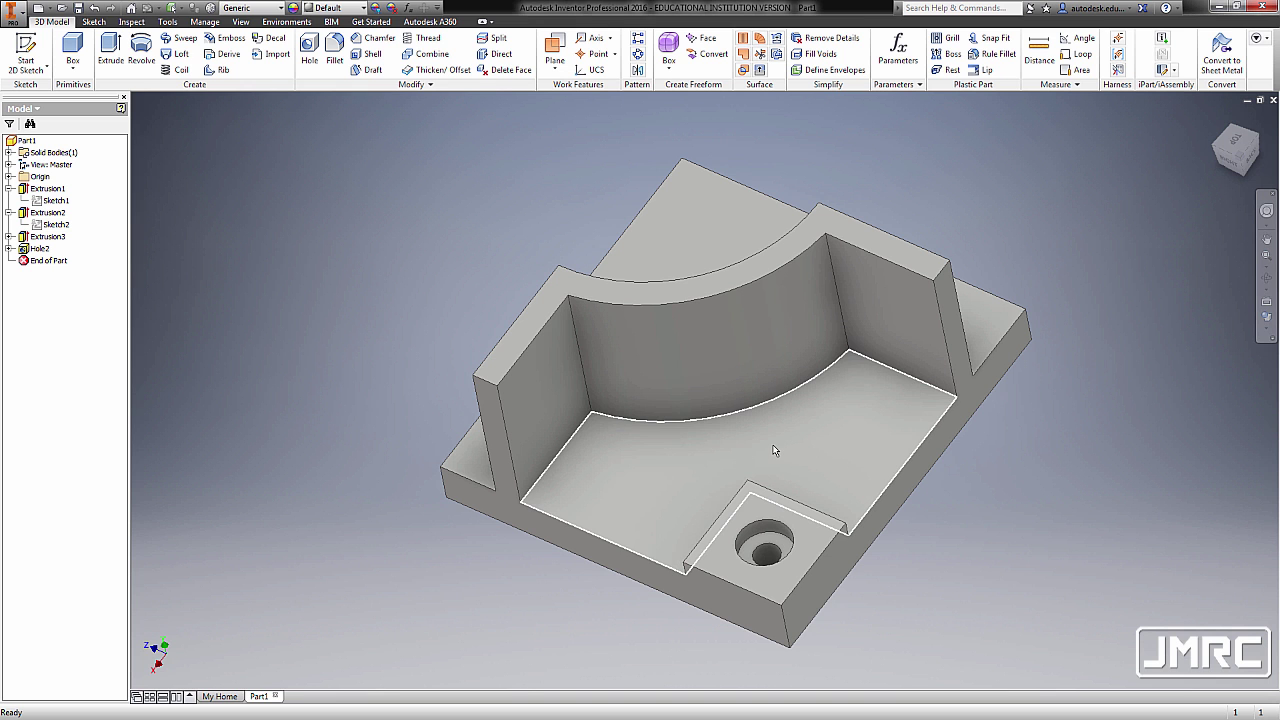
pyautogui.moveTo(770, 446); pyautogui.dragTo(891, 397, button='middle')
pyautogui.scroll(-1, 780, 397)
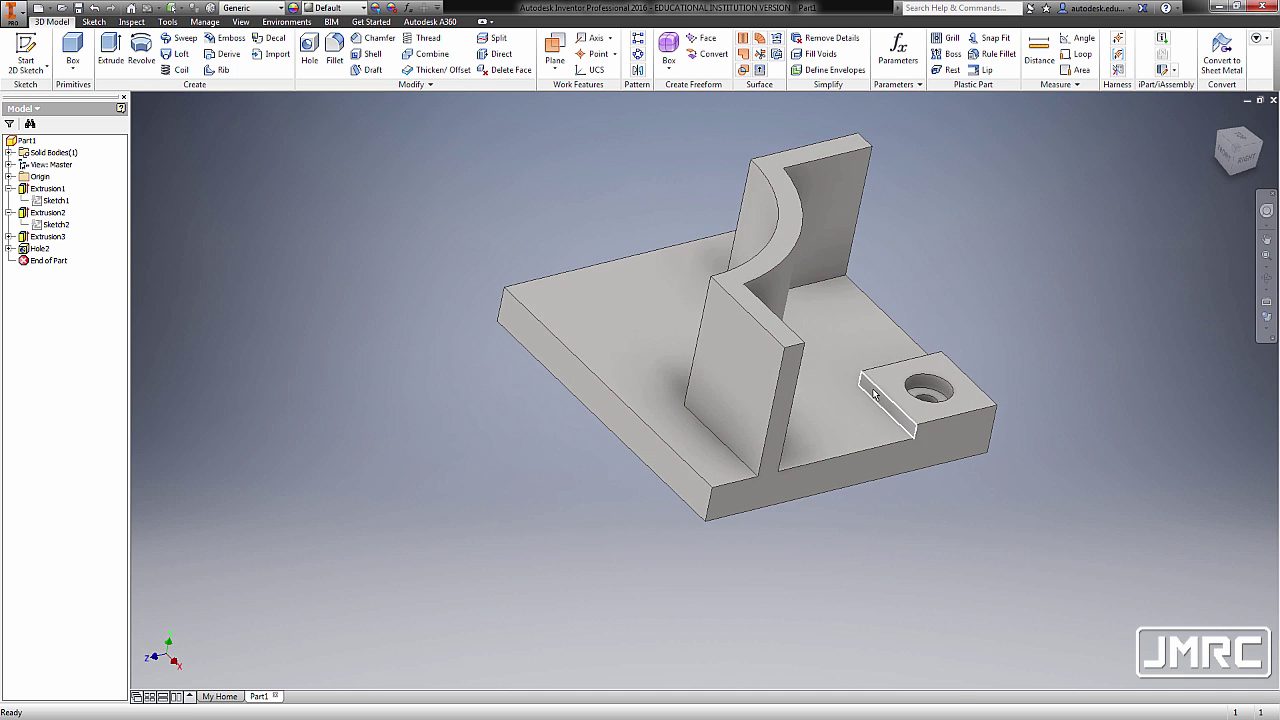
pyautogui.scroll(5, 885, 388)
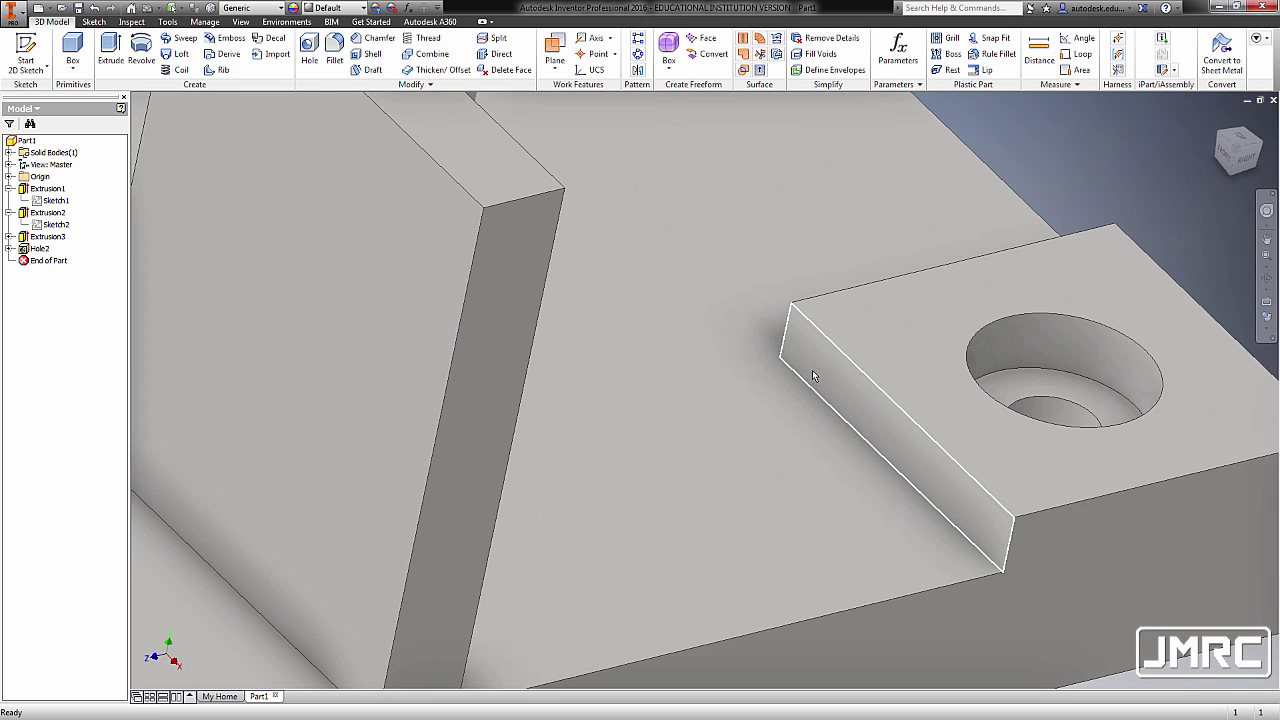
pyautogui.click(789, 317)
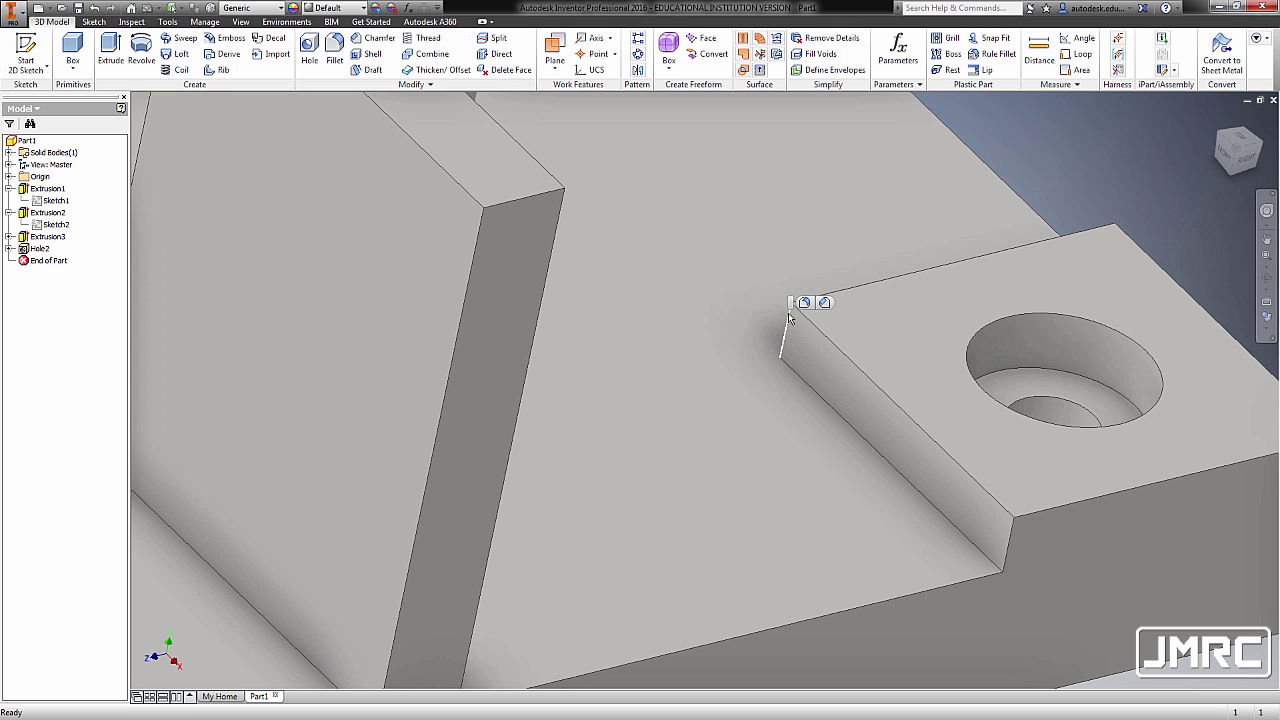
pyautogui.click(805, 303)
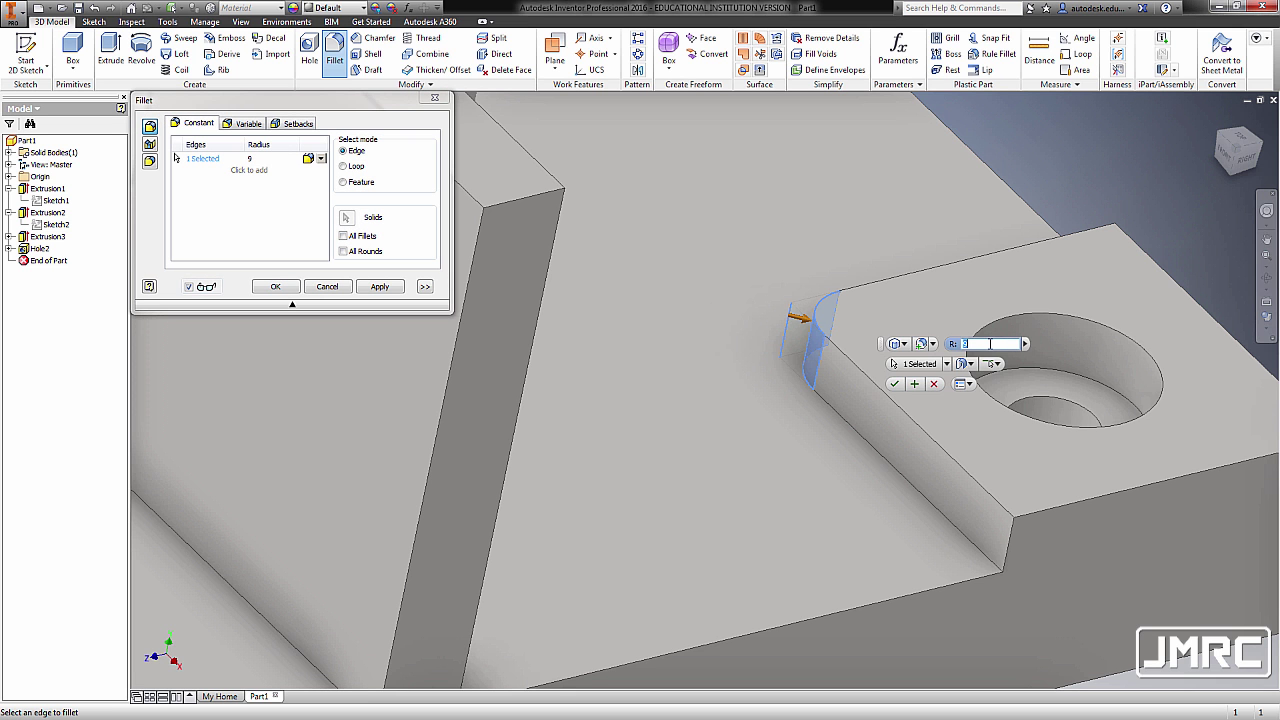
pyautogui.click(967, 343)
pyautogui.click(897, 386)
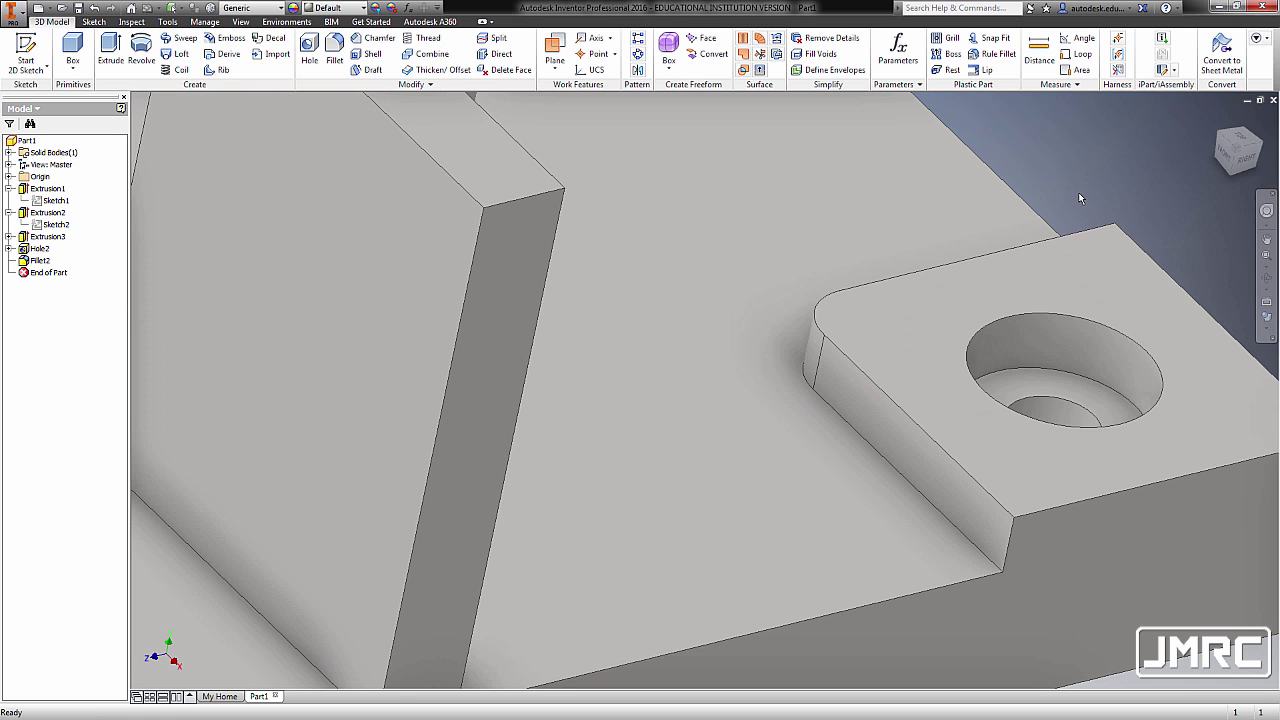
# Start a 2D sketch on the floor face between the curved wall and corner block, with the block at the lower right of the view
pyautogui.click(1216, 118)
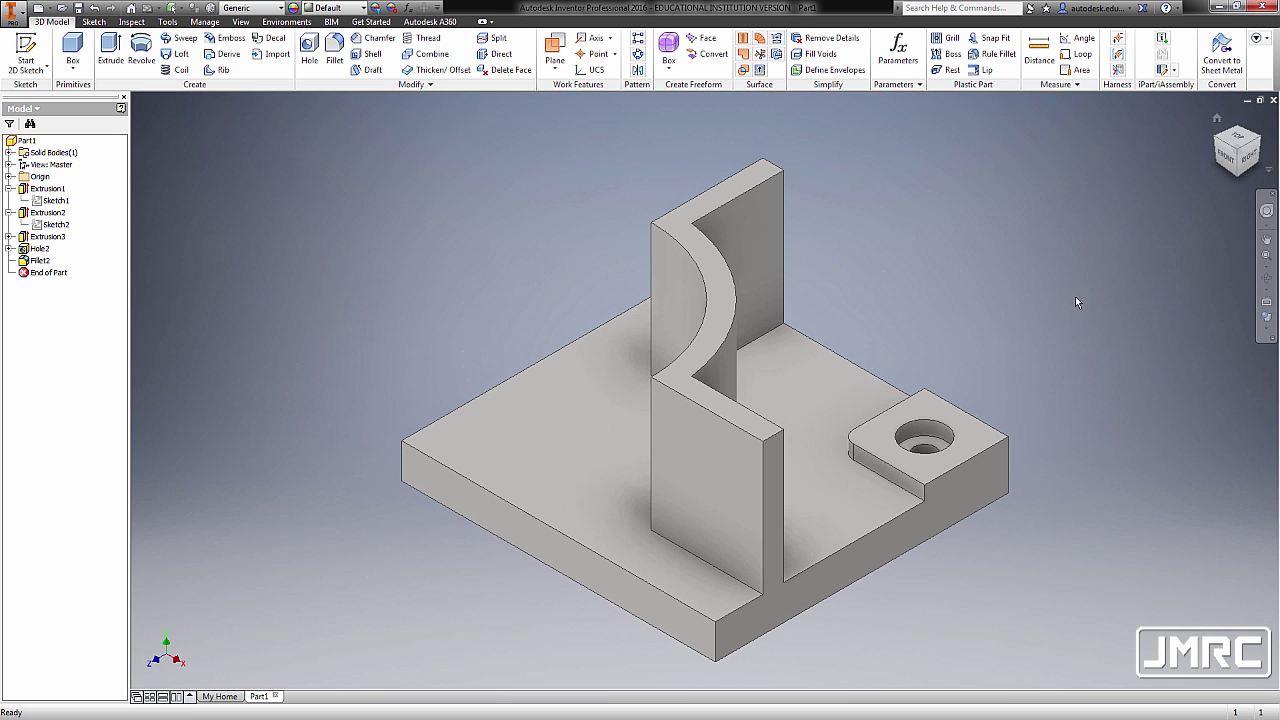
pyautogui.click(829, 399)
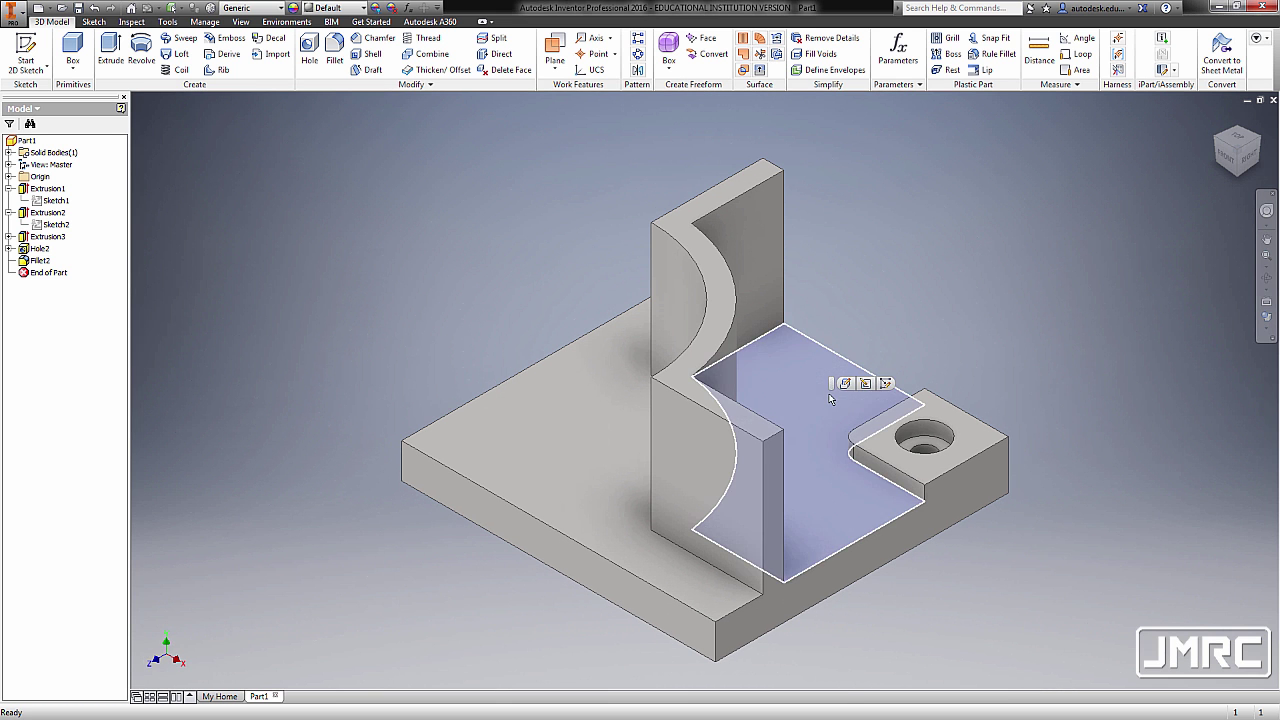
pyautogui.click(886, 384)
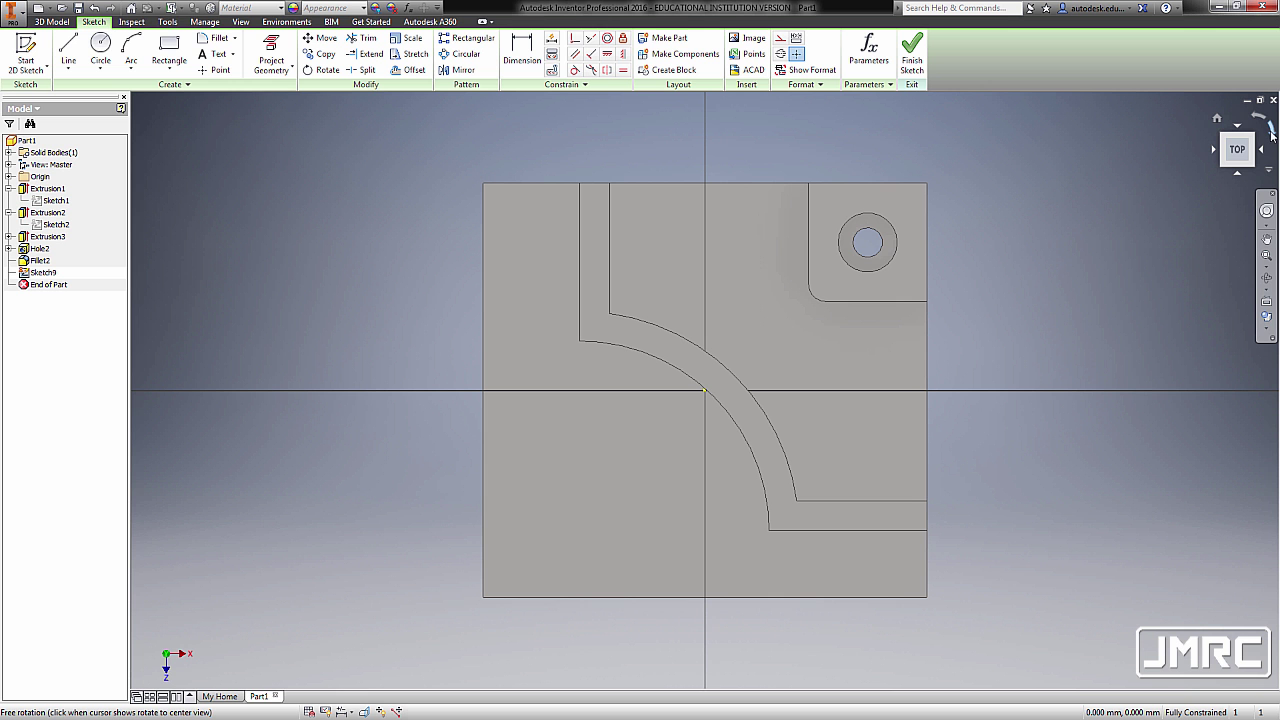
pyautogui.click(1271, 131)
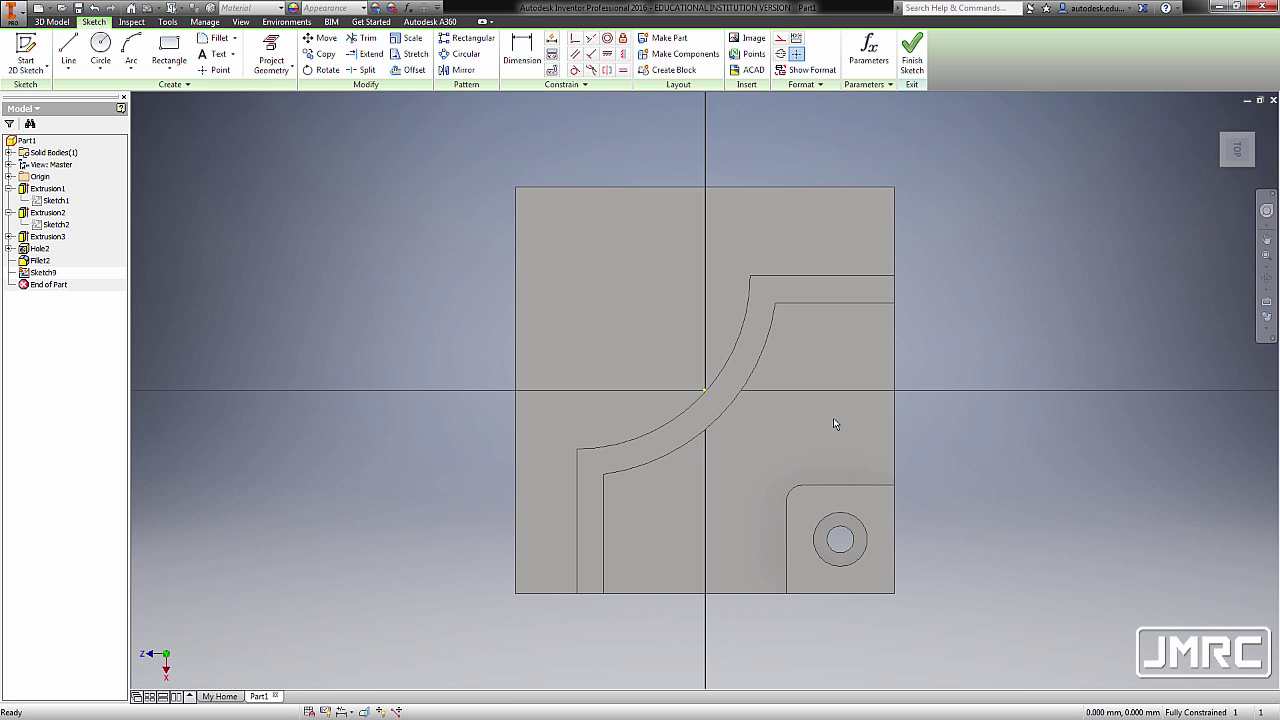
# Project the outline of the floor face between the curved wall and the corner block into the sketch
pyautogui.click(274, 55)
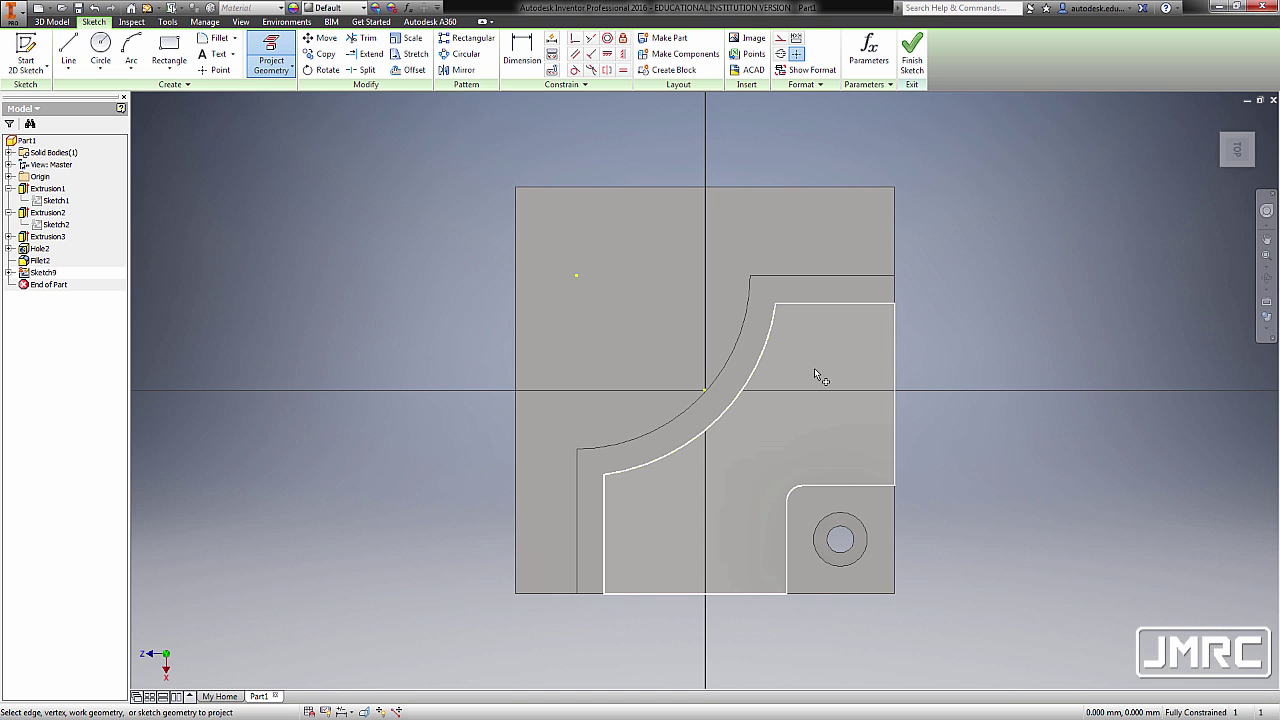
pyautogui.keyDown('shift'); pyautogui.moveTo(814, 398); pyautogui.dragTo(799, 329, button='middle'); pyautogui.keyUp('shift')
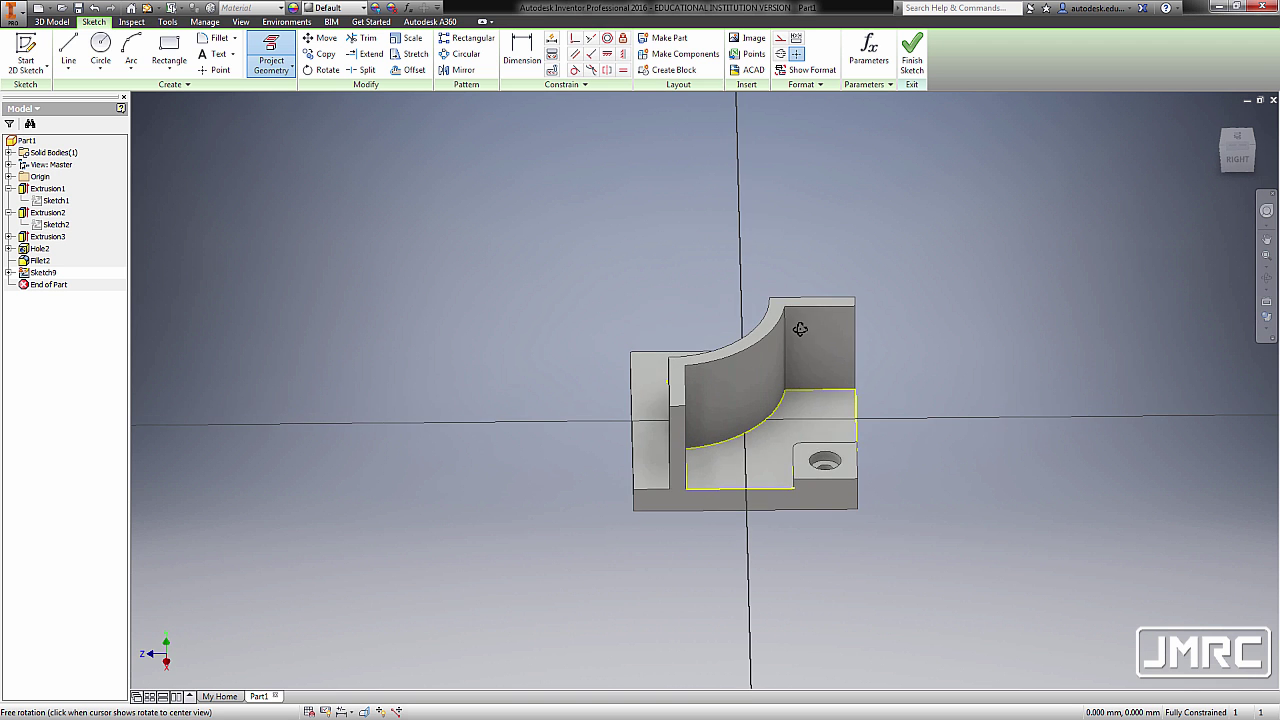
pyautogui.scroll(-5, 796, 396)
pyautogui.click(796, 401)
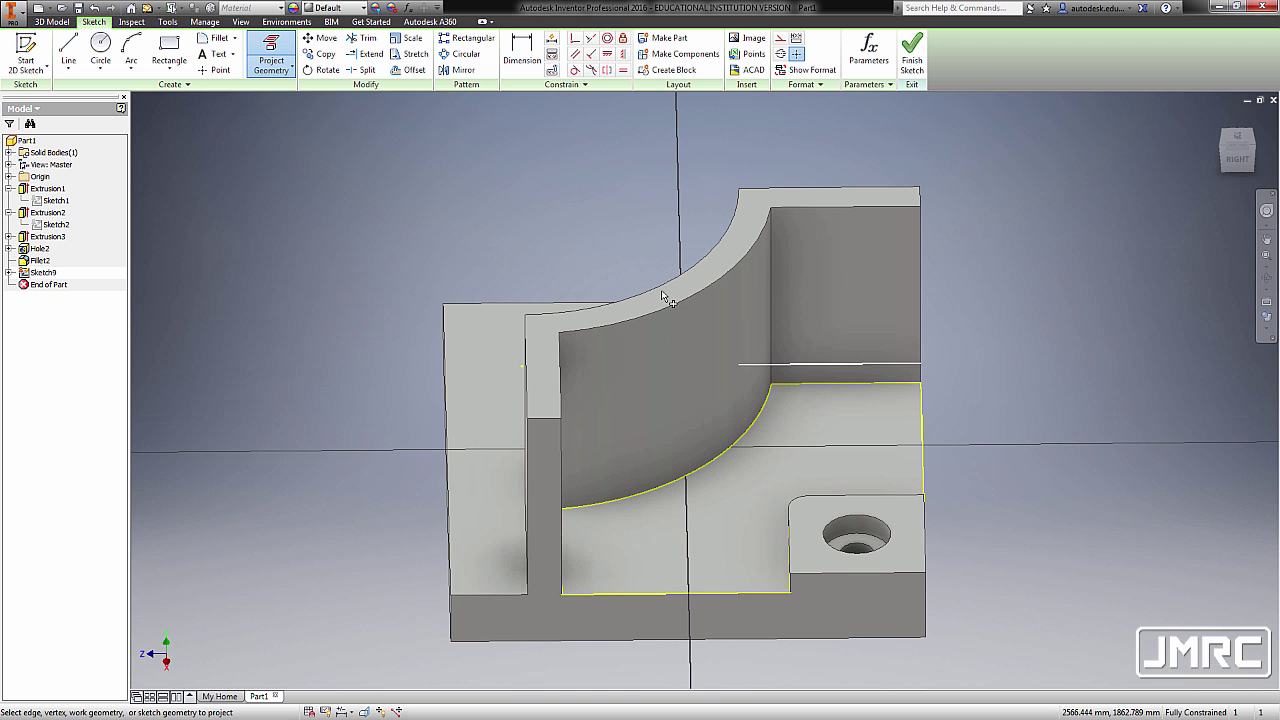
# Offset the projected floor outline inward to form a closed profile inside the floor face
pyautogui.click(410, 69)
pyautogui.click(757, 406)
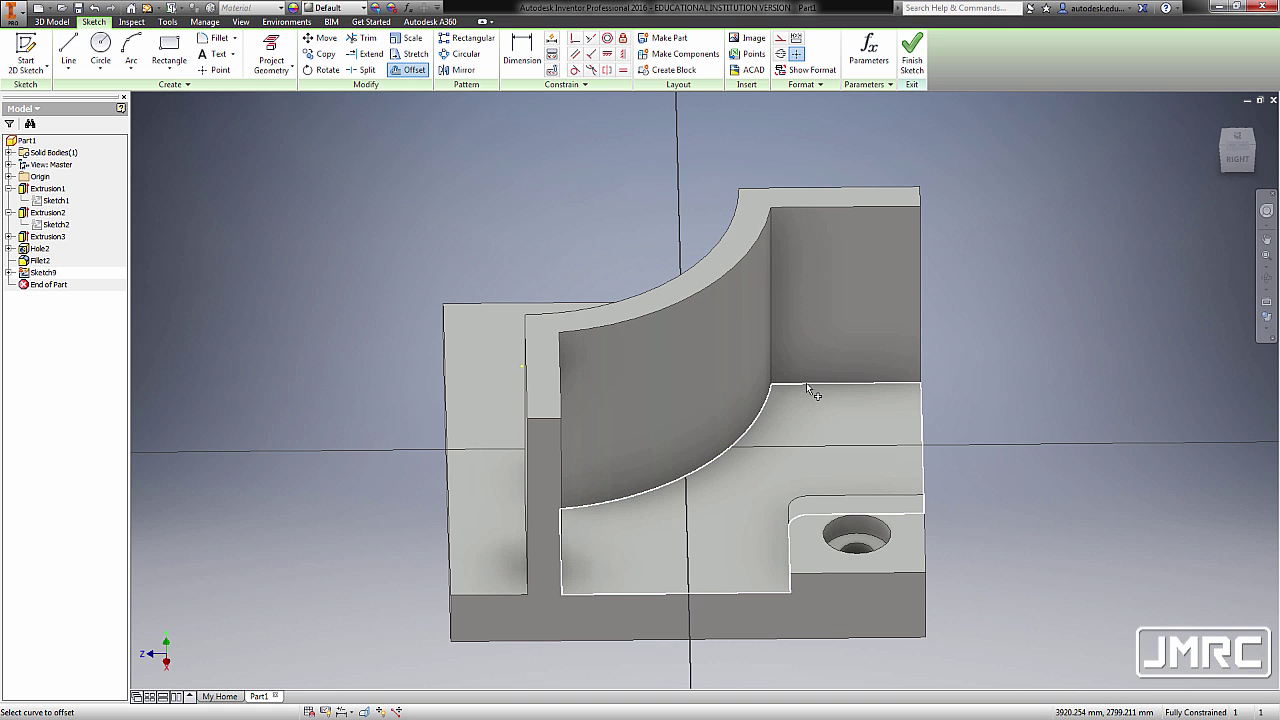
pyautogui.click(810, 390)
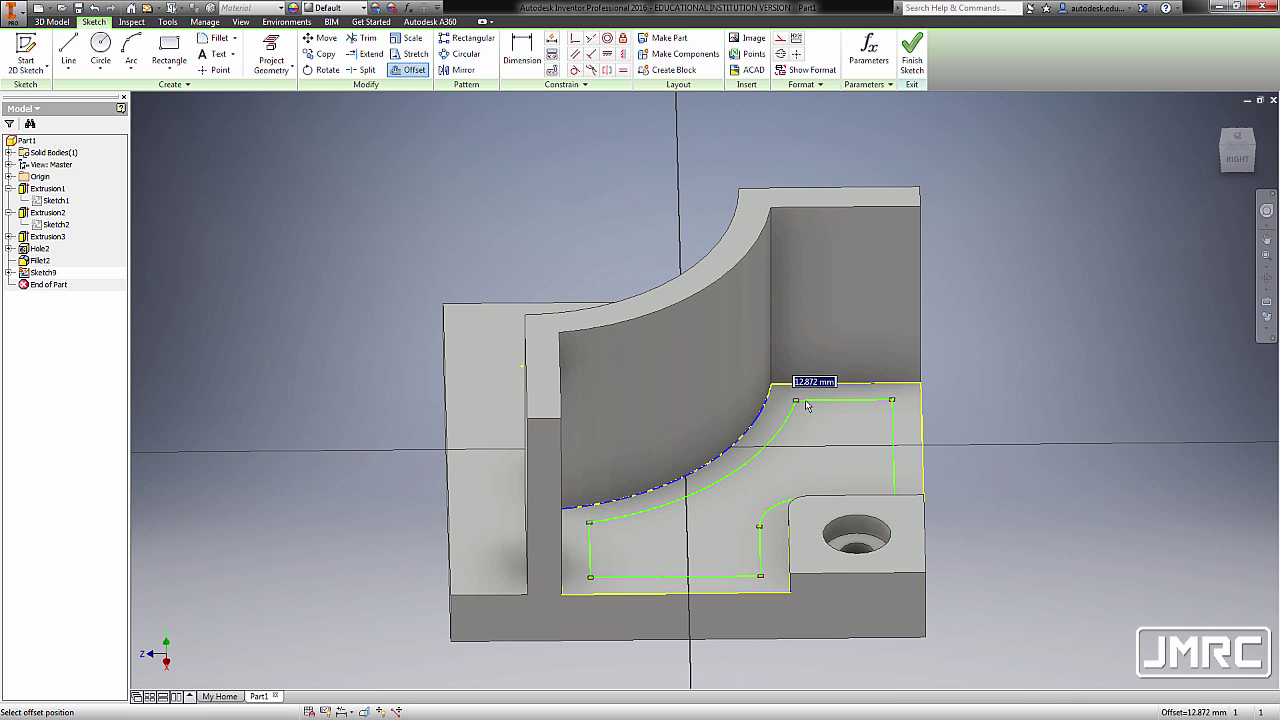
pyautogui.write('5')
pyautogui.press('Return')
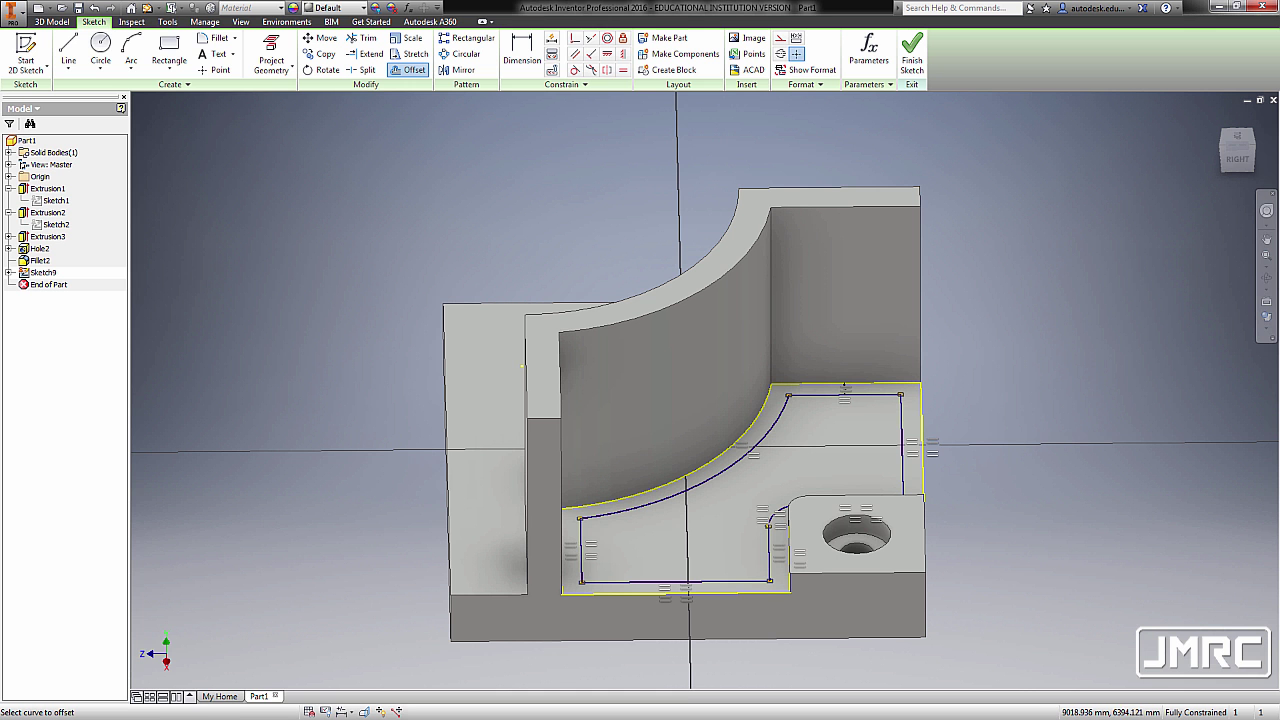
# Cut the offset floor profile downward into the base plate as a pocket, with an extrusion distance of 25-5 mm
pyautogui.click(1239, 136)
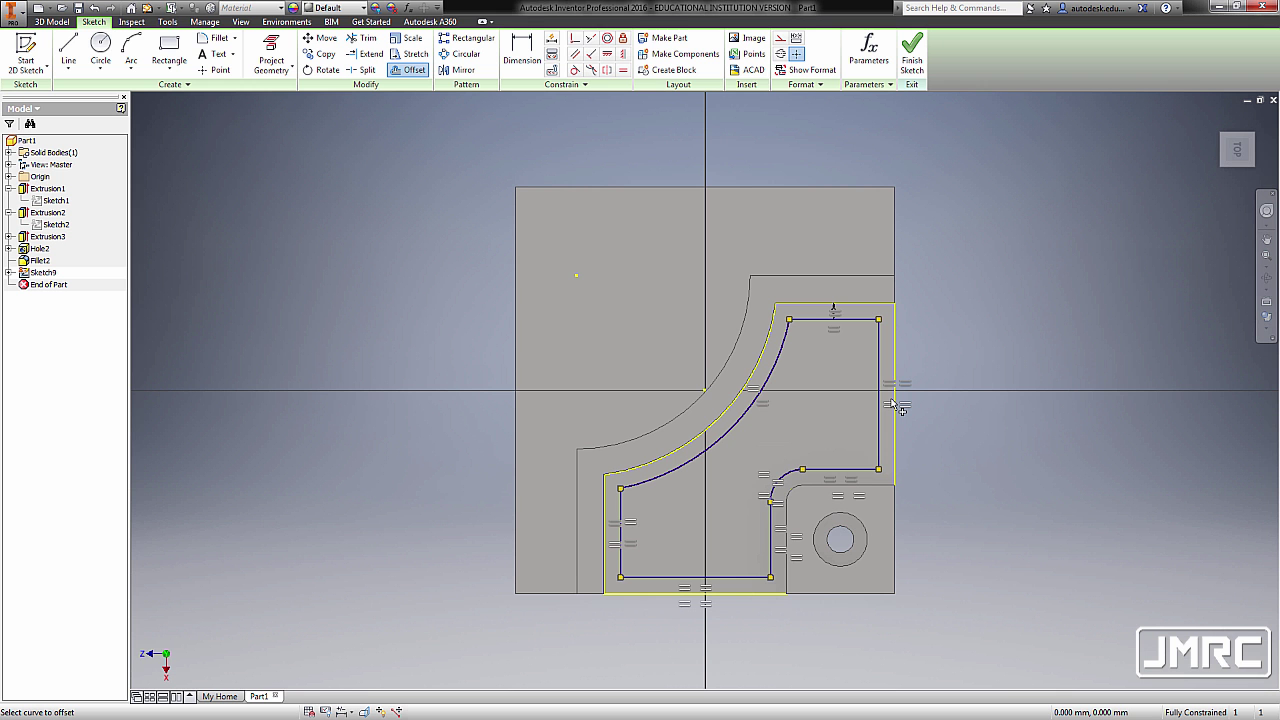
pyautogui.press('e')
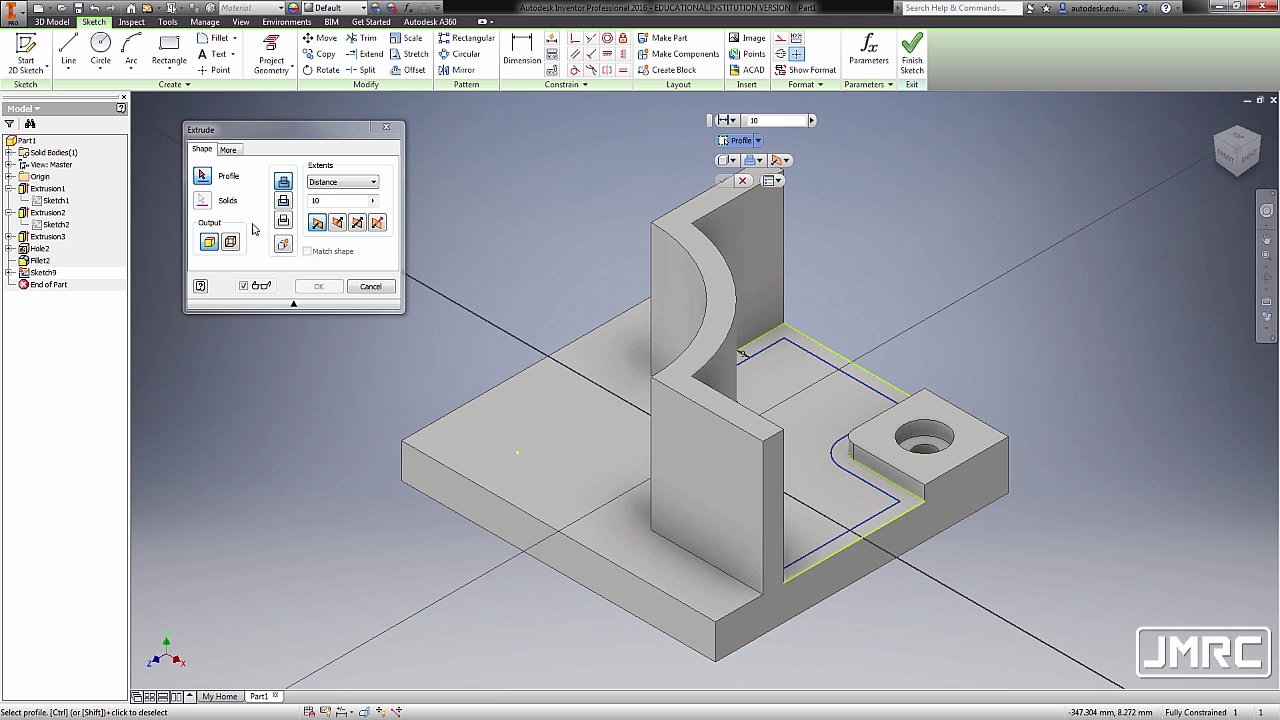
pyautogui.click(806, 396)
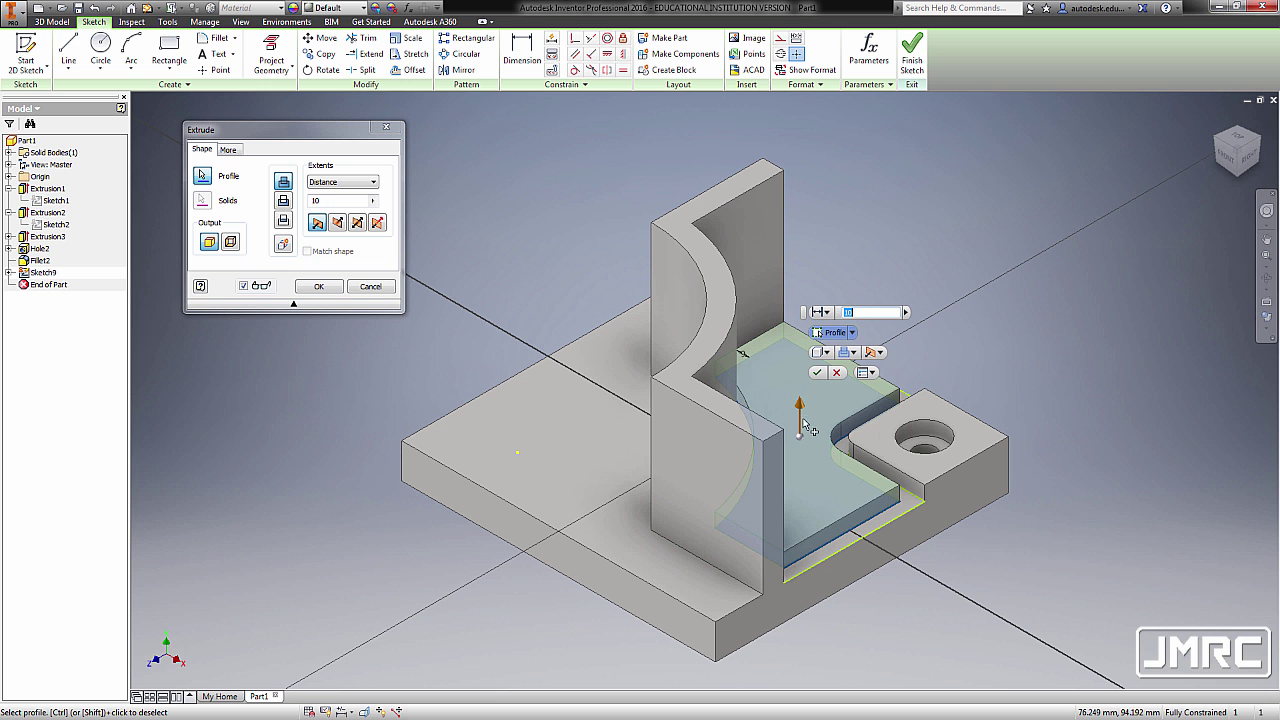
pyautogui.moveTo(799, 426); pyautogui.dragTo(802, 458)
pyautogui.keyDown('shift'); pyautogui.moveTo(834, 395); pyautogui.dragTo(752, 417, button='middle'); pyautogui.keyUp('shift')
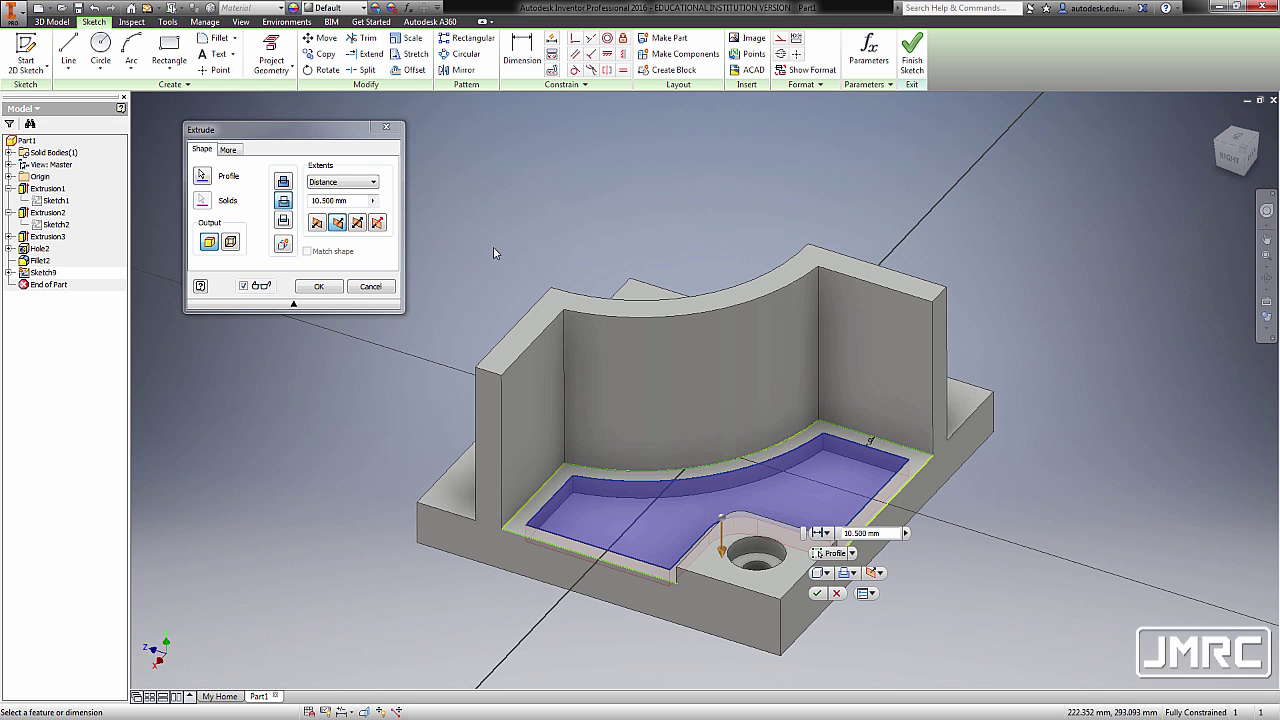
pyautogui.click(362, 201)
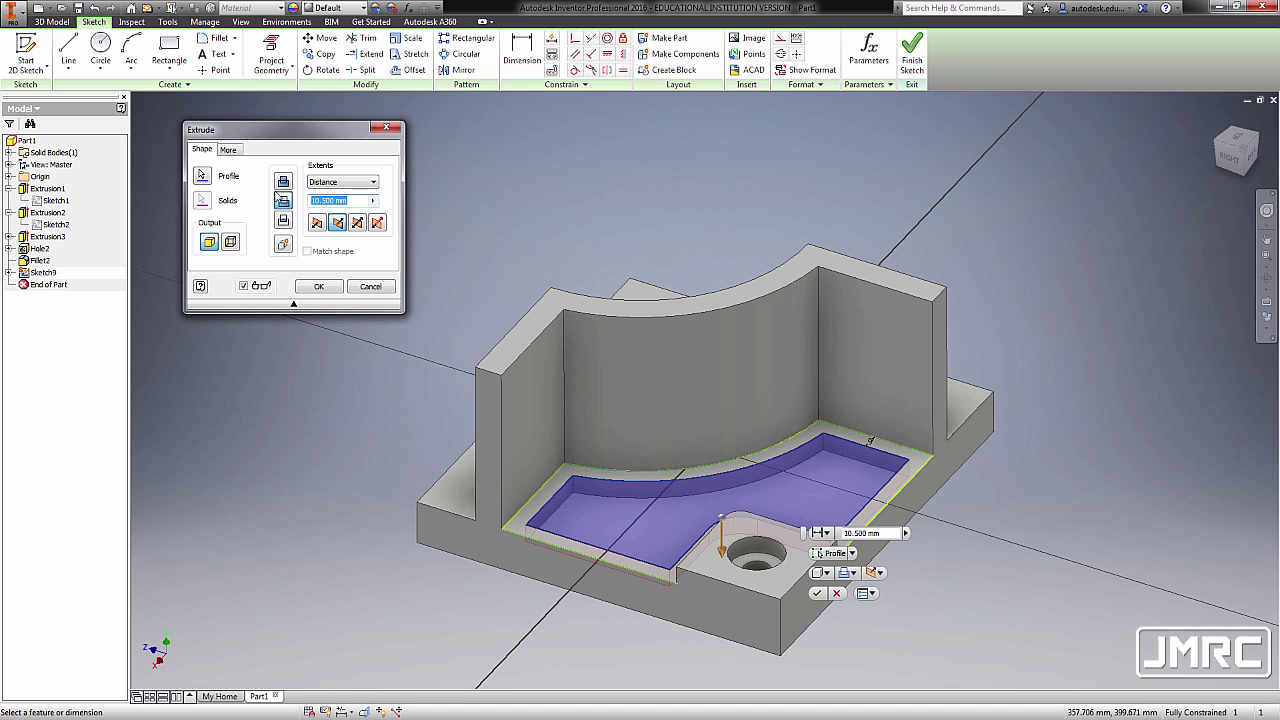
pyautogui.write('25-')
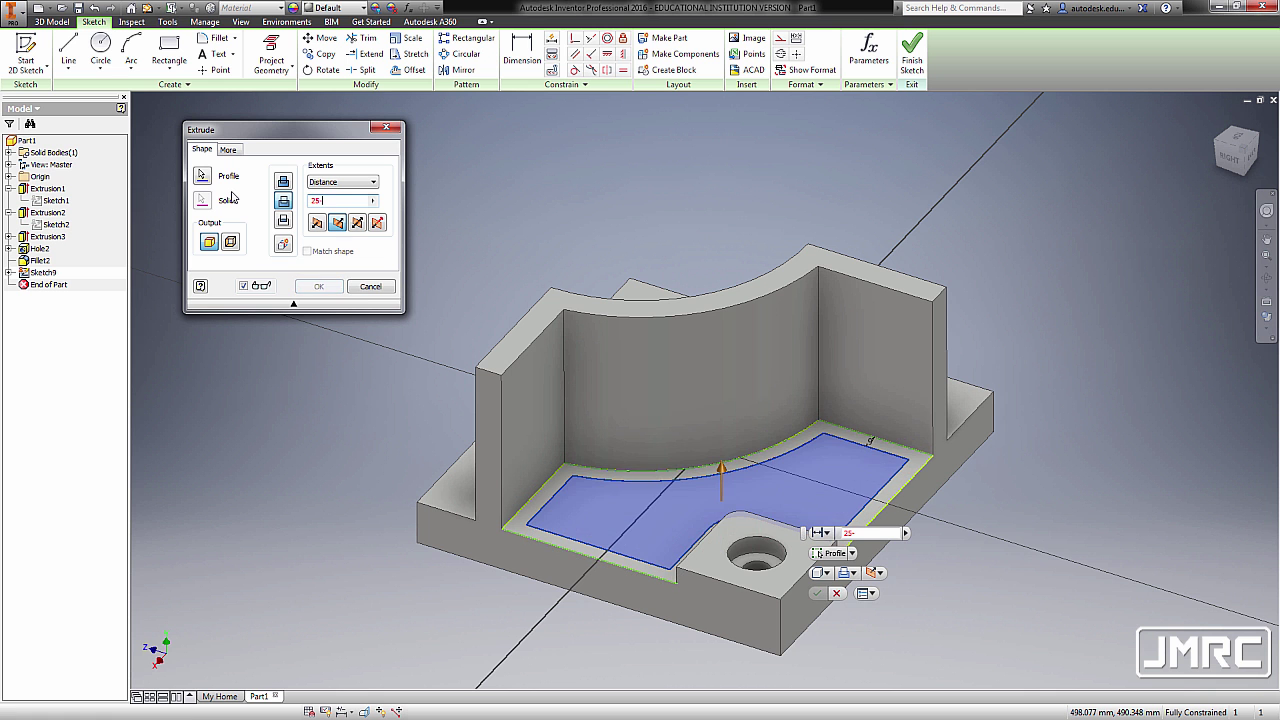
pyautogui.write('5')
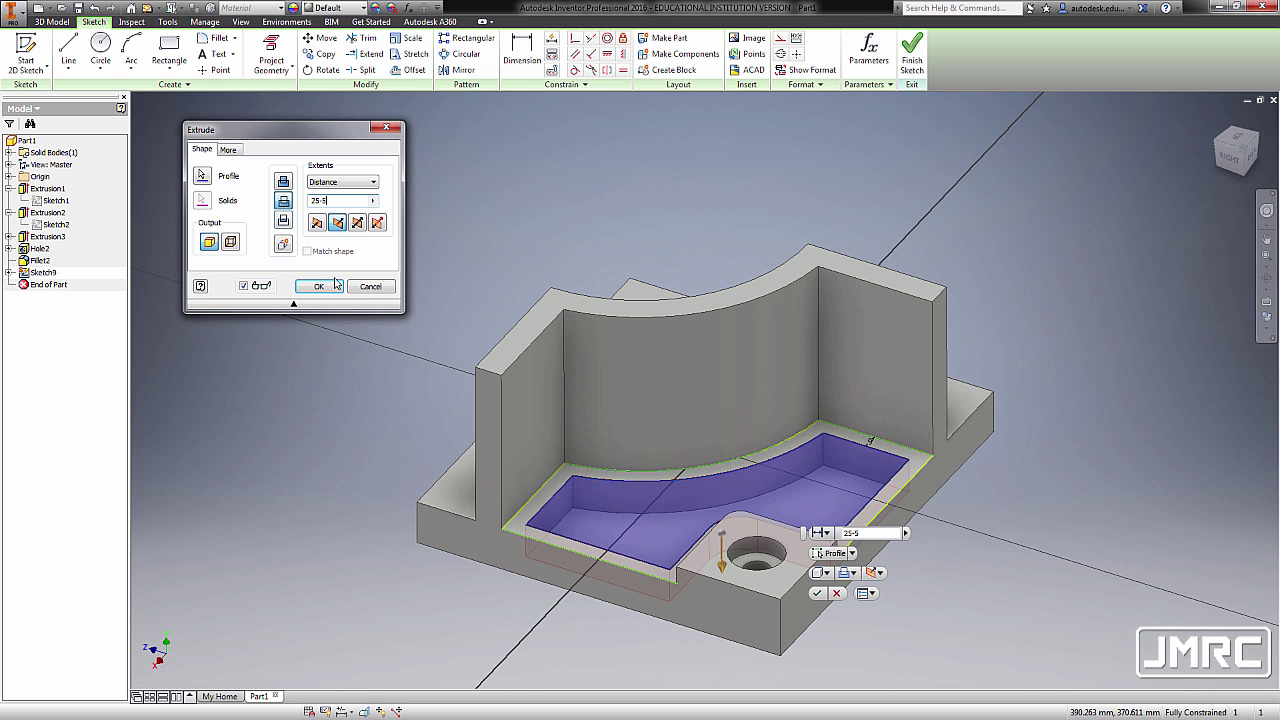
pyautogui.click(331, 290)
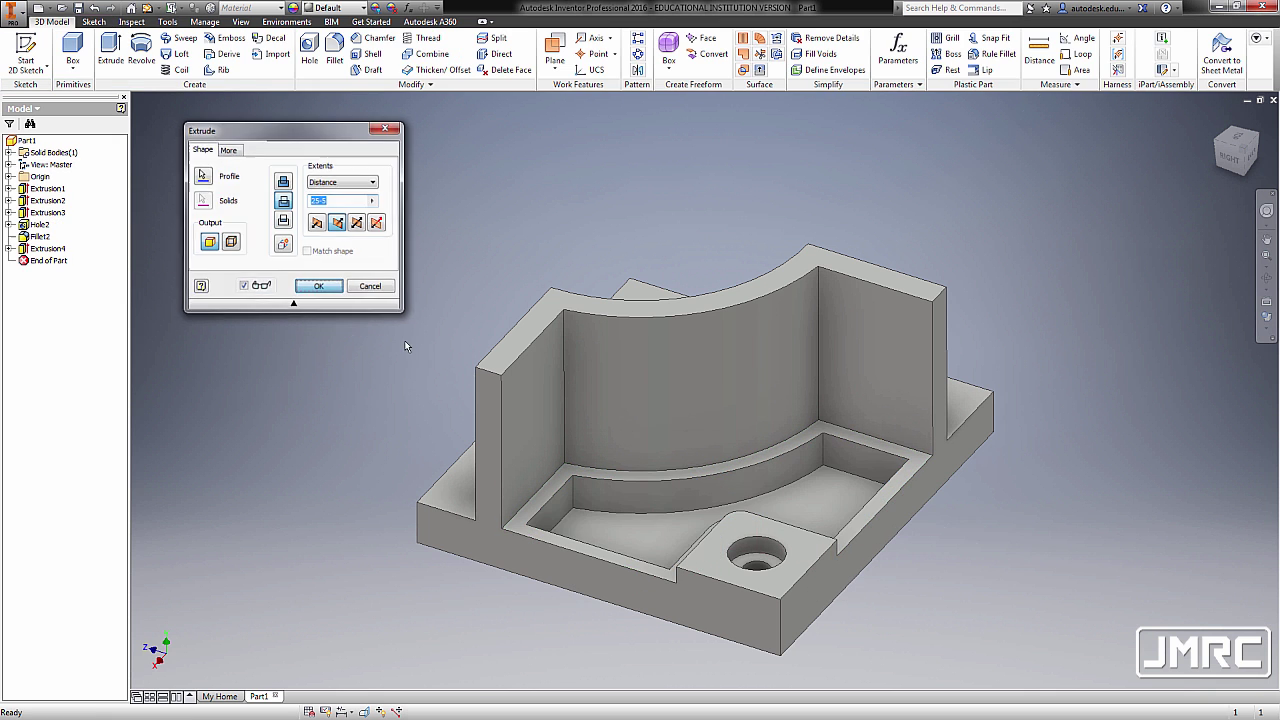
# Measure the distance between the pocket floor and the underside of the base plate
pyautogui.moveTo(652, 517)
pyautogui.keyDown('shift'); pyautogui.mouseDown(button='middle')
pyautogui.moveTo(655, 481)
pyautogui.moveTo(651, 521)
pyautogui.mouseUp(button='middle'); pyautogui.keyUp('shift')
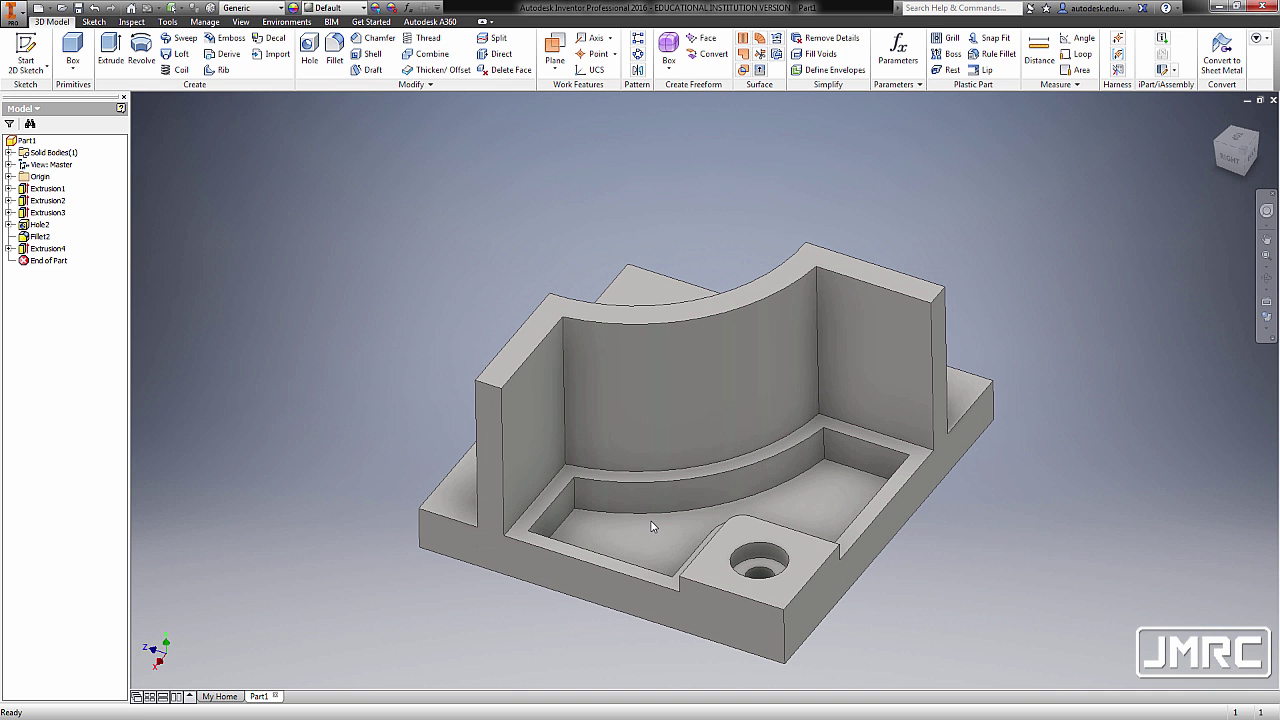
pyautogui.press('m')
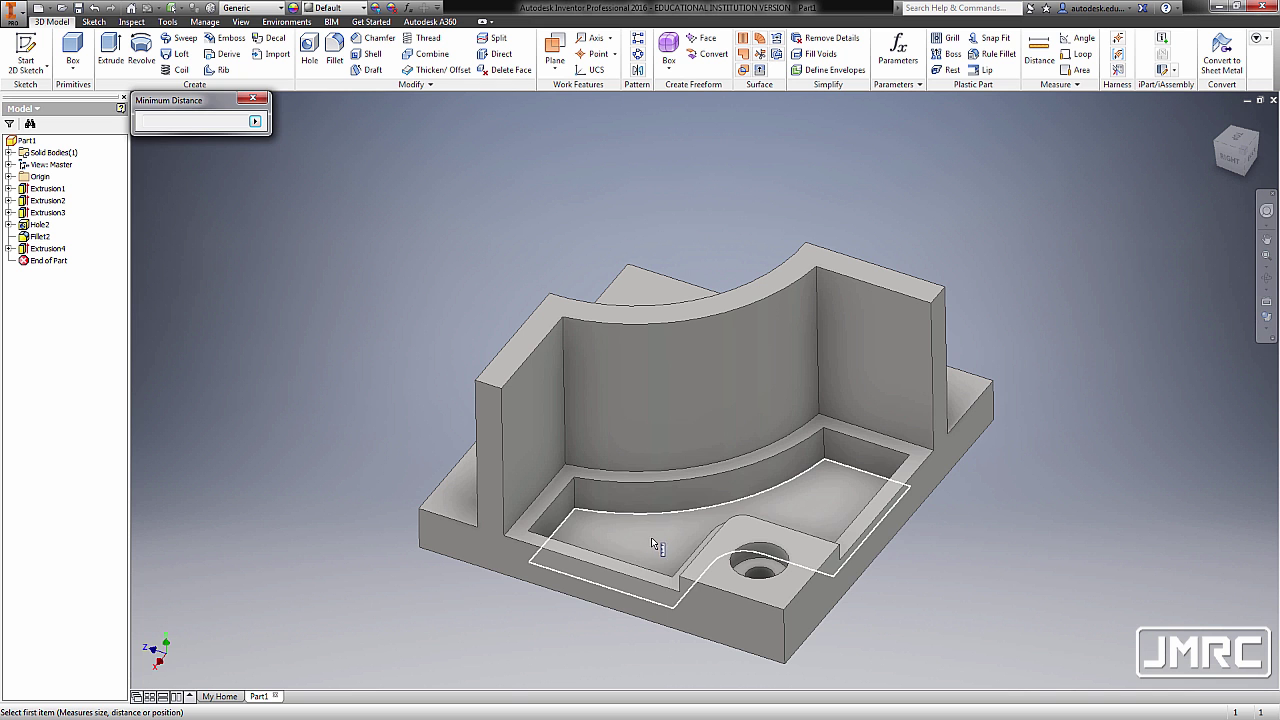
pyautogui.click(657, 518)
pyautogui.keyDown('shift'); pyautogui.moveTo(655, 522); pyautogui.dragTo(831, 423, button='middle'); pyautogui.keyUp('shift')
pyautogui.click(658, 396)
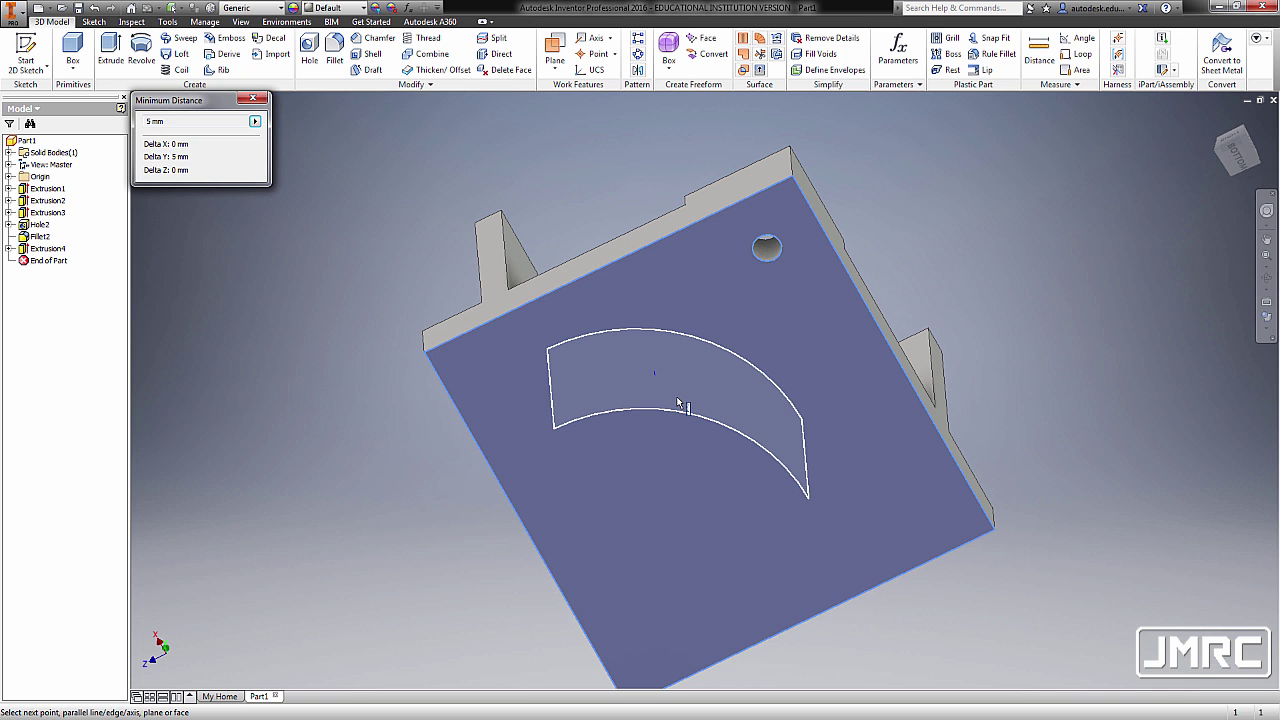
pyautogui.press('F6')
pyautogui.moveTo(160, 100); pyautogui.dragTo(270, 221)
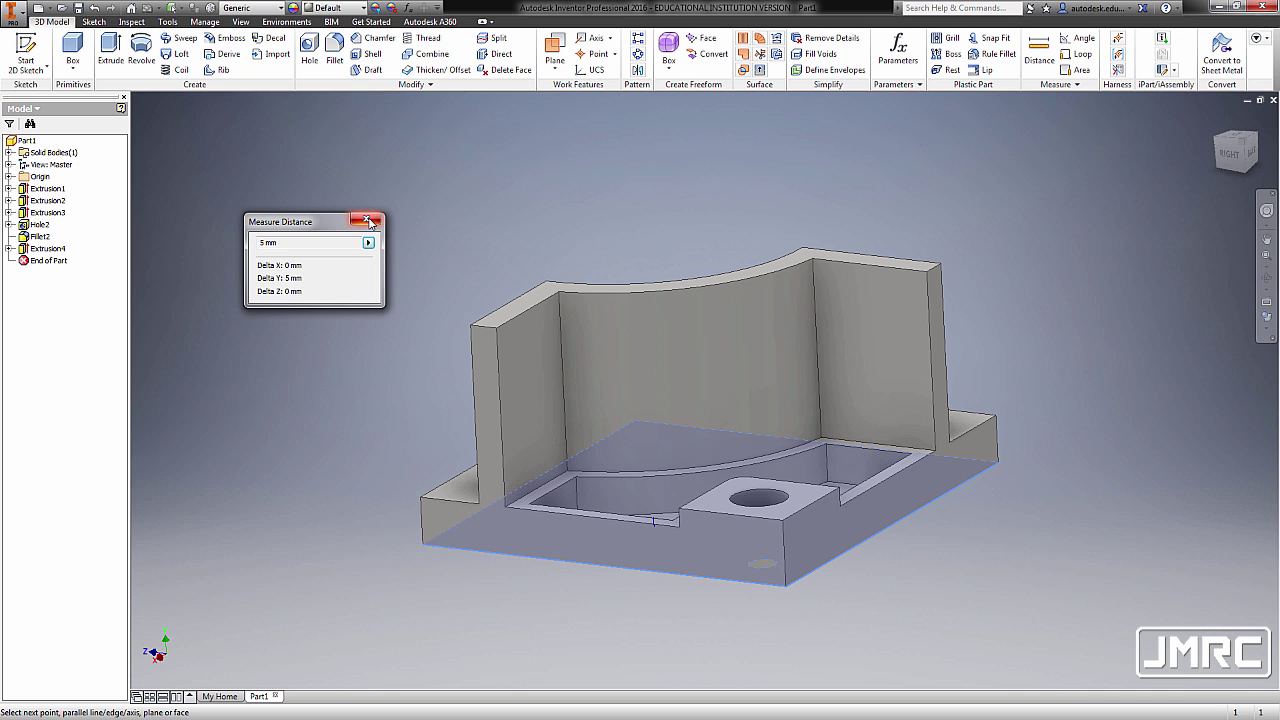
pyautogui.click(368, 219)
# Start a 2D sketch on the curved wall's narrow end face that lies flush with the RIGHT side of the base plate
pyautogui.keyDown('shift'); pyautogui.moveTo(982, 249); pyautogui.dragTo(990, 249, button='middle'); pyautogui.keyUp('shift')
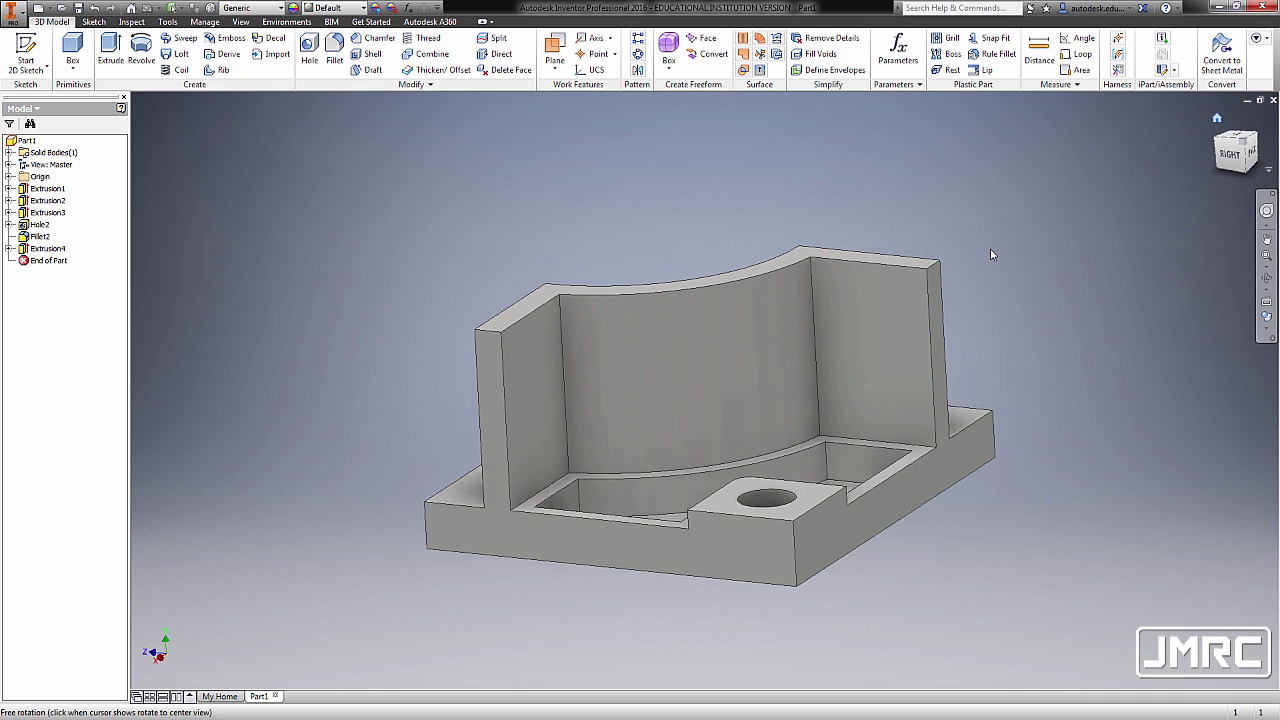
pyautogui.press('F6')
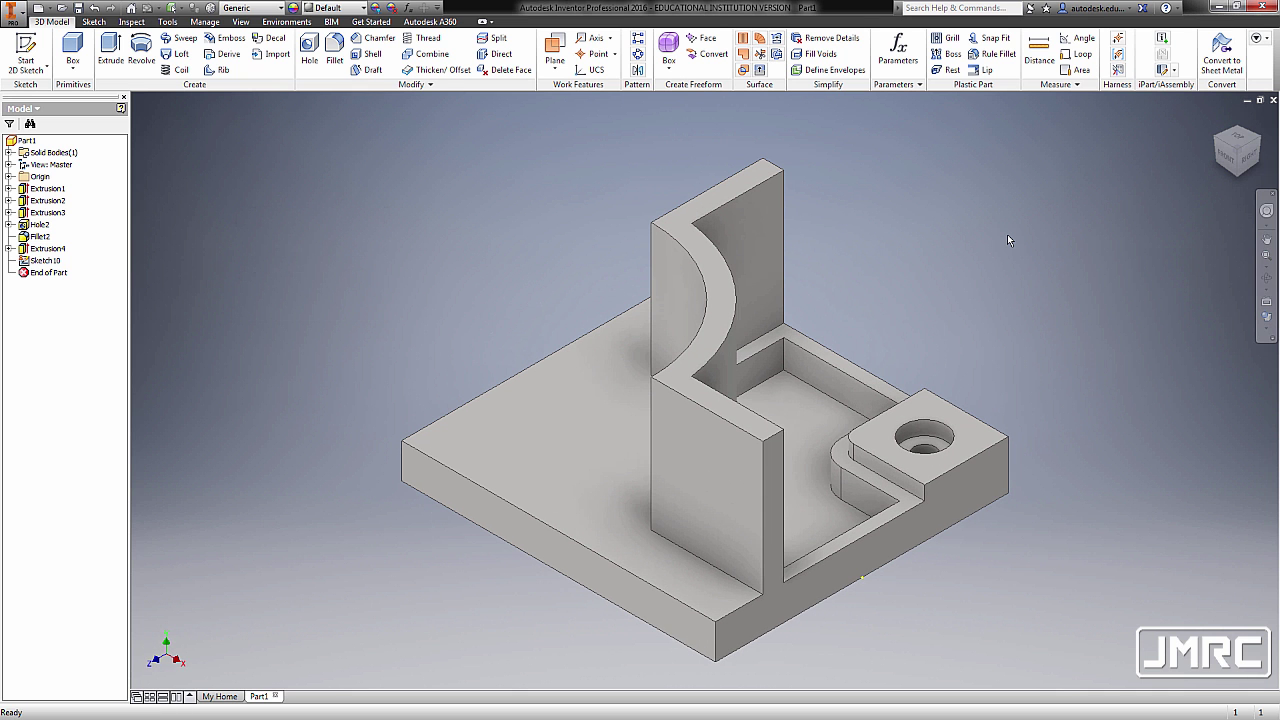
pyautogui.press('s')
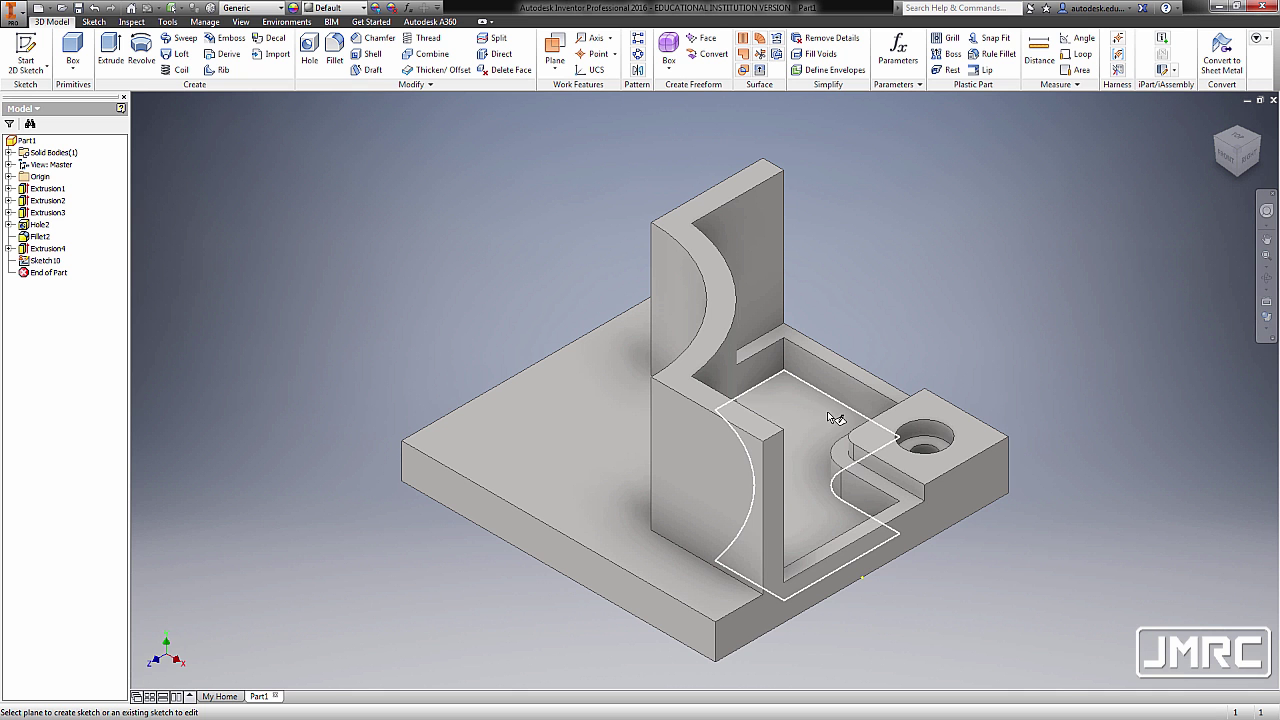
pyautogui.click(783, 471)
# Draw a circle with a diameter of 225/3 mm and constrain its centre coincident with the midpoint of the wall end's upper edge
pyautogui.press('c')
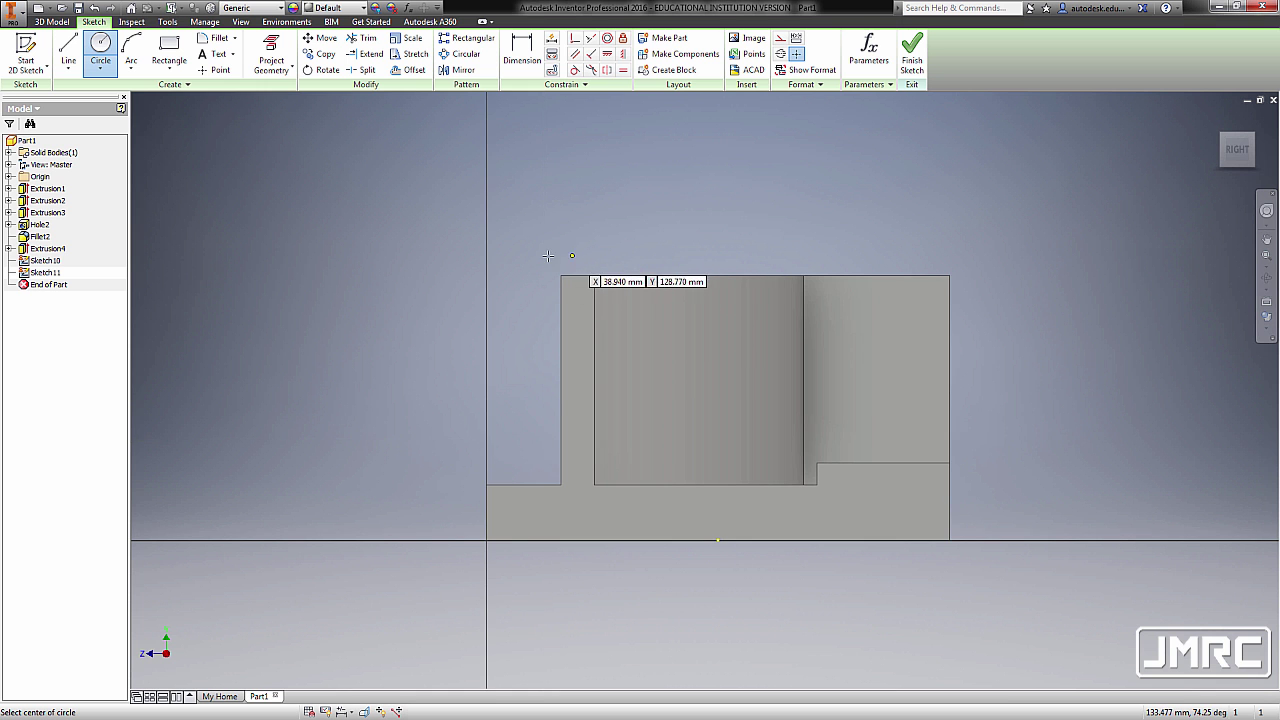
pyautogui.click(571, 256)
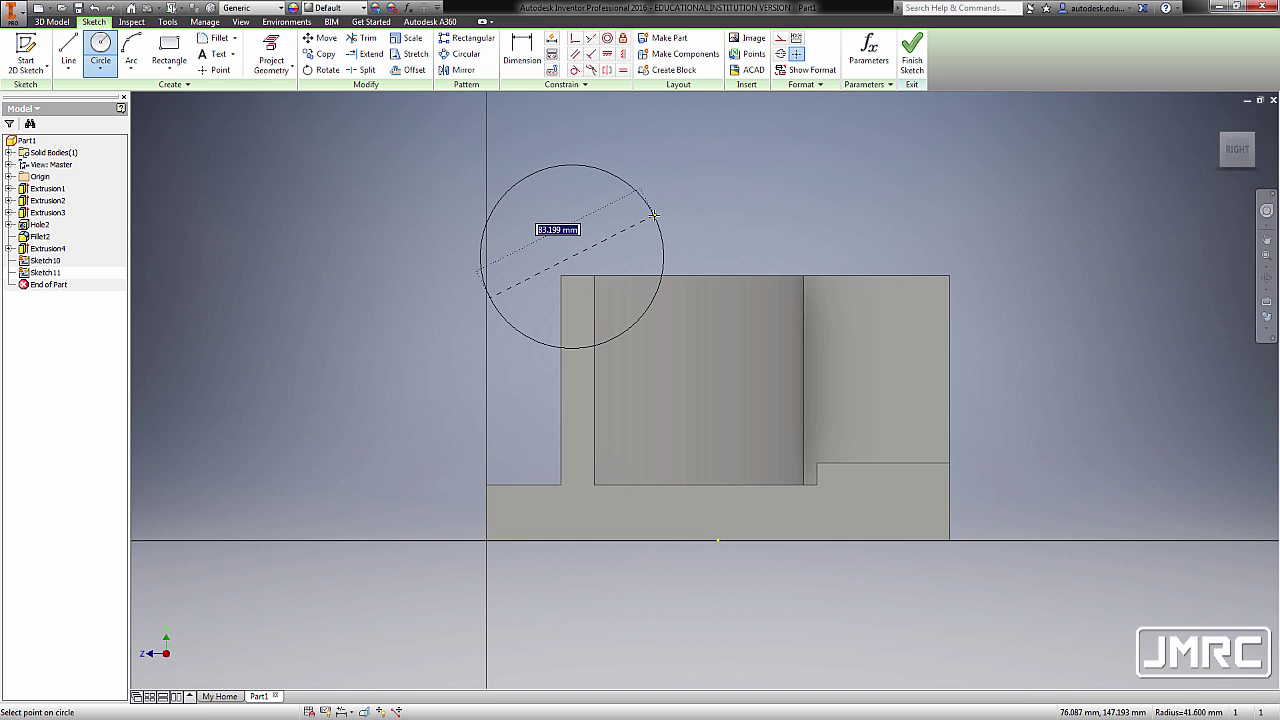
pyautogui.write('225/3')
pyautogui.press('Return')
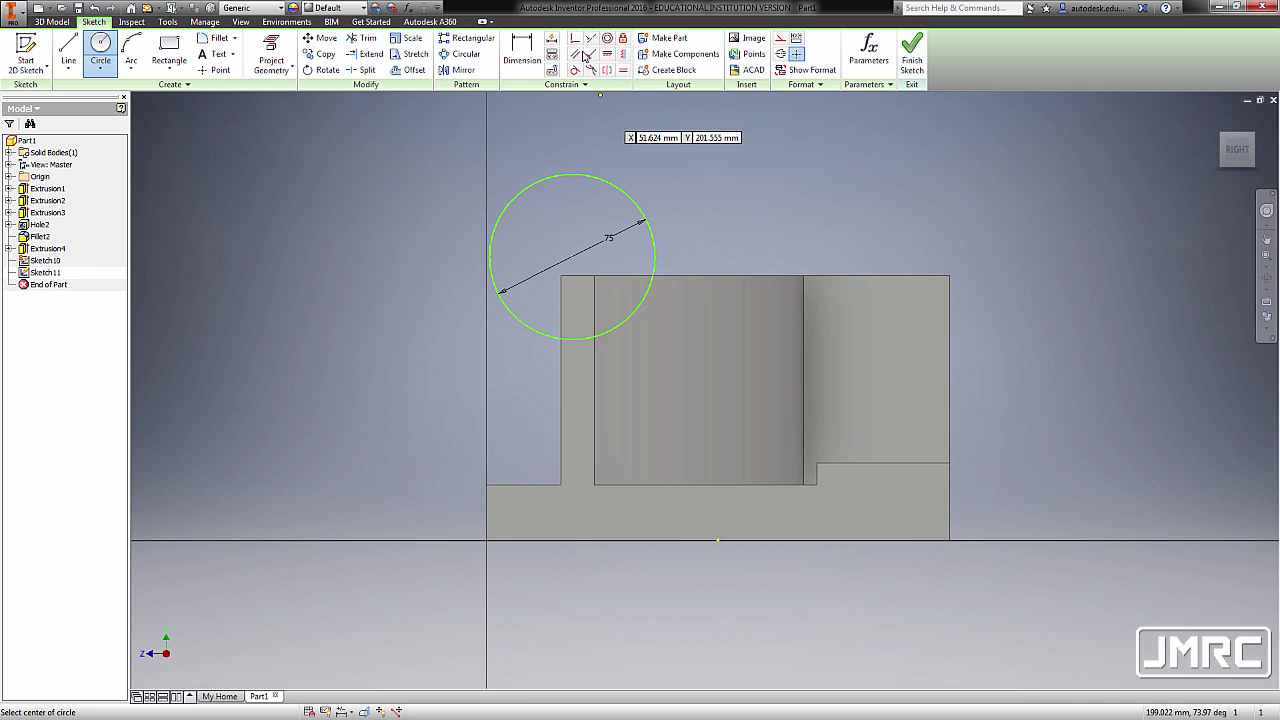
pyautogui.click(574, 40)
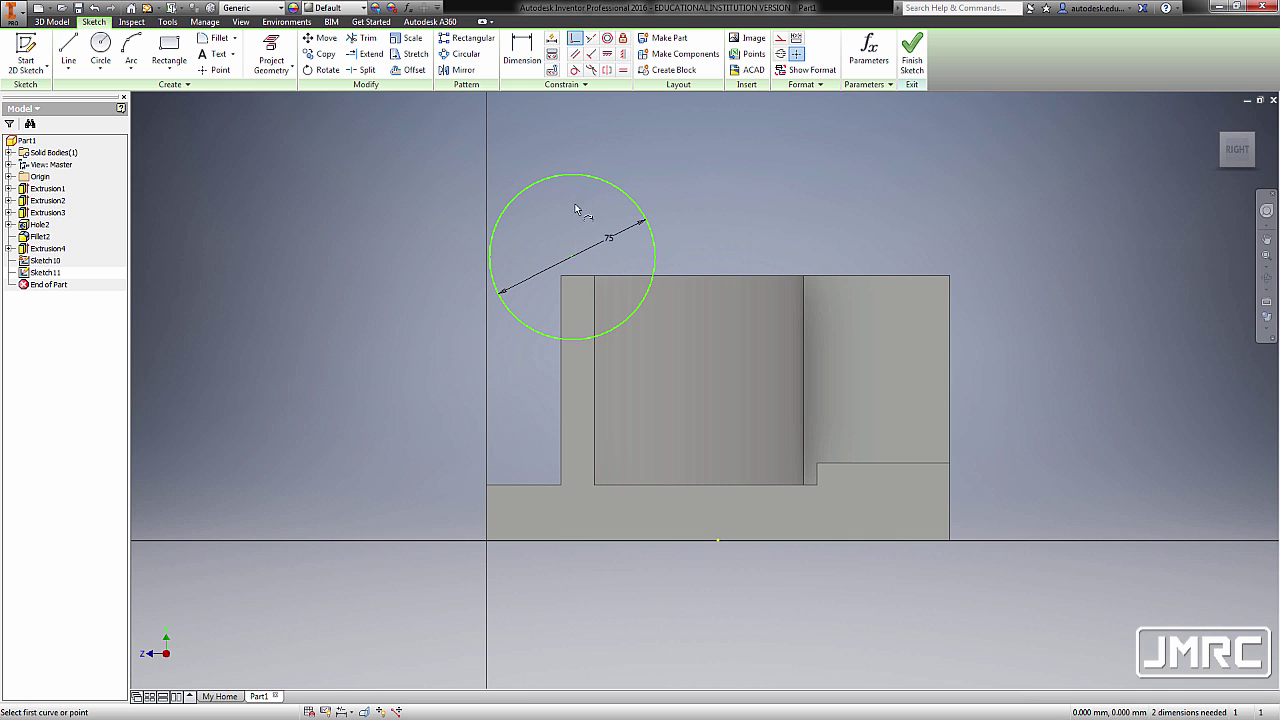
pyautogui.click(572, 258)
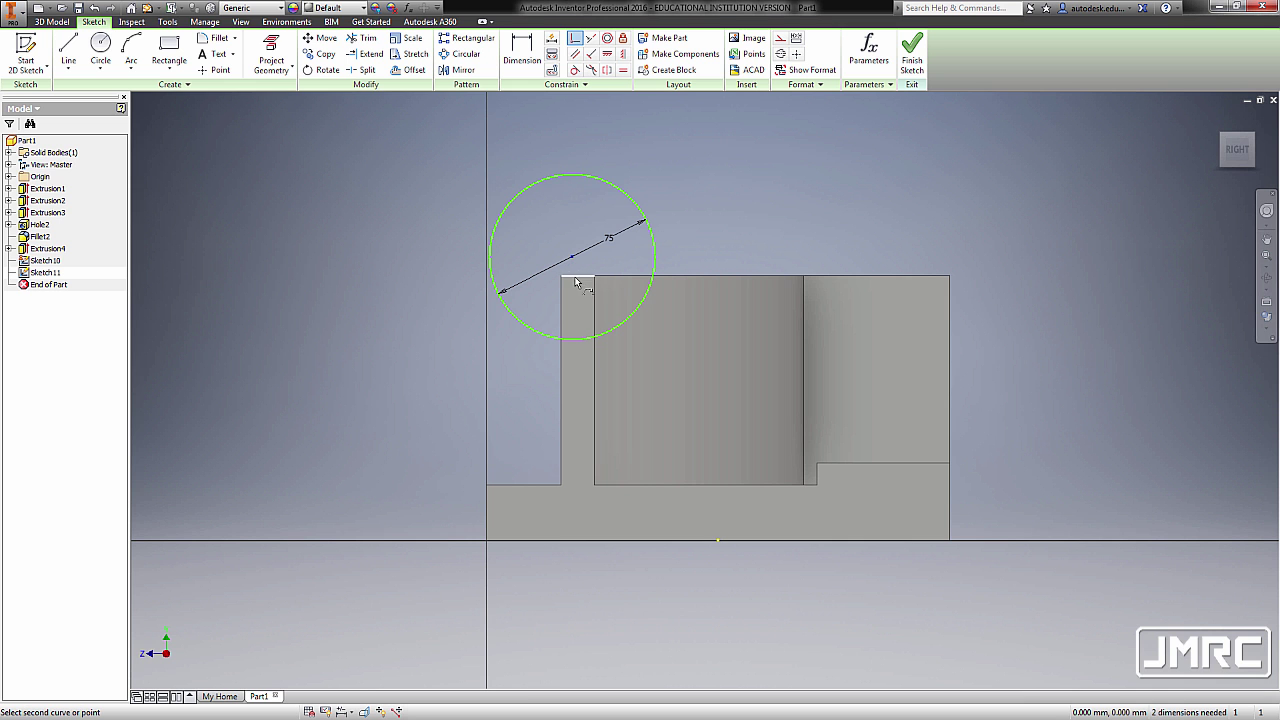
pyautogui.click(578, 282)
# Extrude the circle asymmetrically as a join, 10 mm outward from the wall's end face and 127 mm back over the wall
pyautogui.moveTo(598, 335)
pyautogui.keyDown('shift'); pyautogui.mouseDown(button='middle')
pyautogui.moveTo(603, 360)
pyautogui.moveTo(604, 345)
pyautogui.mouseUp(button='middle'); pyautogui.keyUp('shift')
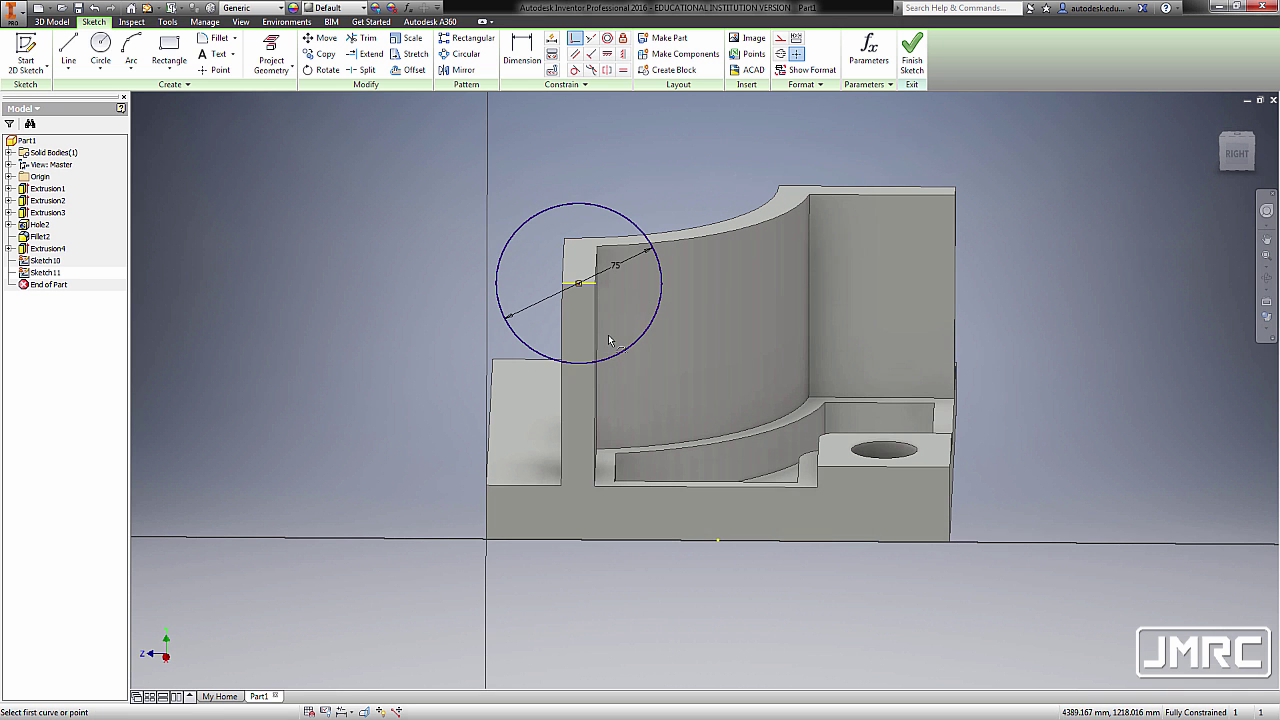
pyautogui.press('e')
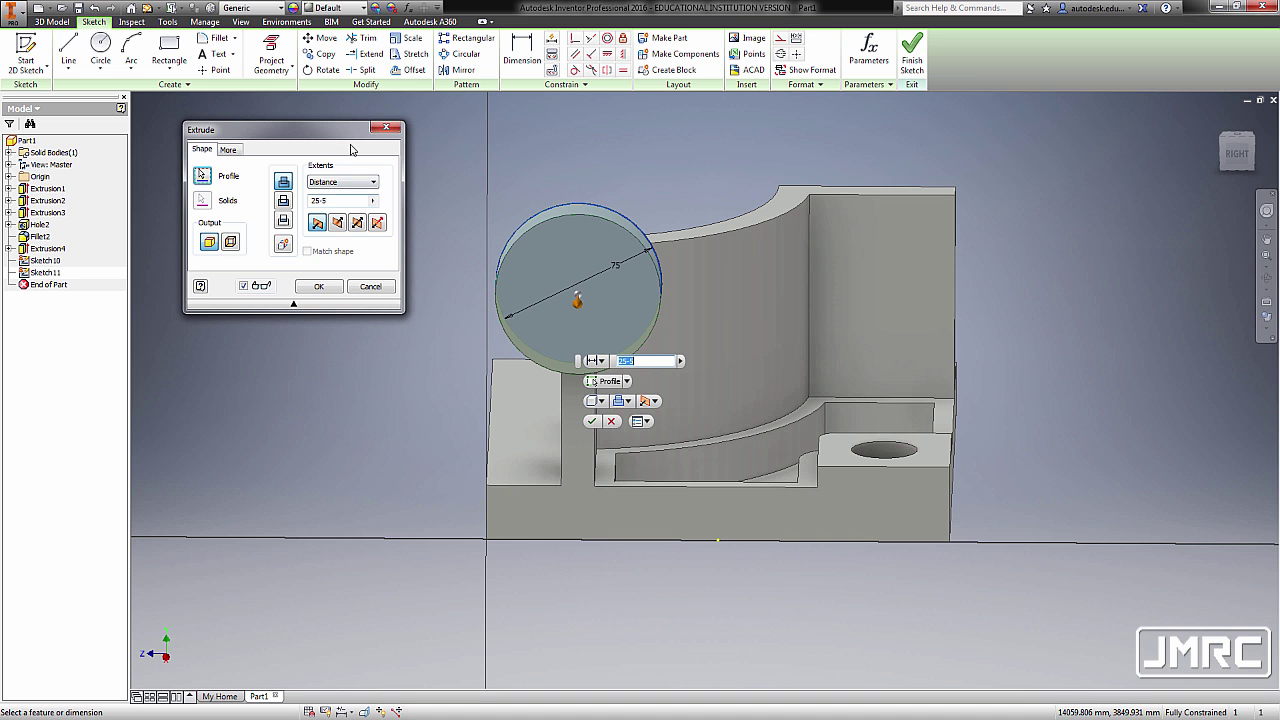
pyautogui.click(377, 223)
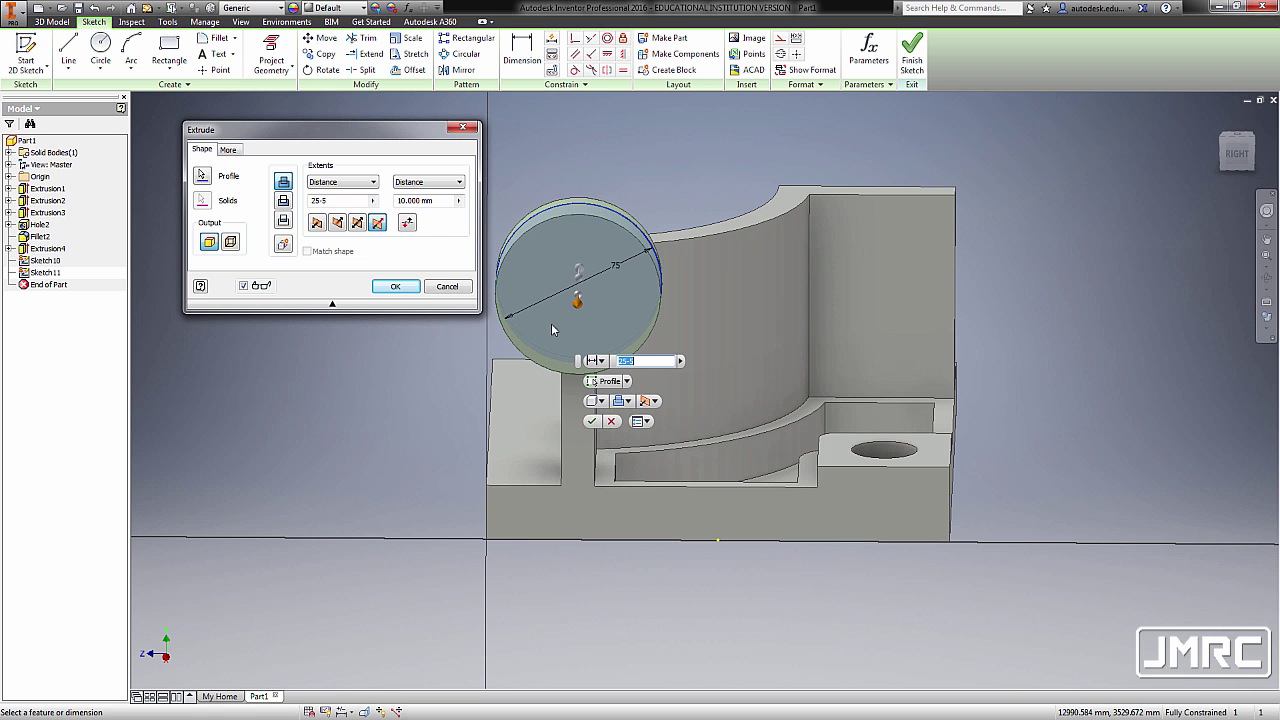
pyautogui.keyDown('shift'); pyautogui.moveTo(780, 315); pyautogui.dragTo(701, 260, button='middle'); pyautogui.keyUp('shift')
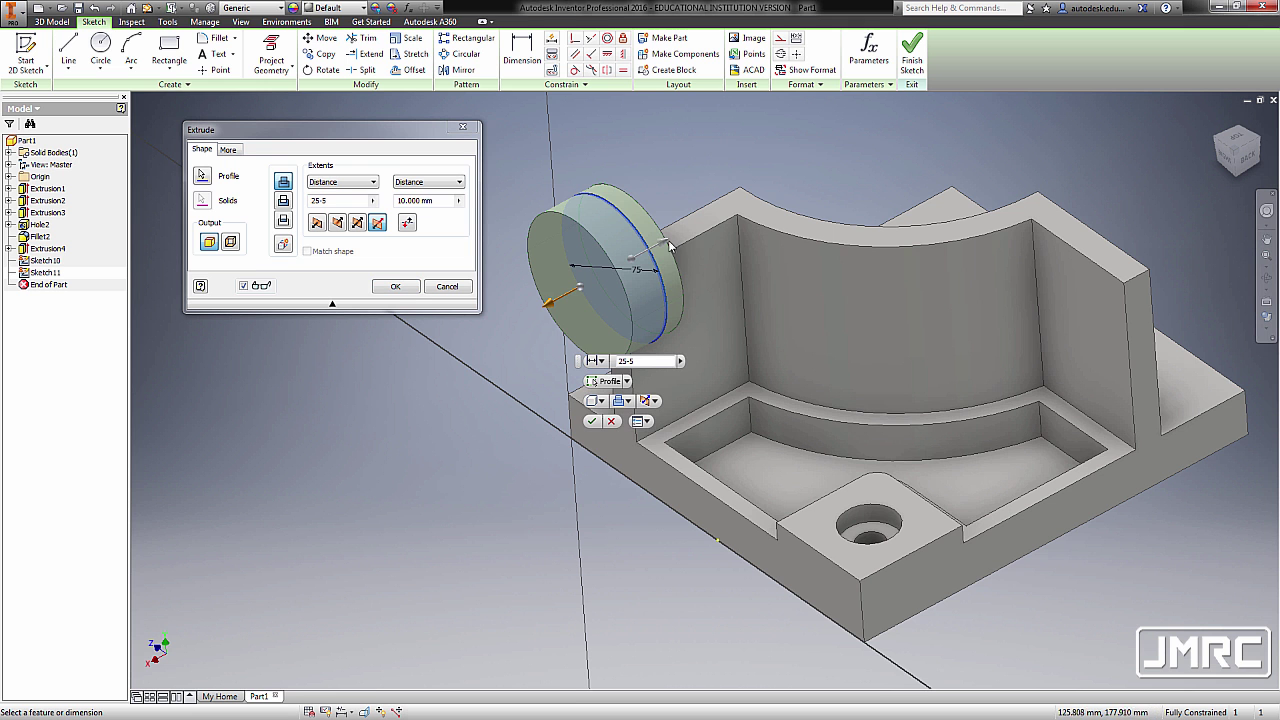
pyautogui.moveTo(664, 247); pyautogui.dragTo(806, 168)
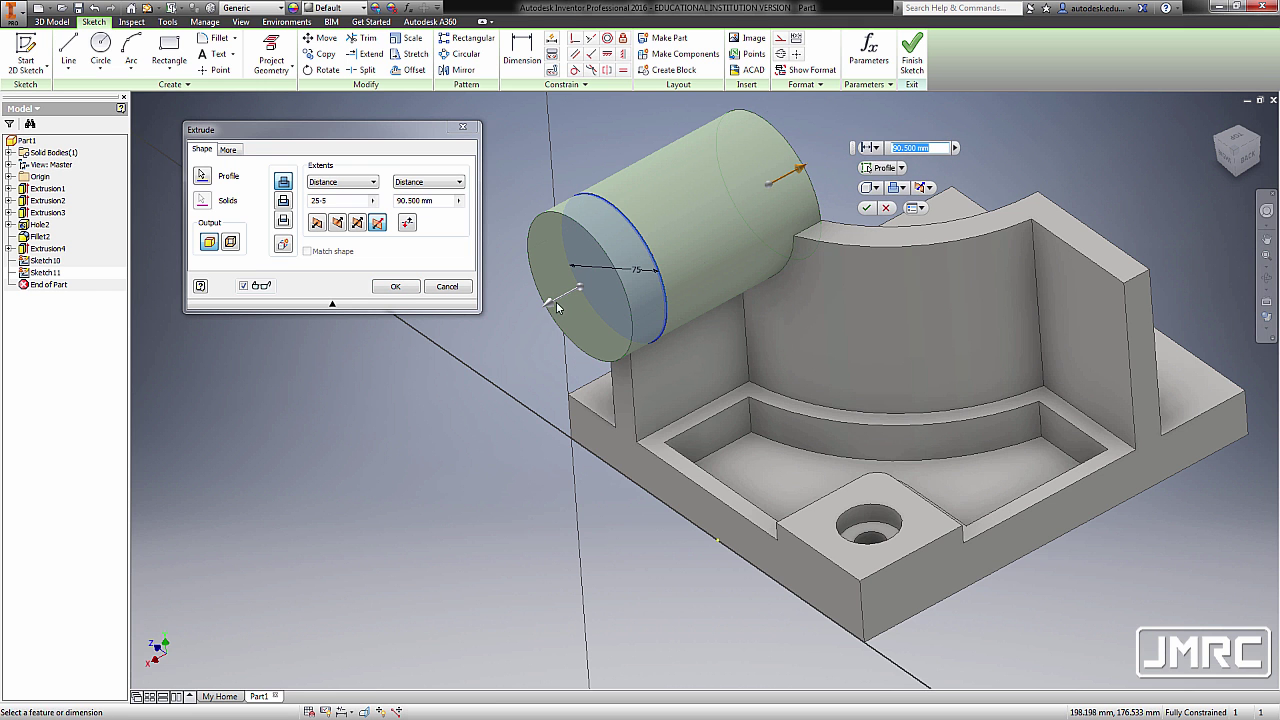
pyautogui.moveTo(553, 303)
pyautogui.mouseDown()
pyautogui.moveTo(575, 297)
pyautogui.moveTo(519, 326)
pyautogui.moveTo(549, 311)
pyautogui.mouseUp()
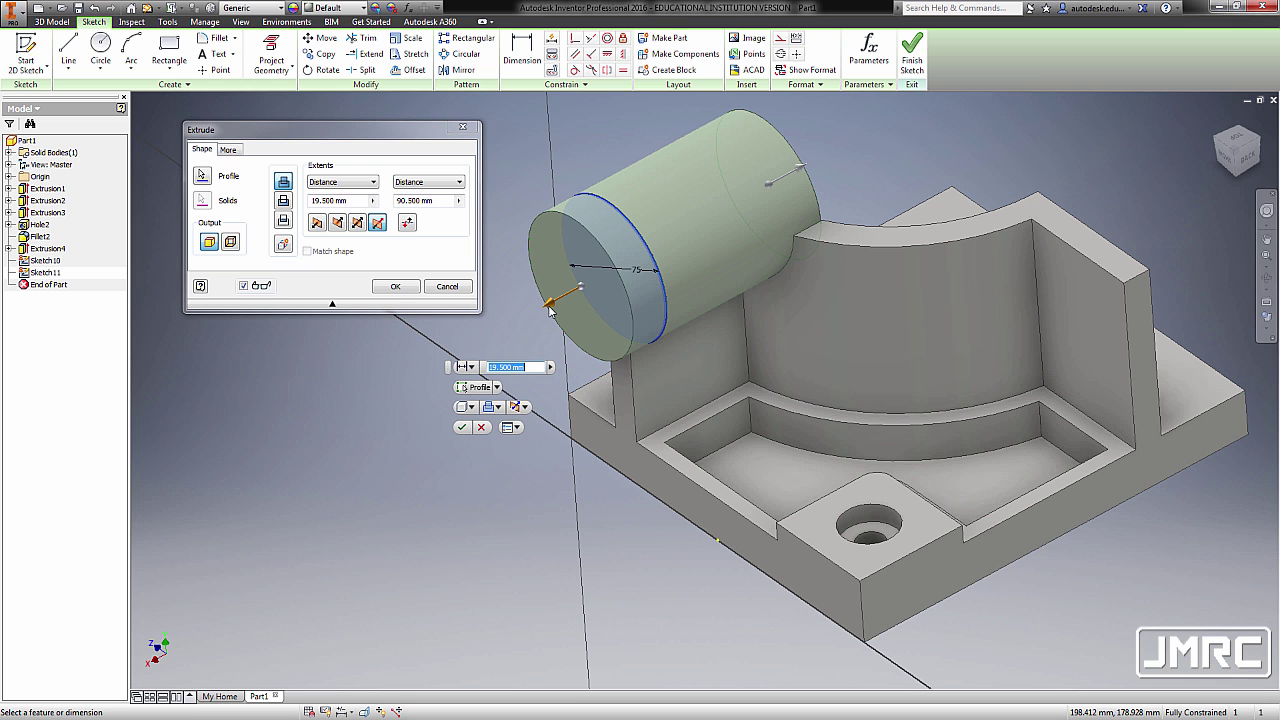
pyautogui.moveTo(530, 367); pyautogui.dragTo(441, 360)
pyautogui.write('10')
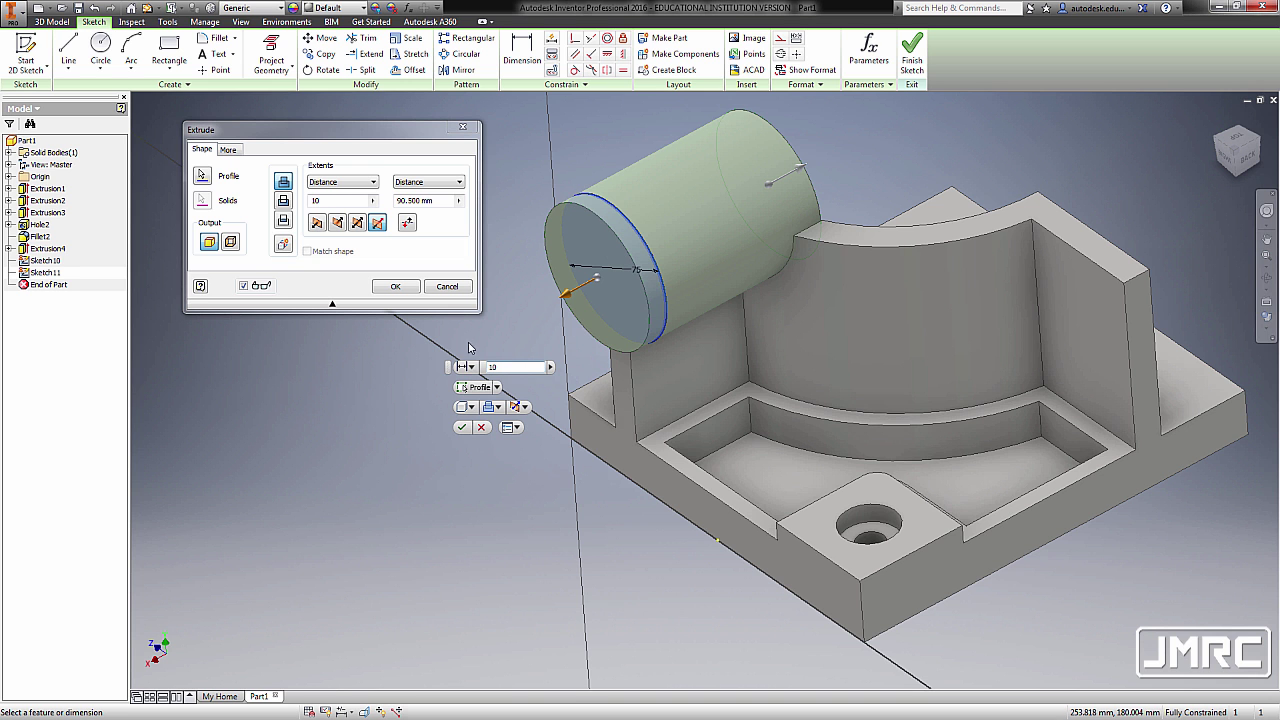
pyautogui.moveTo(800, 167)
pyautogui.mouseDown()
pyautogui.moveTo(850, 153)
pyautogui.moveTo(808, 168)
pyautogui.mouseUp()
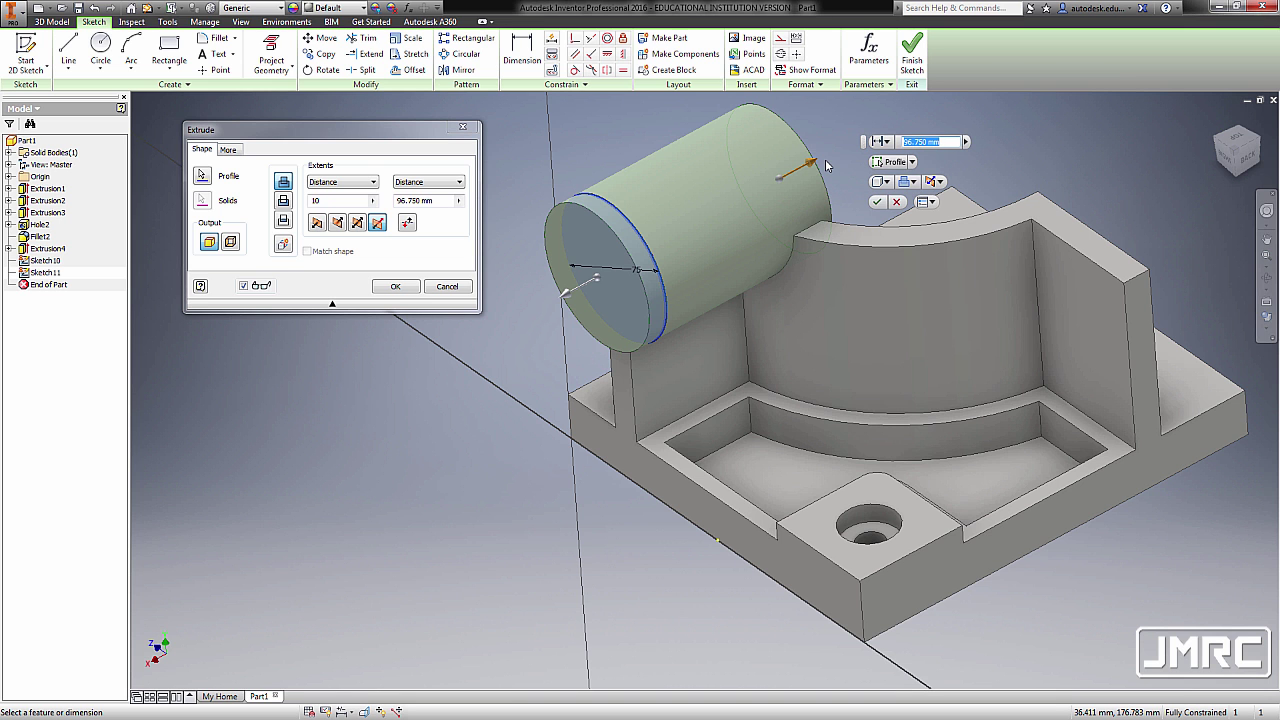
pyautogui.write('127')
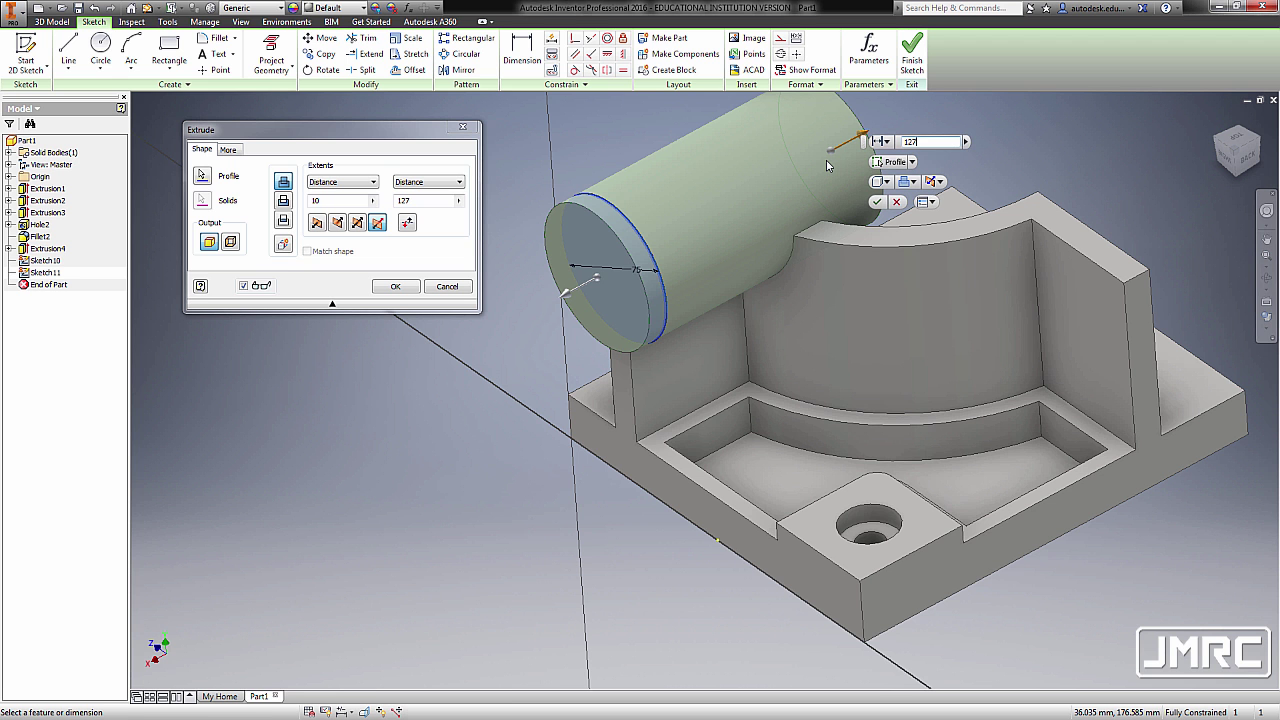
pyautogui.click(396, 287)
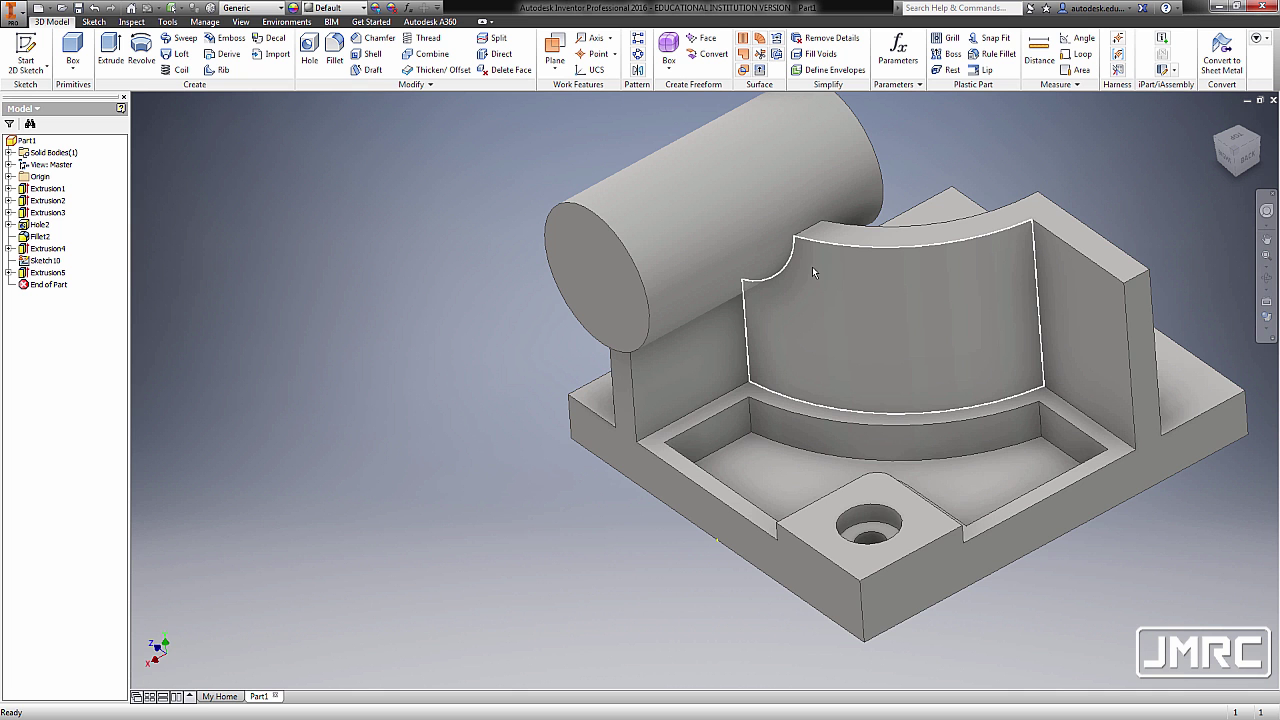
# Measure the cylinder's length between its two flat end faces, then restore the home view
pyautogui.keyDown('shift'); pyautogui.moveTo(807, 249); pyautogui.dragTo(745, 294, button='middle'); pyautogui.keyUp('shift')
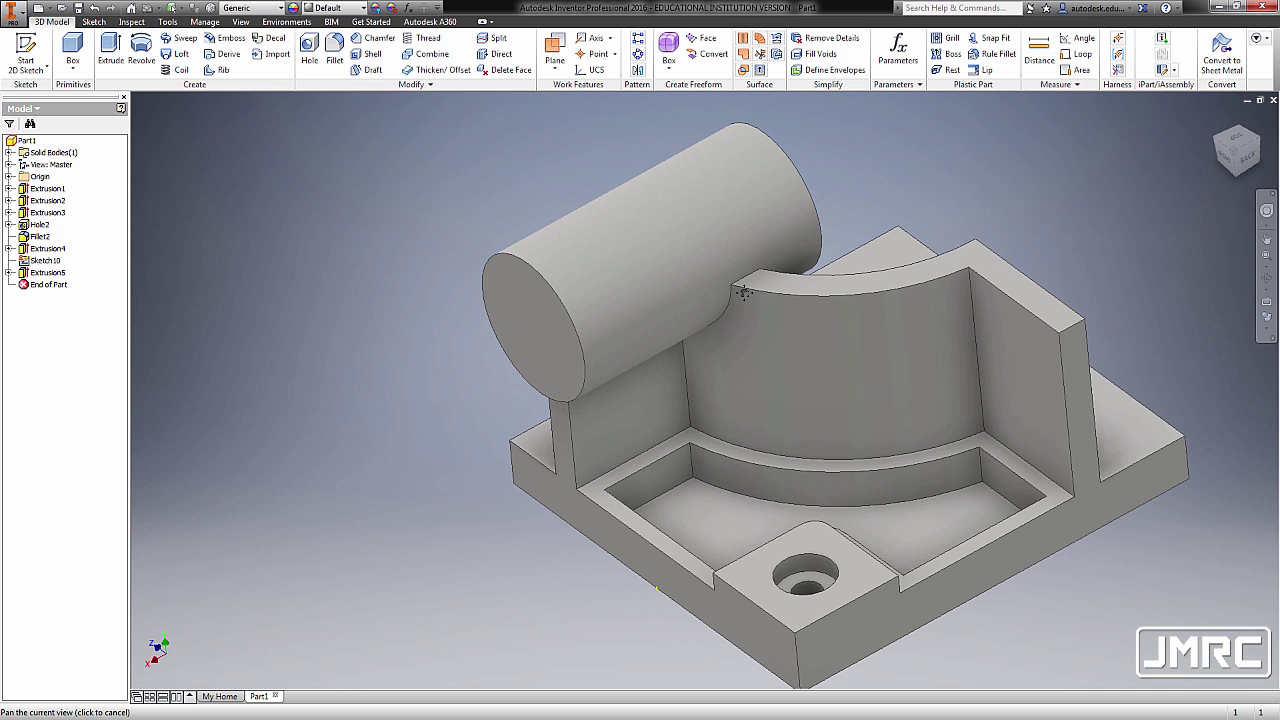
pyautogui.press('m')
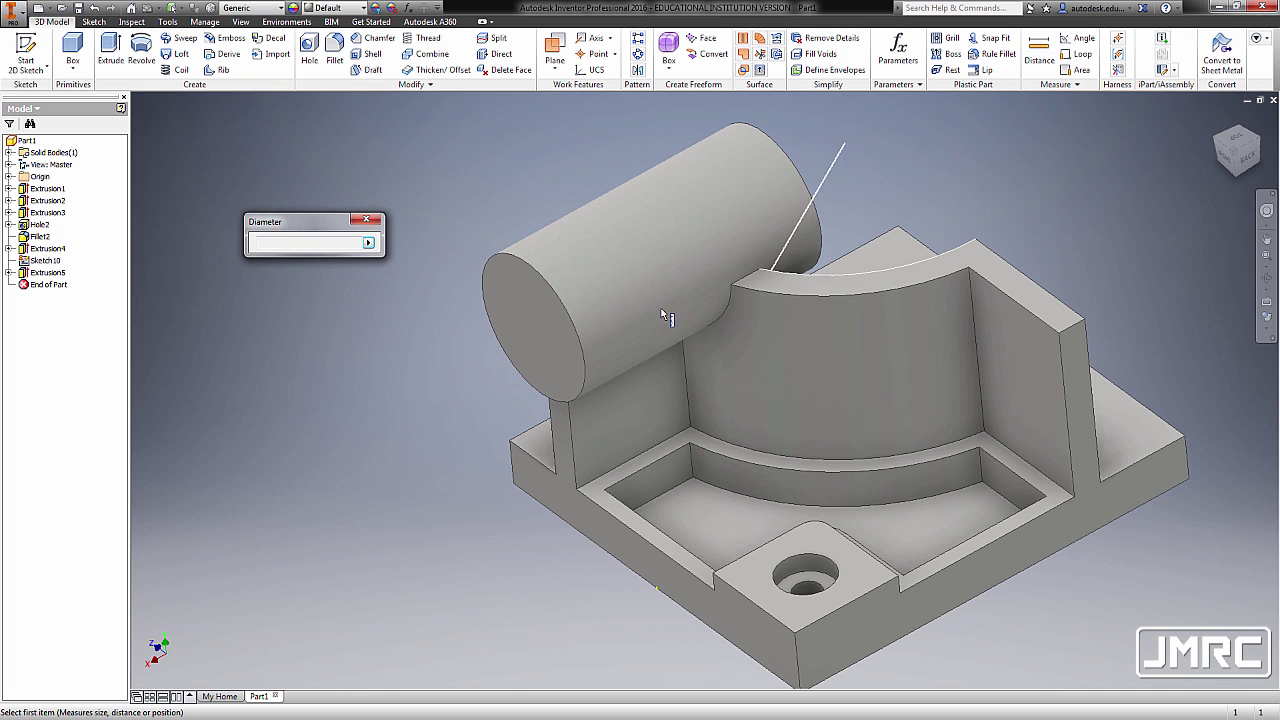
pyautogui.click(538, 315)
pyautogui.keyDown('shift'); pyautogui.moveTo(664, 286); pyautogui.dragTo(652, 390, button='middle'); pyautogui.keyUp('shift')
pyautogui.click(655, 392)
pyautogui.keyDown('shift'); pyautogui.moveTo(771, 346); pyautogui.dragTo(956, 260, button='middle'); pyautogui.keyUp('shift')
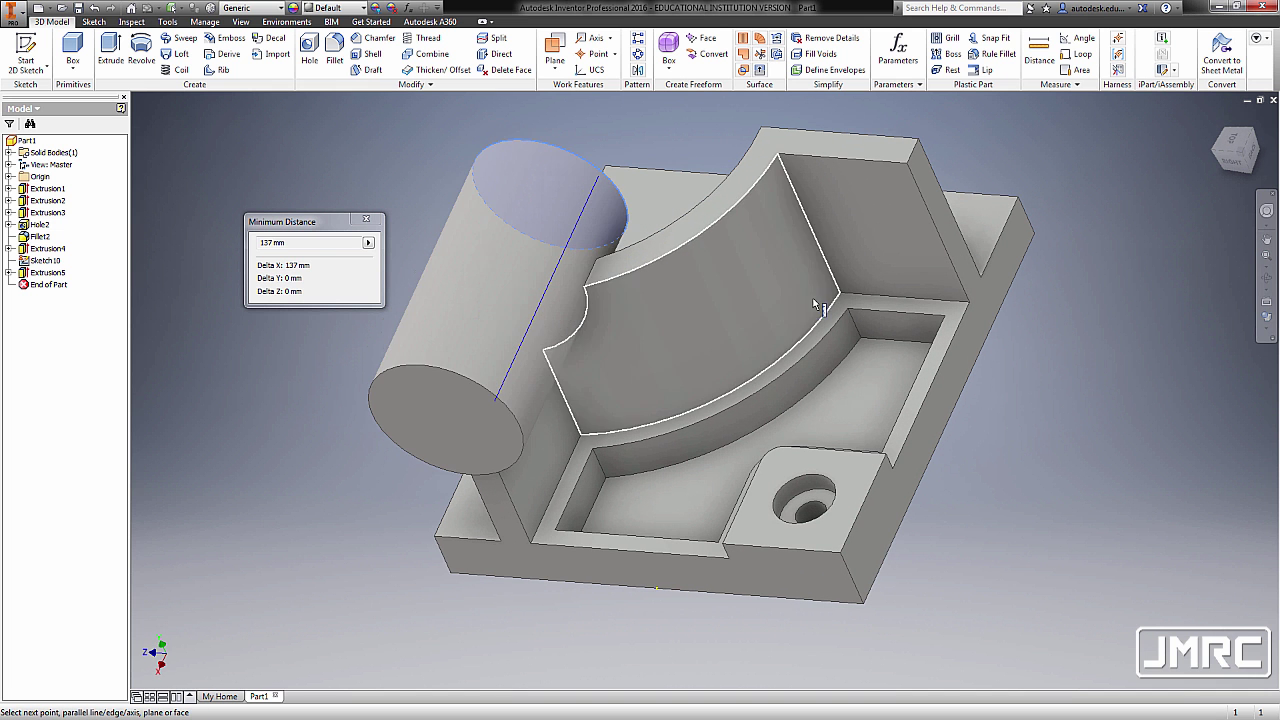
pyautogui.click(364, 220)
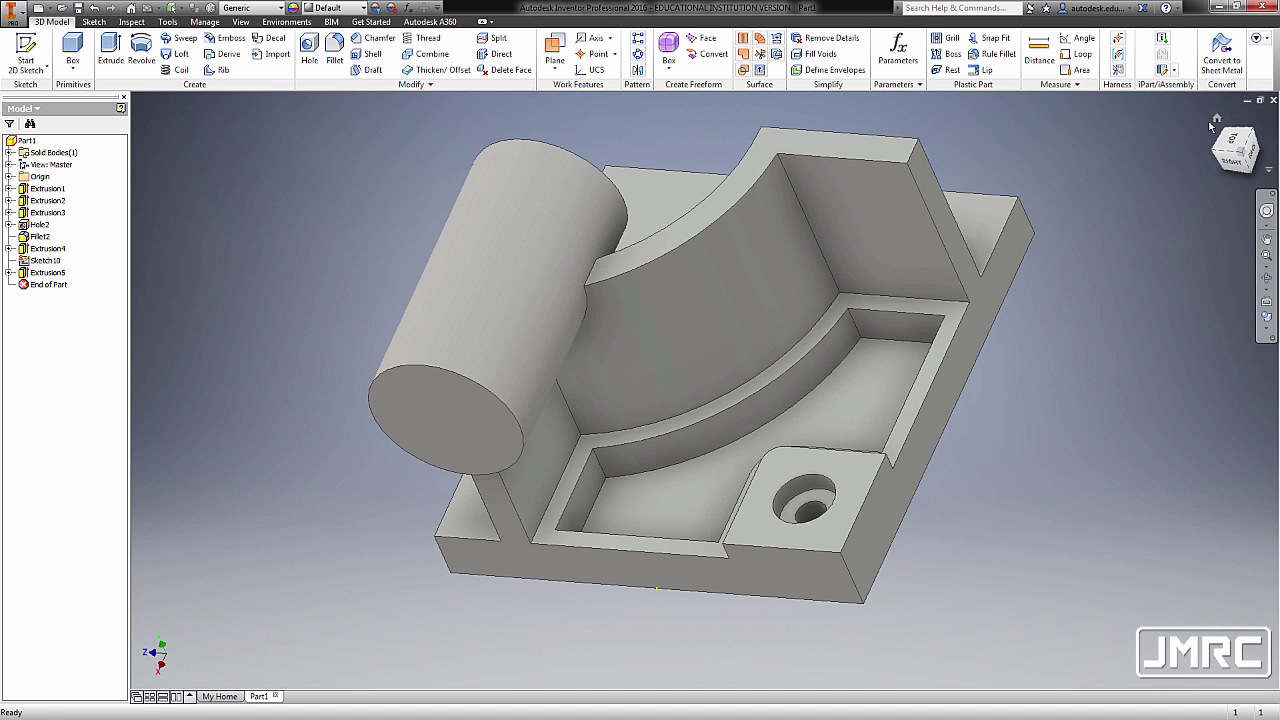
pyautogui.click(1215, 120)
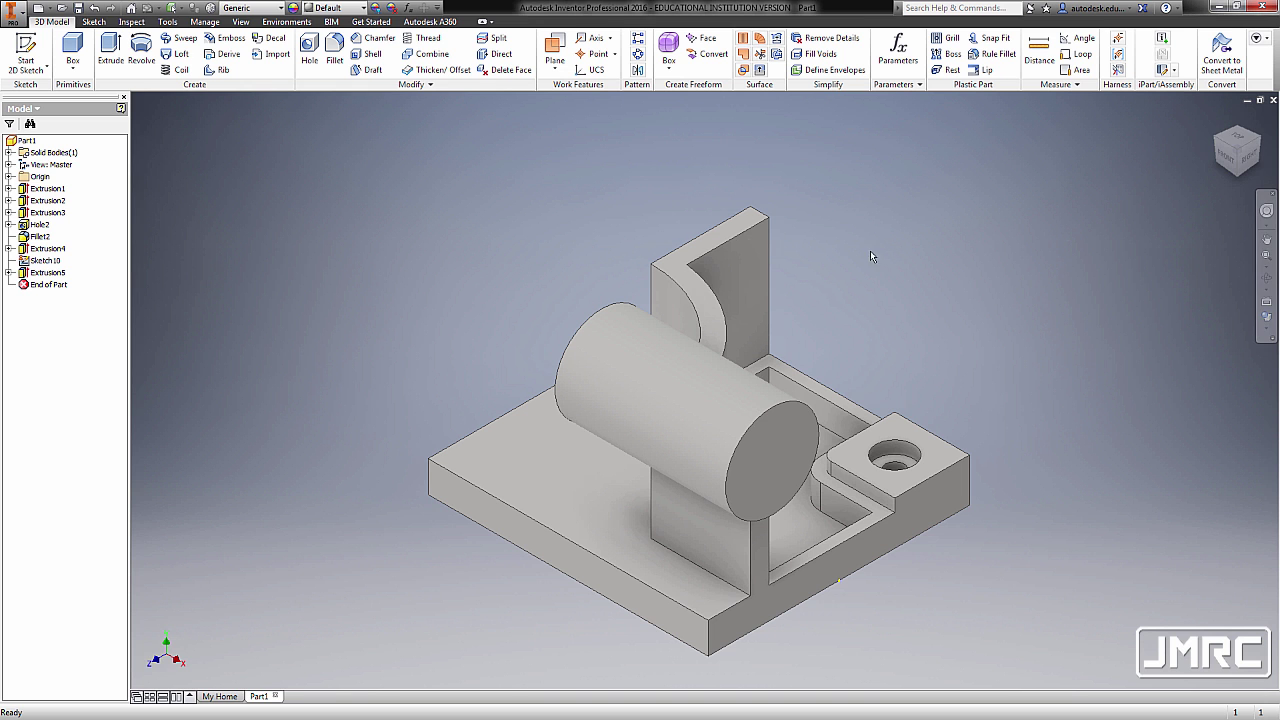
# Rename the cylinder diameter's model parameter d34 to x and try to set its equation to a/3
pyautogui.click(898, 52)
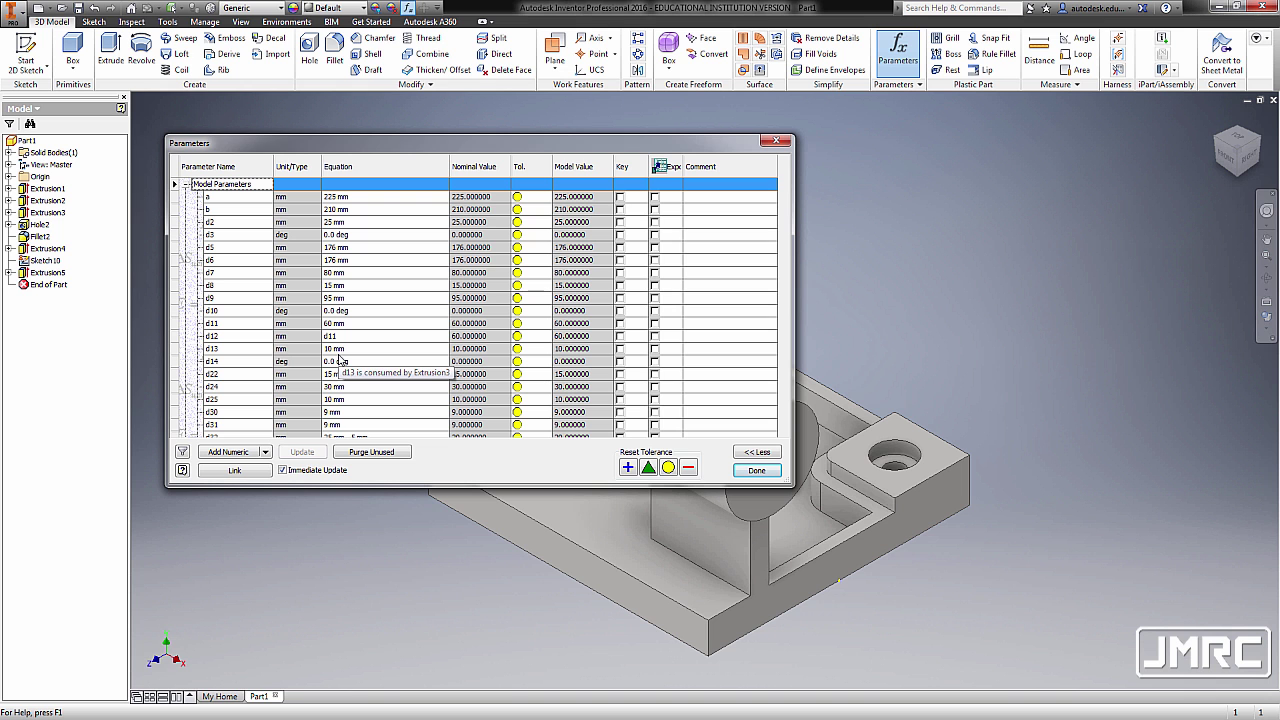
pyautogui.scroll(-3, 340, 355)
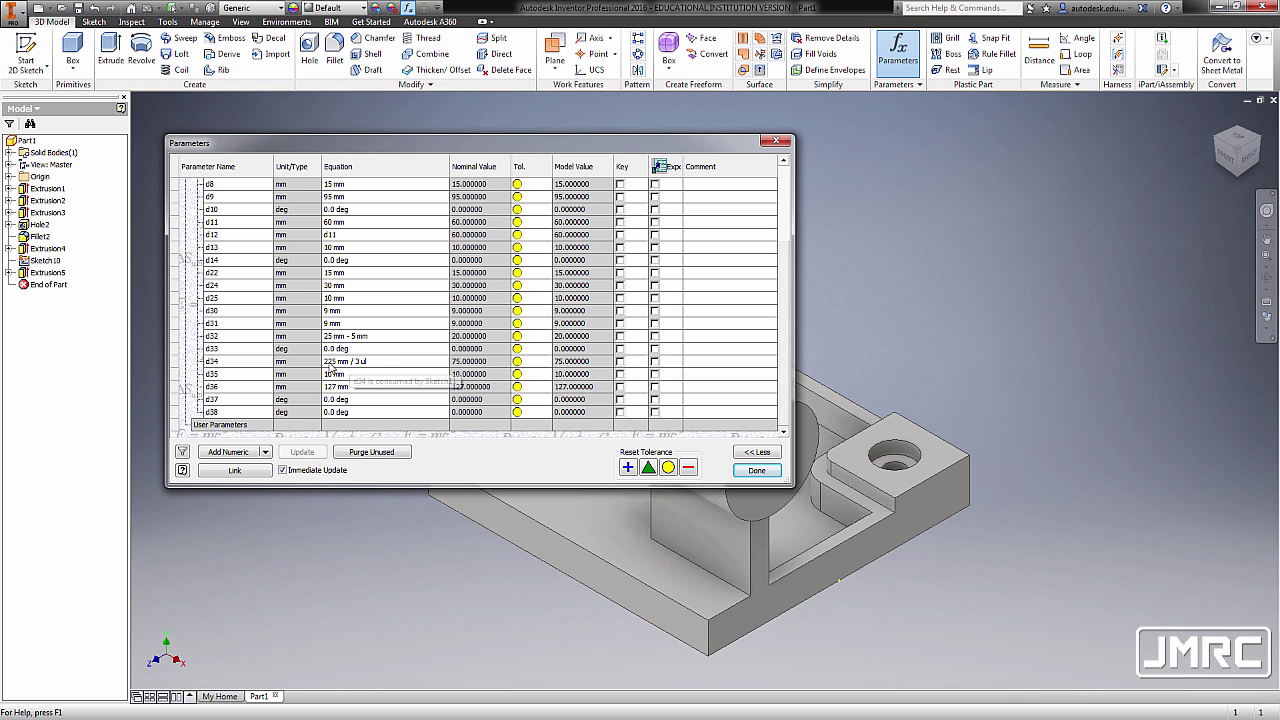
pyautogui.click(227, 362)
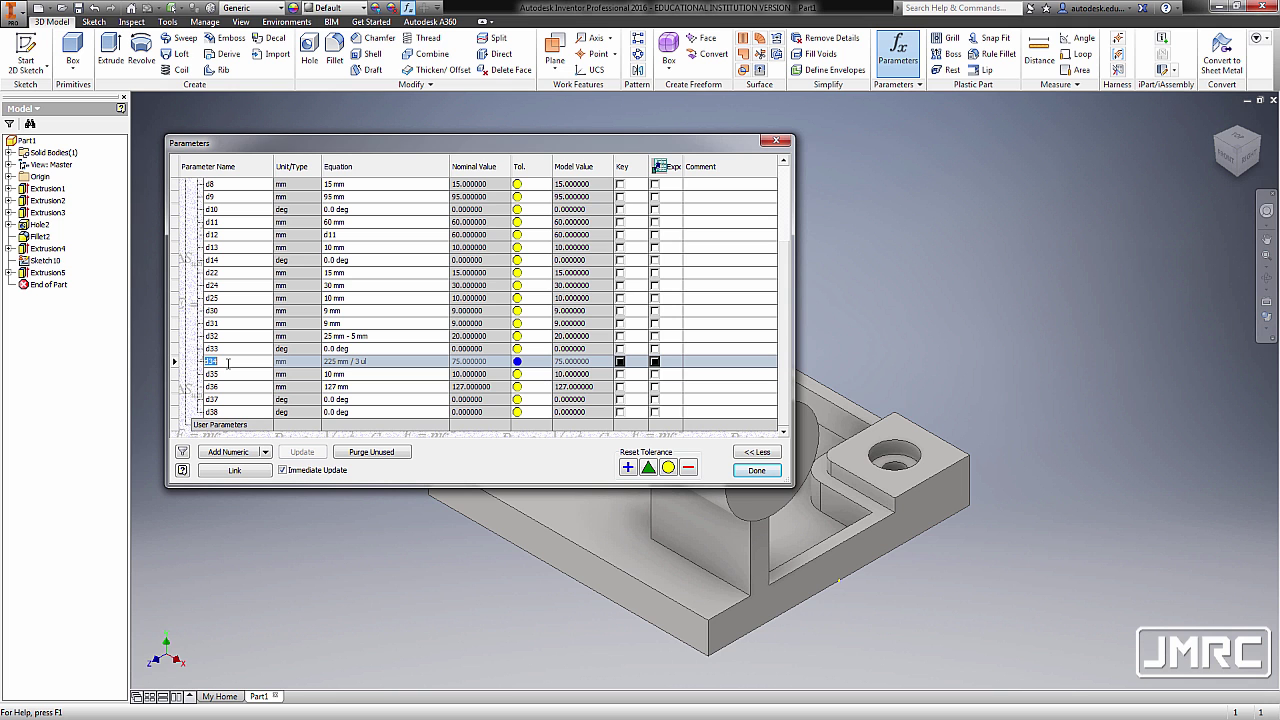
pyautogui.write('x')
pyautogui.click(376, 361)
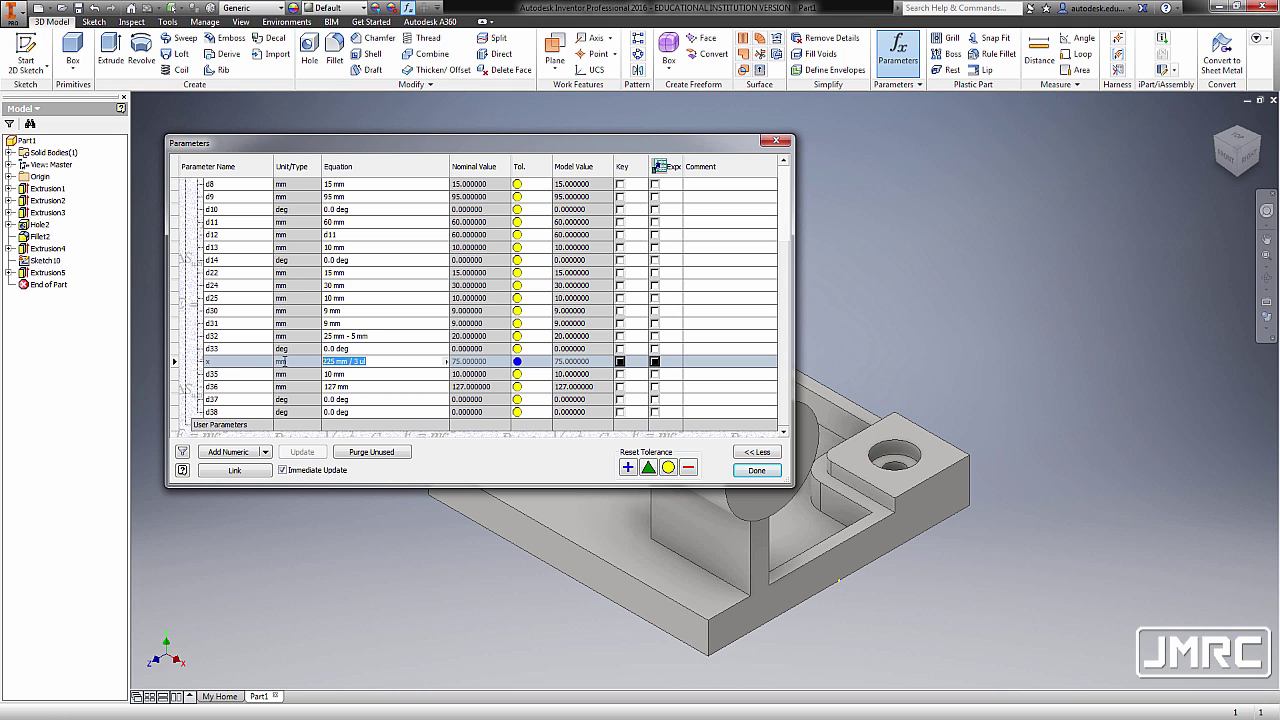
pyautogui.write('a')
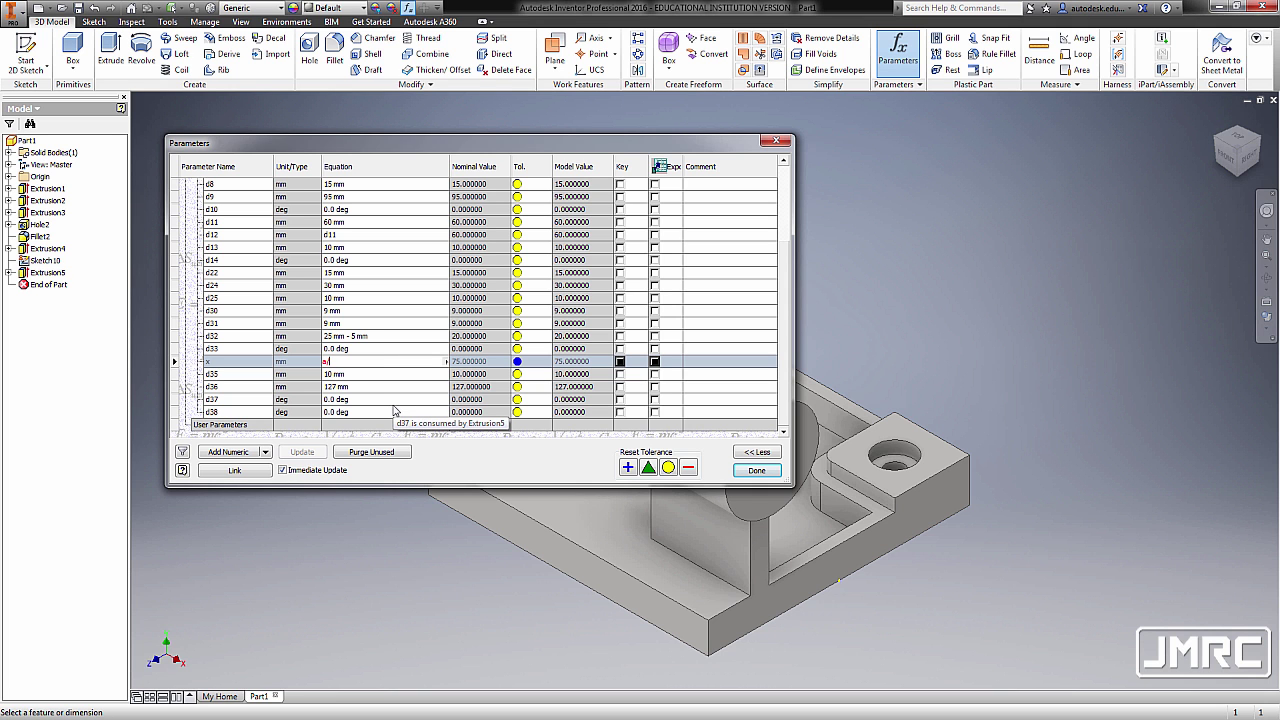
pyautogui.write('/3')
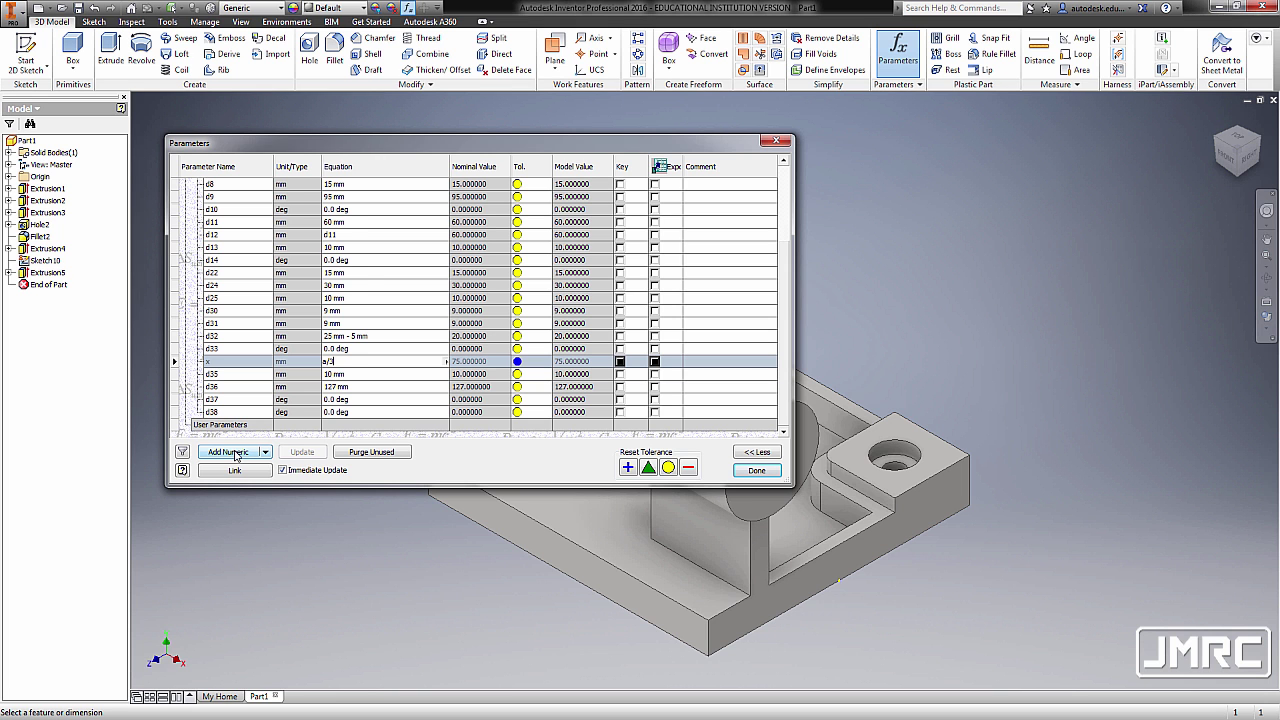
# Add a numeric user parameter named d with the equation d35+d36 and finish editing the parameters
pyautogui.click(229, 452)
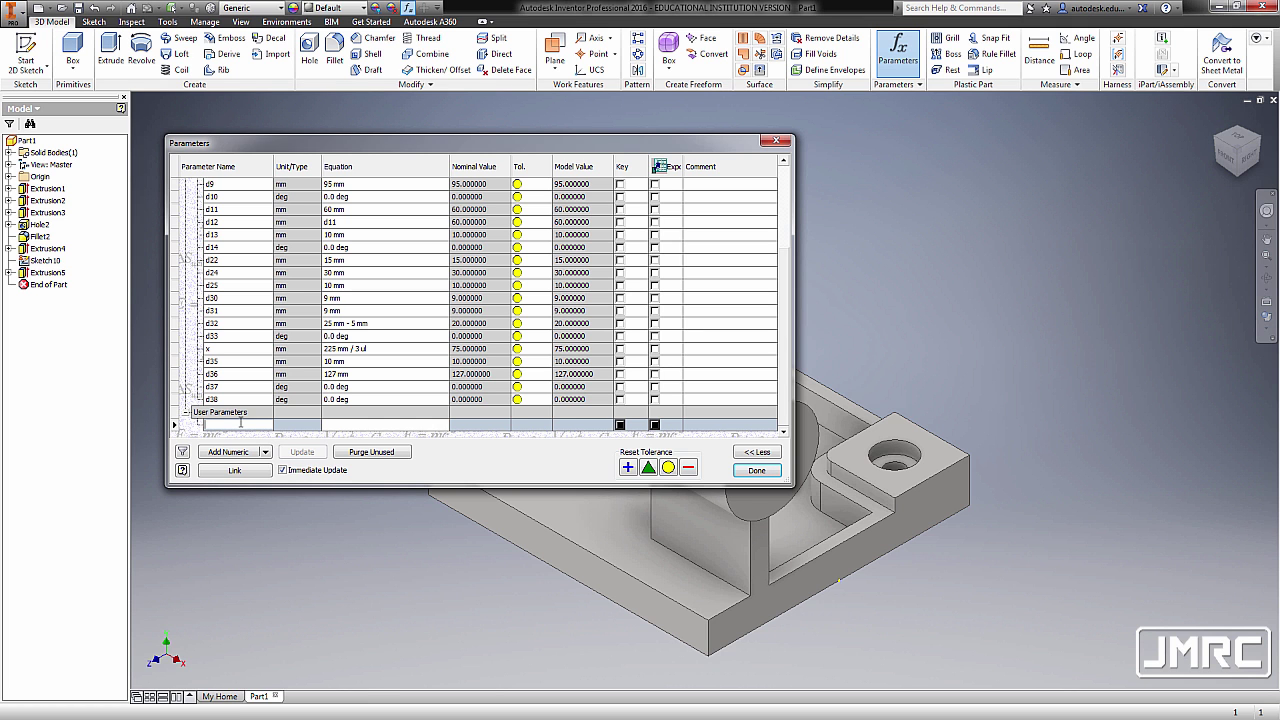
pyautogui.write('d')
pyautogui.click(356, 425)
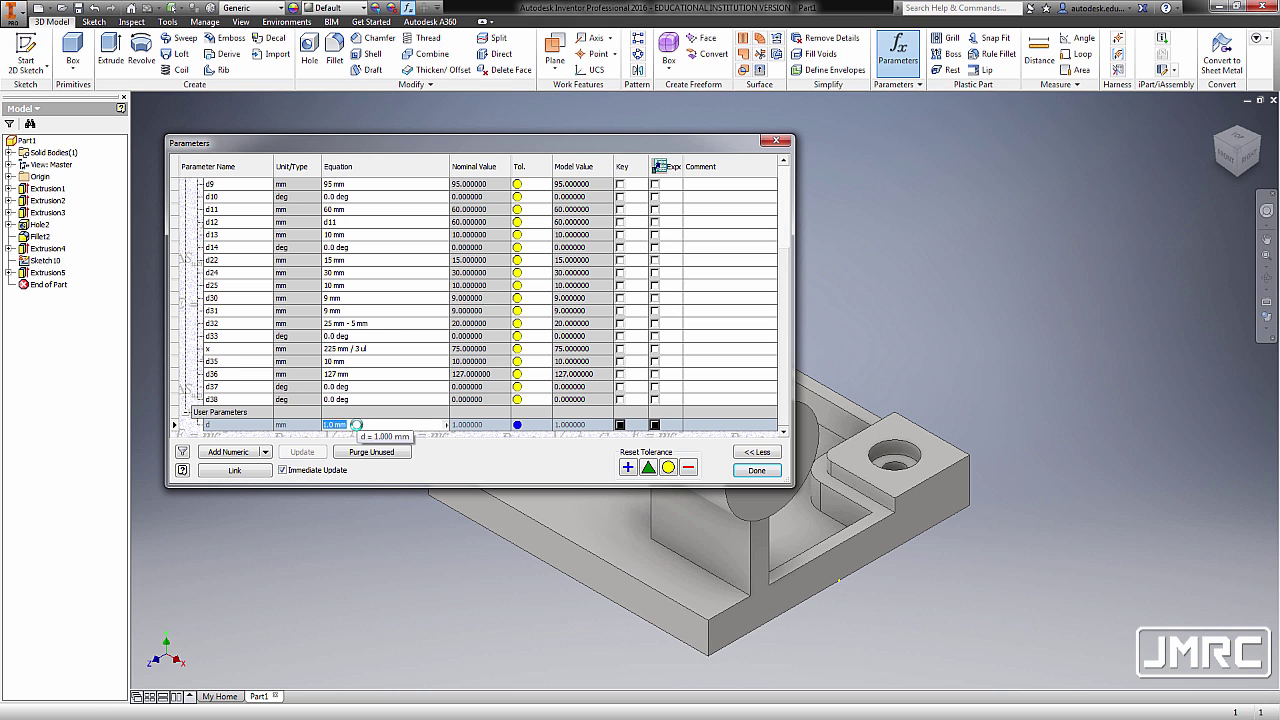
pyautogui.click(211, 361)
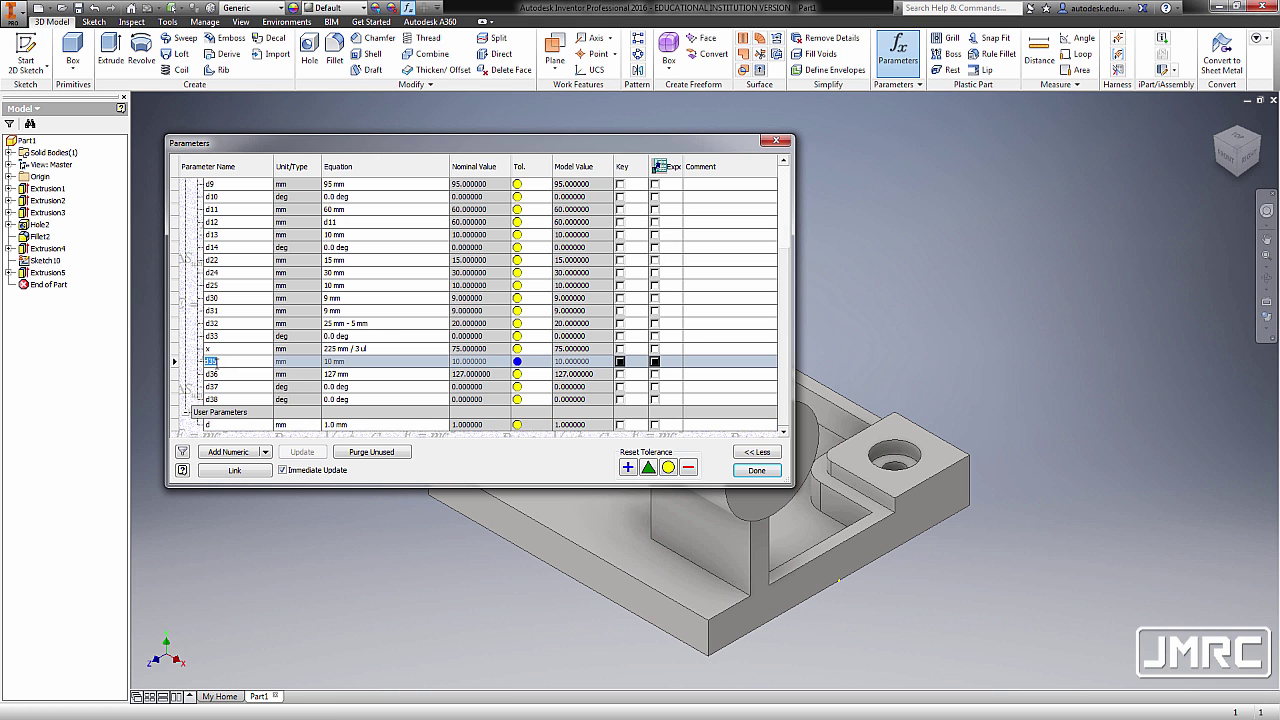
pyautogui.click(298, 428)
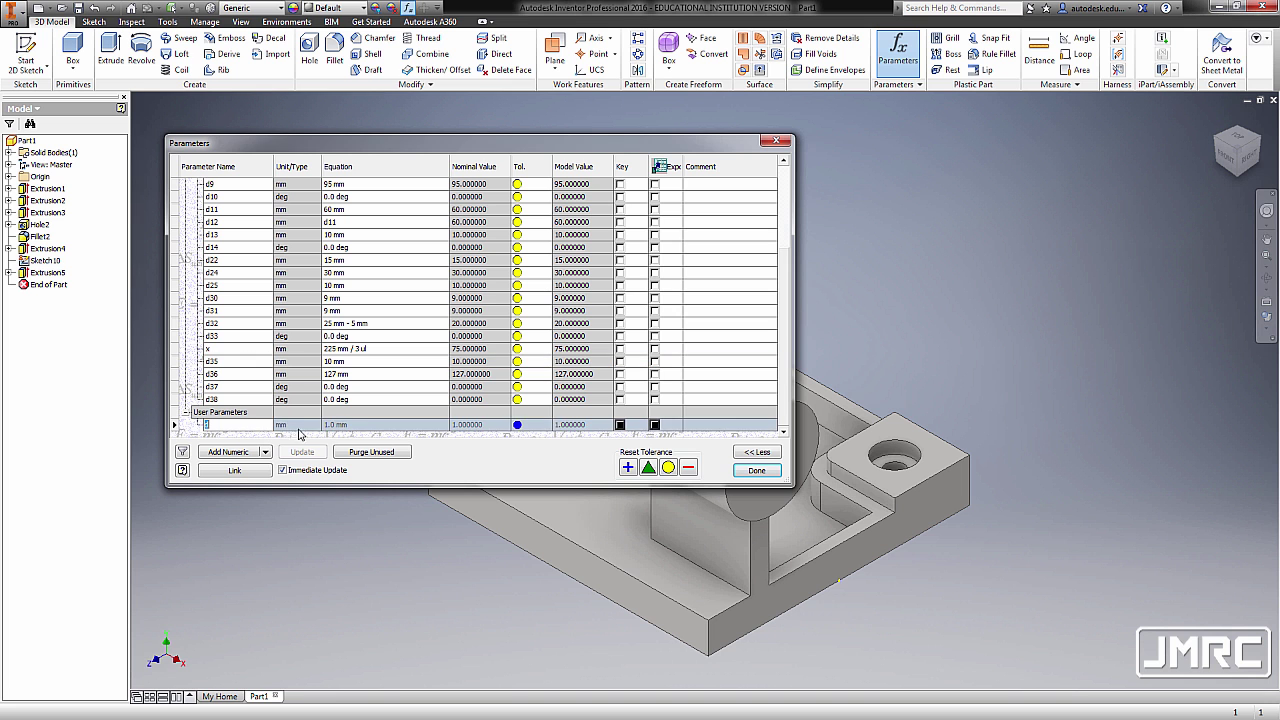
pyautogui.click(366, 428)
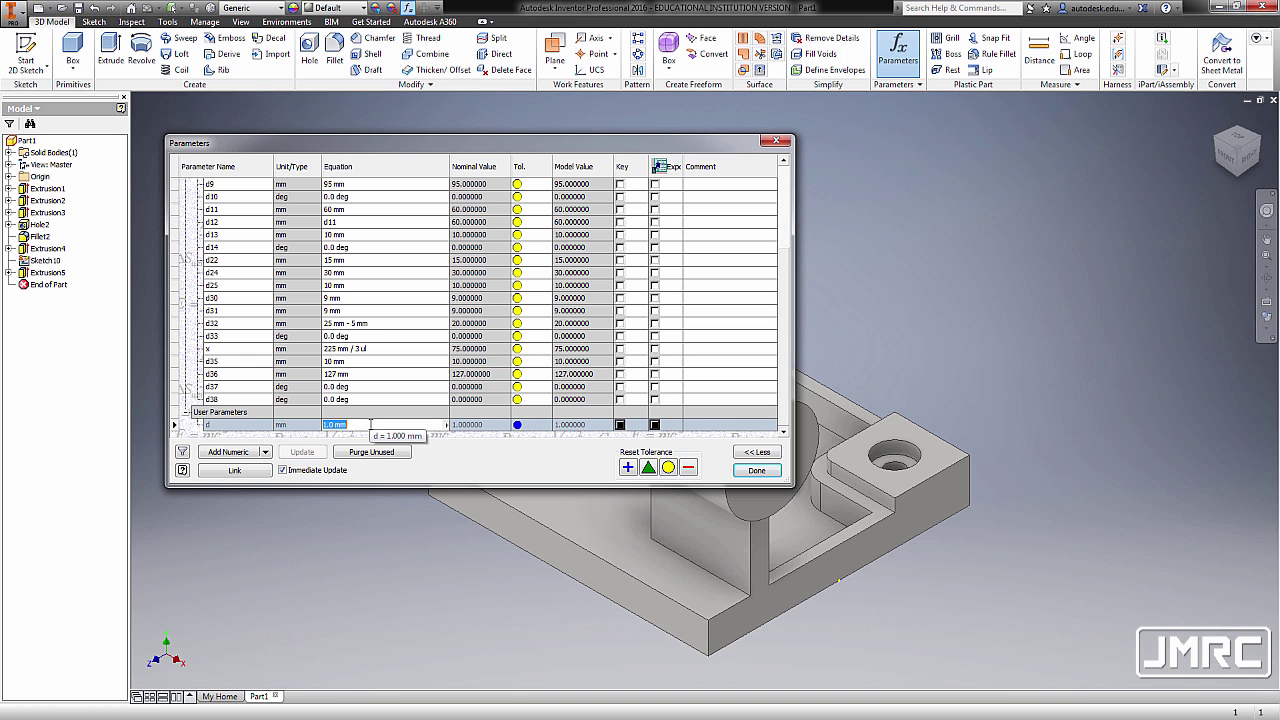
pyautogui.write('d35+')
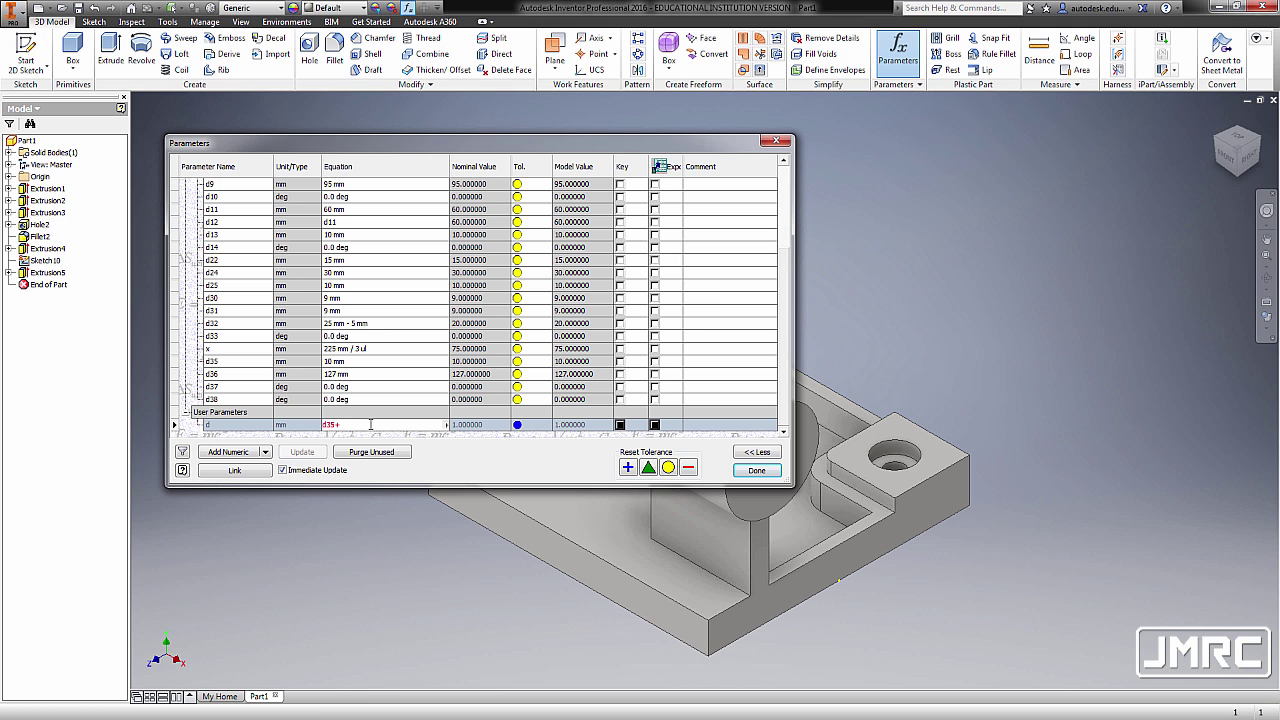
pyautogui.write('d36')
pyautogui.click(757, 472)
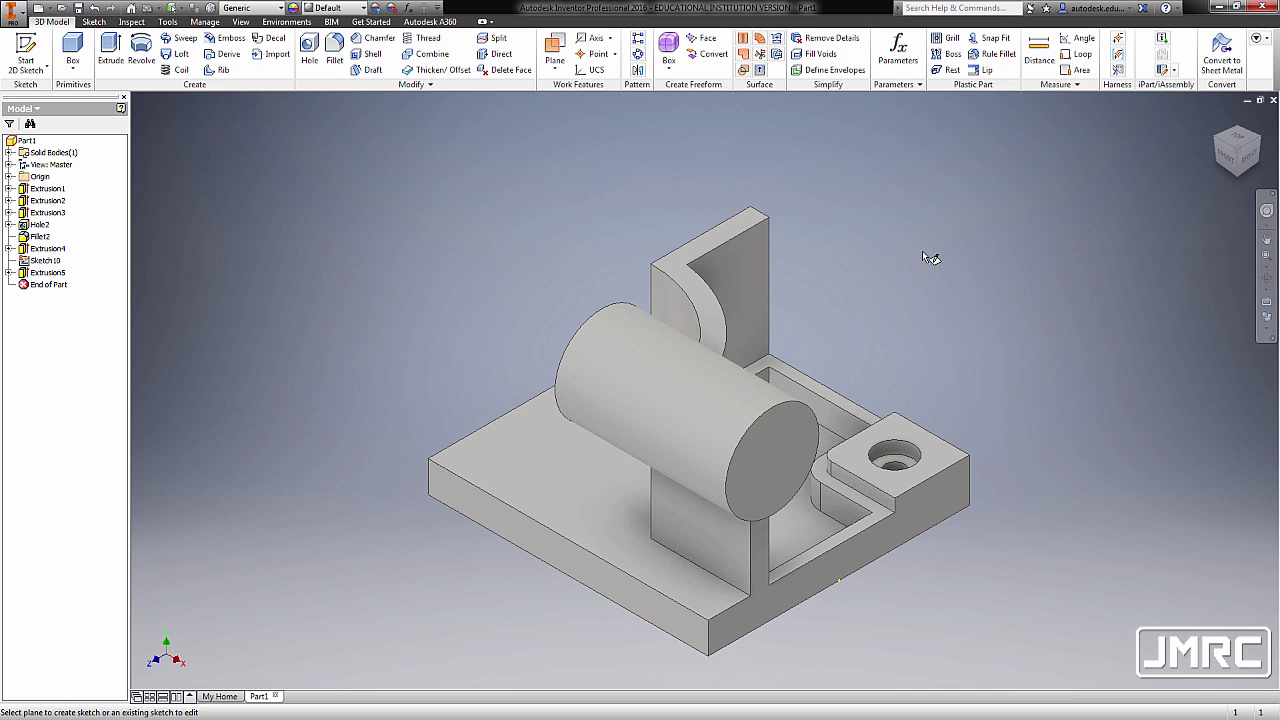
# Start a sketch on the curved wall's end face at the plate's BACK side and draw a circle with a formula-driven diameter of 75 mm
pyautogui.moveTo(909, 294)
pyautogui.keyDown('shift'); pyautogui.mouseDown(button='middle')
pyautogui.moveTo(816, 239)
pyautogui.moveTo(734, 289)
pyautogui.moveTo(900, 403)
pyautogui.mouseUp(button='middle'); pyautogui.keyUp('shift')
pyautogui.click(922, 382)
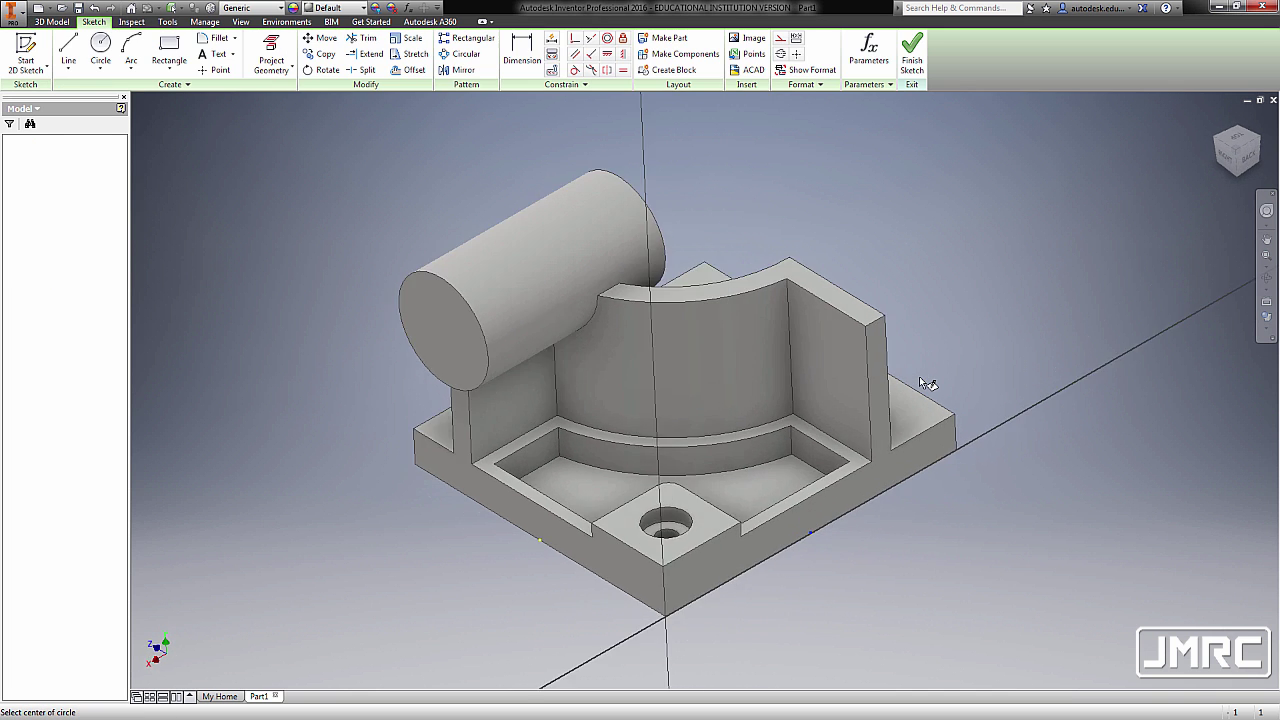
pyautogui.press('c')
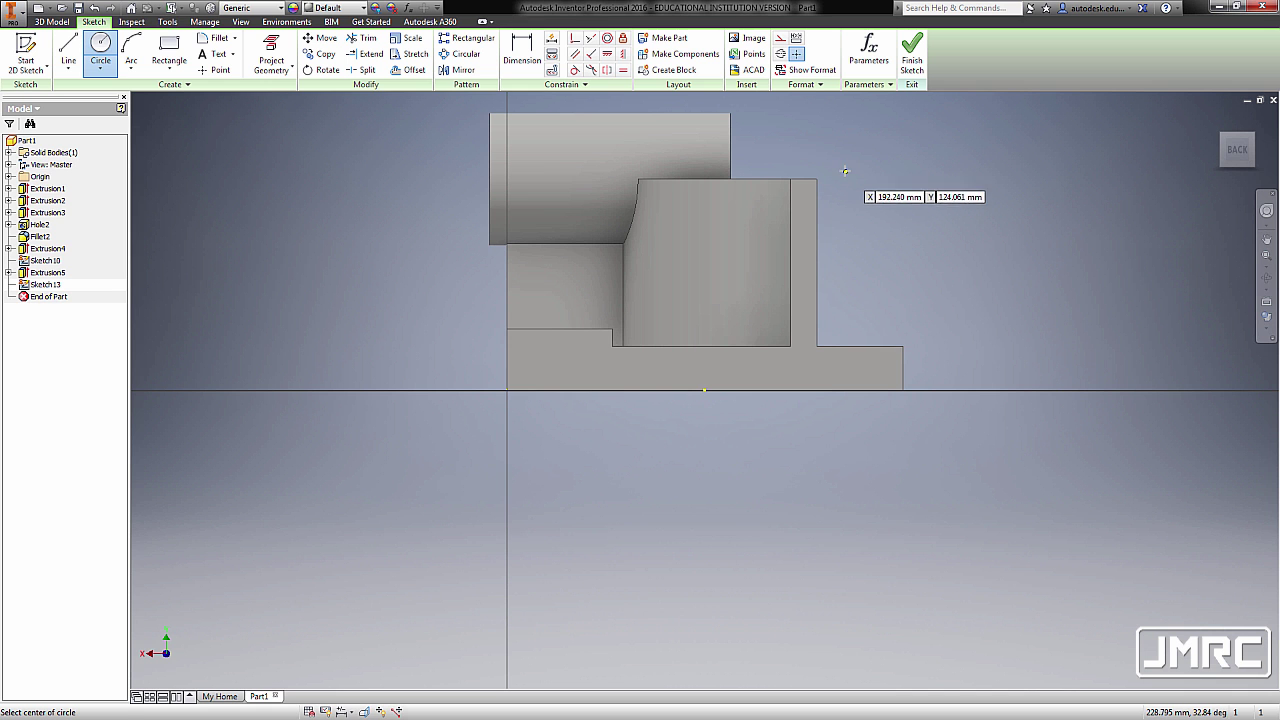
pyautogui.scroll(-3, 843, 170)
pyautogui.moveTo(841, 186); pyautogui.dragTo(833, 220, button='middle')
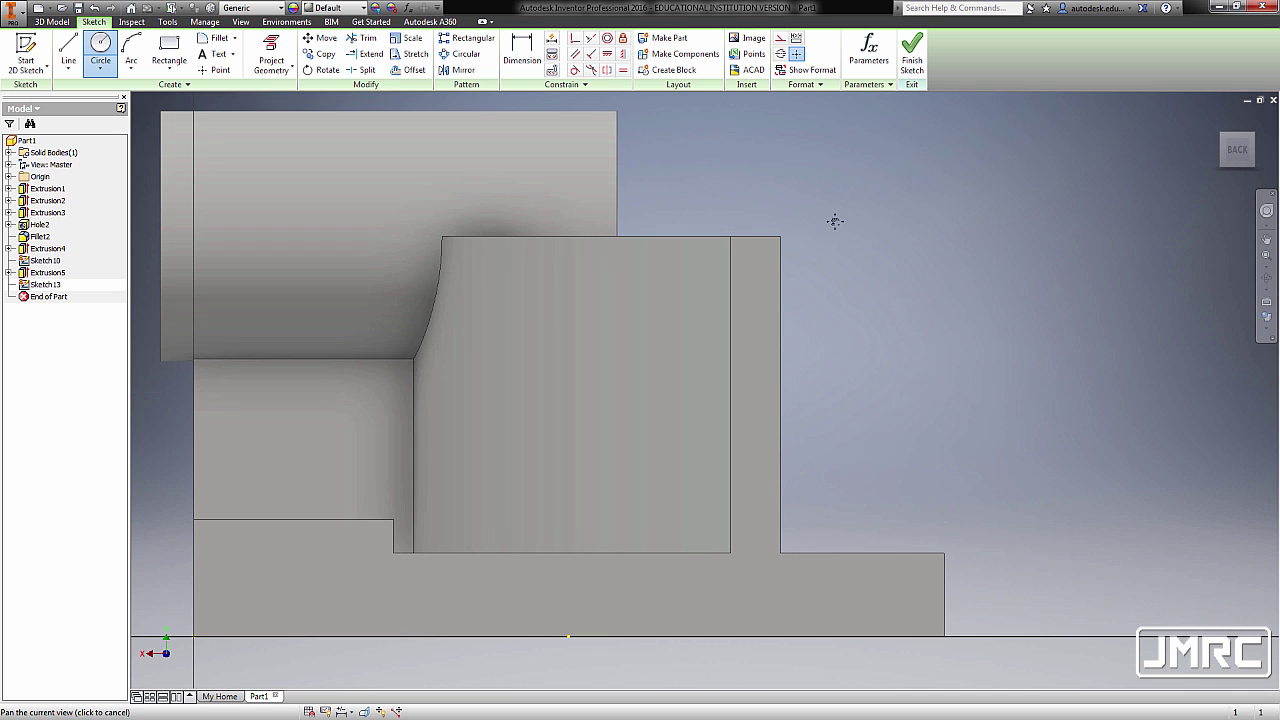
pyautogui.click(755, 222)
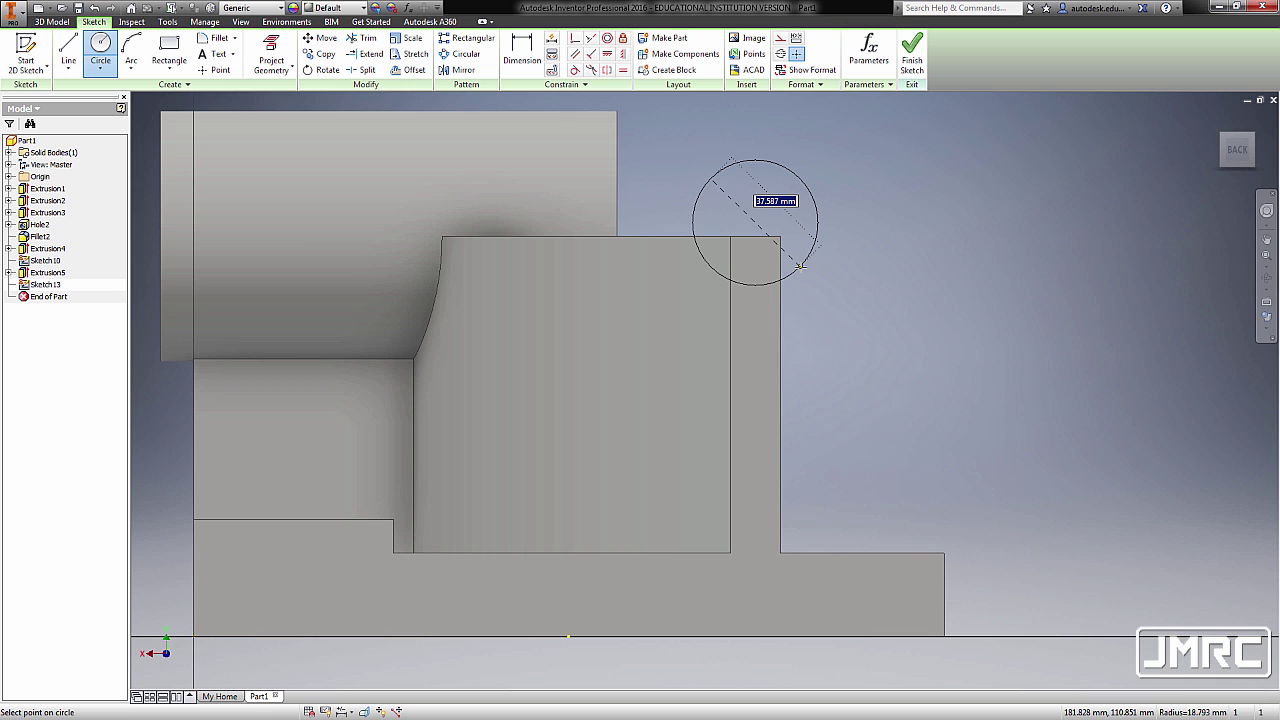
pyautogui.write('35')
pyautogui.press('Return')
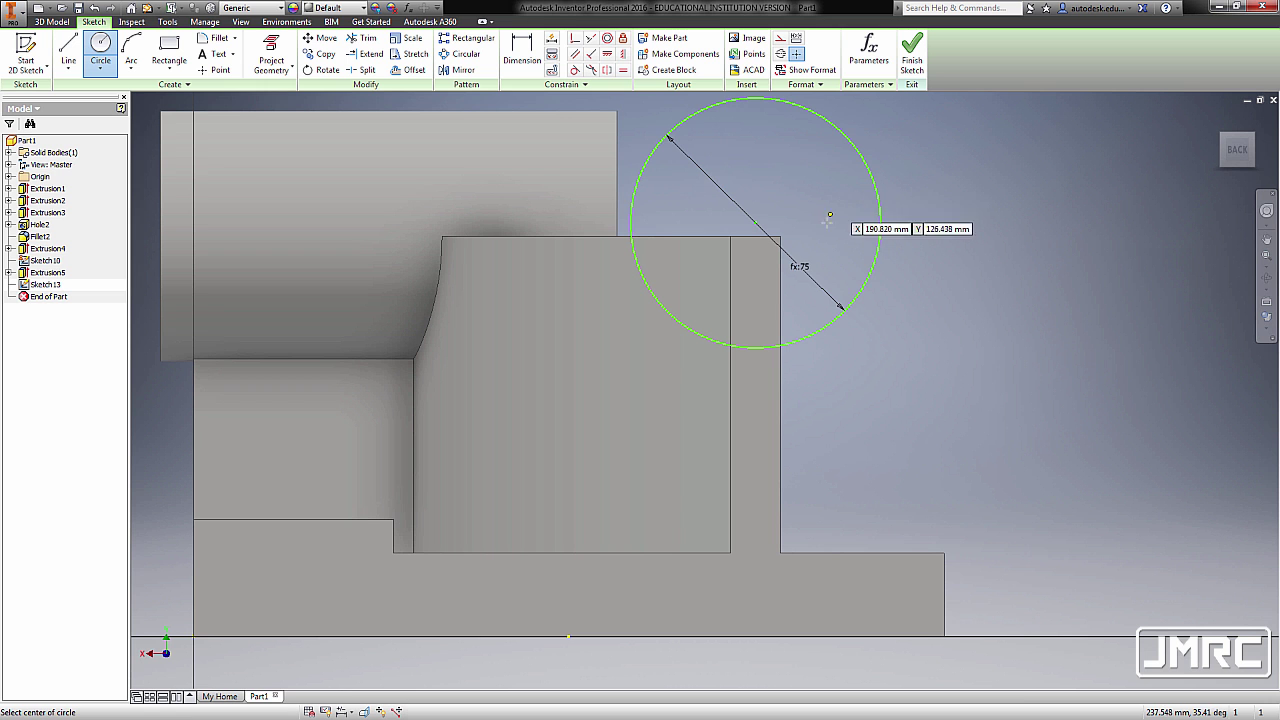
# Constrain the 75 mm circle's centre coincident with the midpoint of the wall end's upper edge
pyautogui.click(575, 39)
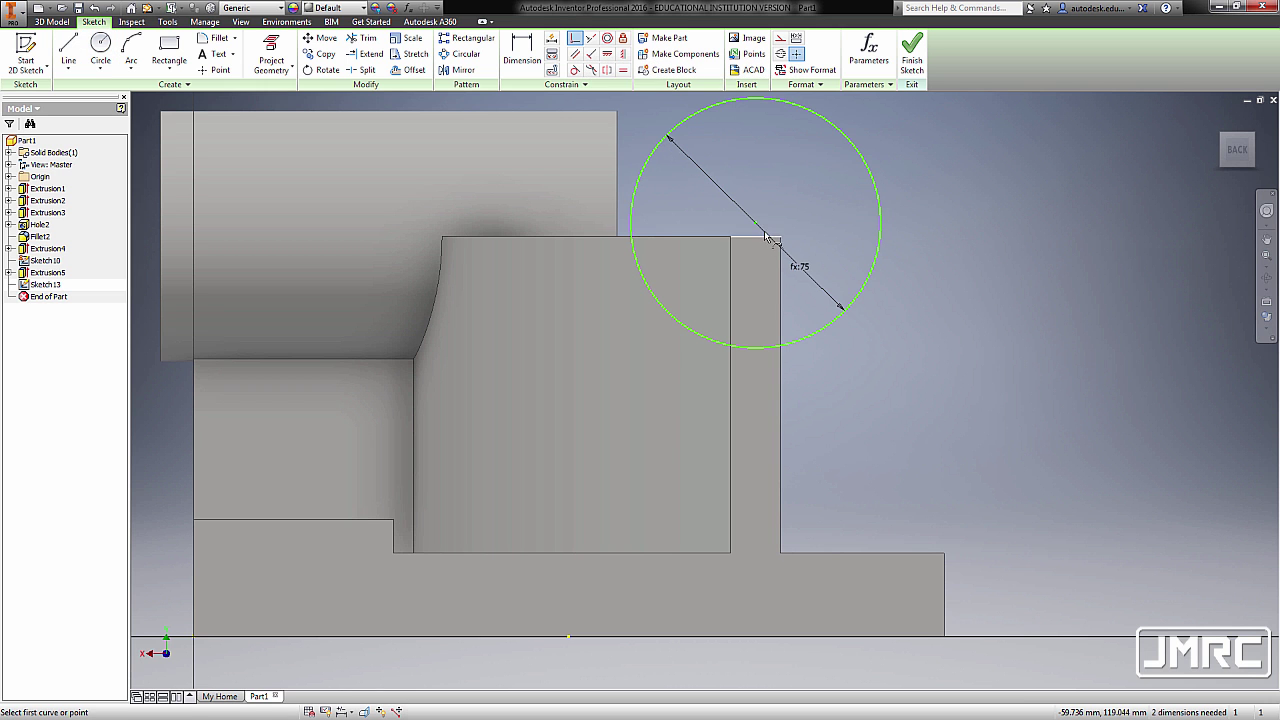
pyautogui.click(755, 222)
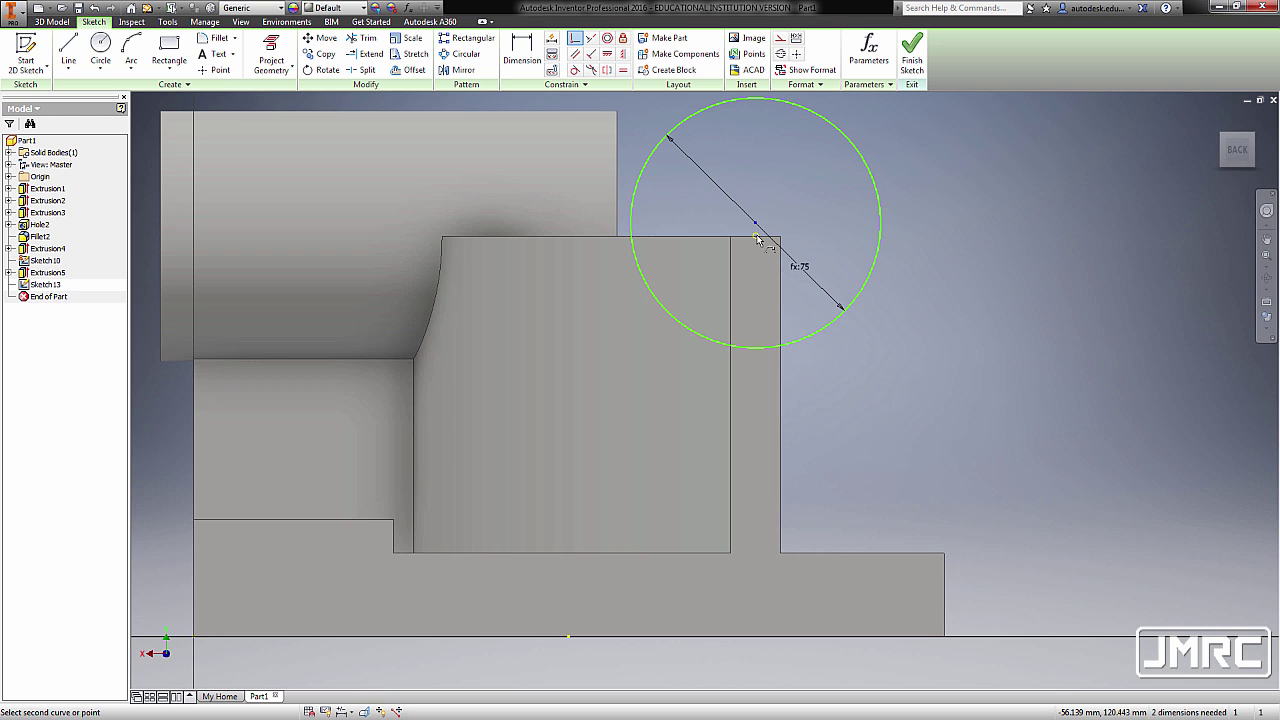
pyautogui.click(756, 237)
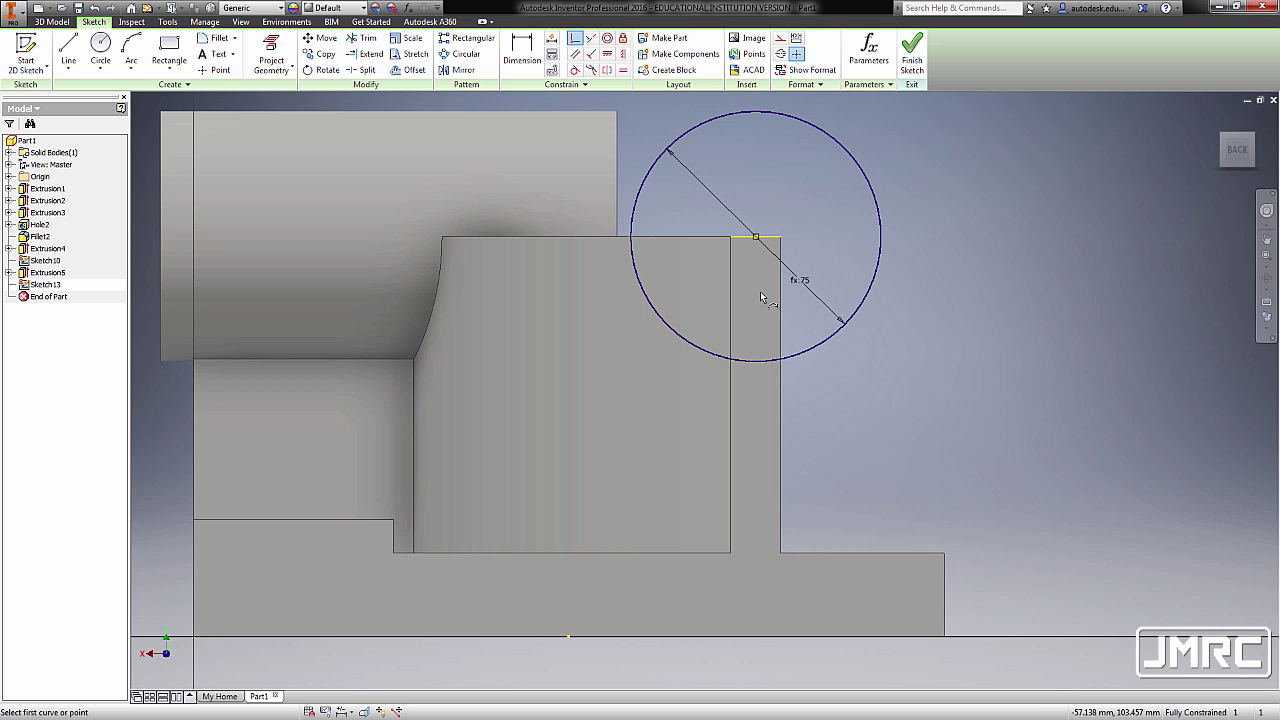
# Extrude the 75 mm circle asymmetrically as a join, 10 mm outward from the wall's end face and 127 mm back over the wall
pyautogui.press('e')
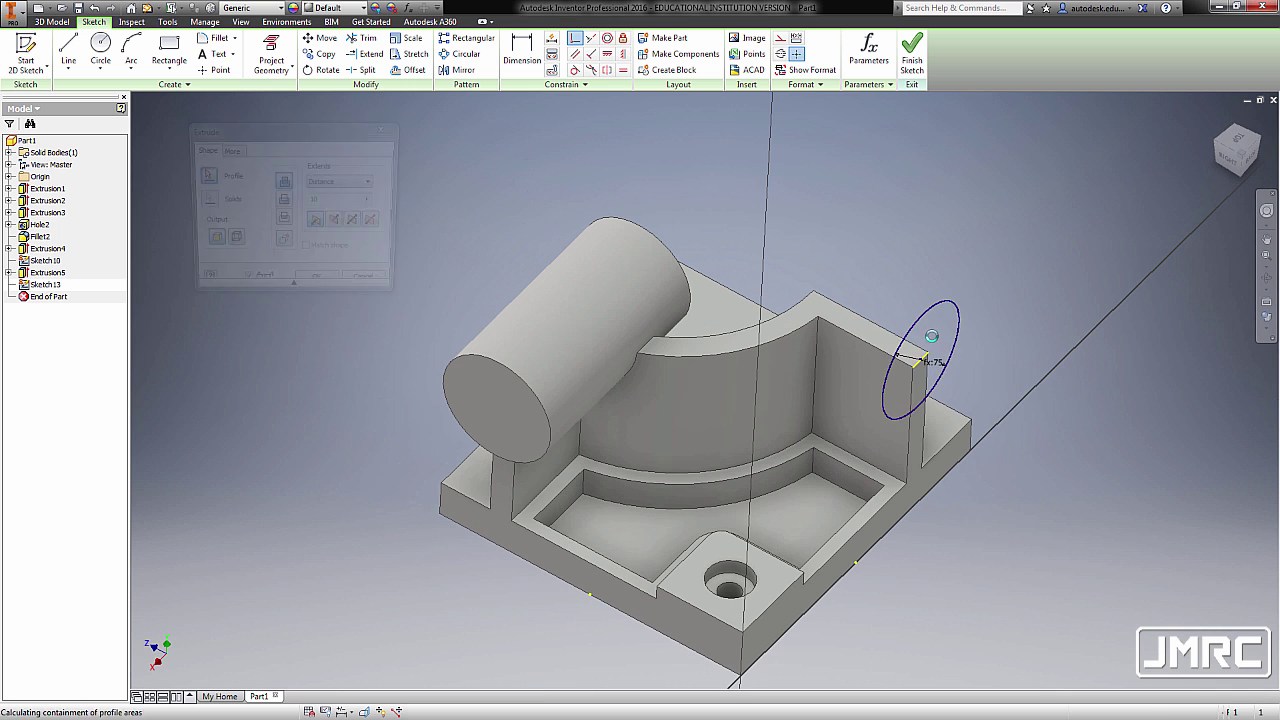
pyautogui.click(377, 224)
pyautogui.moveTo(884, 344); pyautogui.dragTo(802, 300)
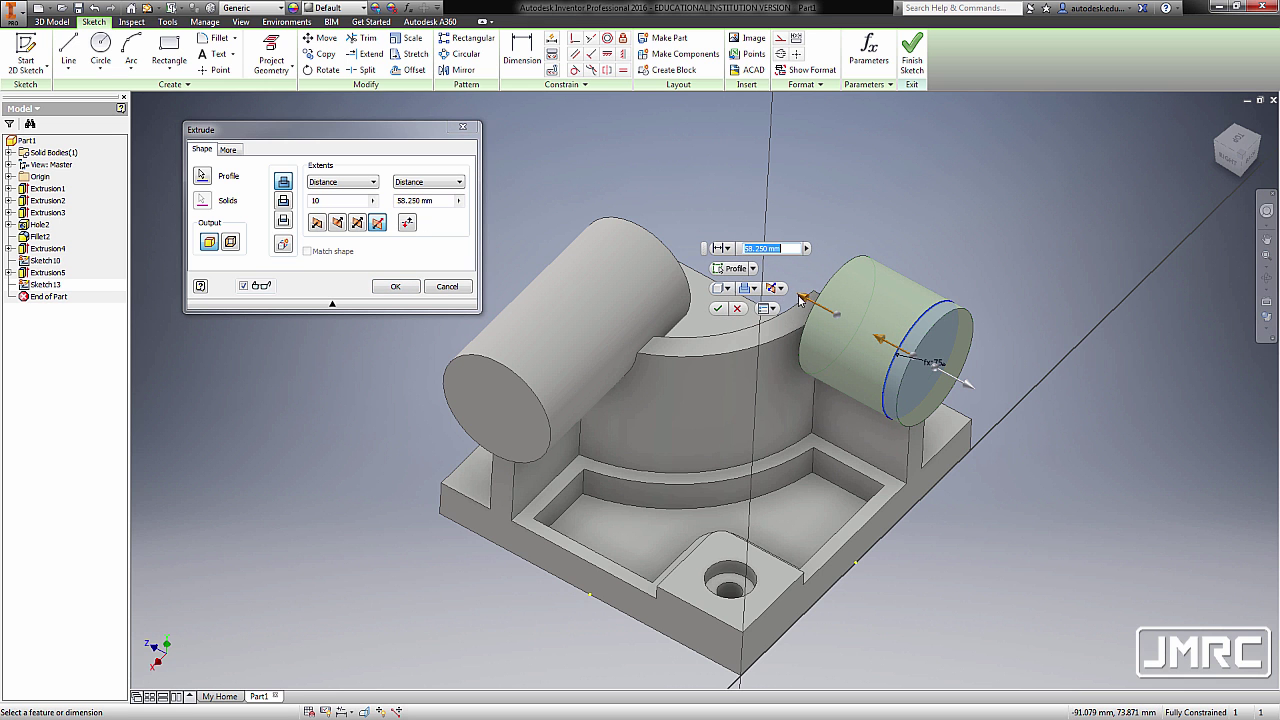
pyautogui.write('12')
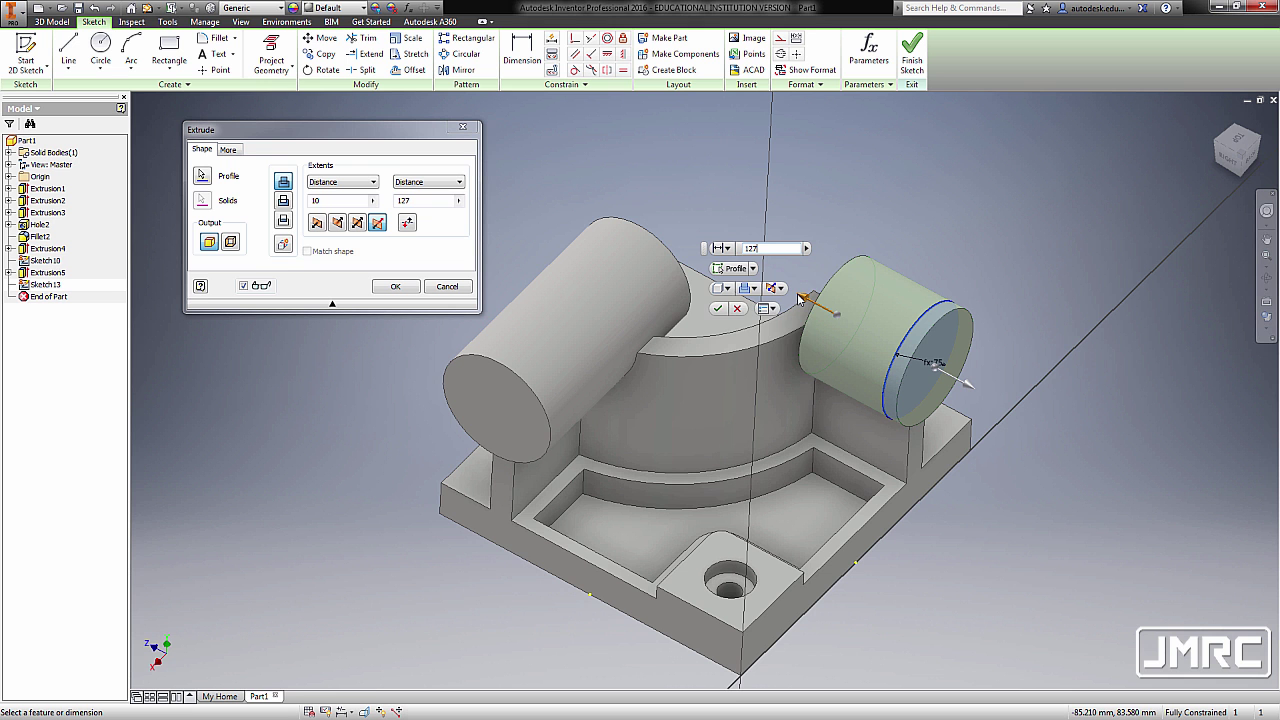
pyautogui.write('7')
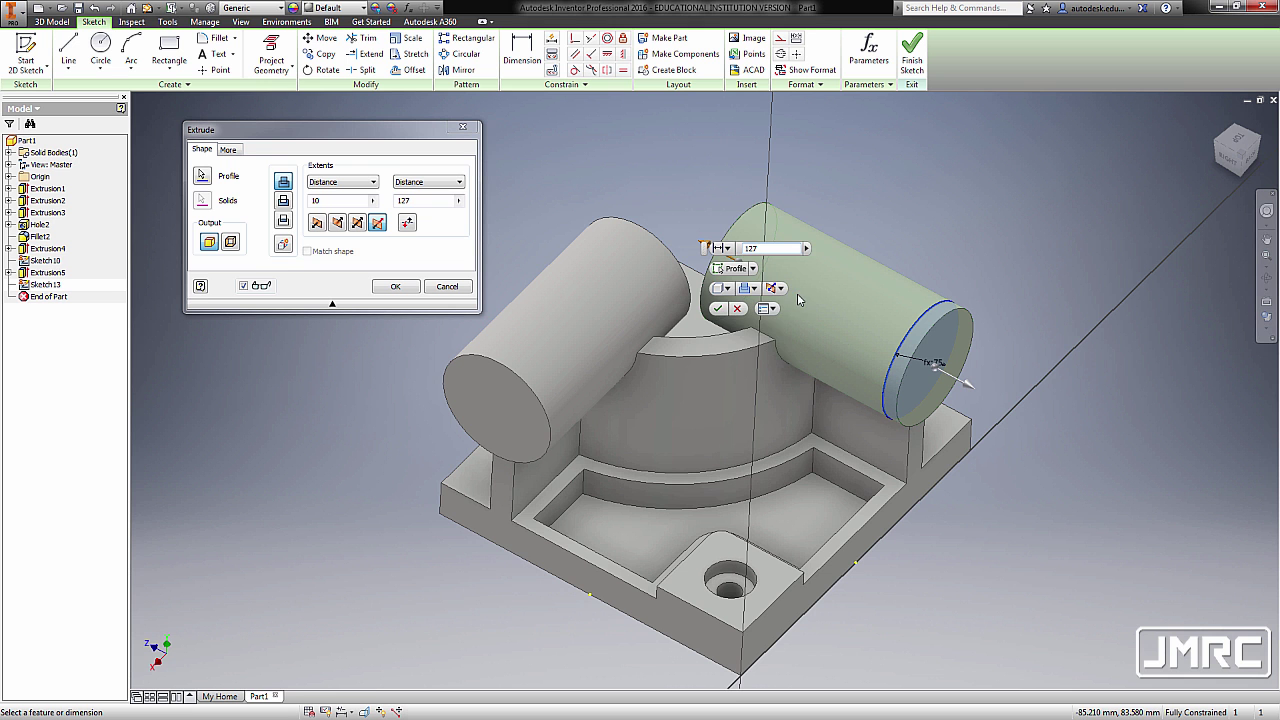
pyautogui.click(397, 287)
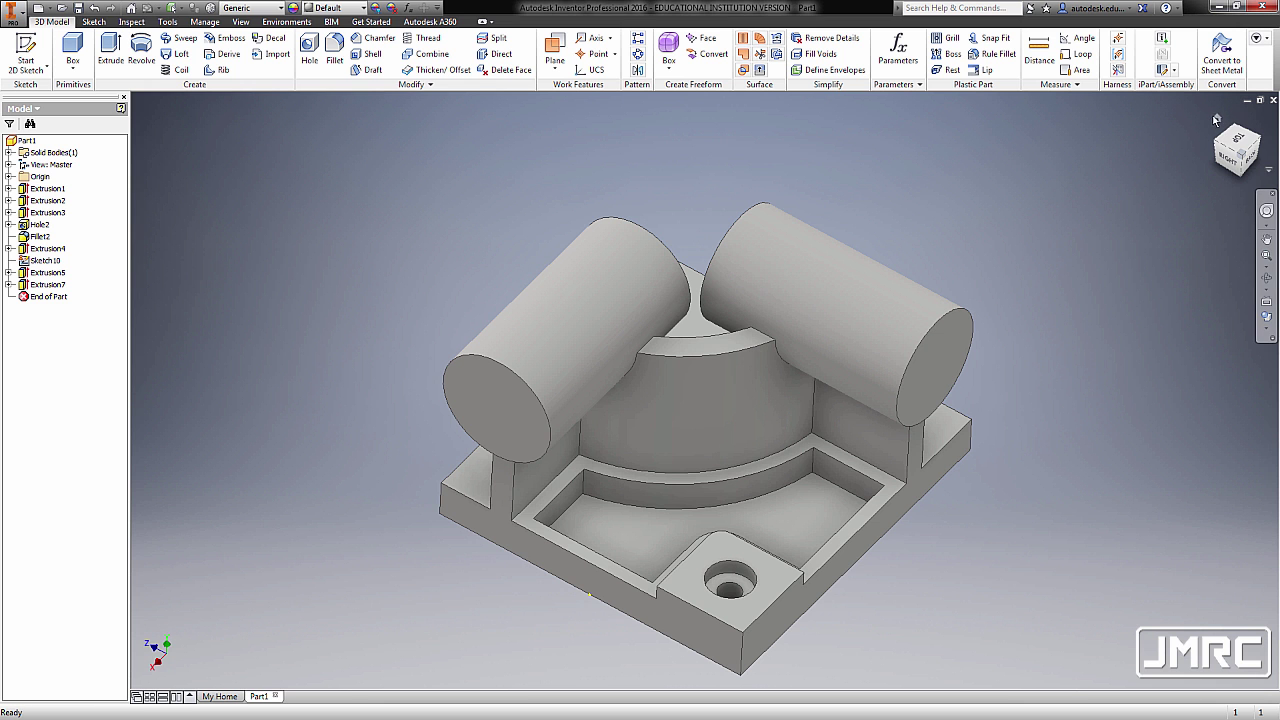
# Start a sketch on the RIGHT-facing end of the first cylinder and draw a circle with a diameter of 39 mm inside it
pyautogui.click(1216, 119)
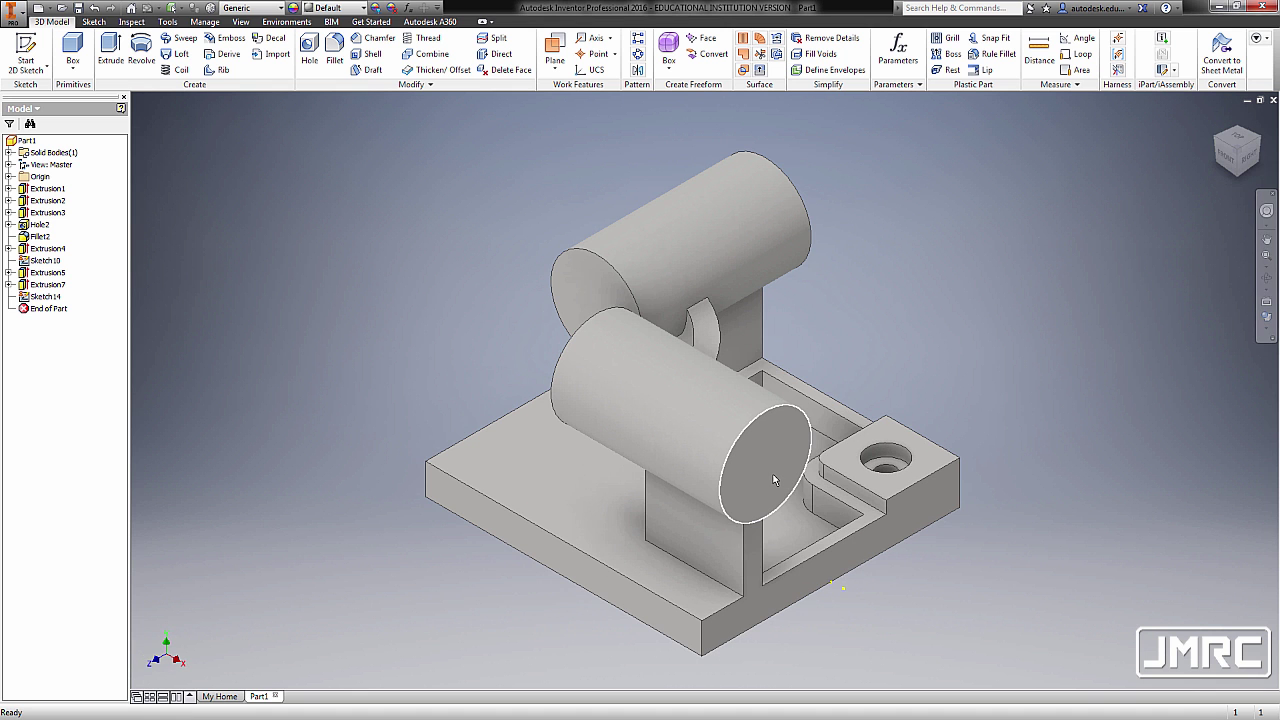
pyautogui.press('s')
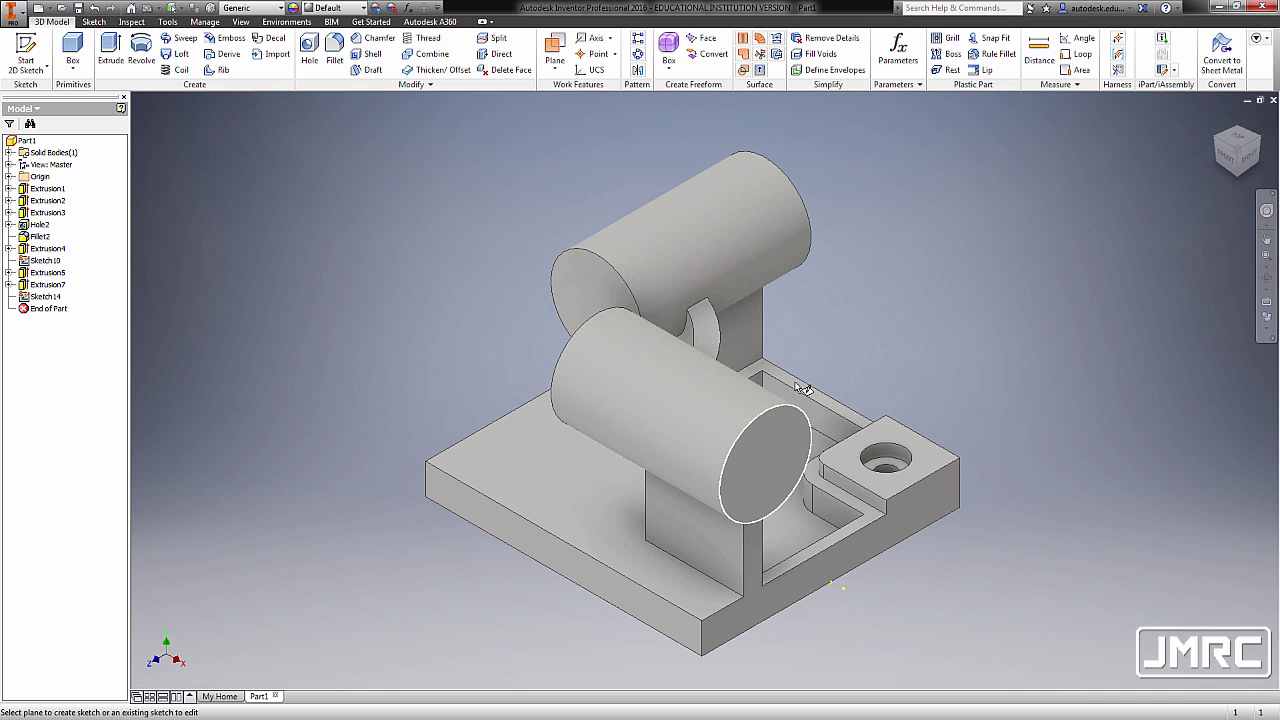
pyautogui.click(770, 462)
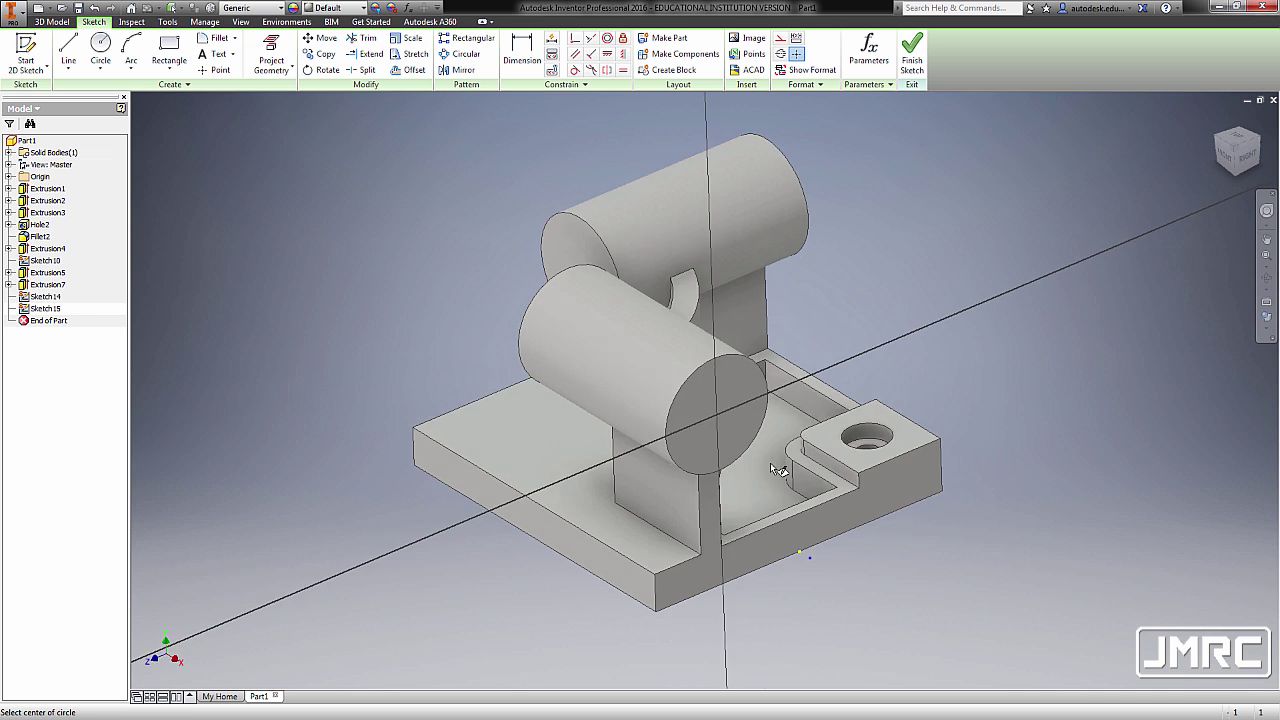
pyautogui.press('c')
pyautogui.moveTo(615, 197); pyautogui.dragTo(645, 345, button='middle')
pyautogui.scroll(3, 645, 345)
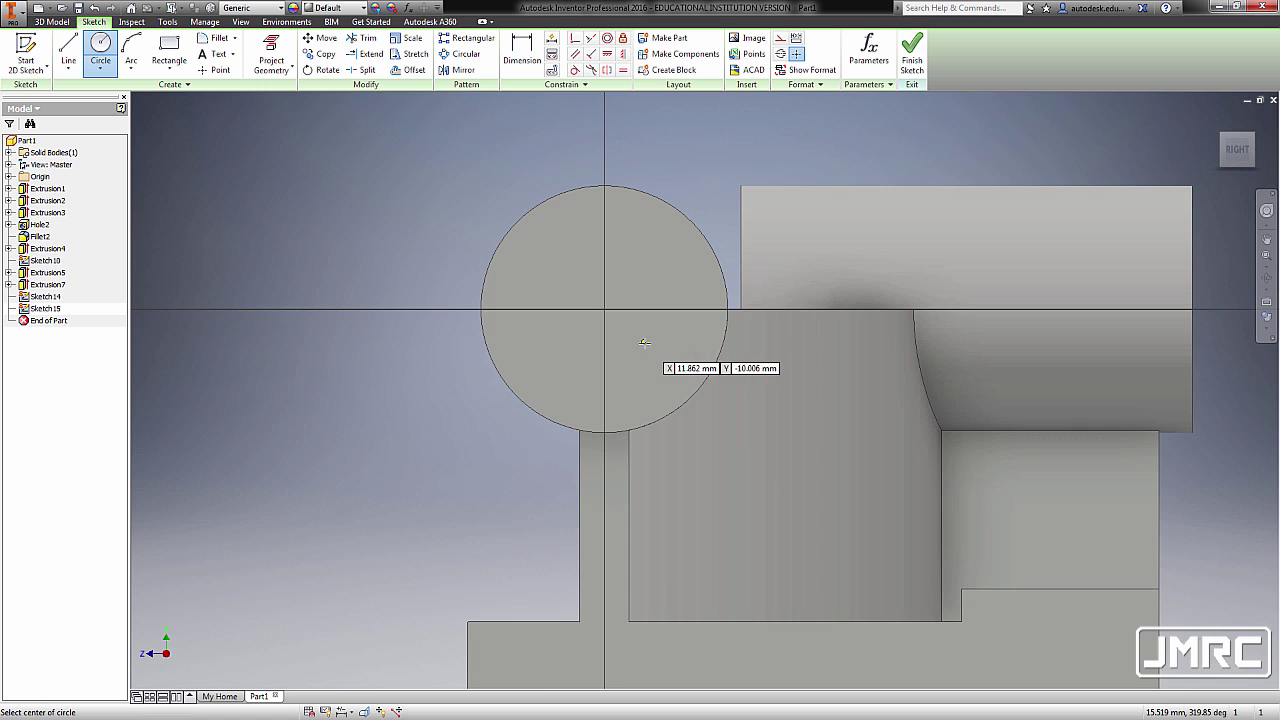
pyautogui.click(566, 291)
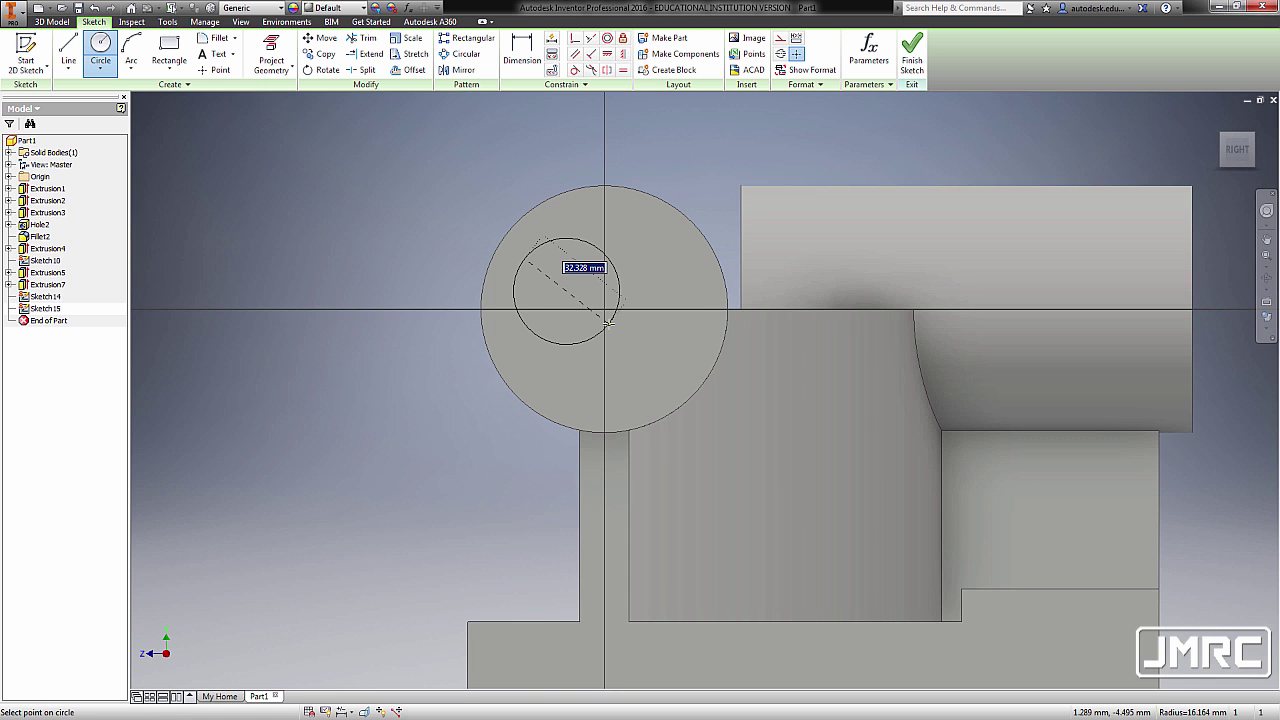
pyautogui.write('39')
pyautogui.press('Return')
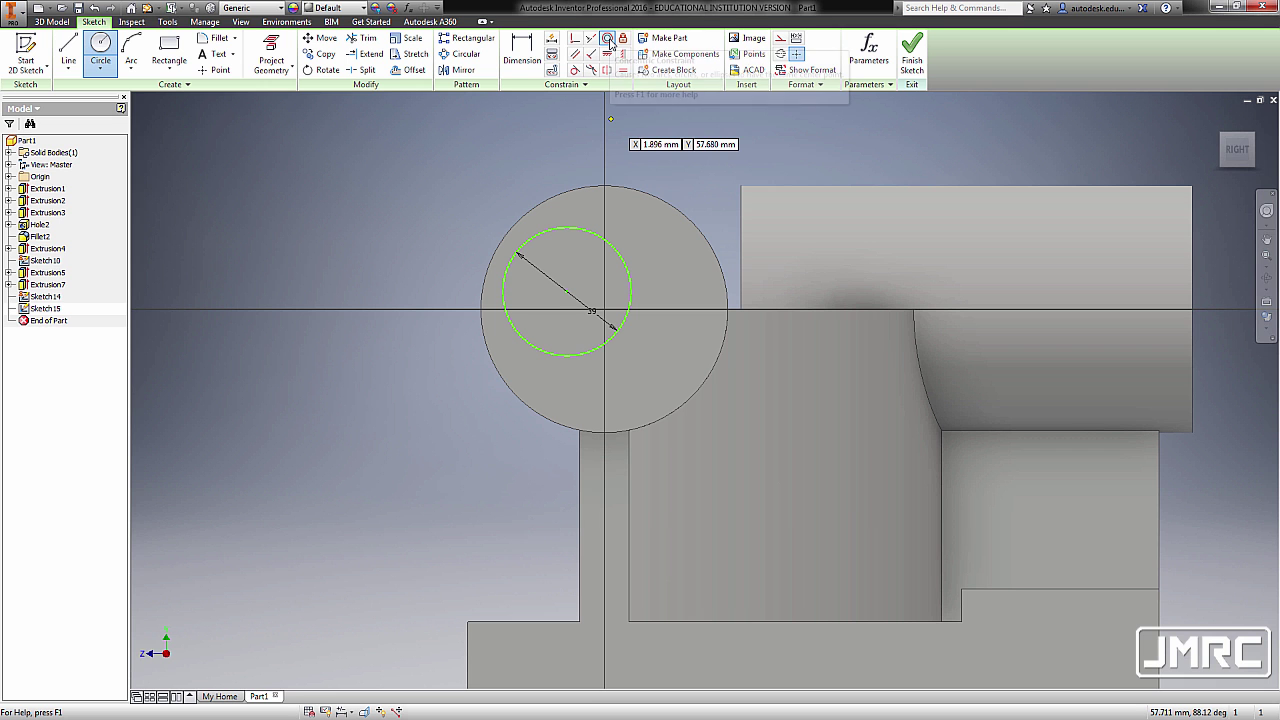
# Constrain the 39 mm circle concentric with the cylinder's circular outer edge
pyautogui.click(608, 40)
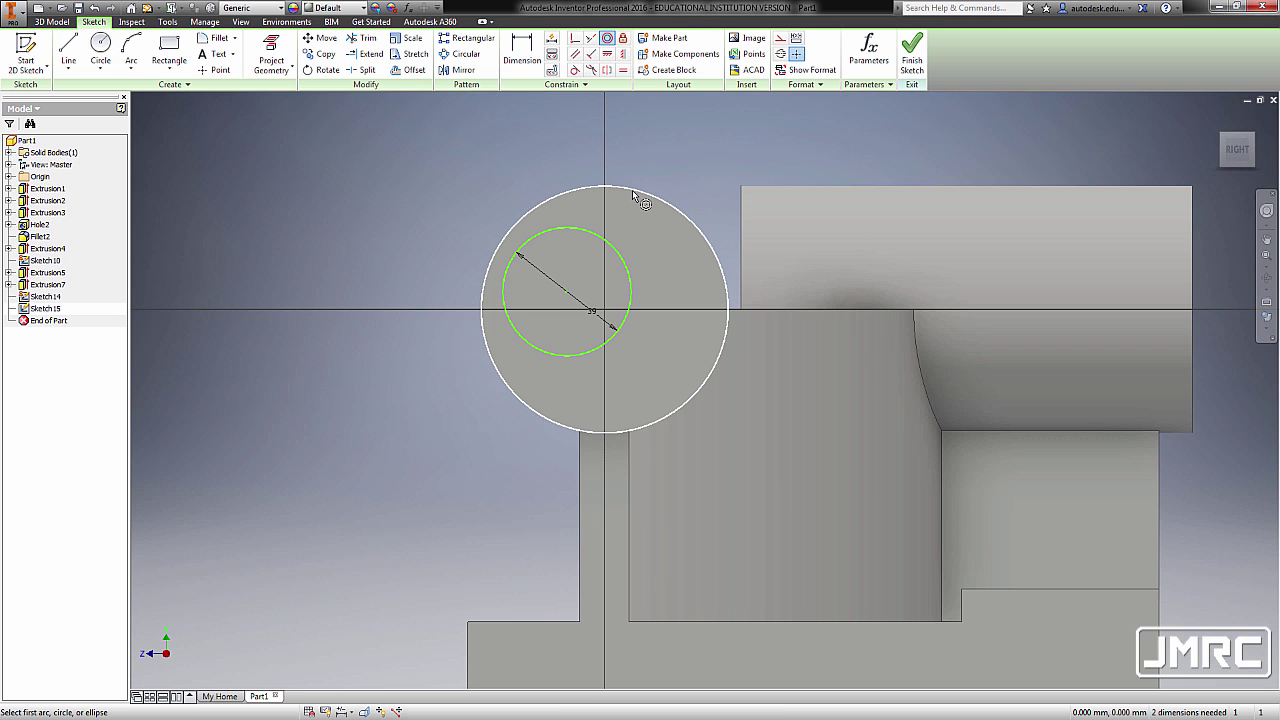
pyautogui.click(655, 203)
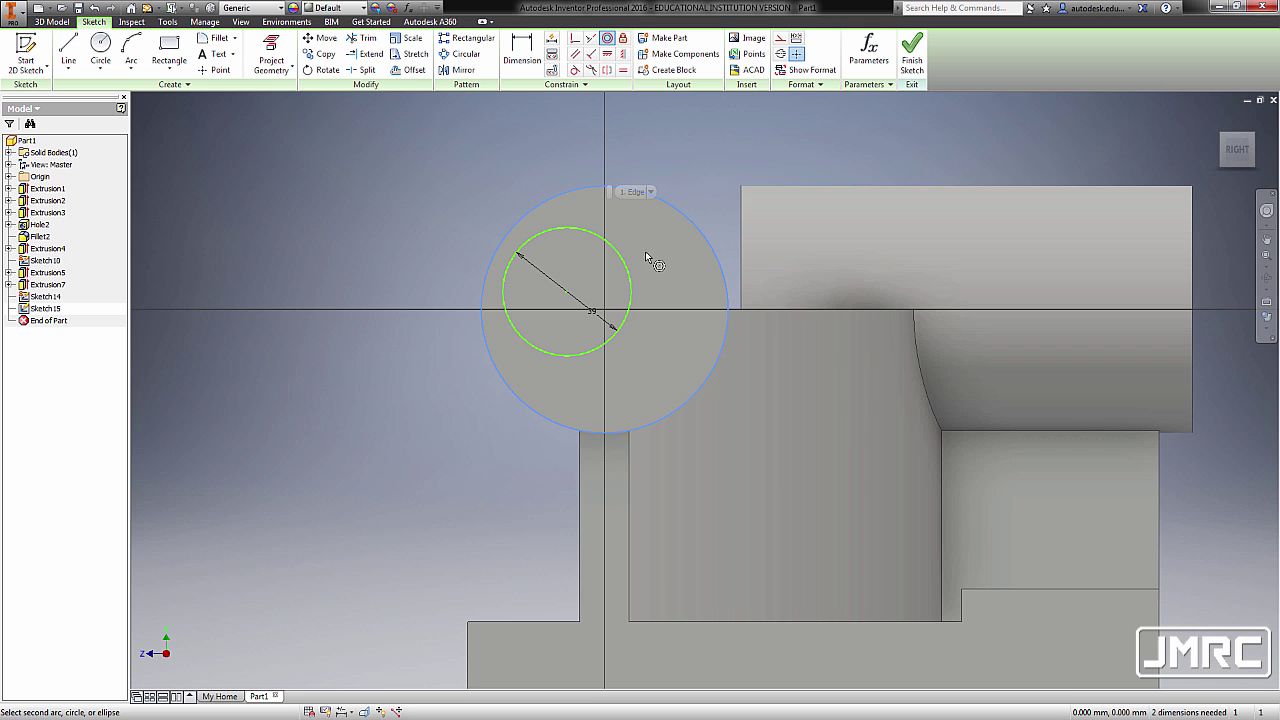
pyautogui.click(621, 262)
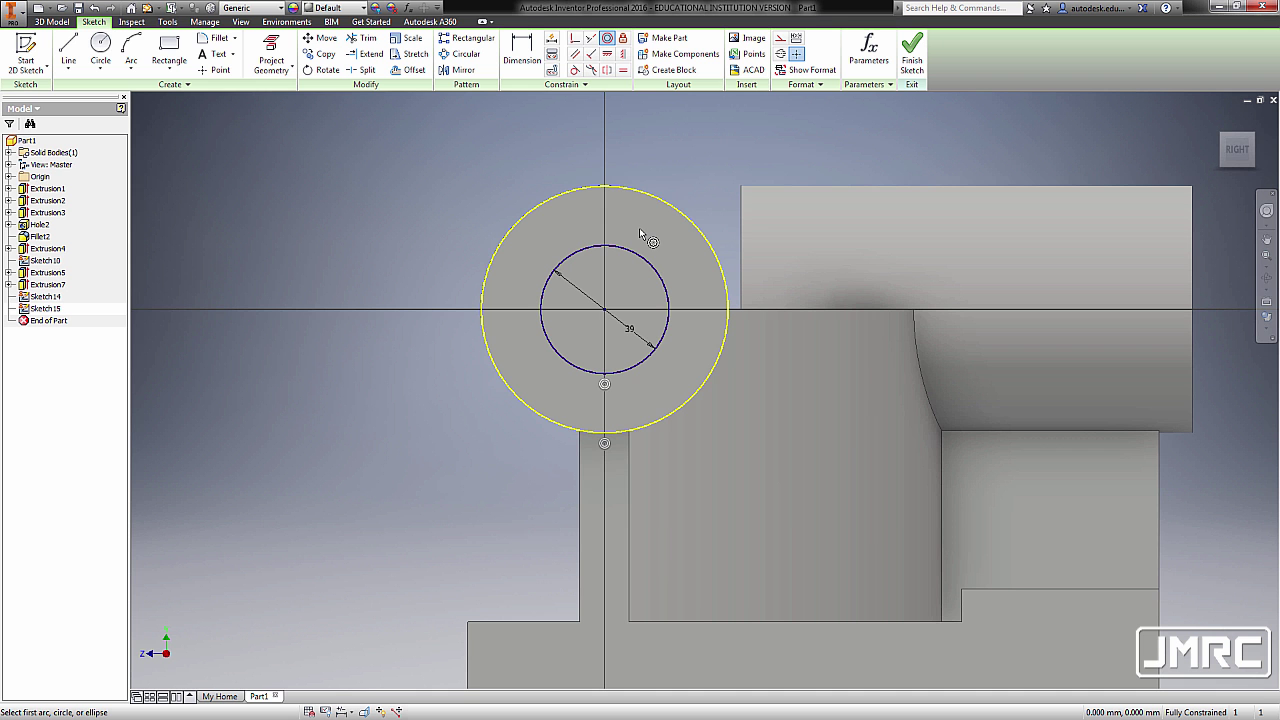
# Cut the 39 mm circle through the first cylinder with an extrusion that ends at the cylinder's opposite end face
pyautogui.press('e')
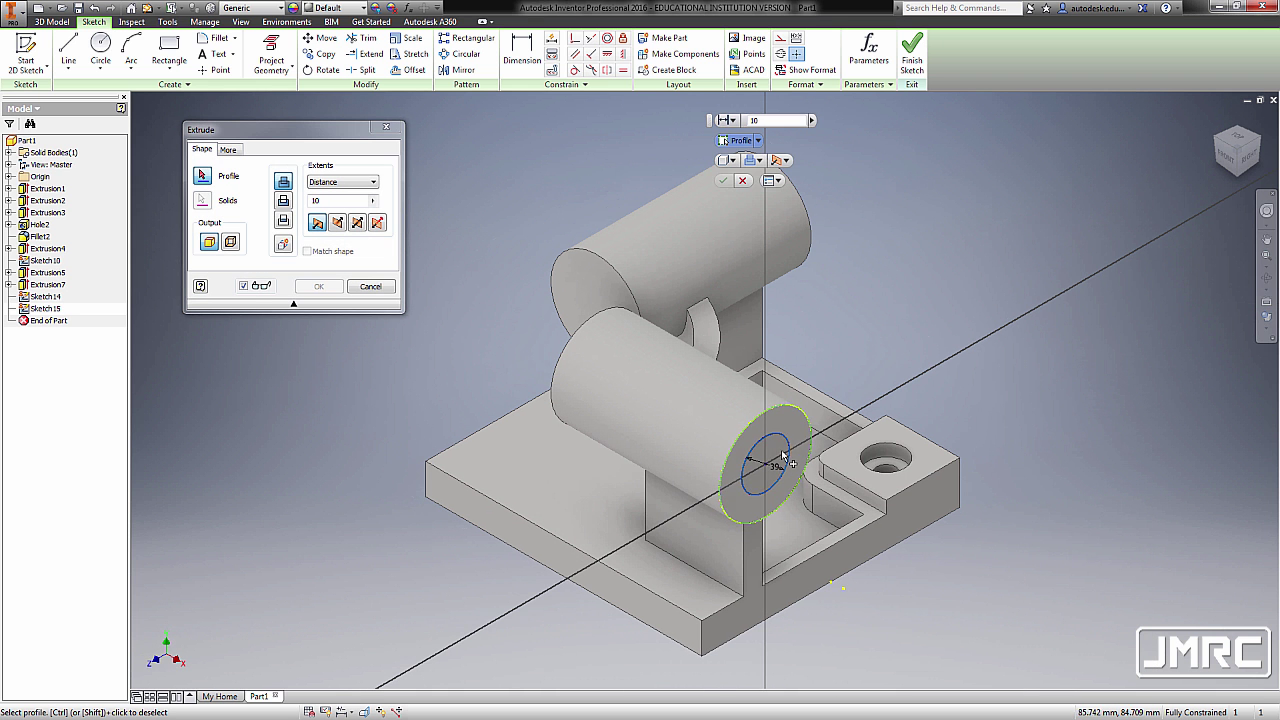
pyautogui.click(780, 462)
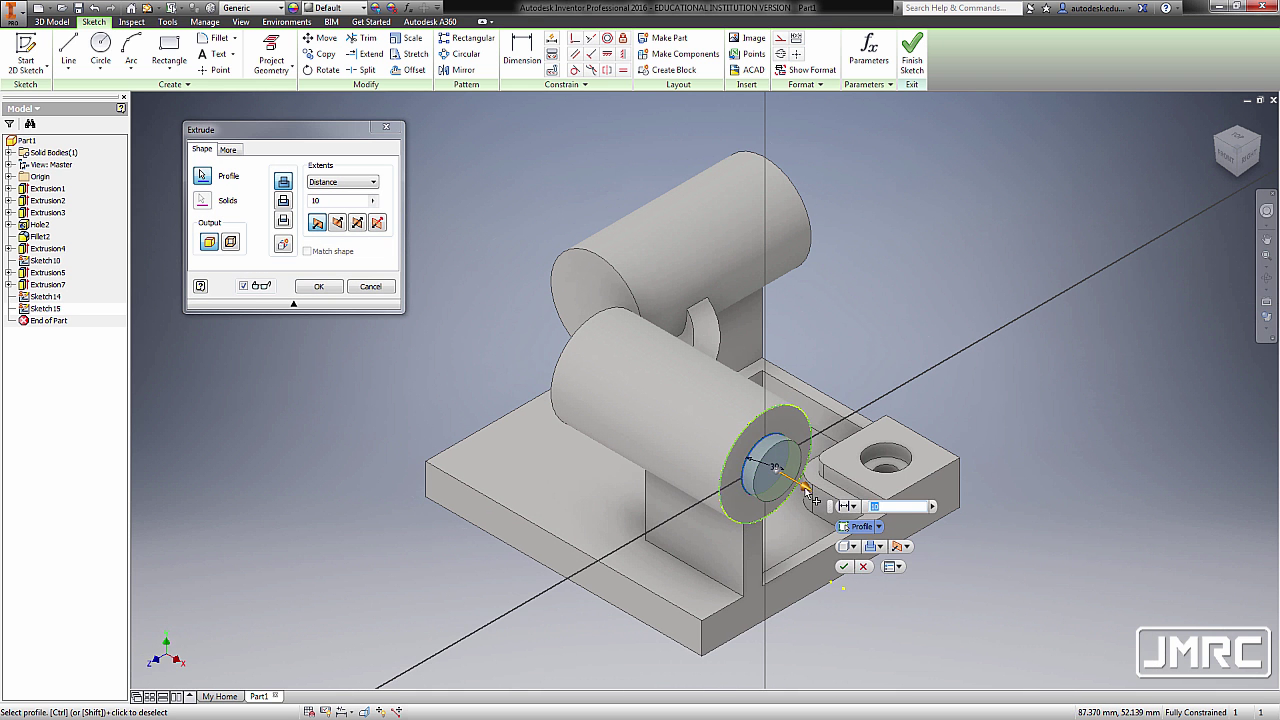
pyautogui.moveTo(807, 489); pyautogui.dragTo(567, 360)
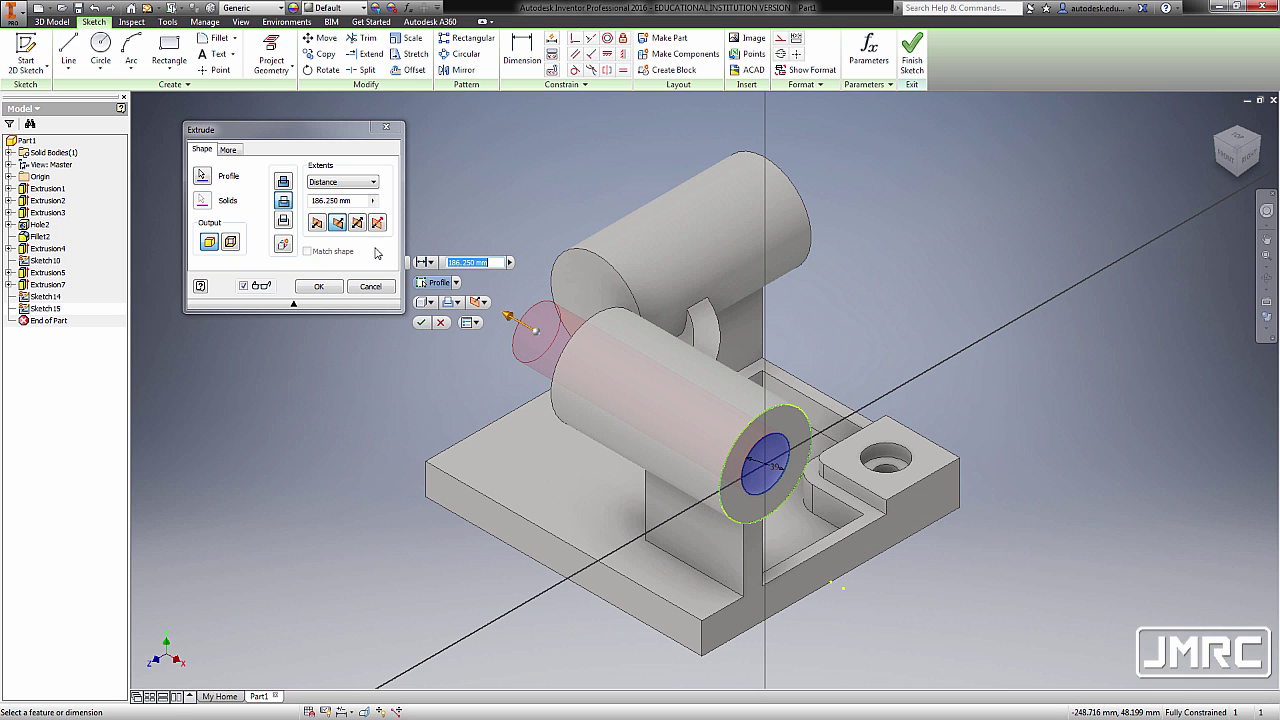
pyautogui.click(339, 184)
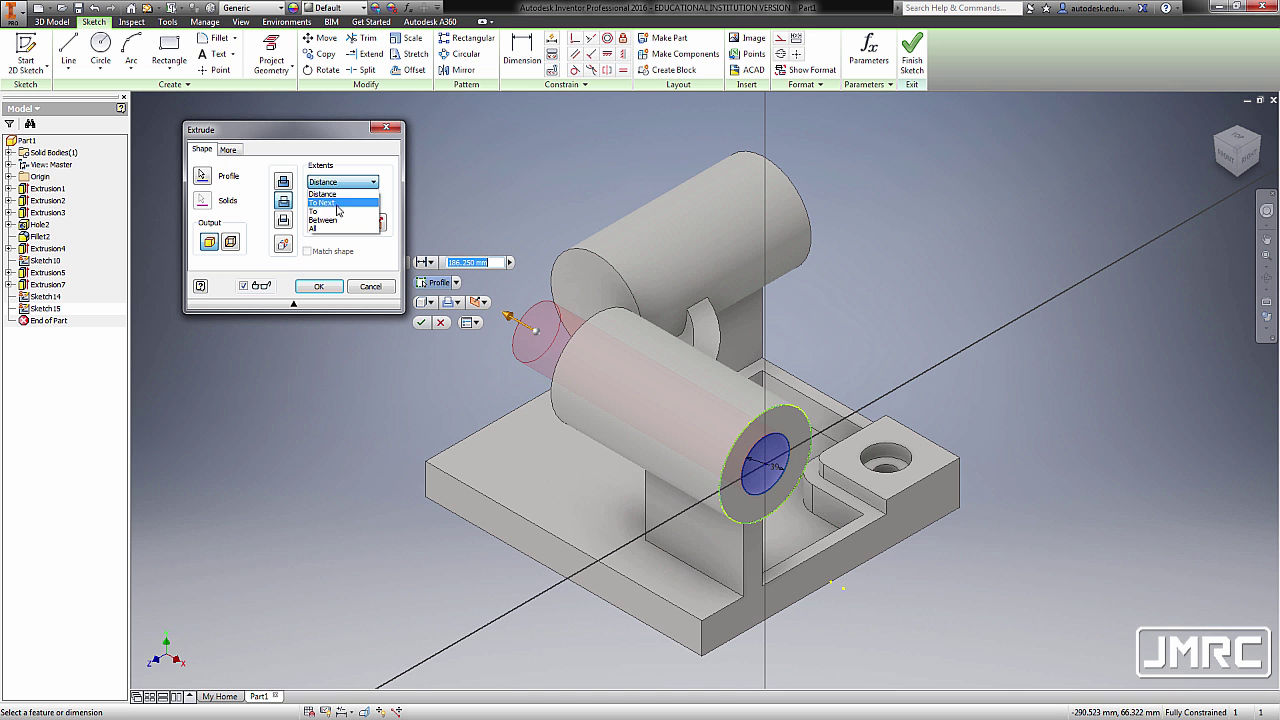
pyautogui.click(339, 213)
pyautogui.keyDown('shift'); pyautogui.moveTo(595, 400); pyautogui.dragTo(760, 527, button='middle'); pyautogui.keyUp('shift')
pyautogui.click(758, 525)
pyautogui.keyDown('shift'); pyautogui.moveTo(717, 469); pyautogui.dragTo(659, 393, button='middle'); pyautogui.keyUp('shift')
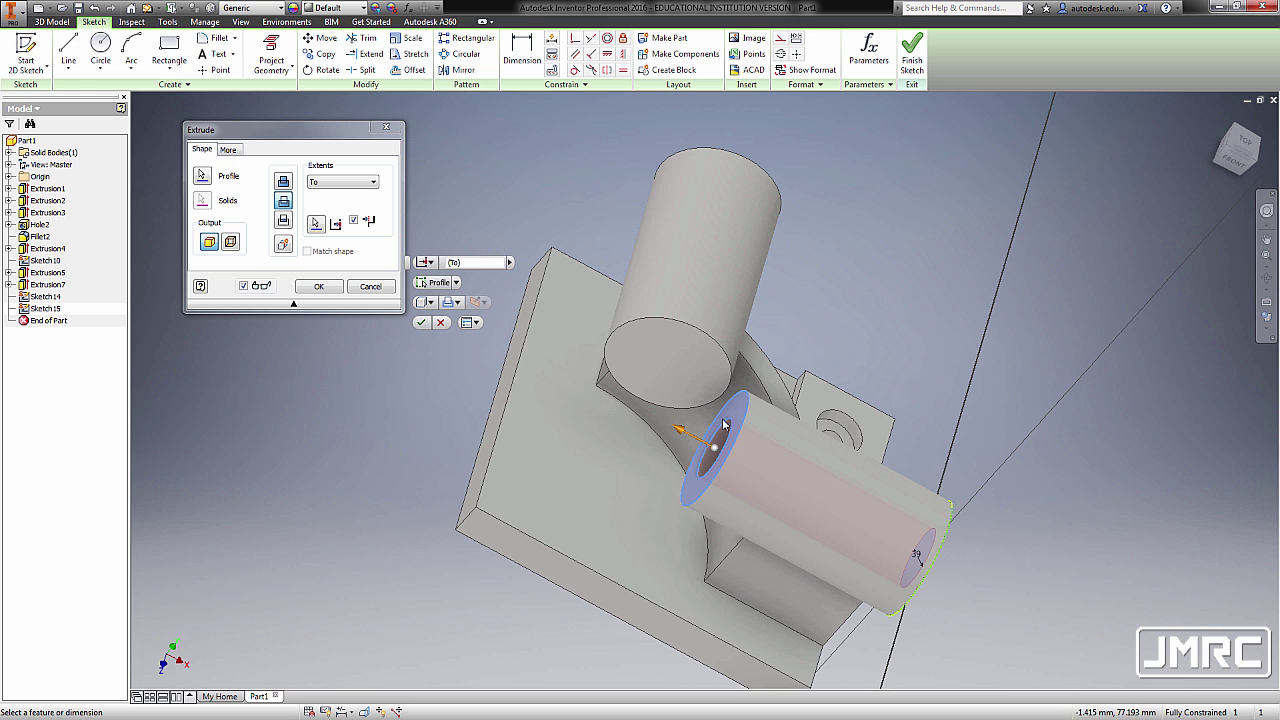
pyautogui.click(421, 323)
# Start a sketch on the BACK-facing end of the second cylinder and draw a circle with a diameter of 39 mm inside it
pyautogui.keyDown('shift'); pyautogui.moveTo(697, 427); pyautogui.dragTo(566, 337, button='middle'); pyautogui.keyUp('shift')
pyautogui.moveTo(889, 335)
pyautogui.mouseDown(button='middle')
pyautogui.moveTo(743, 332)
pyautogui.moveTo(846, 366)
pyautogui.moveTo(806, 363)
pyautogui.moveTo(835, 373)
pyautogui.moveTo(843, 349)
pyautogui.moveTo(890, 355)
pyautogui.mouseUp(button='middle')
pyautogui.press('s')
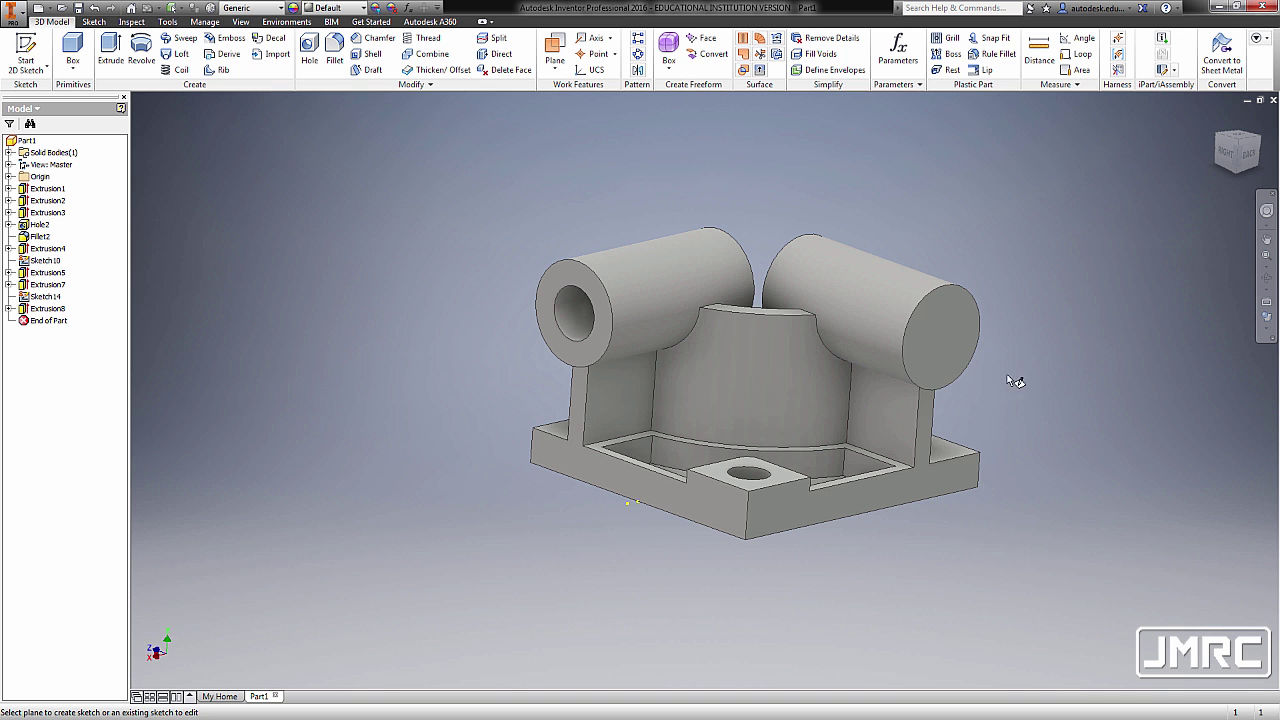
pyautogui.click(955, 337)
pyautogui.press('c')
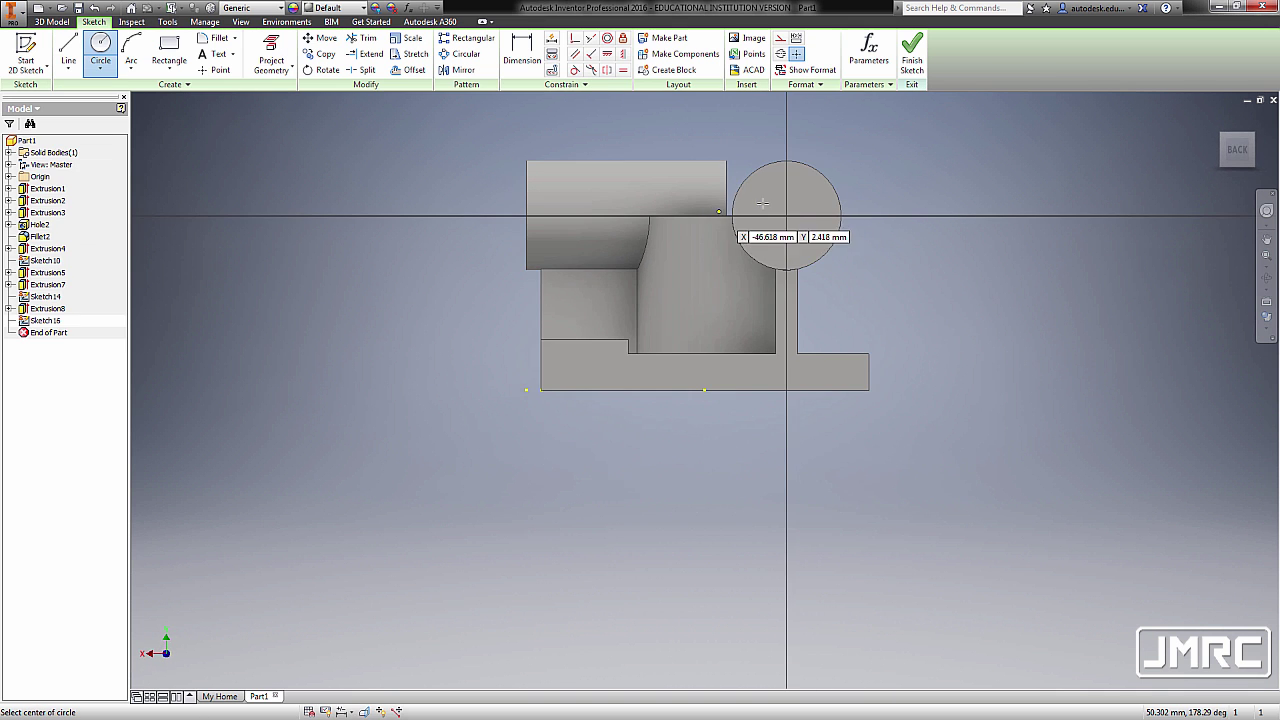
pyautogui.scroll(5, 808, 241)
pyautogui.scroll(-5, 808, 241)
pyautogui.scroll(4, 800, 250)
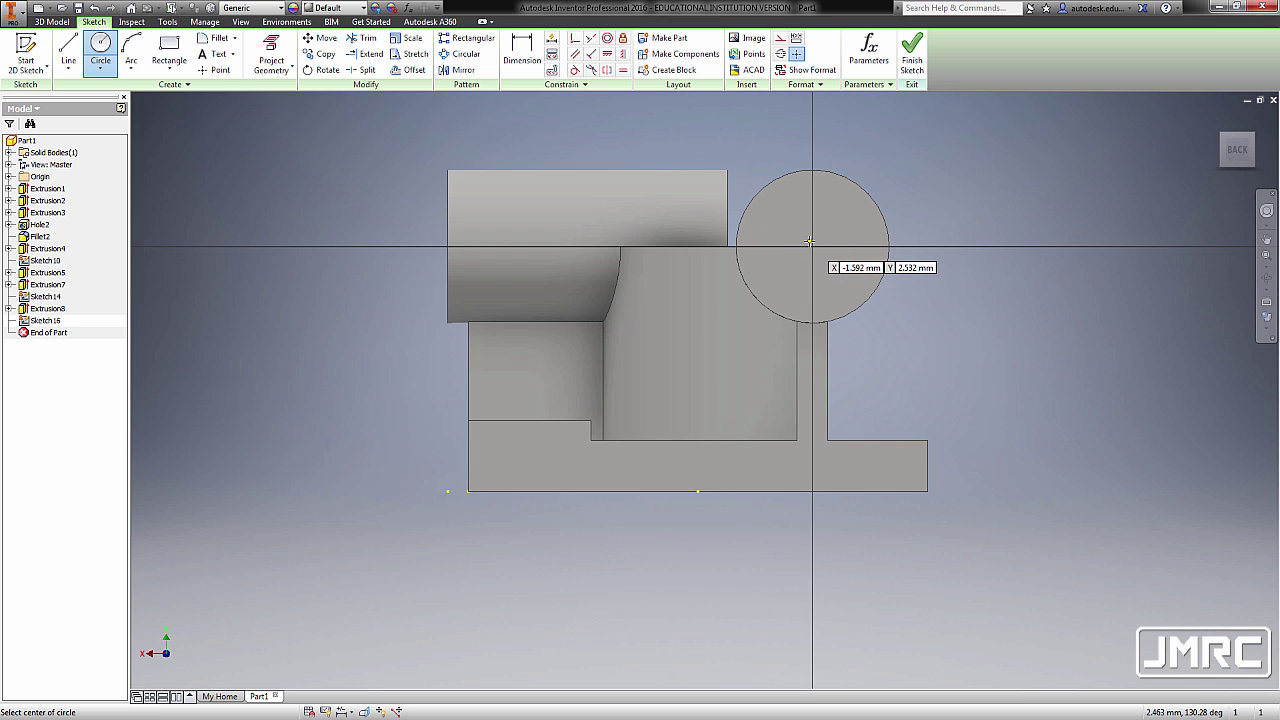
pyautogui.click(792, 232)
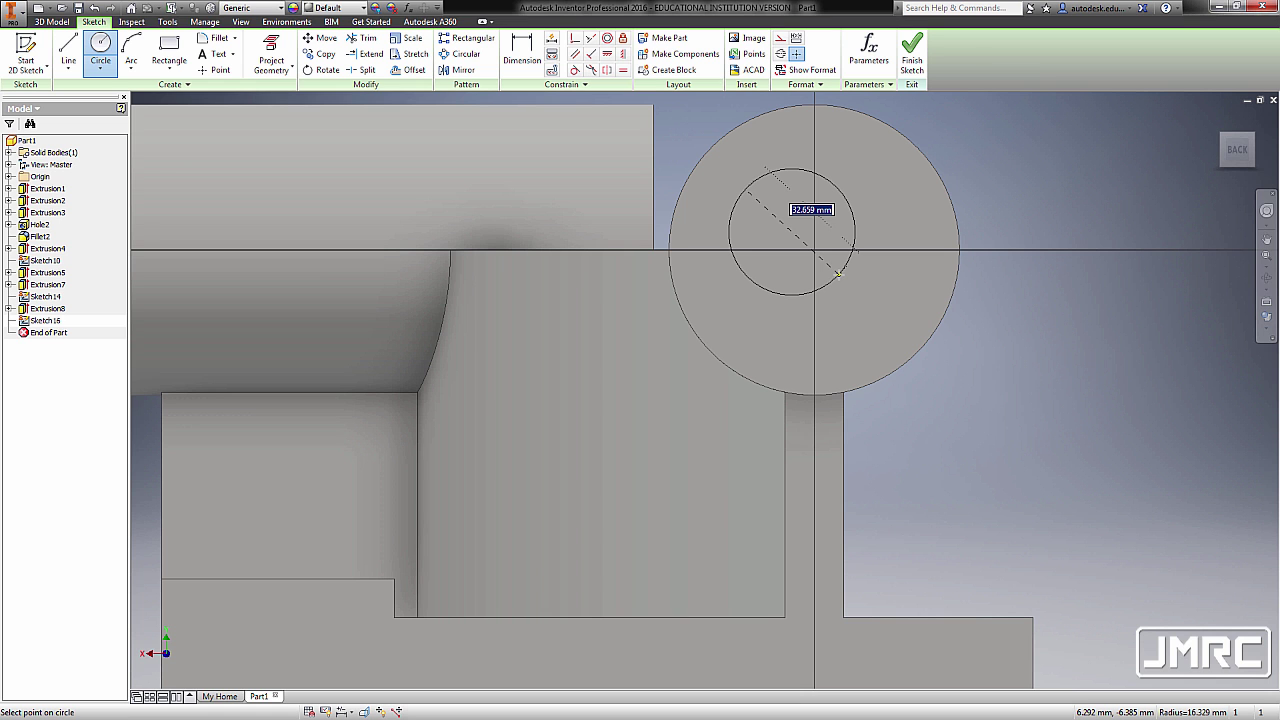
pyautogui.write('39')
pyautogui.press('Return')
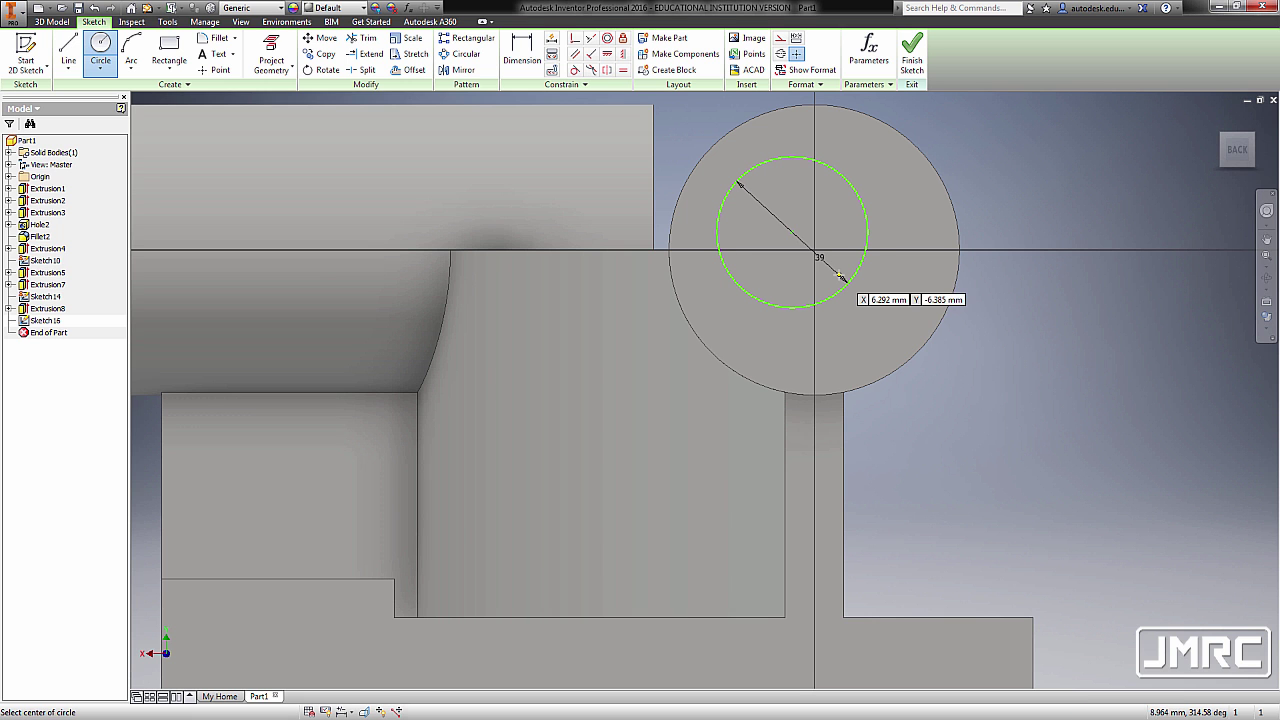
# Constrain the new 39 mm circle concentric with the second cylinder's circular outer edge
pyautogui.click(608, 41)
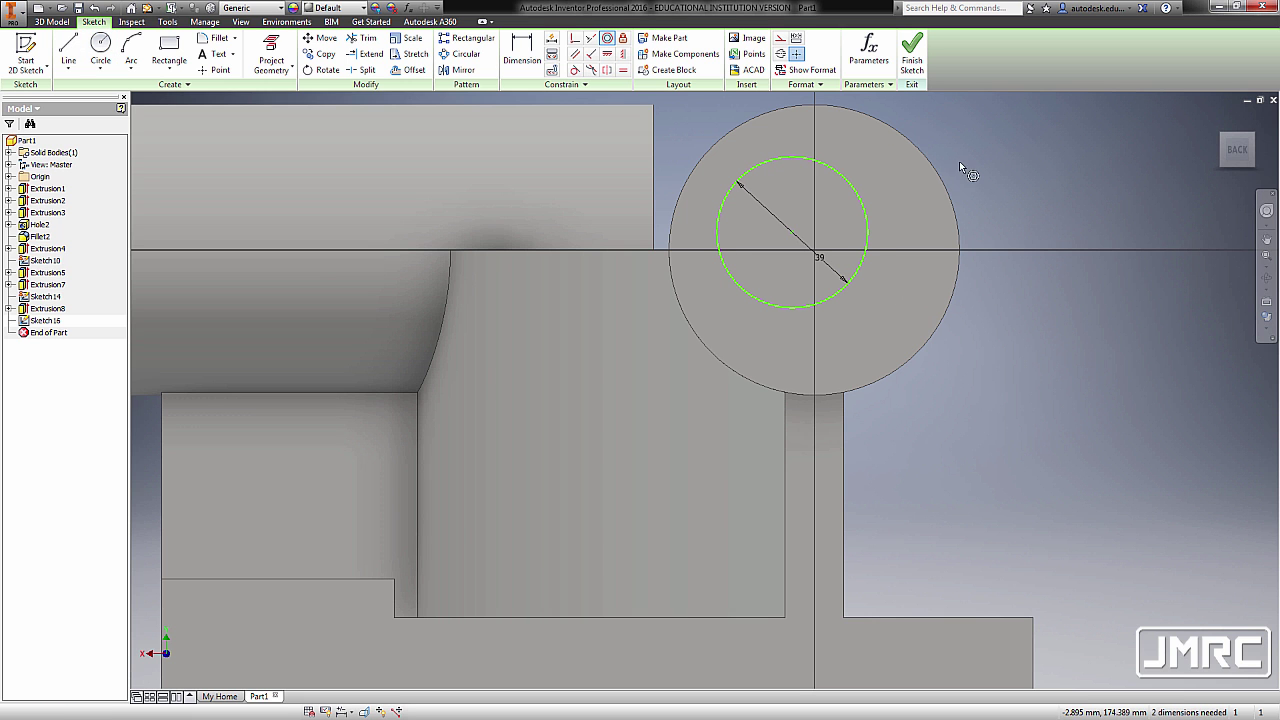
pyautogui.click(932, 168)
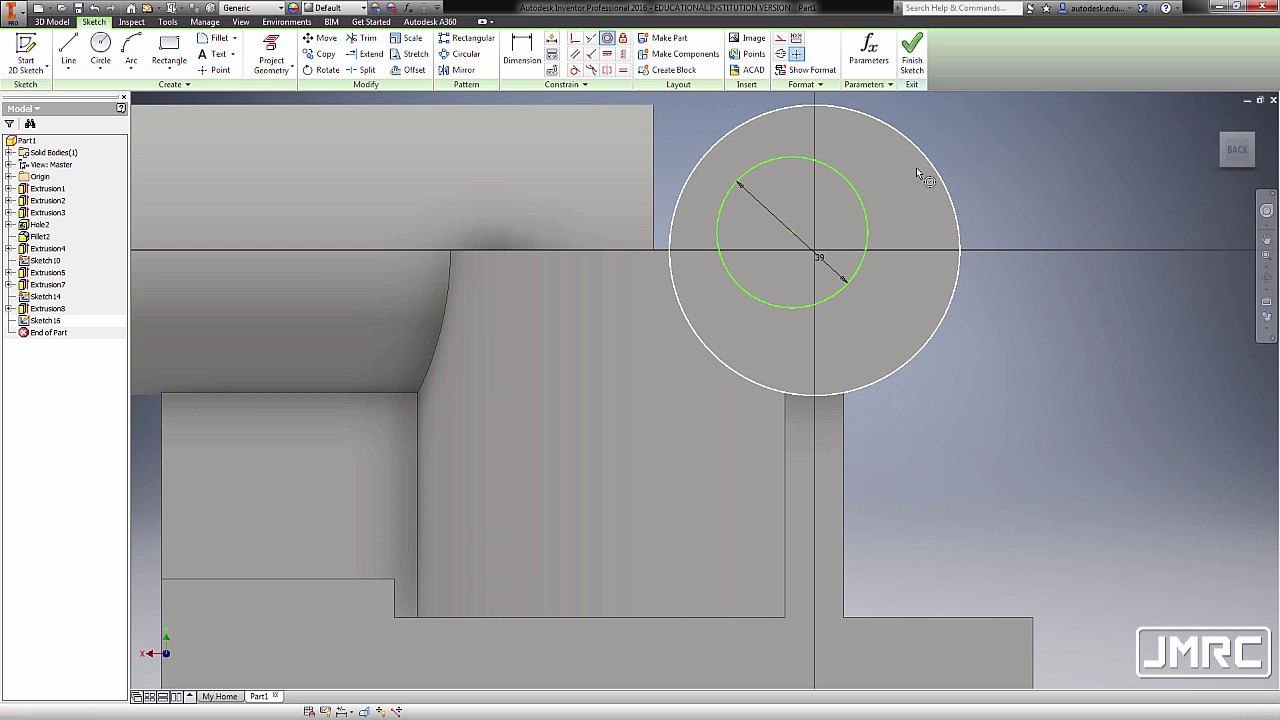
pyautogui.click(854, 188)
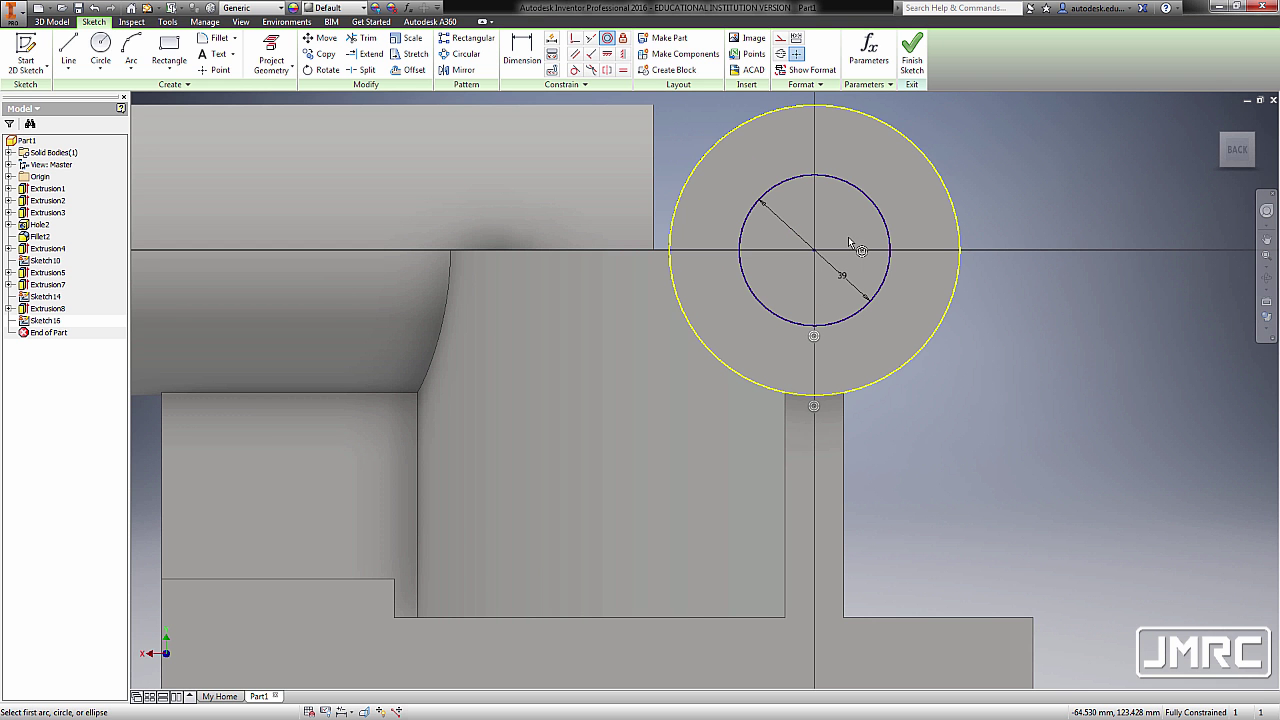
# Cut the 39 mm circle through the second cylinder with an extrusion that ends at that cylinder's opposite end face
pyautogui.press('e')
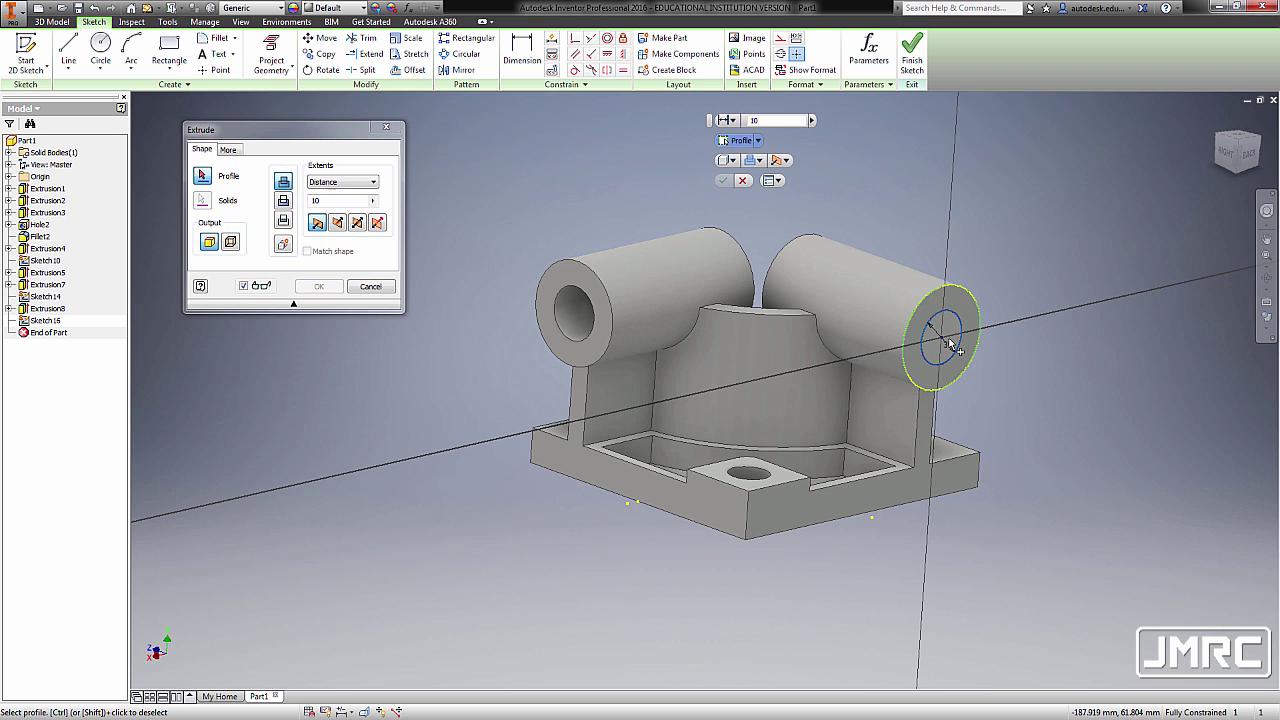
pyautogui.click(945, 328)
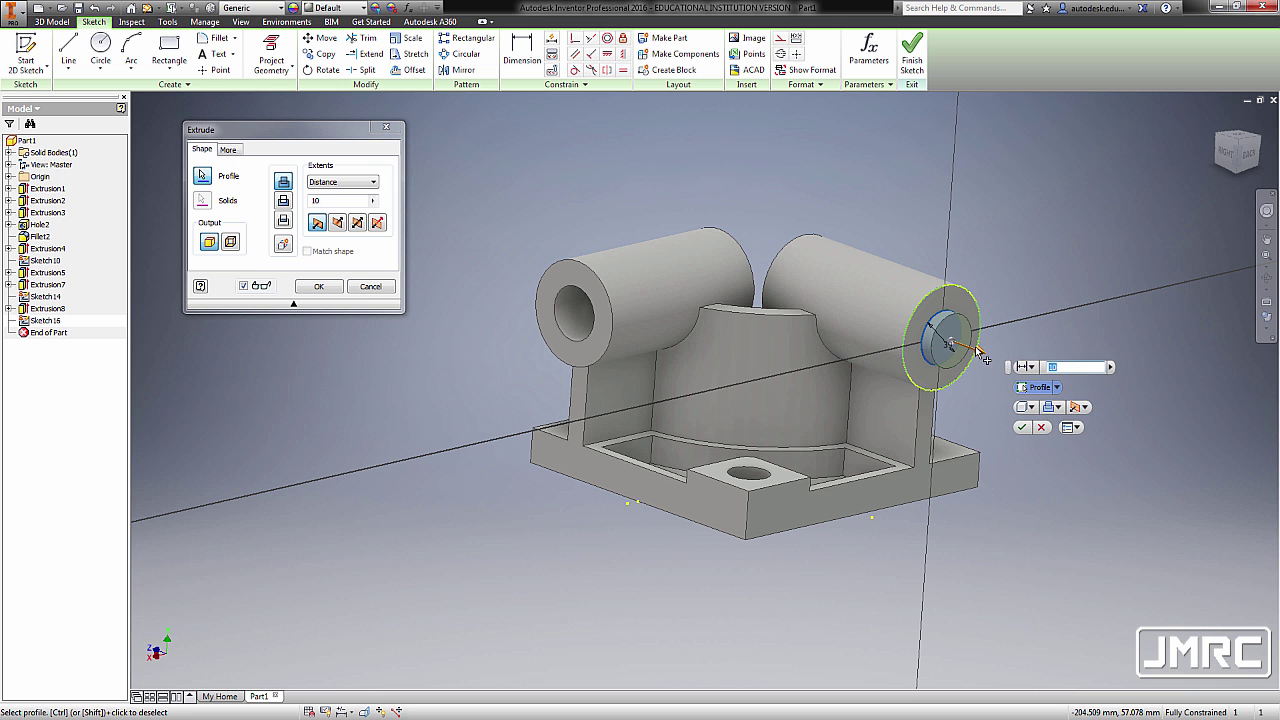
pyautogui.moveTo(975, 350); pyautogui.dragTo(795, 248)
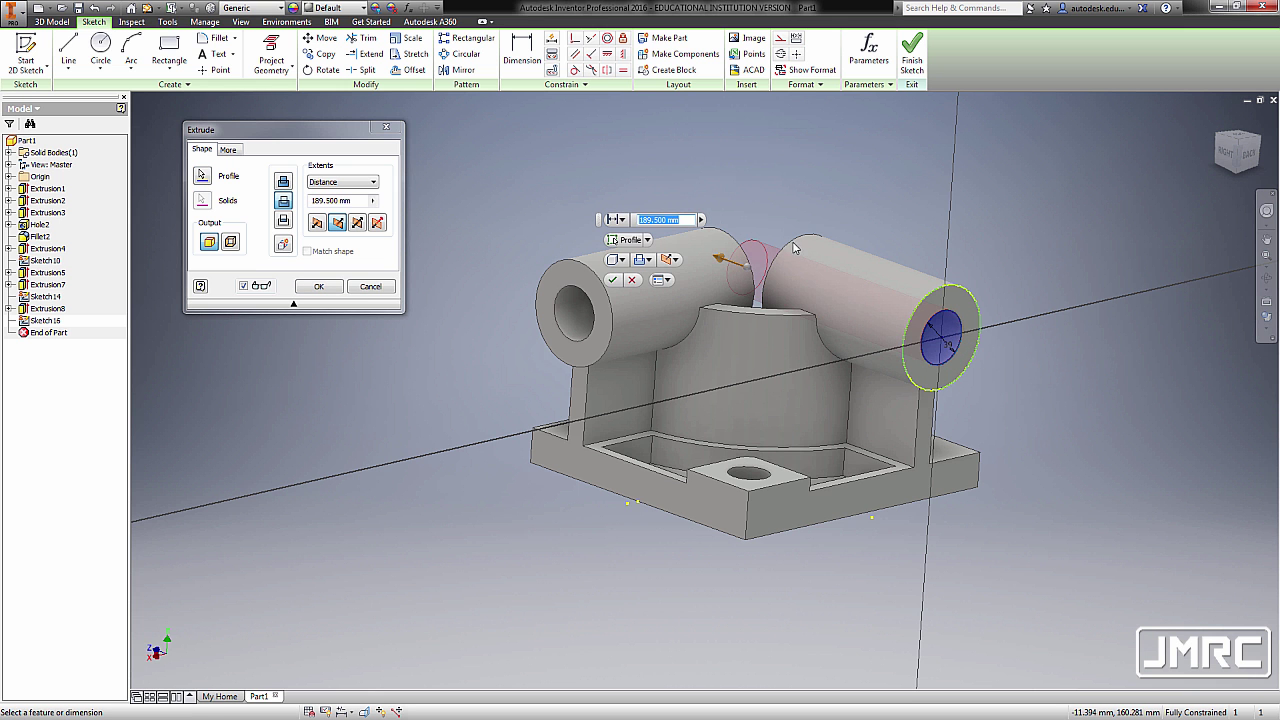
pyautogui.keyDown('shift'); pyautogui.moveTo(810, 374); pyautogui.dragTo(607, 369, button='middle'); pyautogui.keyUp('shift')
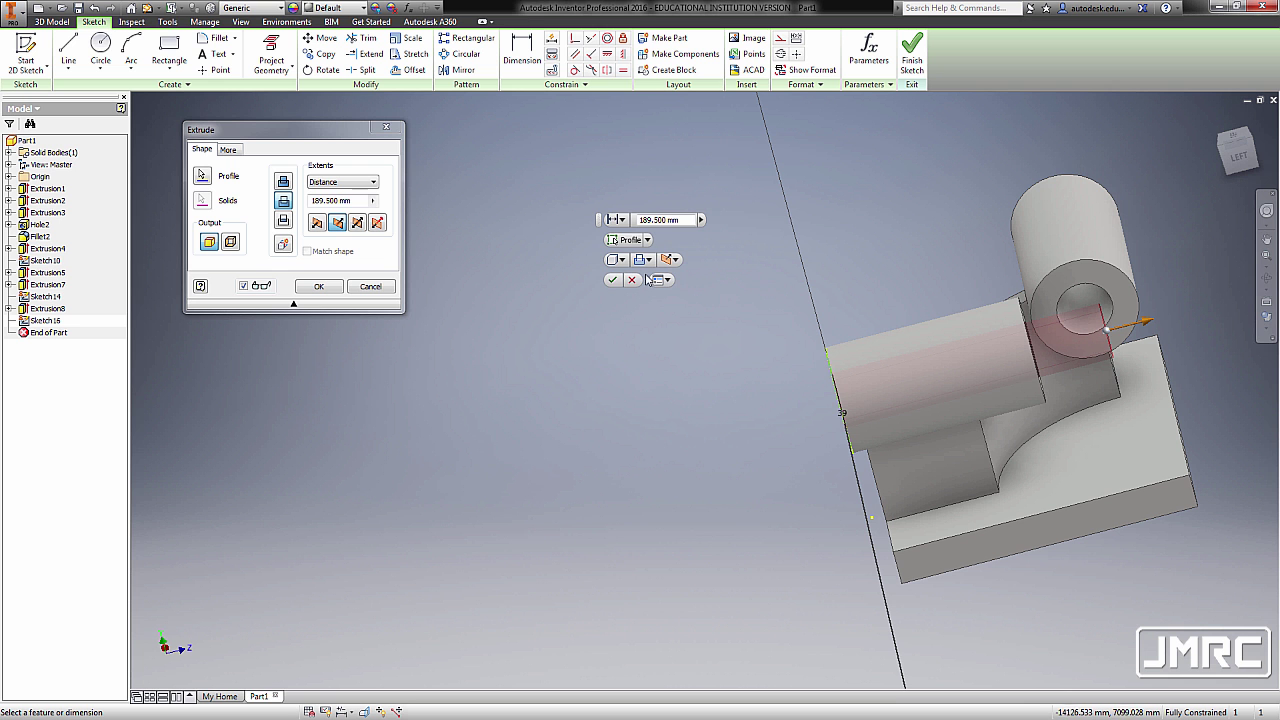
pyautogui.click(330, 183)
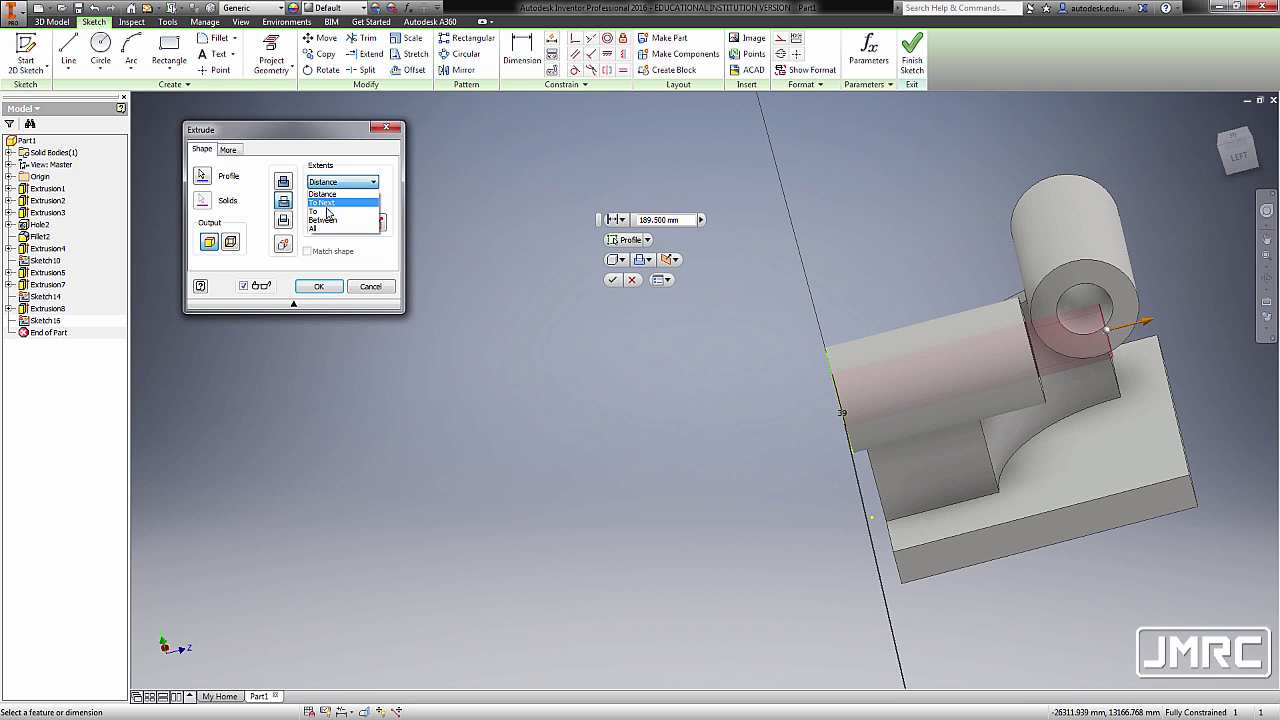
pyautogui.click(327, 212)
pyautogui.scroll(-4, 1050, 391)
pyautogui.moveTo(1032, 393); pyautogui.dragTo(873, 336, button='middle')
pyautogui.keyDown('shift'); pyautogui.moveTo(914, 406); pyautogui.dragTo(771, 411, button='middle'); pyautogui.keyUp('shift')
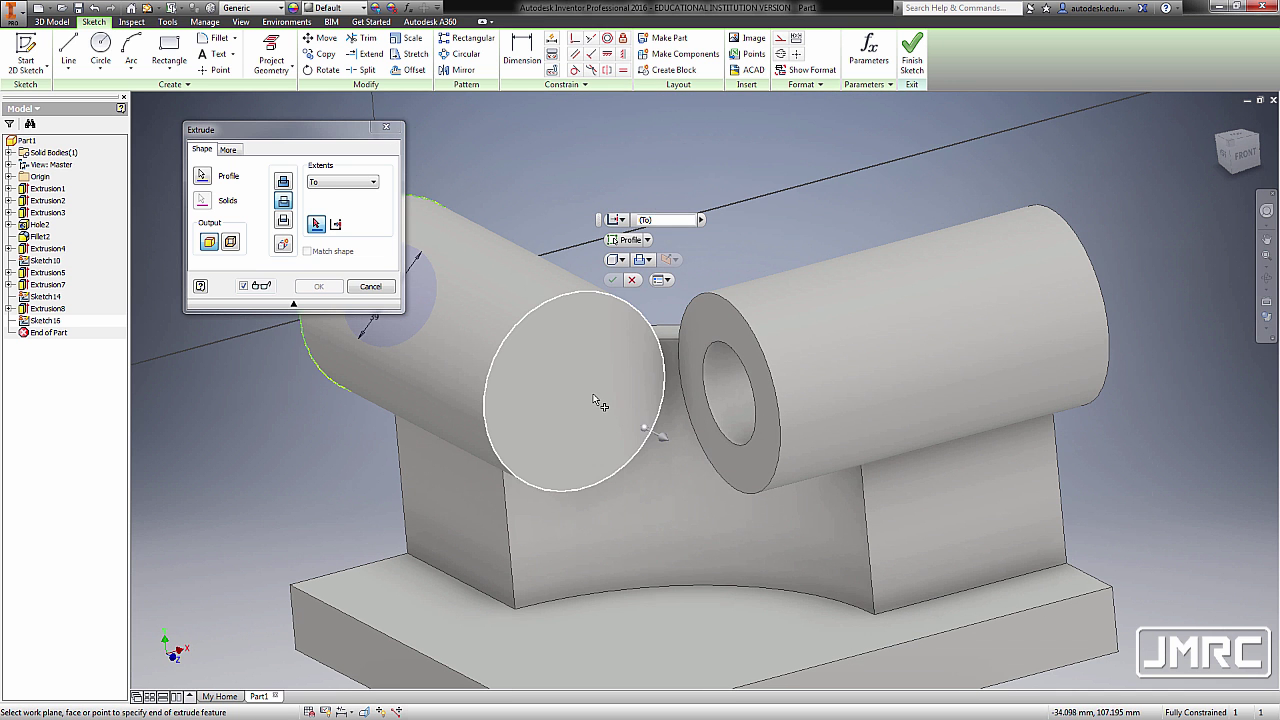
pyautogui.click(596, 401)
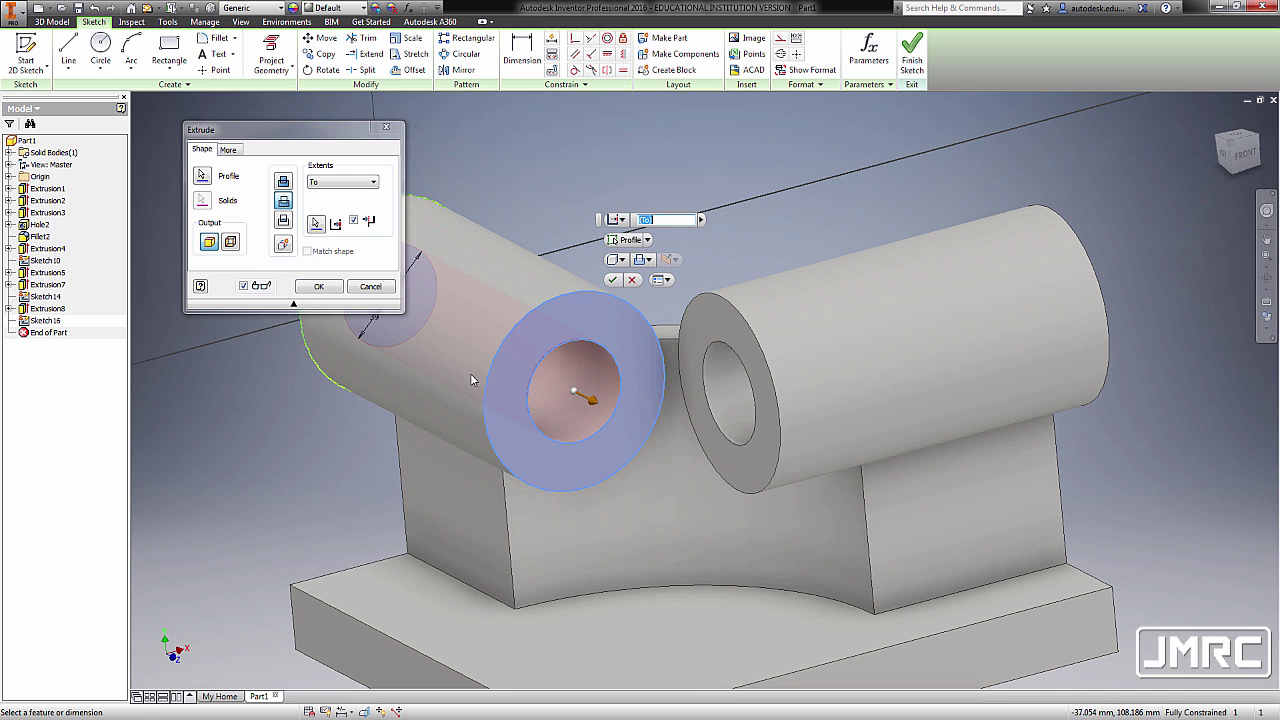
pyautogui.click(319, 289)
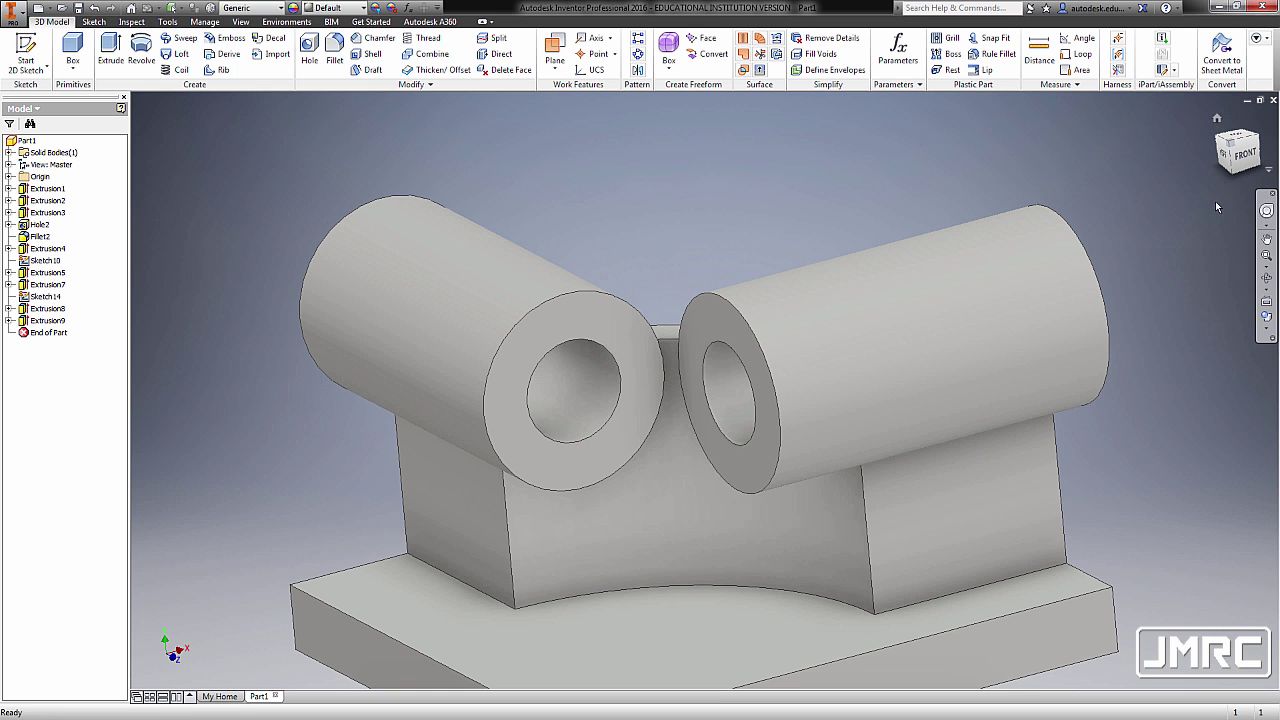
# Rename model parameter d49, the first bore's diameter, to e and open the equation of the second bore's diameter, d52, for editing
pyautogui.click(1217, 118)
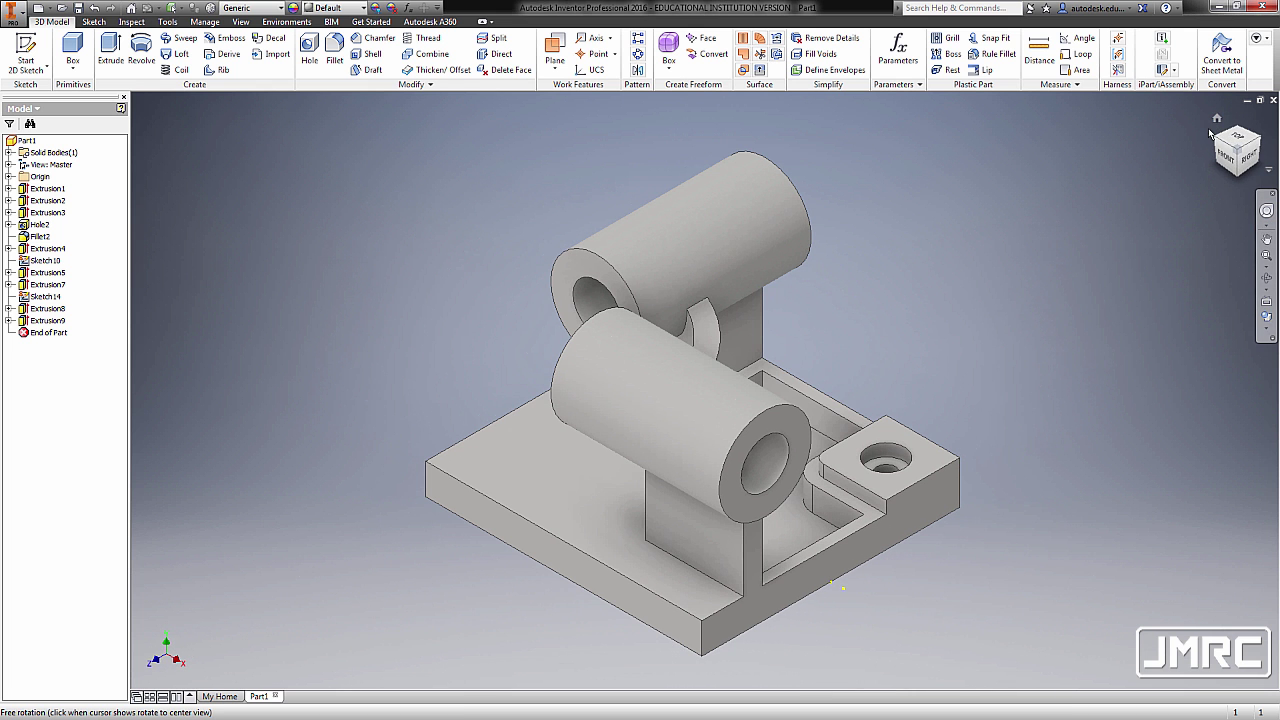
pyautogui.click(898, 52)
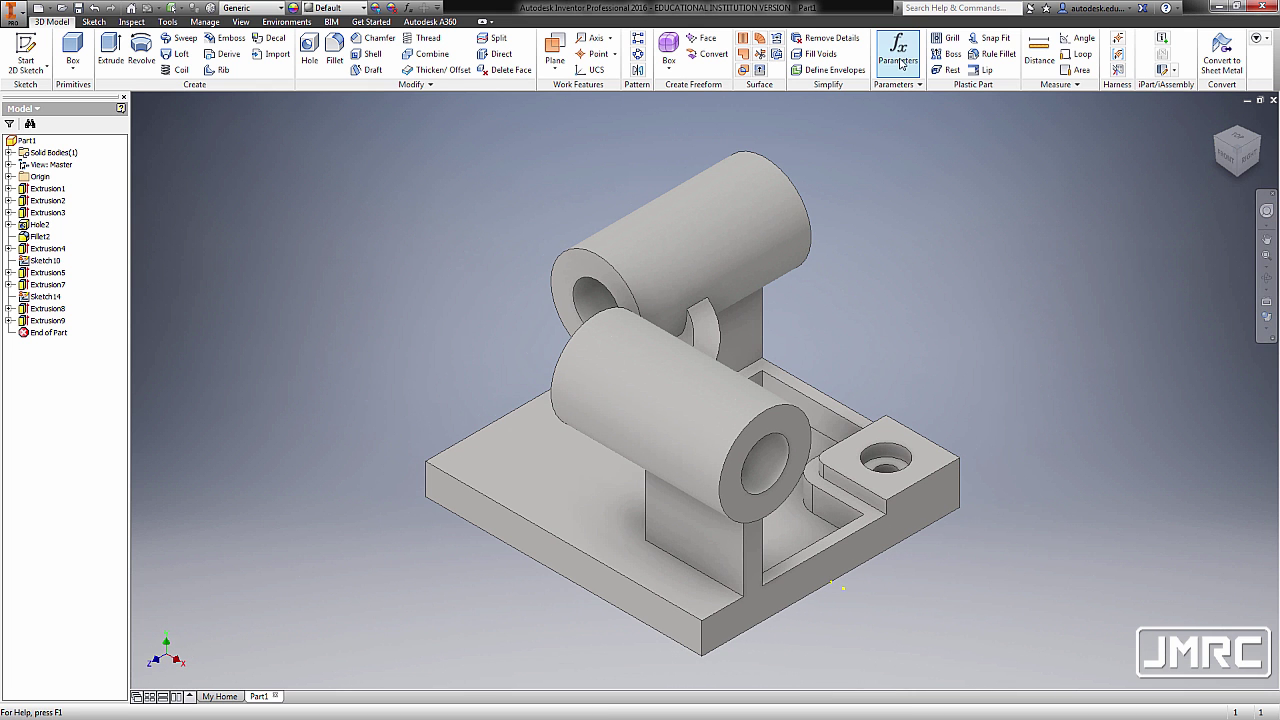
pyautogui.moveTo(723, 142); pyautogui.dragTo(928, 152)
pyautogui.scroll(-3, 570, 362)
pyautogui.scroll(-3, 570, 362)
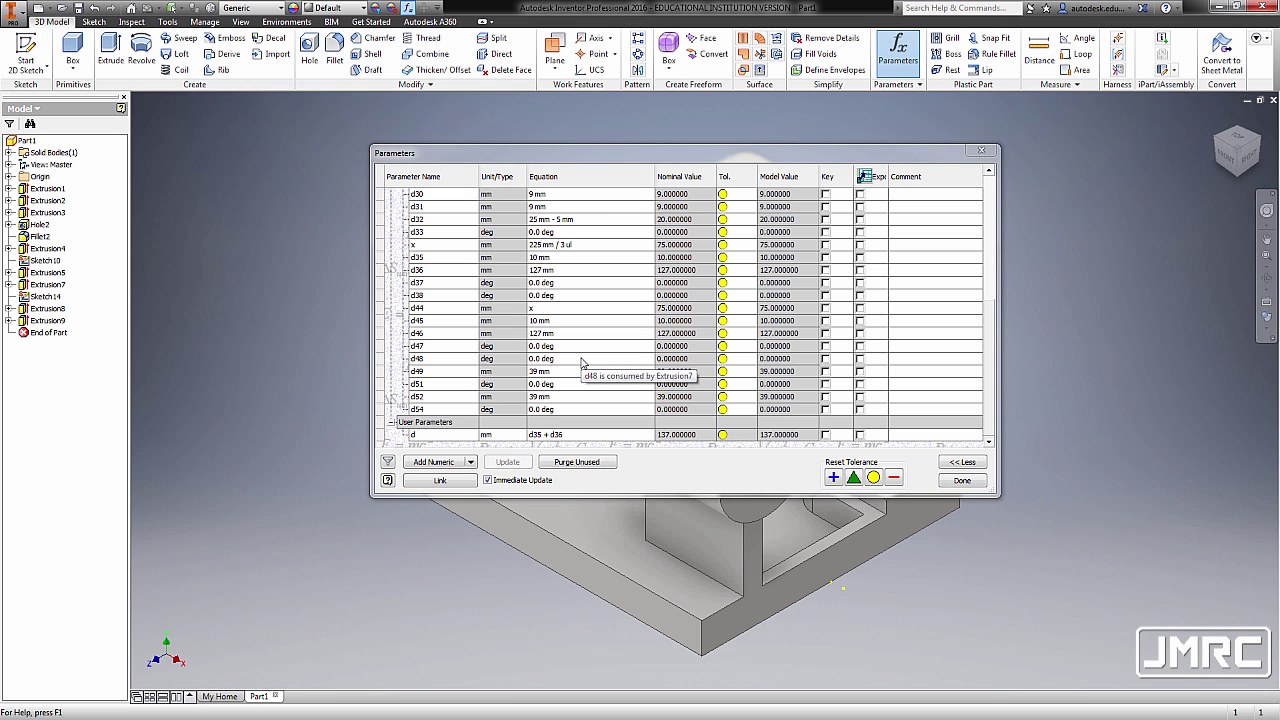
pyautogui.click(445, 372)
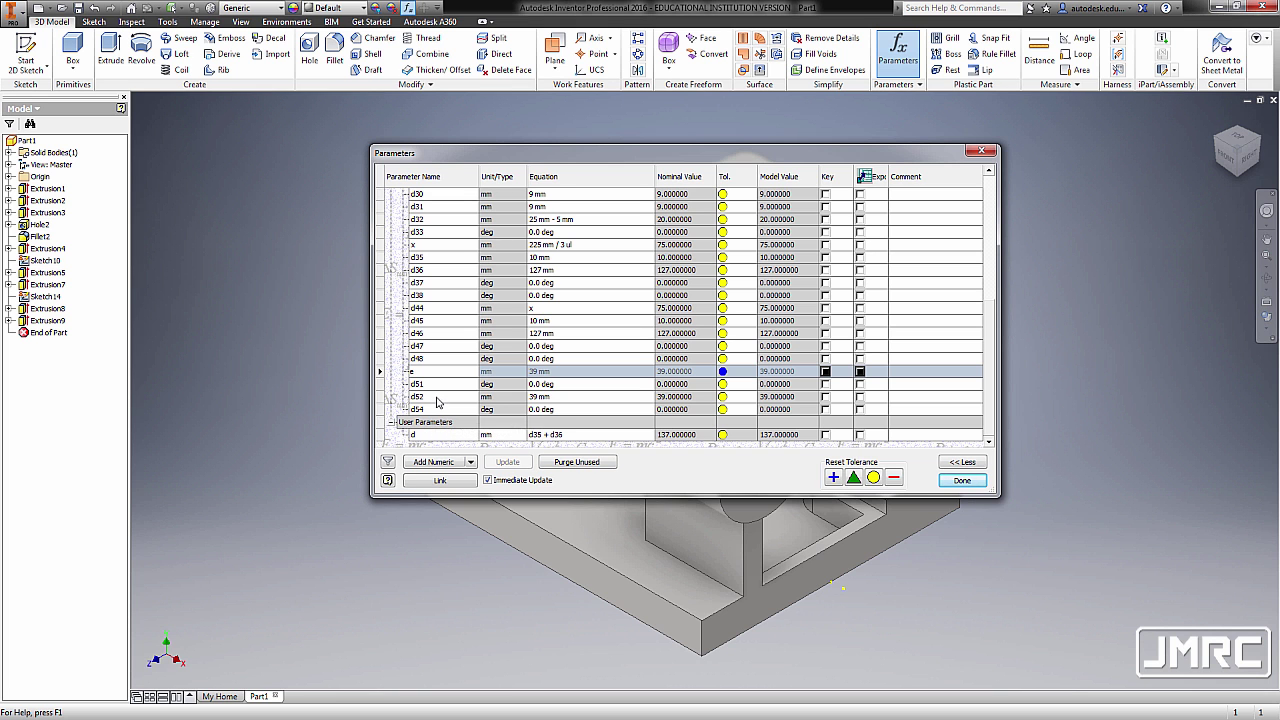
pyautogui.click(564, 397)
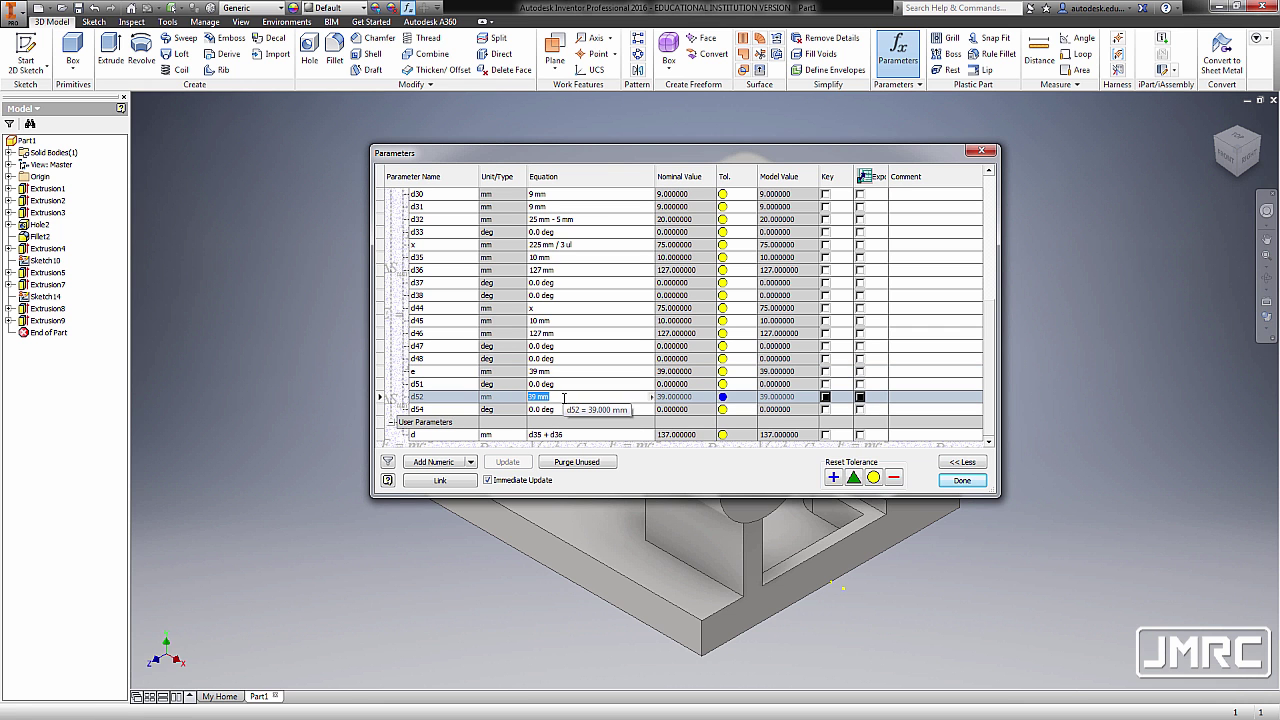
pyautogui.click(968, 486)
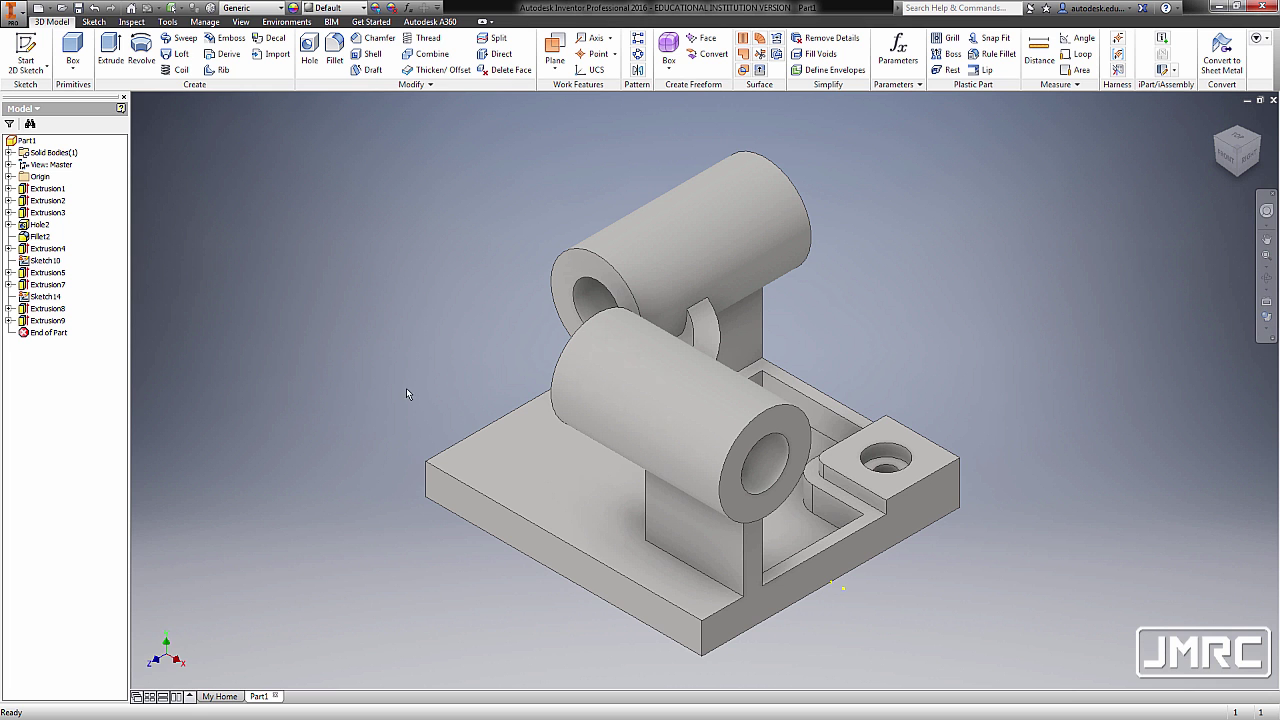
# Open the unused Sketch10 to check its contents and delete it from the part
pyautogui.click(31, 268)
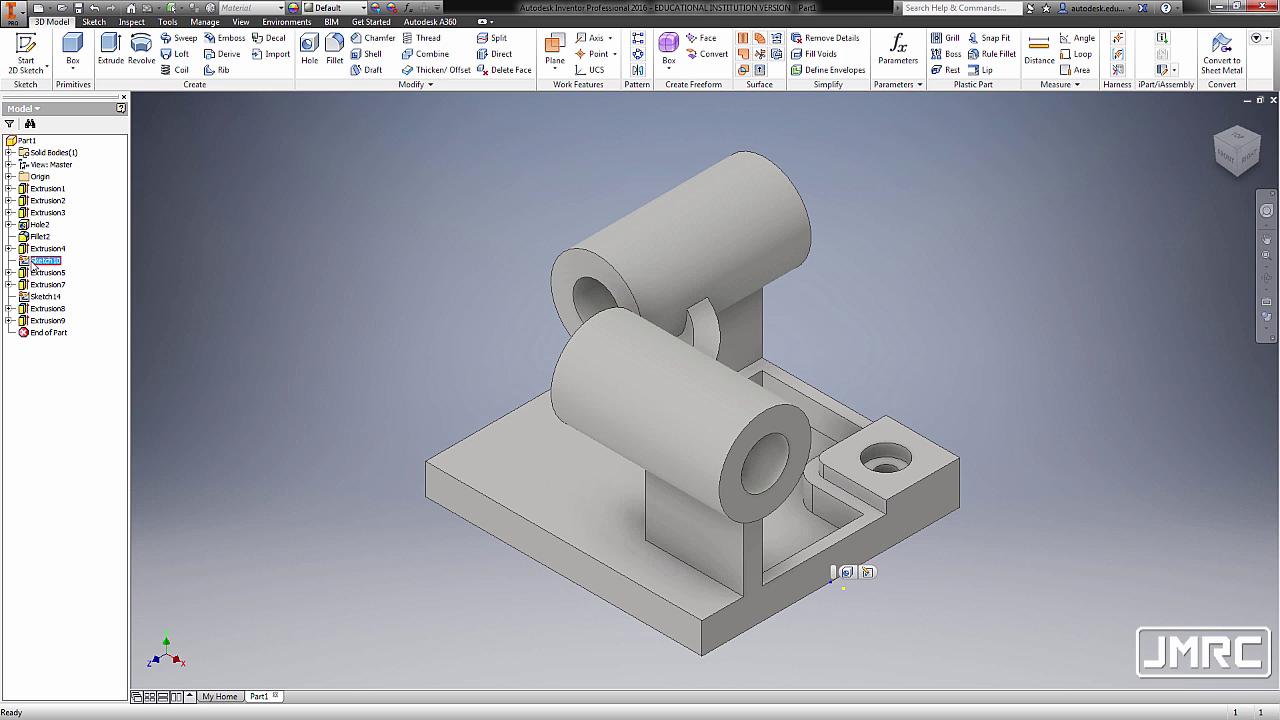
pyautogui.rightClick(30, 262)
pyautogui.click(55, 304)
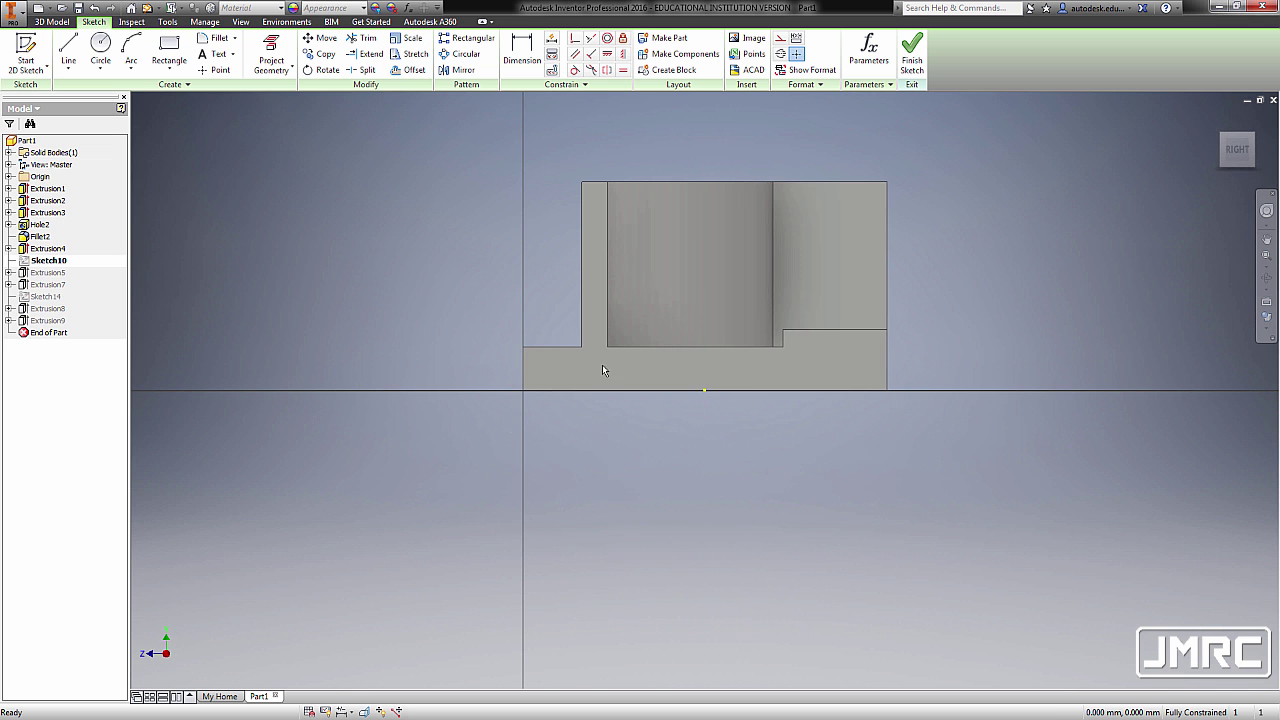
pyautogui.click(911, 66)
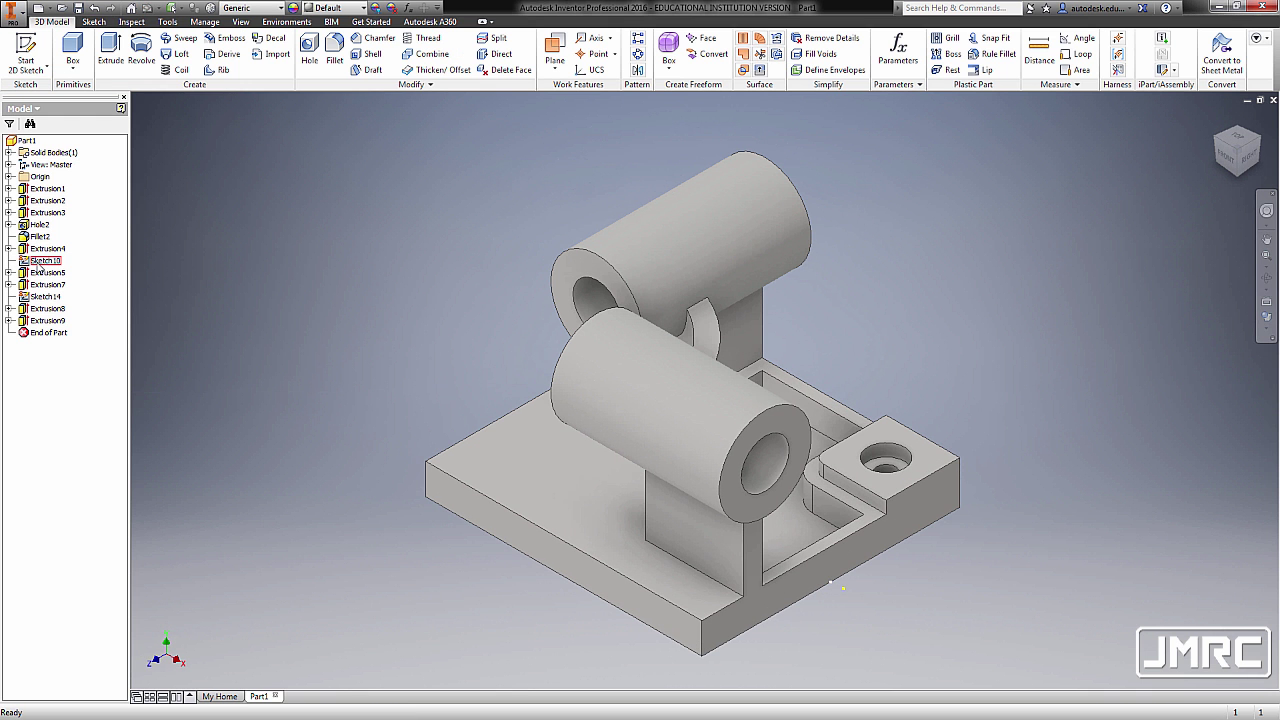
pyautogui.rightClick(30, 264)
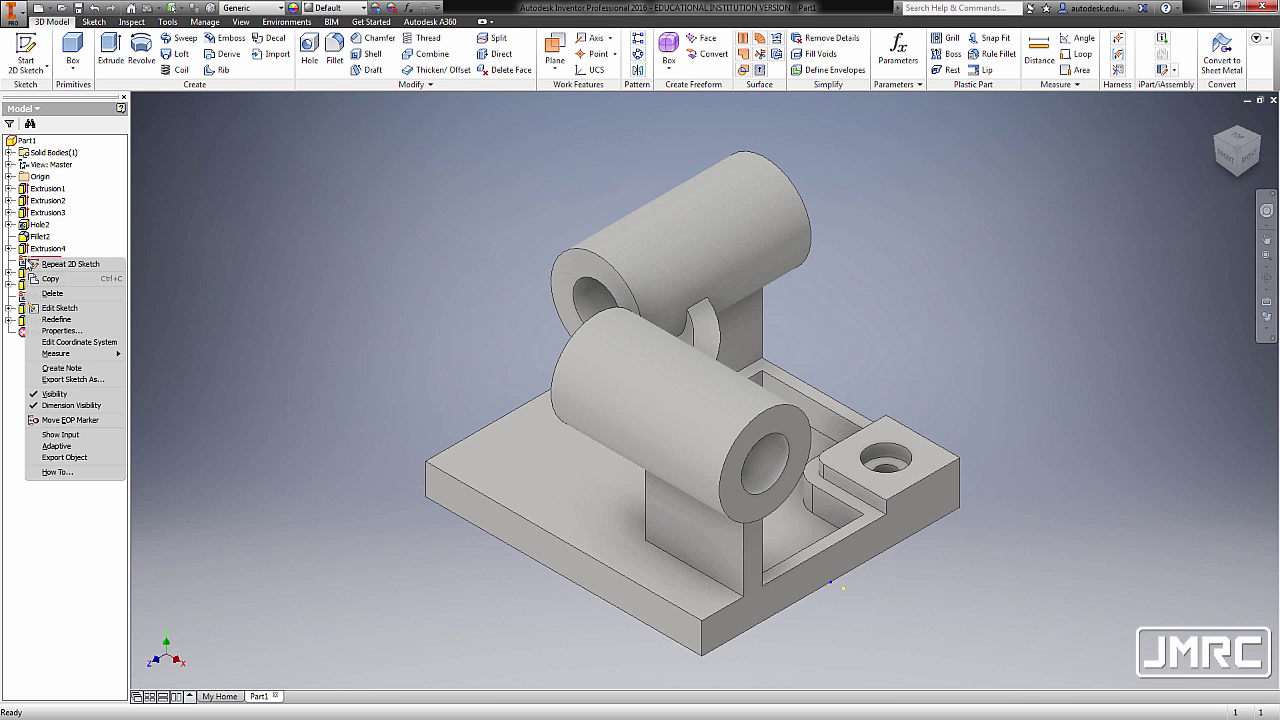
pyautogui.click(52, 293)
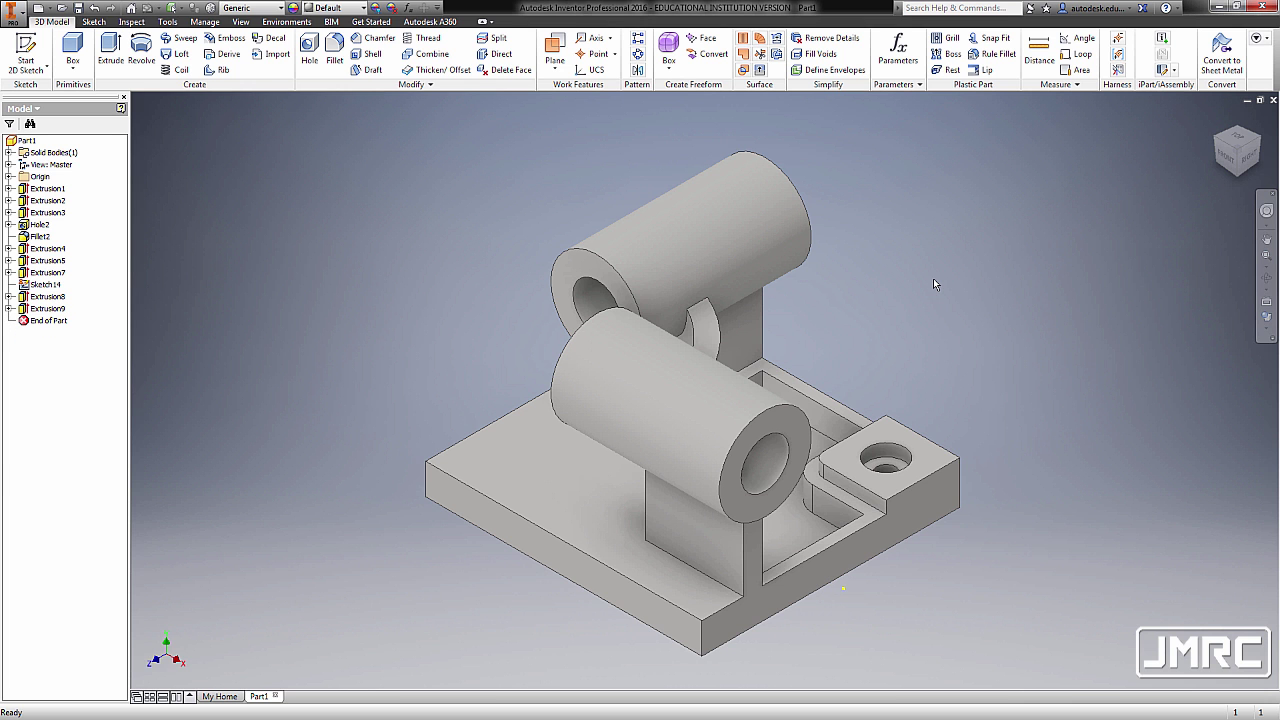
# Fillet the six vertical corner edges of the floor pocket with a 10 mm radius
pyautogui.keyDown('shift'); pyautogui.moveTo(907, 374); pyautogui.dragTo(1060, 462, button='middle'); pyautogui.keyUp('shift')
pyautogui.click(957, 385)
pyautogui.scroll(-7, 1090, 382)
pyautogui.scroll(8, 1128, 382)
pyautogui.keyDown('shift'); pyautogui.moveTo(1017, 374); pyautogui.dragTo(657, 474, button='middle'); pyautogui.keyUp('shift')
pyautogui.scroll(-6, 778, 375)
pyautogui.click(777, 370)
pyautogui.keyDown('shift'); pyautogui.moveTo(755, 410); pyautogui.dragTo(716, 370, button='middle'); pyautogui.keyUp('shift')
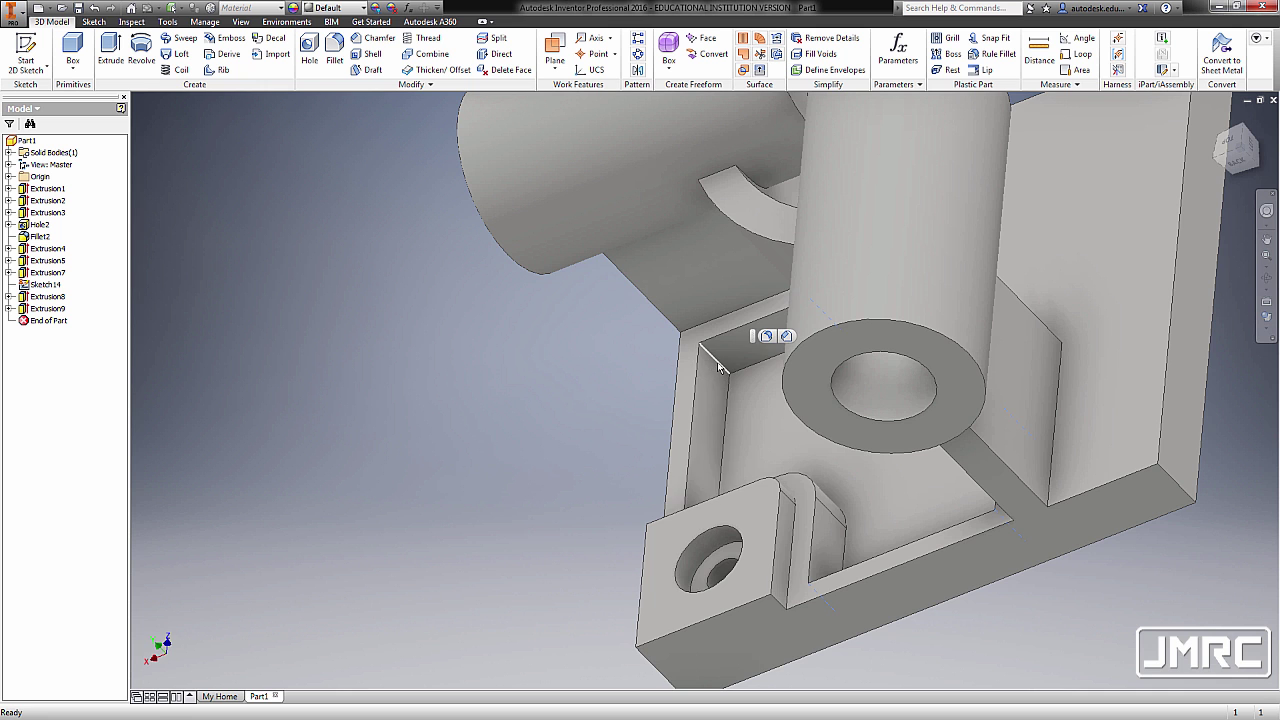
pyautogui.keyDown('shift'); pyautogui.moveTo(714, 423); pyautogui.dragTo(886, 380, button='middle'); pyautogui.keyUp('shift')
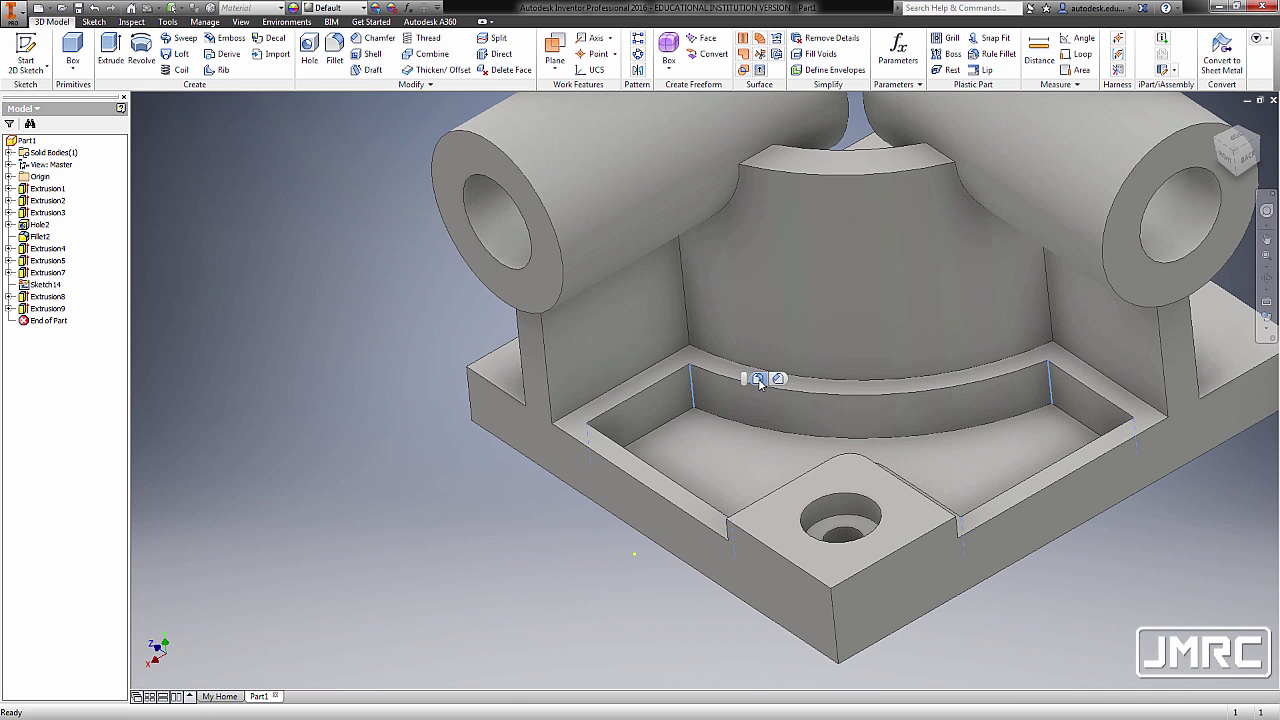
pyautogui.click(758, 379)
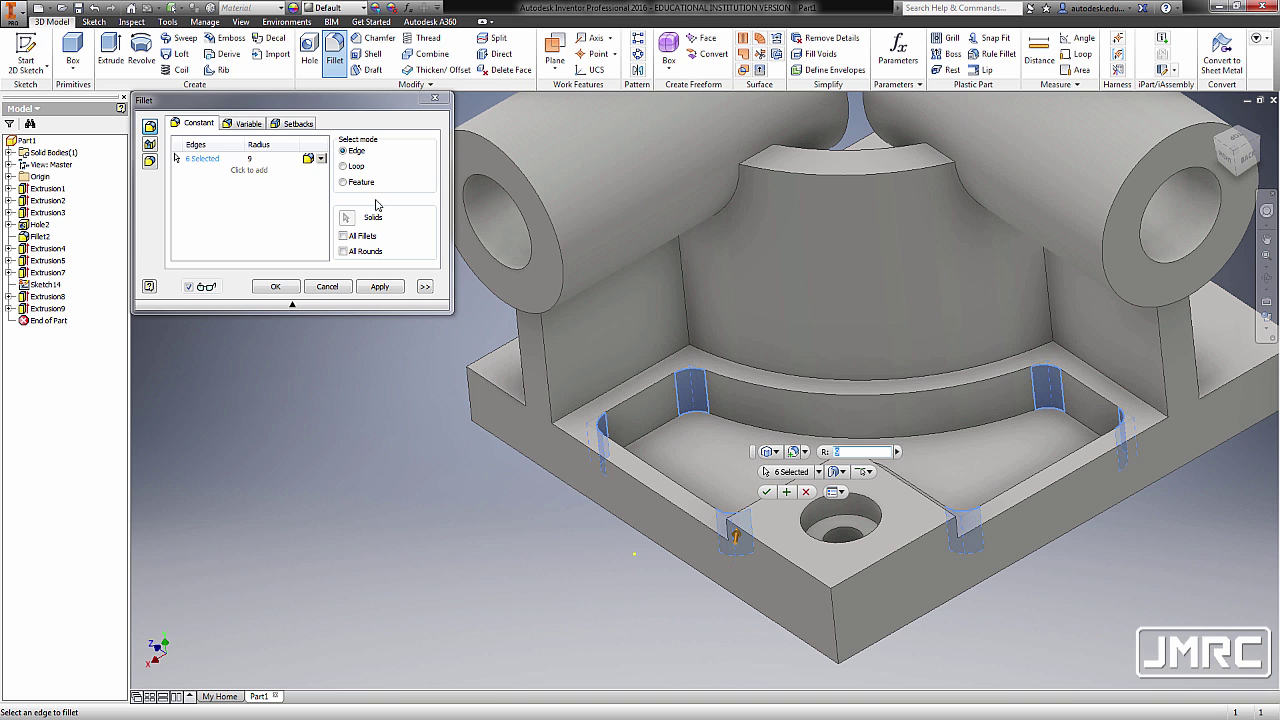
pyautogui.moveTo(368, 112); pyautogui.dragTo(532, 242)
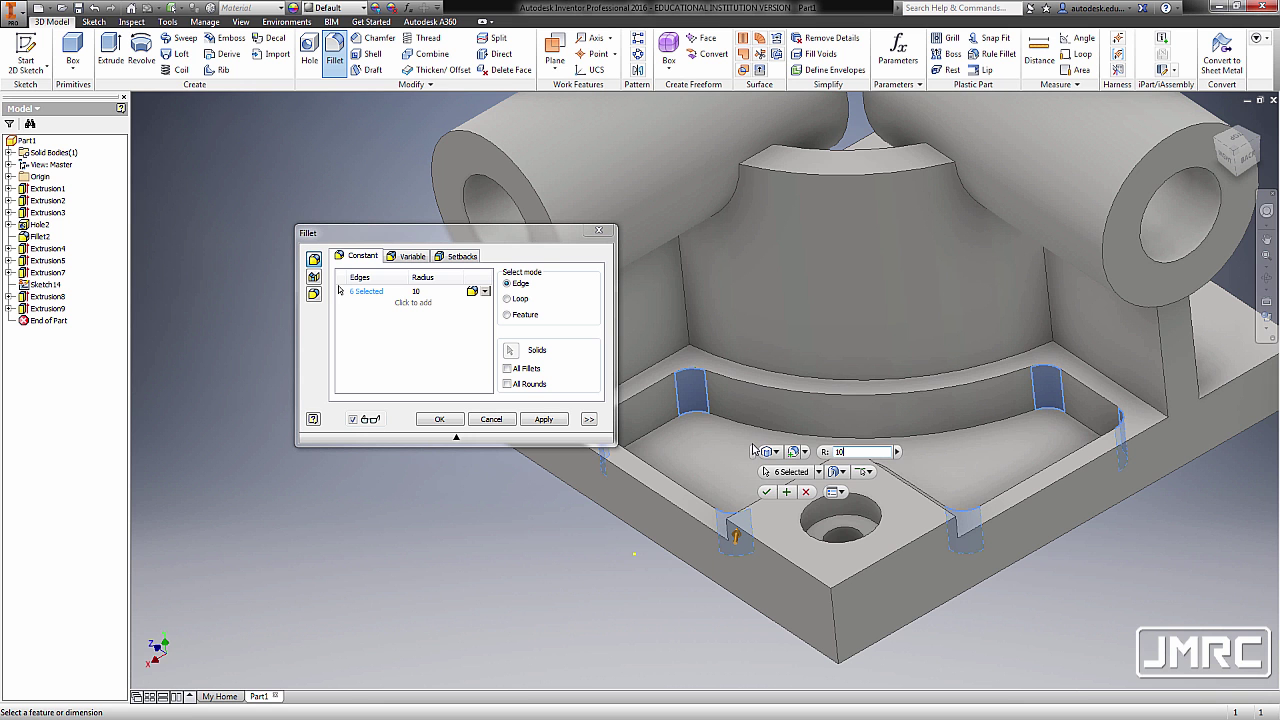
pyautogui.click(769, 495)
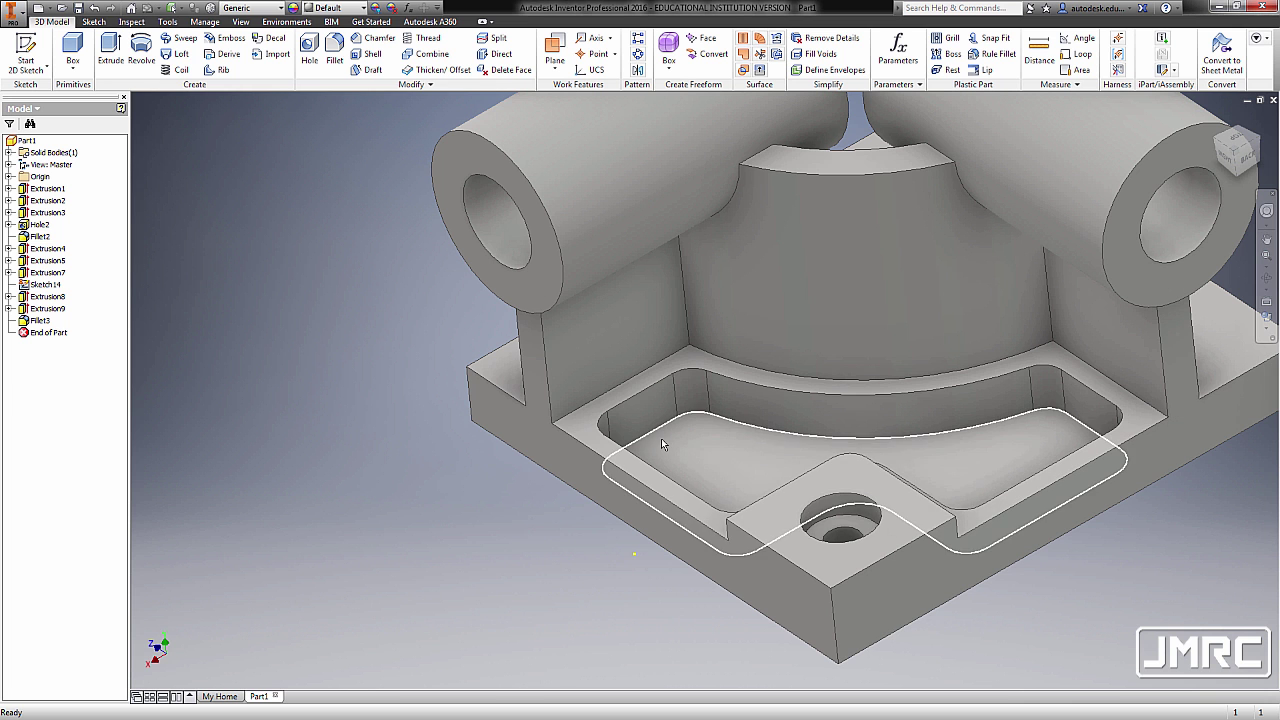
# Fillet the four vertical outer corner edges of the base plate with a 10 mm radius
pyautogui.moveTo(648, 435)
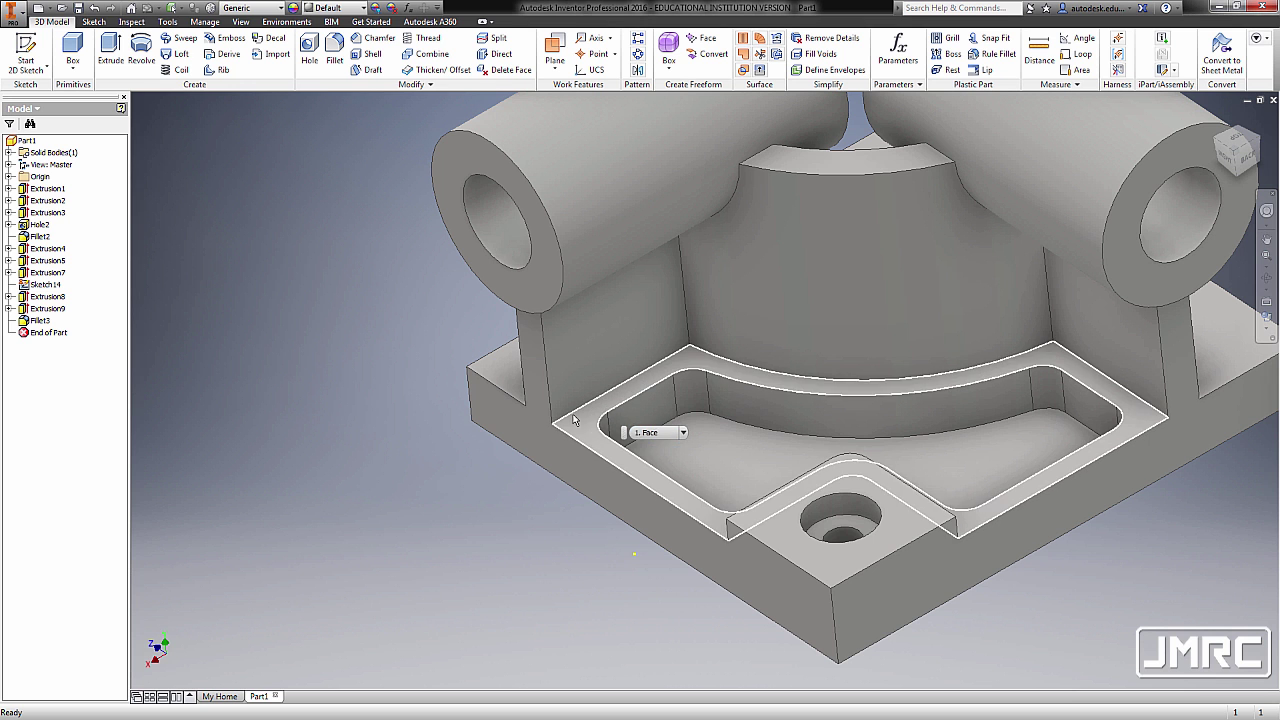
pyautogui.click(470, 393)
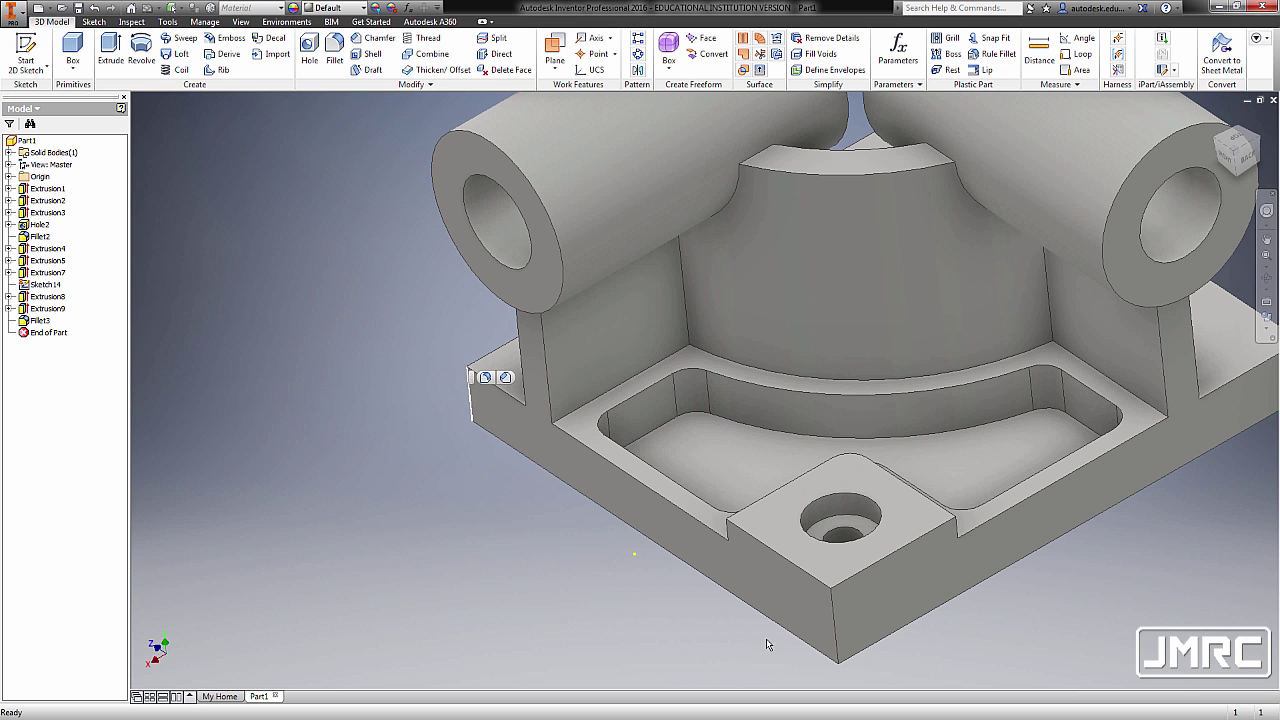
pyautogui.click(835, 612)
pyautogui.keyDown('shift'); pyautogui.moveTo(835, 612); pyautogui.dragTo(990, 270, button='middle'); pyautogui.keyUp('shift')
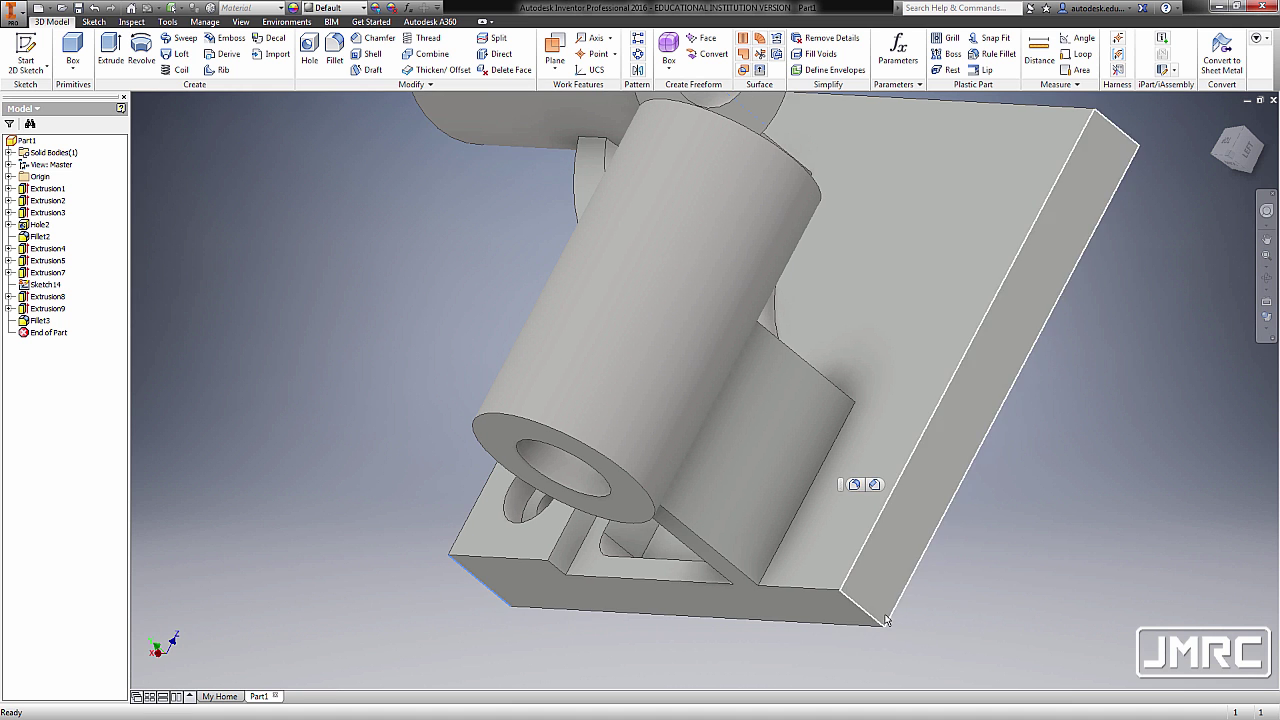
pyautogui.keyDown('ctrl'); pyautogui.click(1125, 140); pyautogui.keyUp('ctrl')
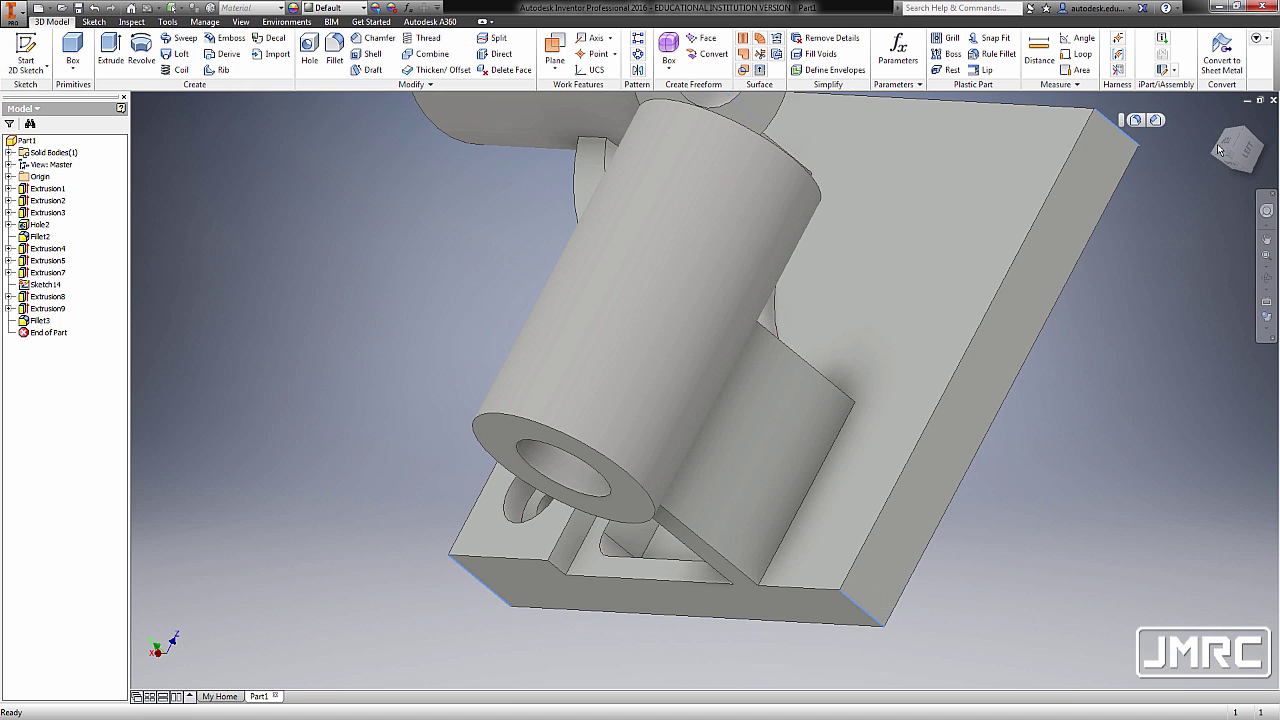
pyautogui.keyDown('shift'); pyautogui.moveTo(997, 393); pyautogui.dragTo(977, 278, button='middle'); pyautogui.keyUp('shift')
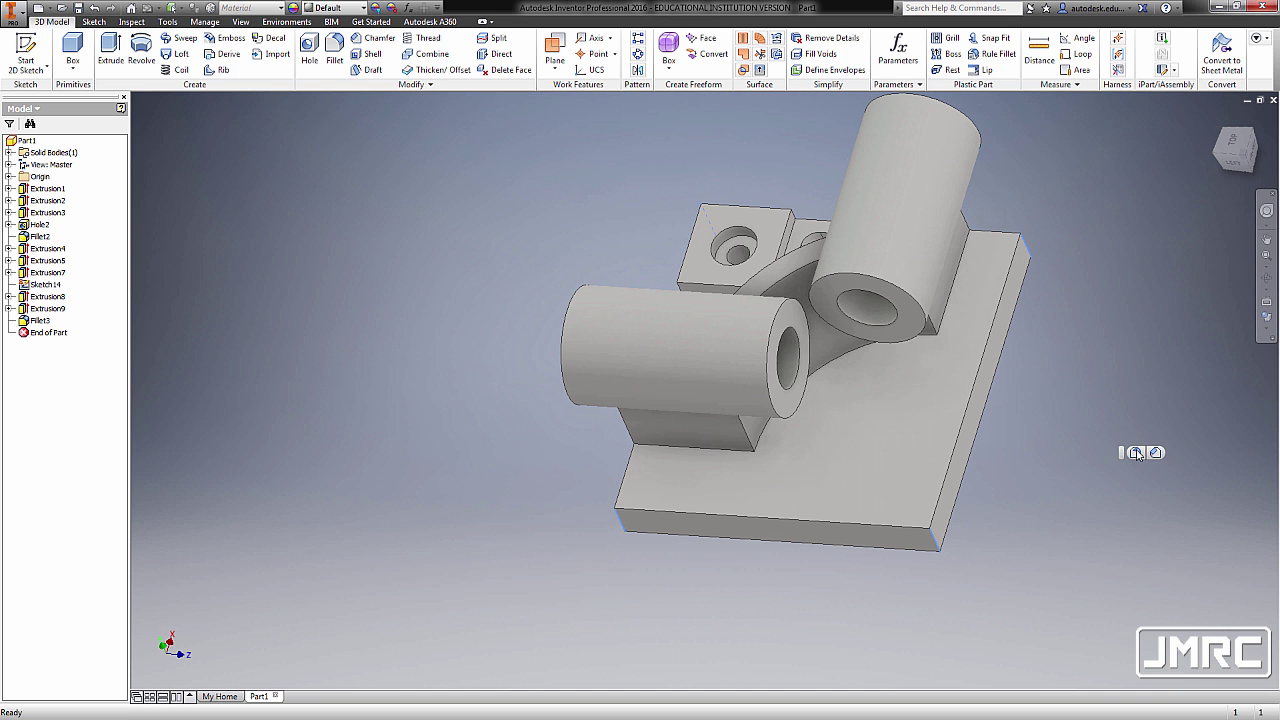
pyautogui.press('f')
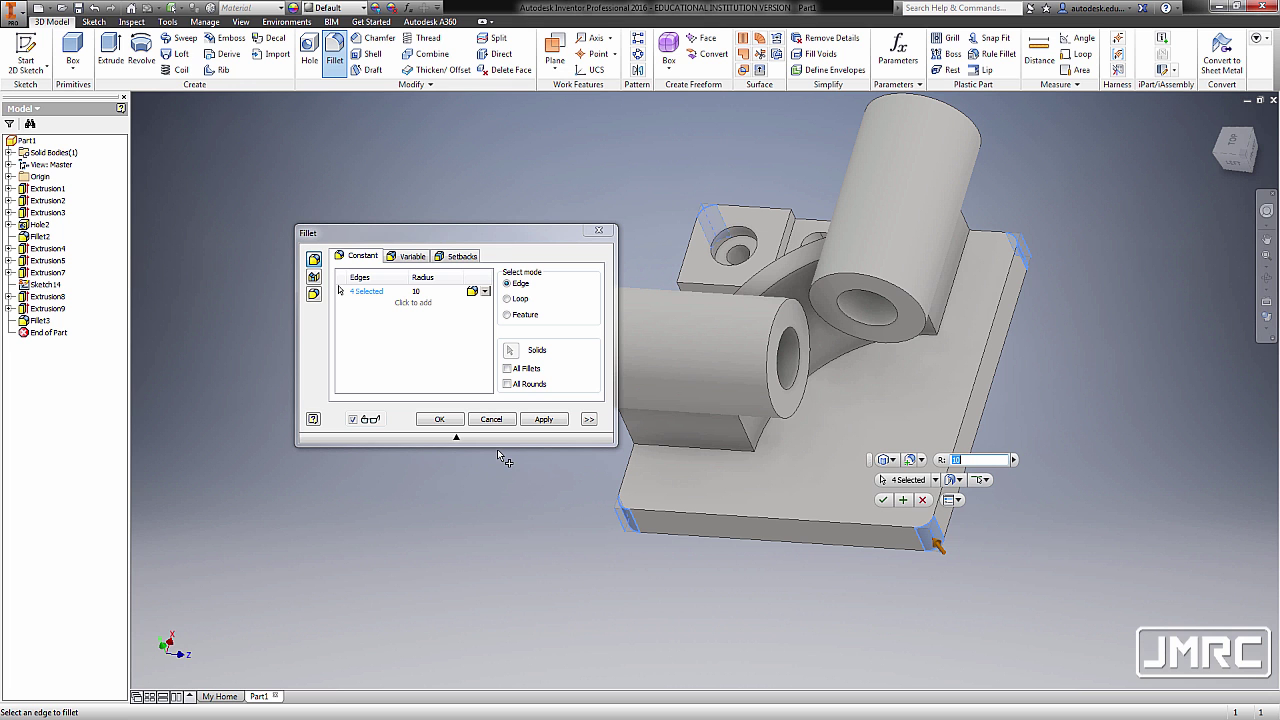
pyautogui.click(439, 419)
# Chamfer the circular edges at both ends of the two cylinder bores with a 2 mm distance
pyautogui.keyDown('shift'); pyautogui.moveTo(843, 375); pyautogui.dragTo(814, 360, button='middle'); pyautogui.keyUp('shift')
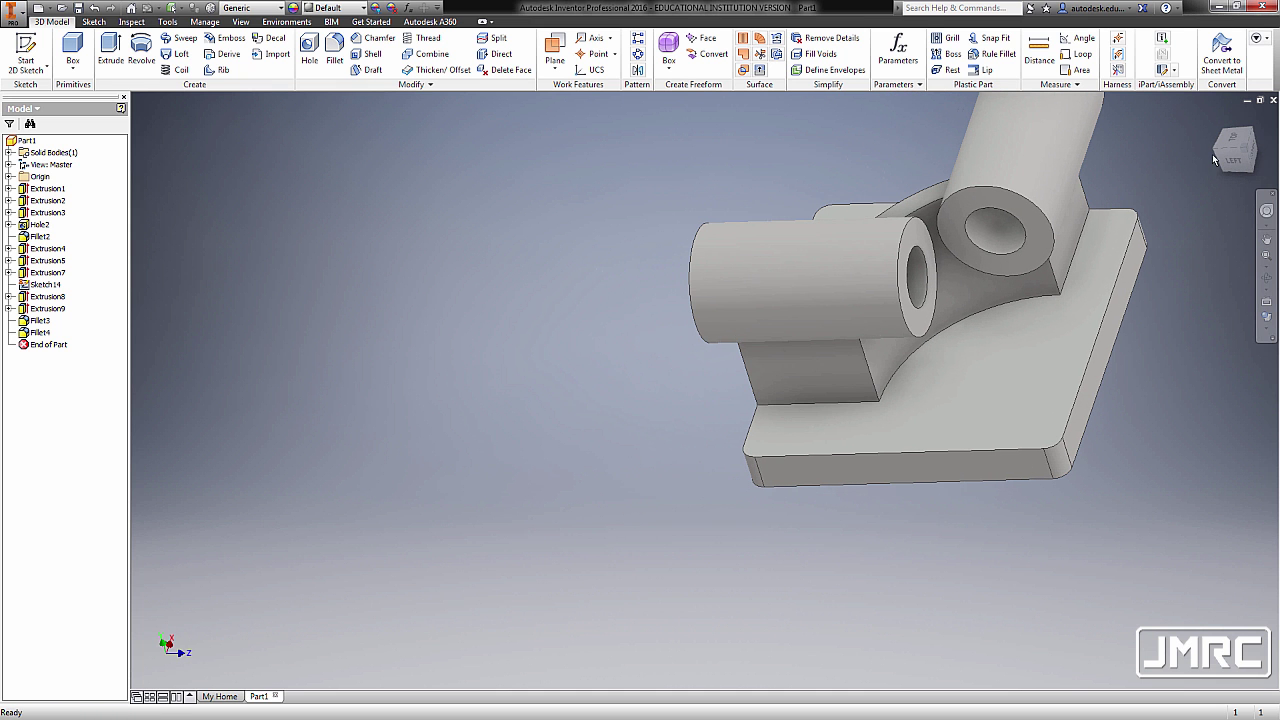
pyautogui.click(1219, 121)
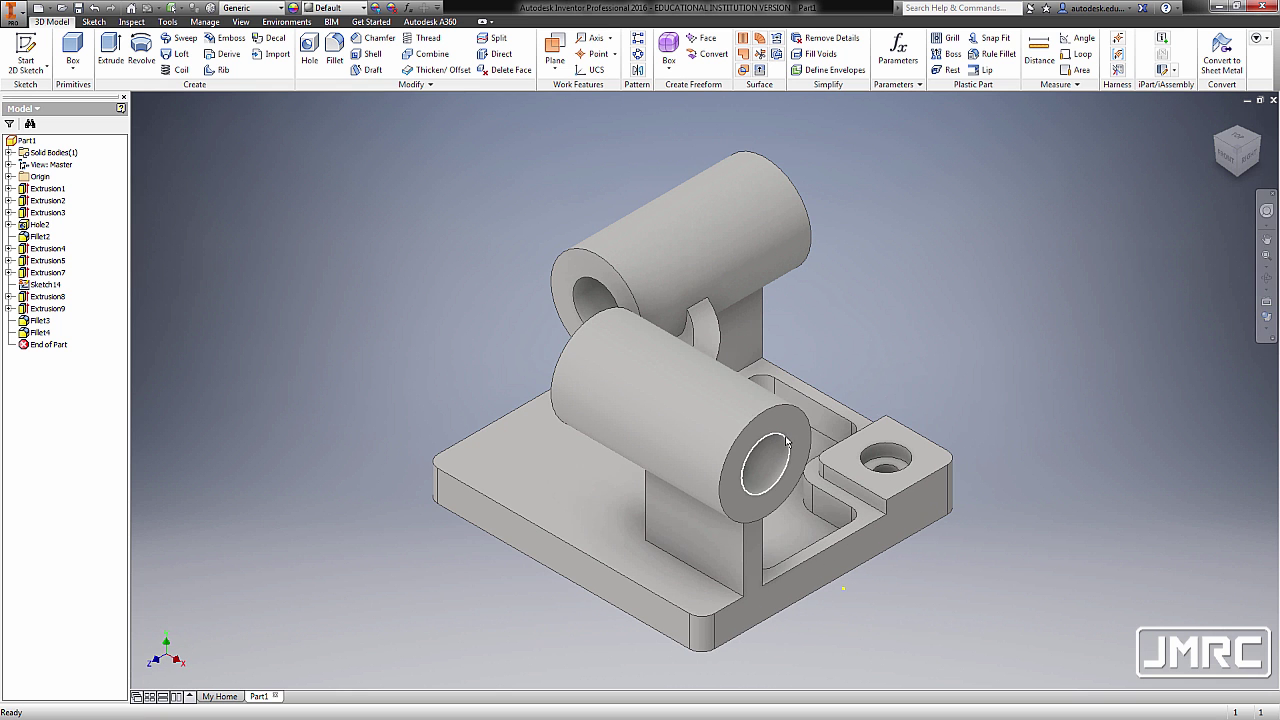
pyautogui.click(785, 441)
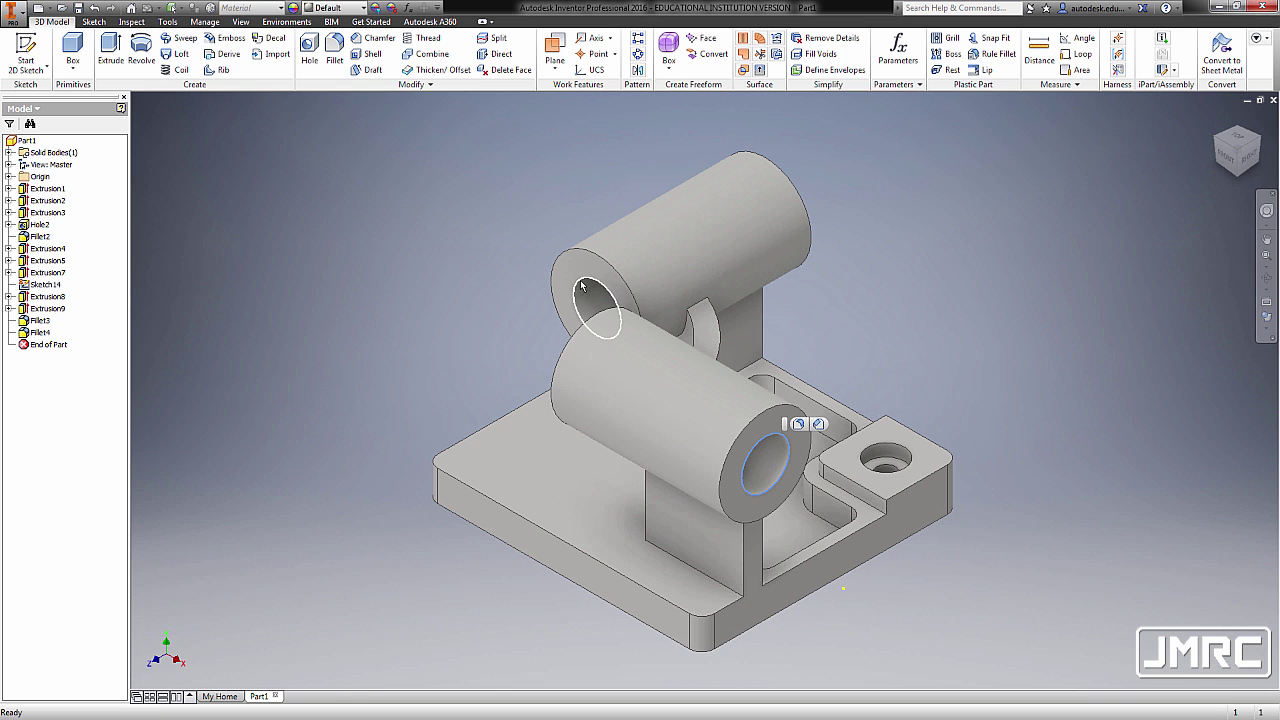
pyautogui.click(600, 339)
pyautogui.keyDown('shift'); pyautogui.moveTo(654, 400); pyautogui.dragTo(492, 384, button='middle'); pyautogui.keyUp('shift')
pyautogui.click(608, 350)
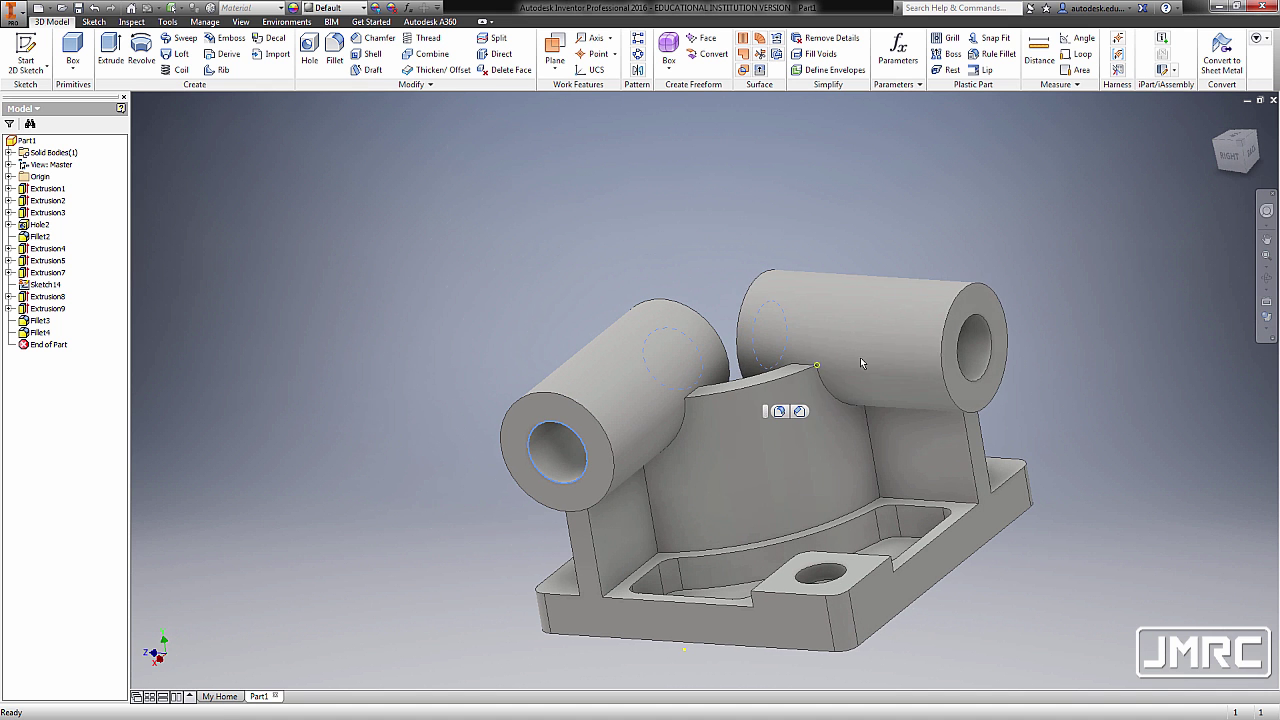
pyautogui.click(997, 334)
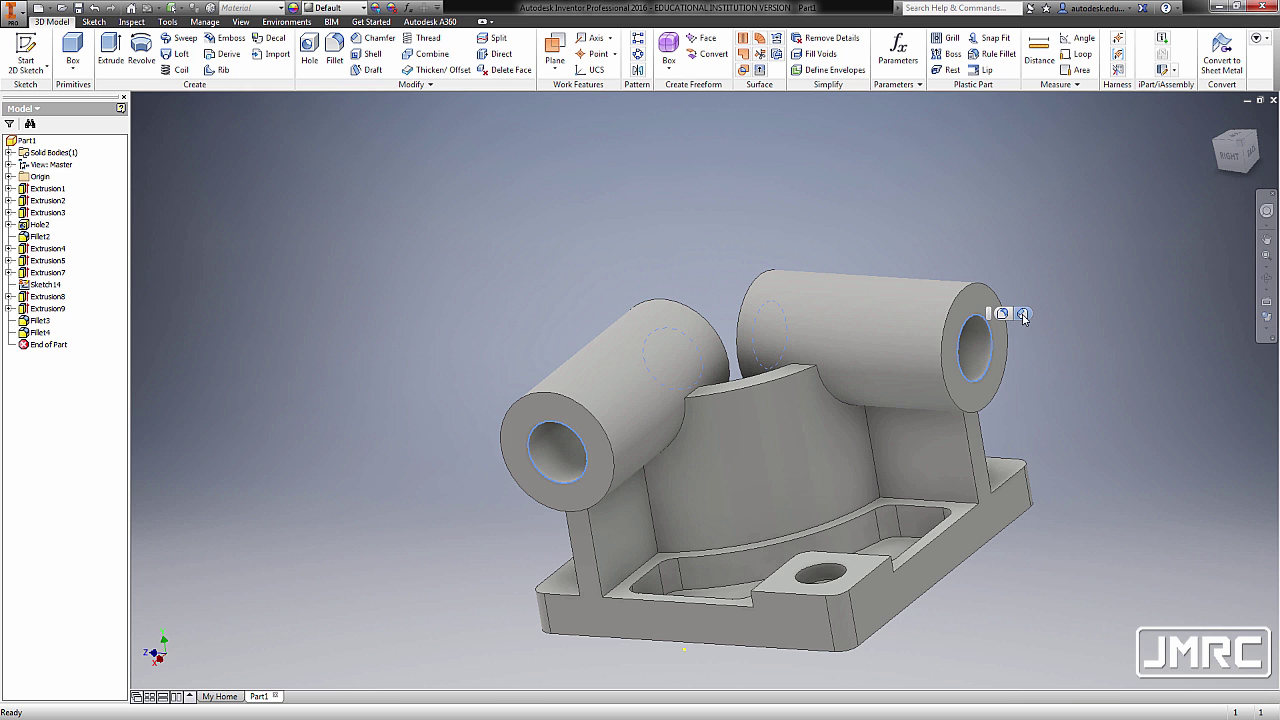
pyautogui.click(1022, 314)
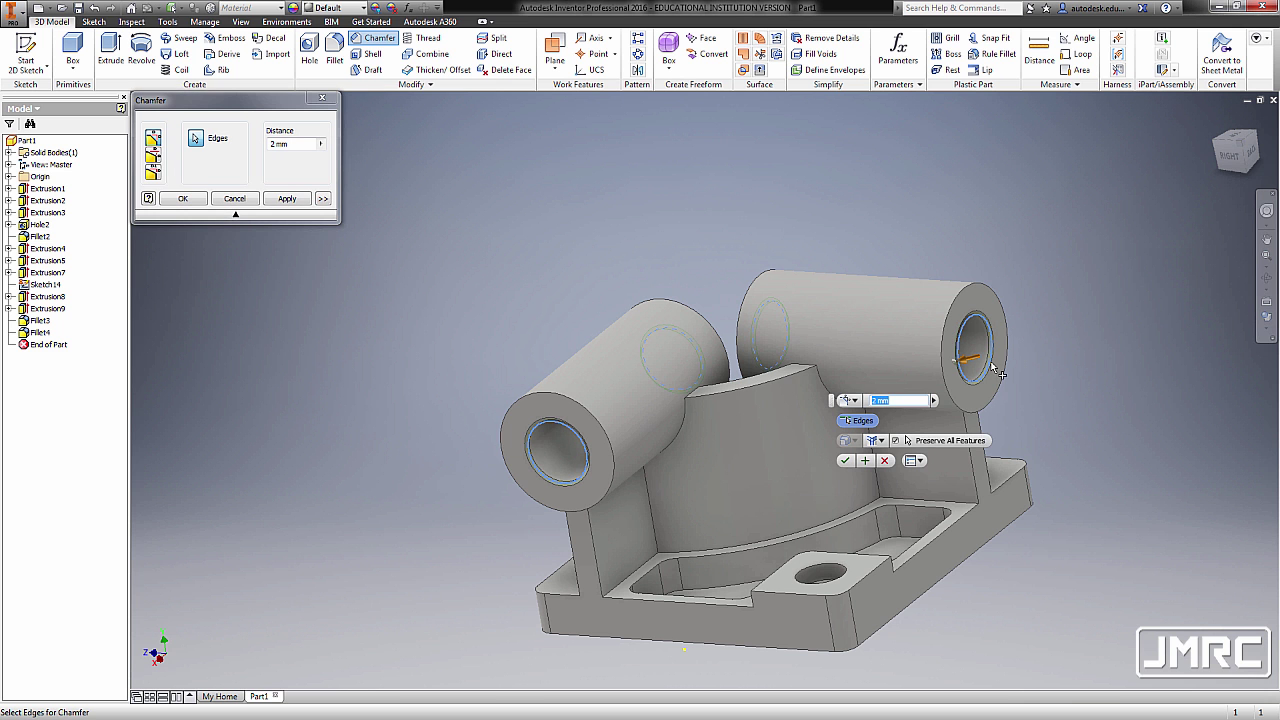
pyautogui.moveTo(273, 147); pyautogui.dragTo(437, 282)
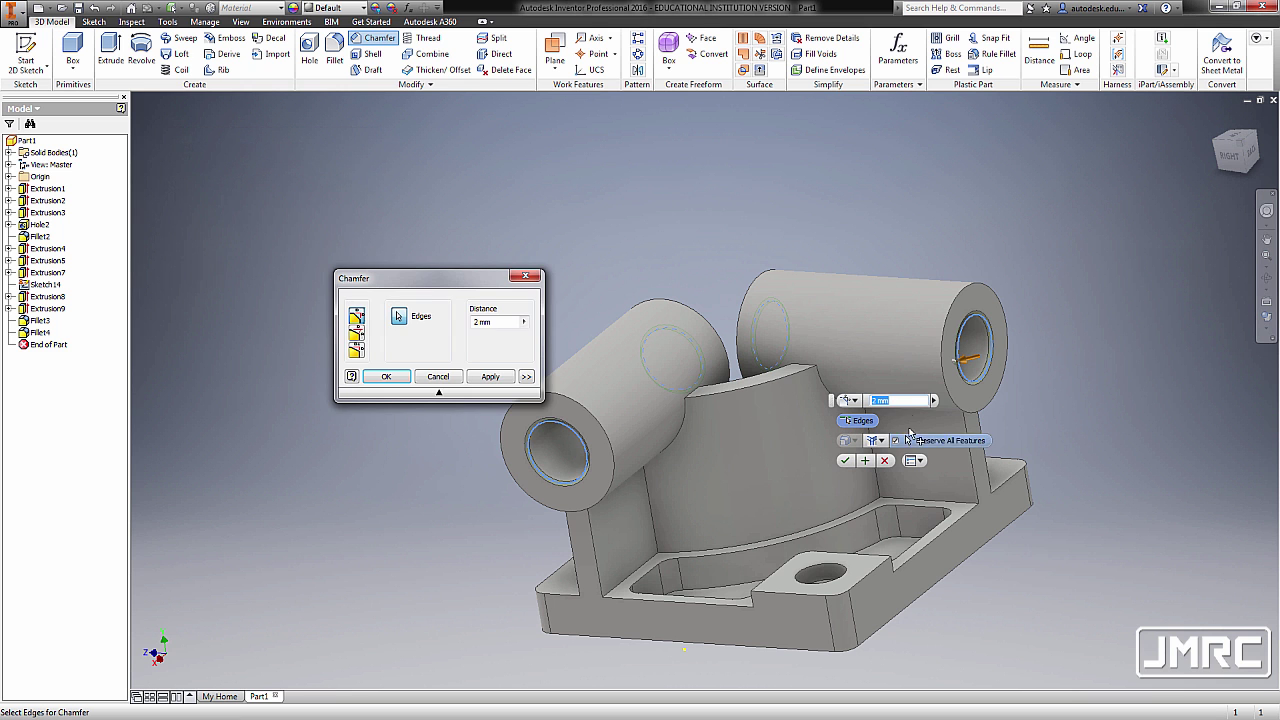
pyautogui.write('2')
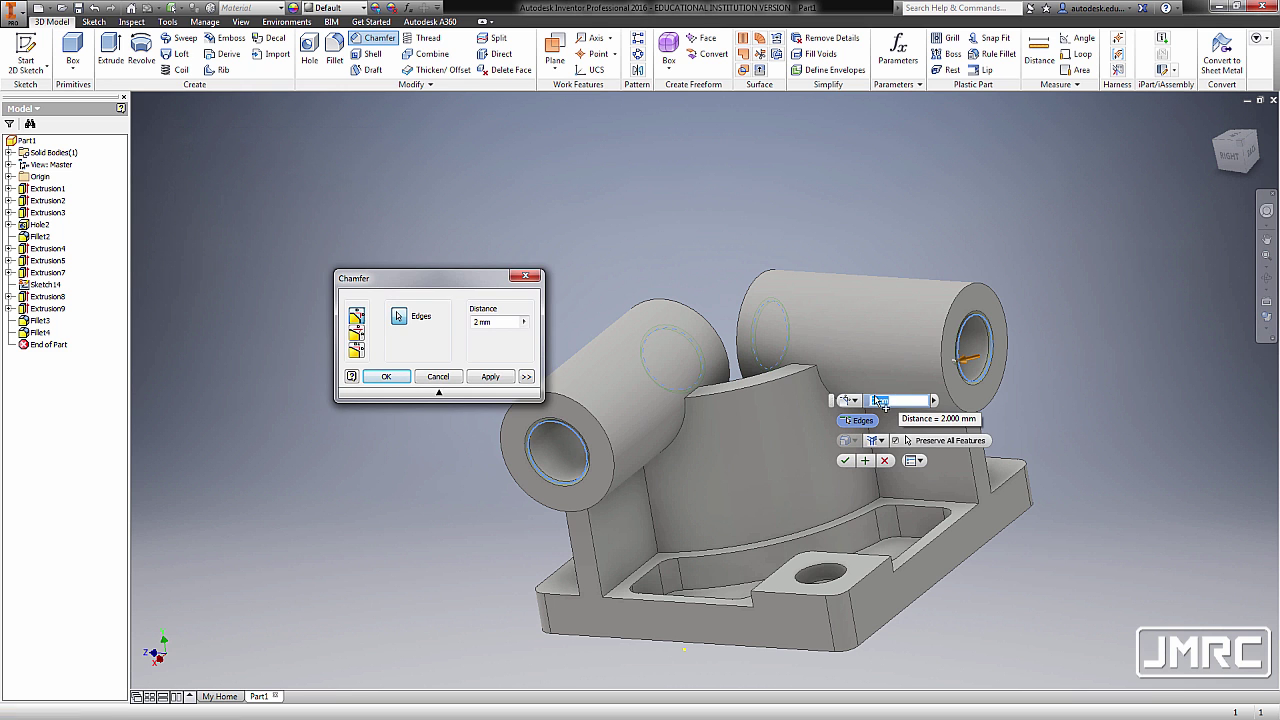
pyautogui.click(845, 461)
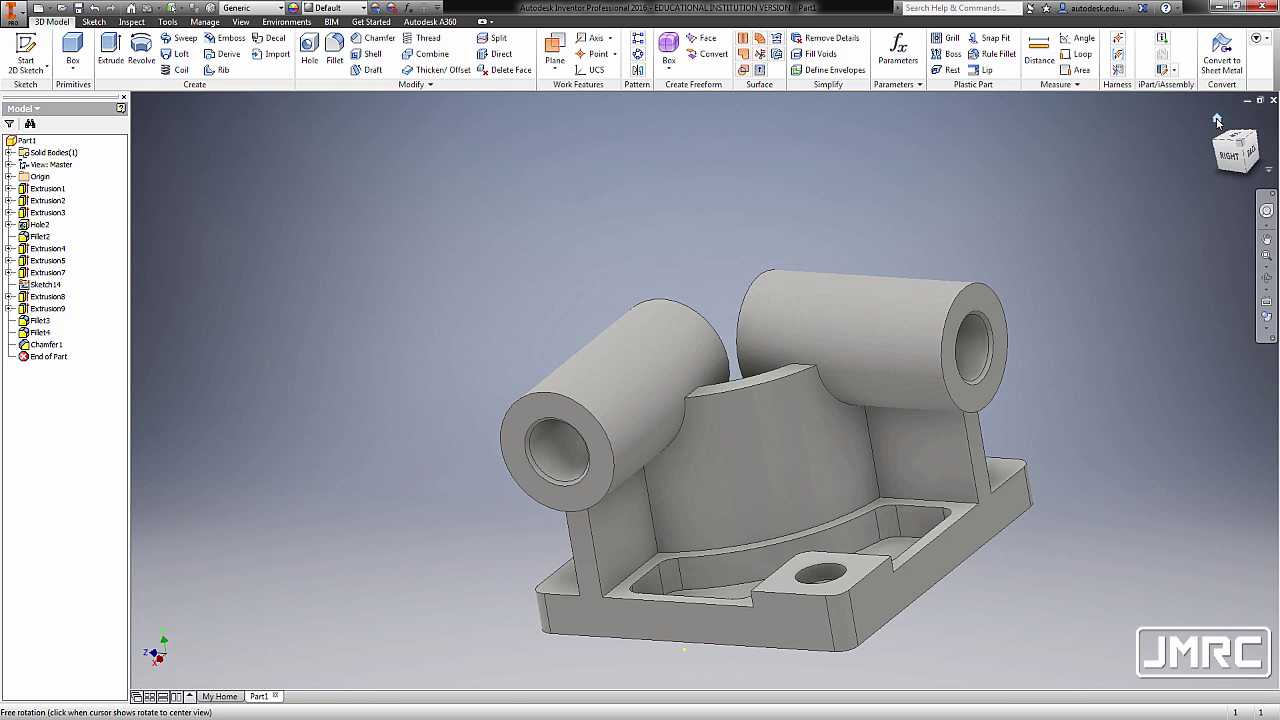
pyautogui.click(1211, 137)
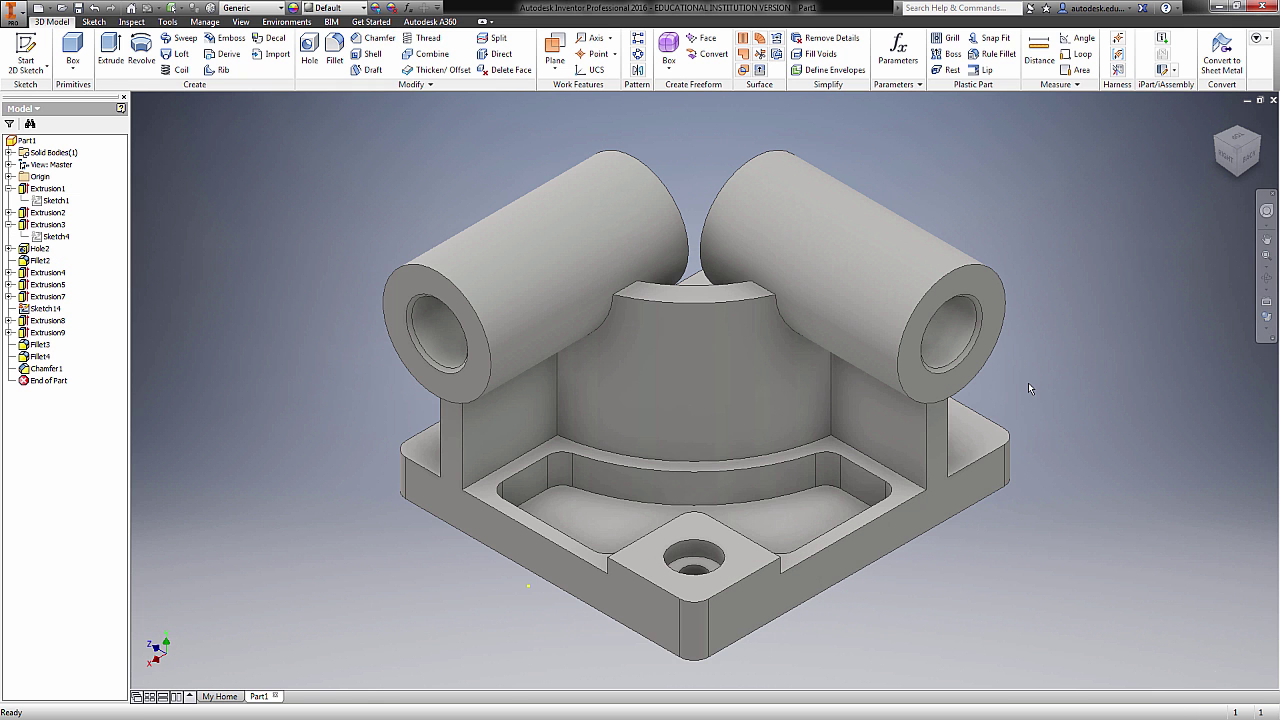